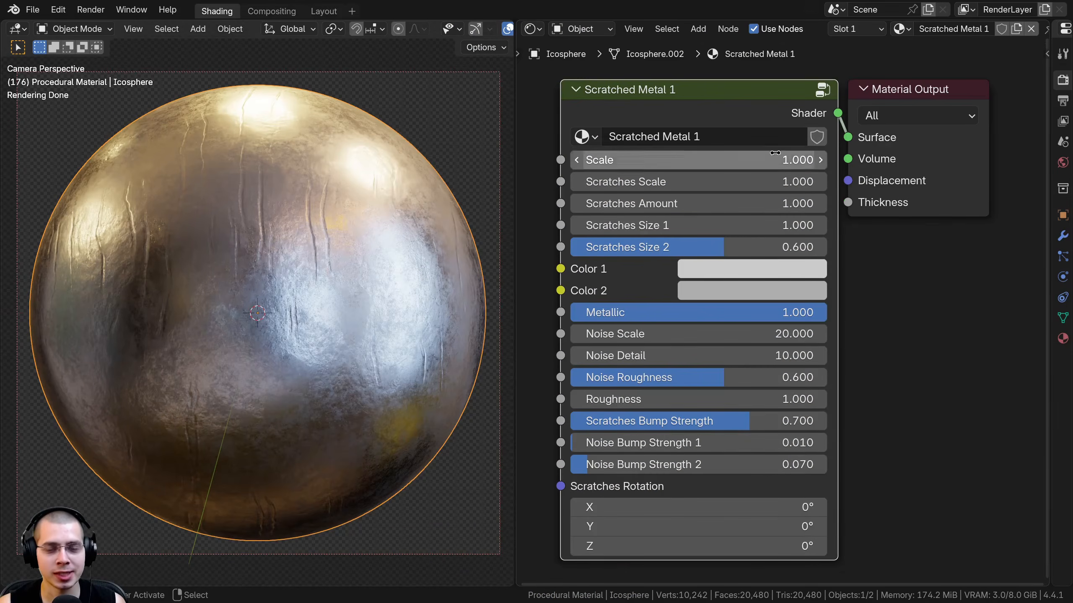
- Try different Scale, Scratches Scale, Scratches Amount and Scratches Size values on the Scratched Metal 1 node, resetting each one
drag(698, 160, 837, 160)
right_click(838, 159)
drag(689, 178, 739, 182)
drag(807, 182, 779, 247)
right_click(667, 203)
key(BackSpace)
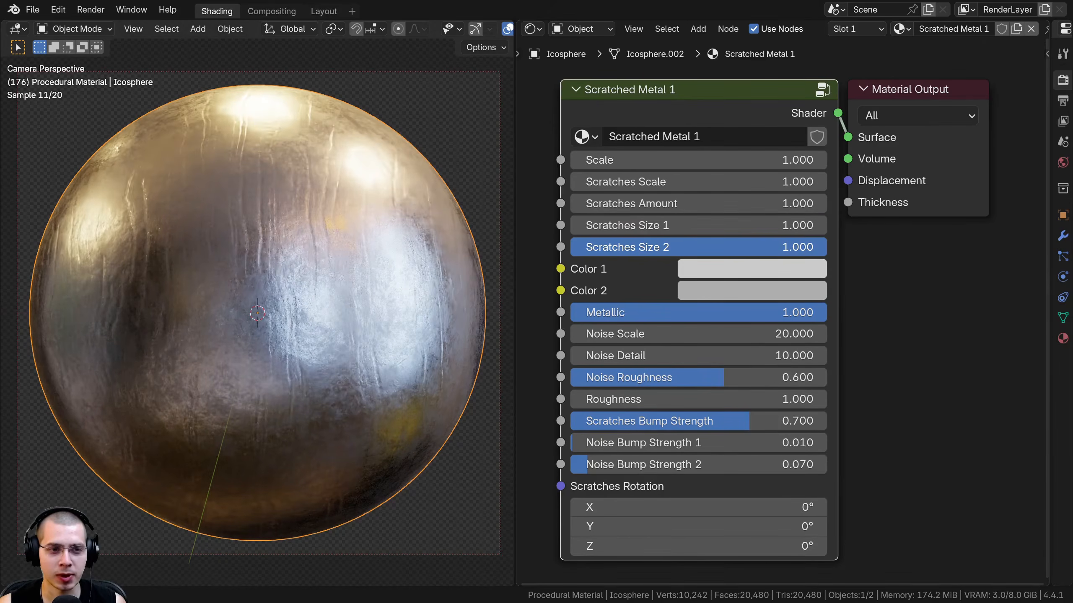
key(BackSpace)
- Try other values for Color 1 and an orange-brown Color 2 on the Scratched Metal 1 node, cancelling the changes
click(709, 264)
mouse_move(770, 353)
mouse_down()
mouse_move(771, 332)
mouse_move(768, 361)
mouse_move(782, 343)
mouse_move(757, 372)
mouse_move(749, 413)
mouse_move(768, 405)
mouse_up()
click(709, 294)
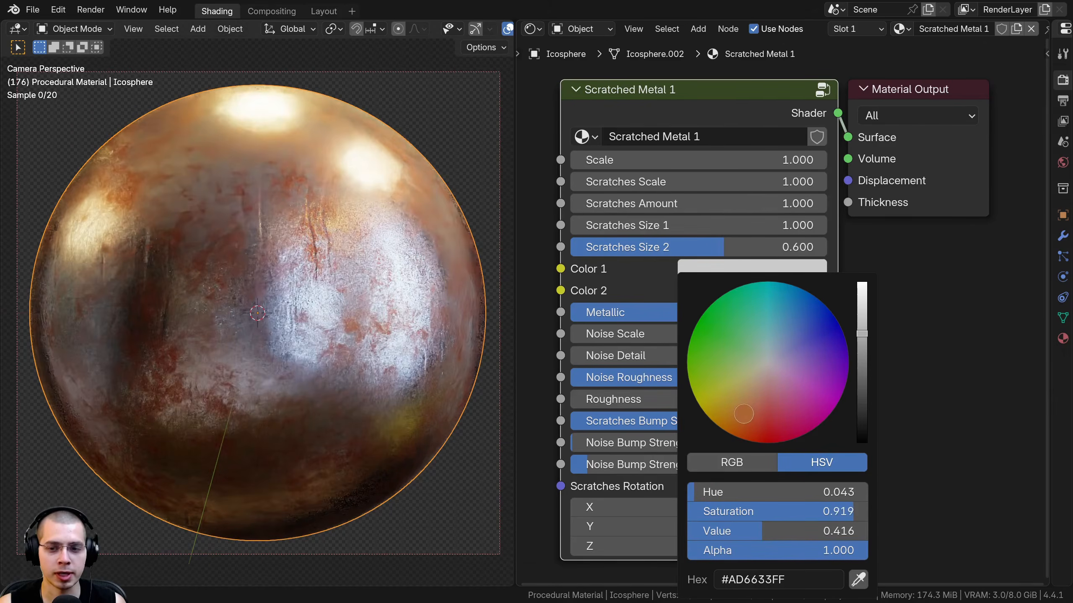
key(Escape)
- Try different Metallic, Noise Scale, Noise Detail, Noise Roughness and Roughness values on the scratched metal node, cancelling each change
drag(697, 315, 826, 314)
drag(697, 336, 722, 405)
right_click(697, 336)
right_click(705, 358)
right_click(704, 378)
scroll(705, 400, up, 1)
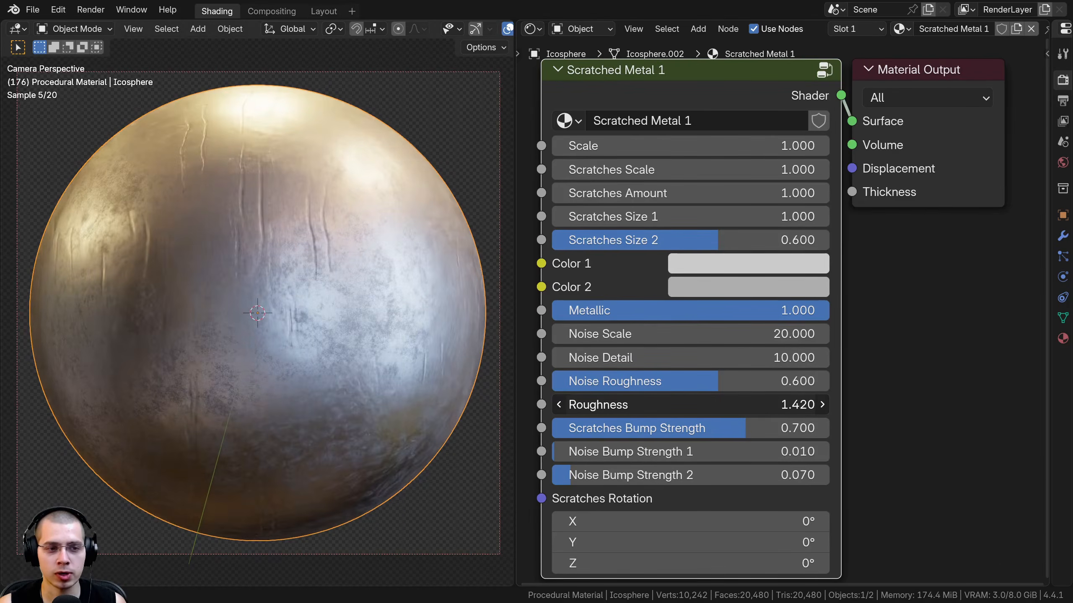
right_click(699, 405)
- Try Scratches Bump Strength at 2 and at 6, and reset it to its default
middle_drag(699, 405, 698, 398)
drag(699, 421, 829, 421)
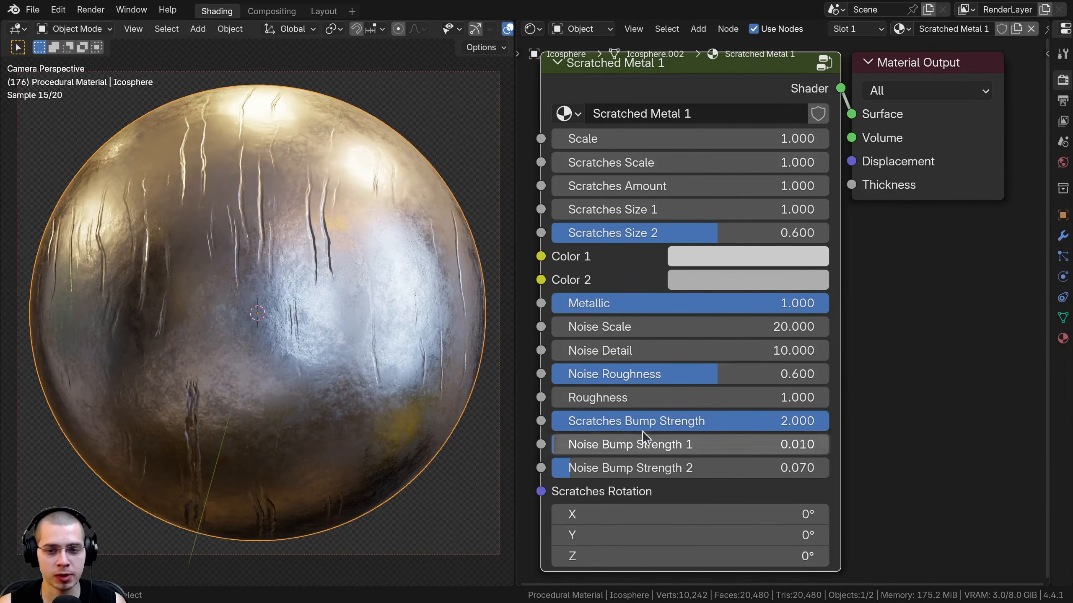
click(696, 421)
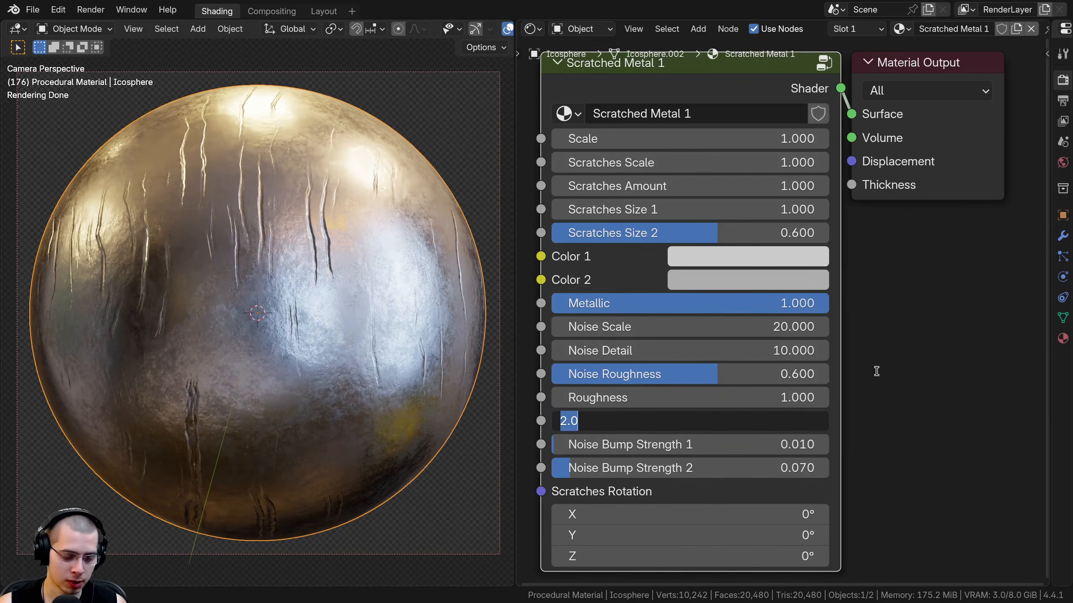
text(6)
key(Return)
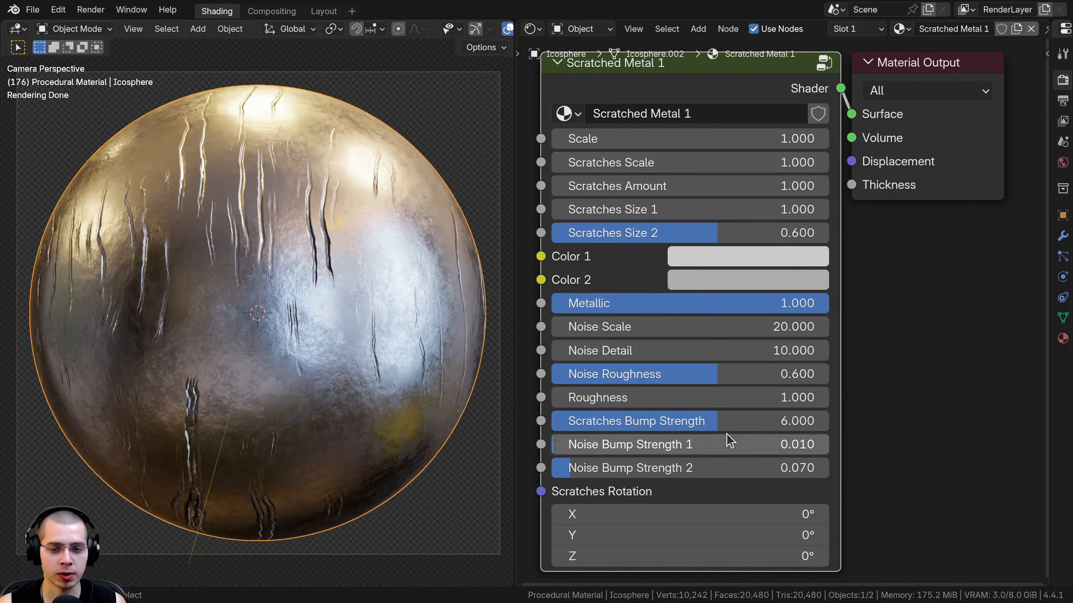
key(BackSpace)
- Try different noise bump strengths and X, Y and Z values for Scratches Rotation, cancelling each change
drag(725, 444, 725, 467)
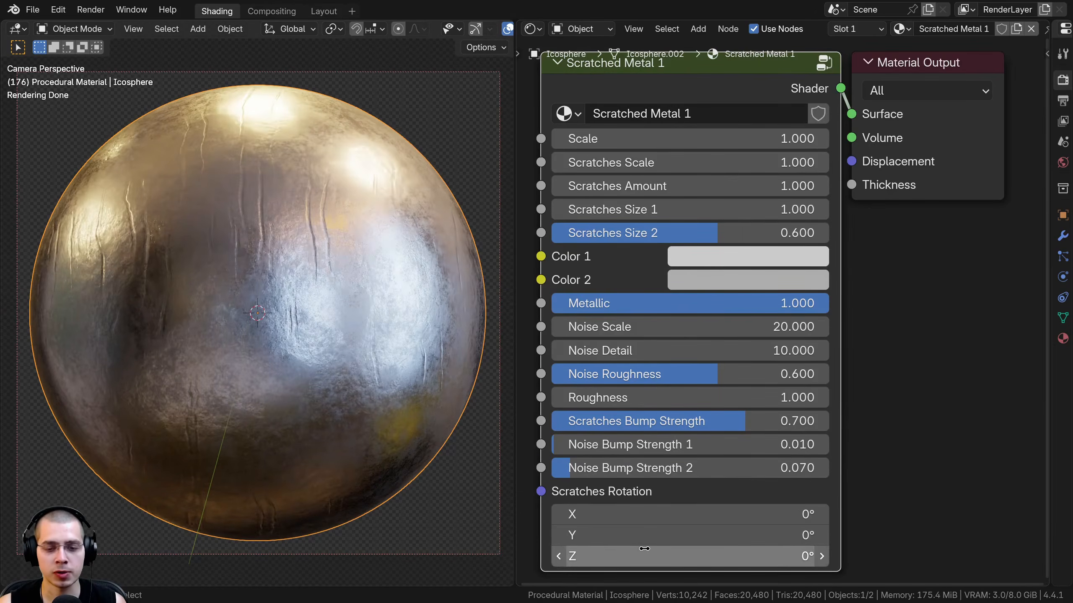
drag(688, 536, 659, 514)
right_click(644, 532)
right_click(659, 514)
drag(641, 556, 656, 556)
right_click(656, 556)
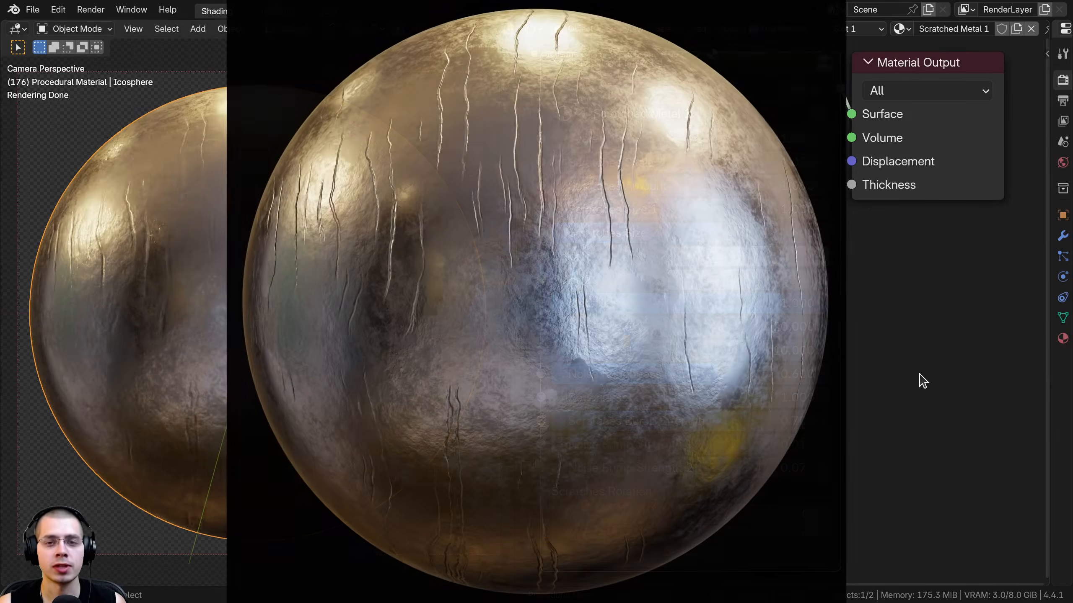
scroll(919, 374, down, 1)
middle_drag(918, 373, 912, 380)
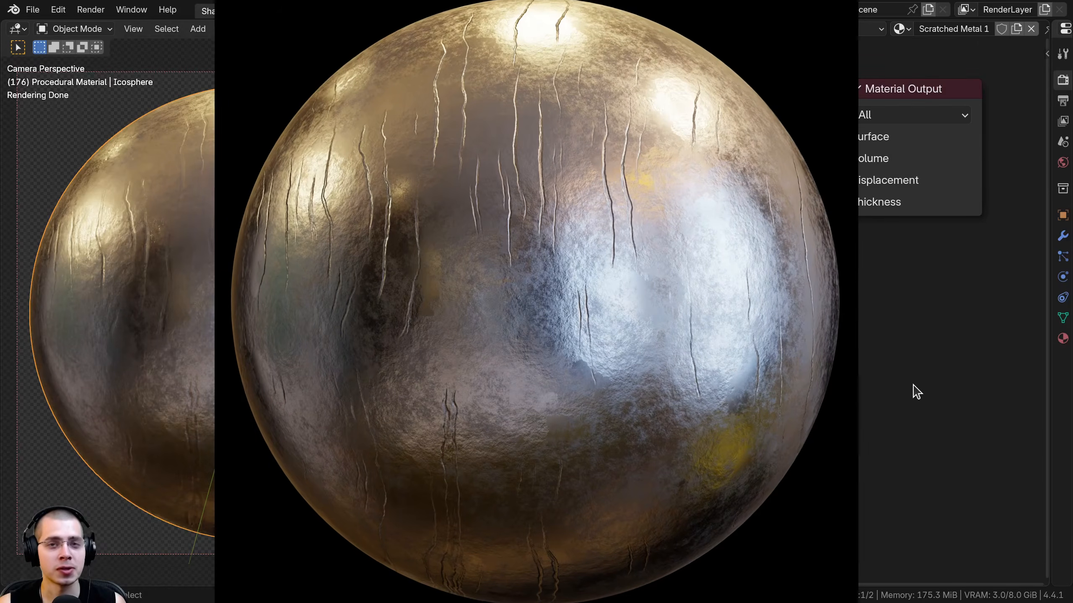
drag(456, 407, 390, 211)
right_click(486, 287)
- Set the dumpster's Battered Metal scale to 0.100 with green metal colors, and place Smooth Rubber on the lid
drag(946, 227, 917, 226)
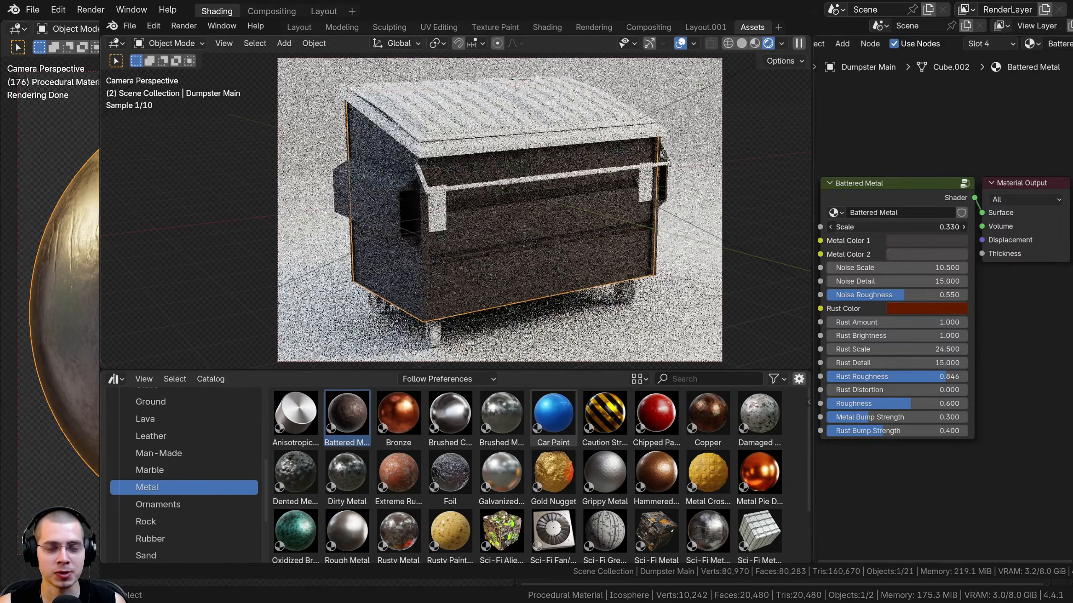
click(940, 212)
click(857, 269)
key(ctrl+v)
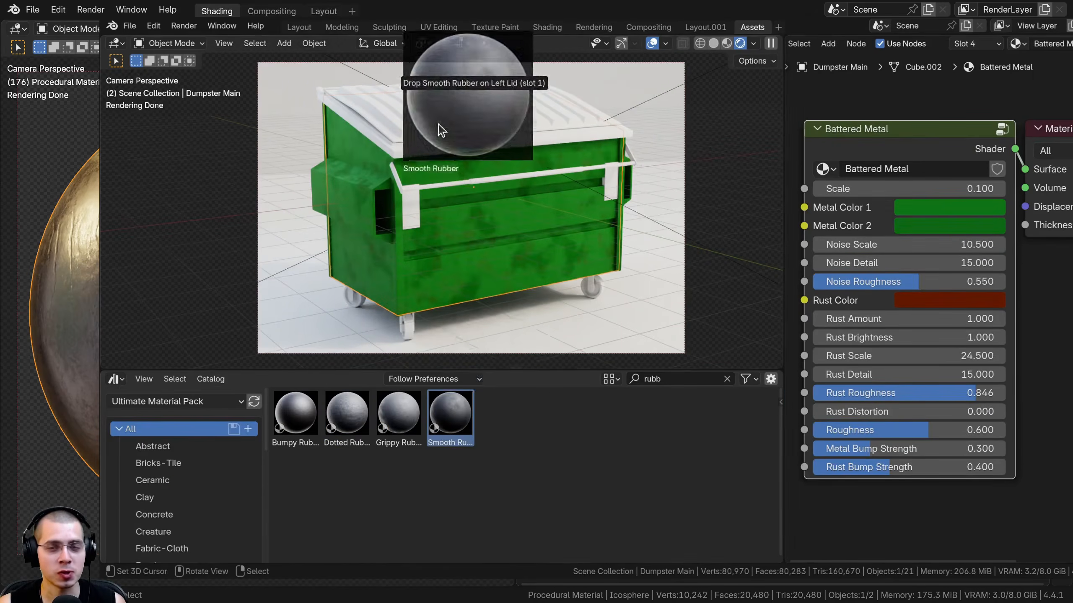
drag(439, 124, 503, 144)
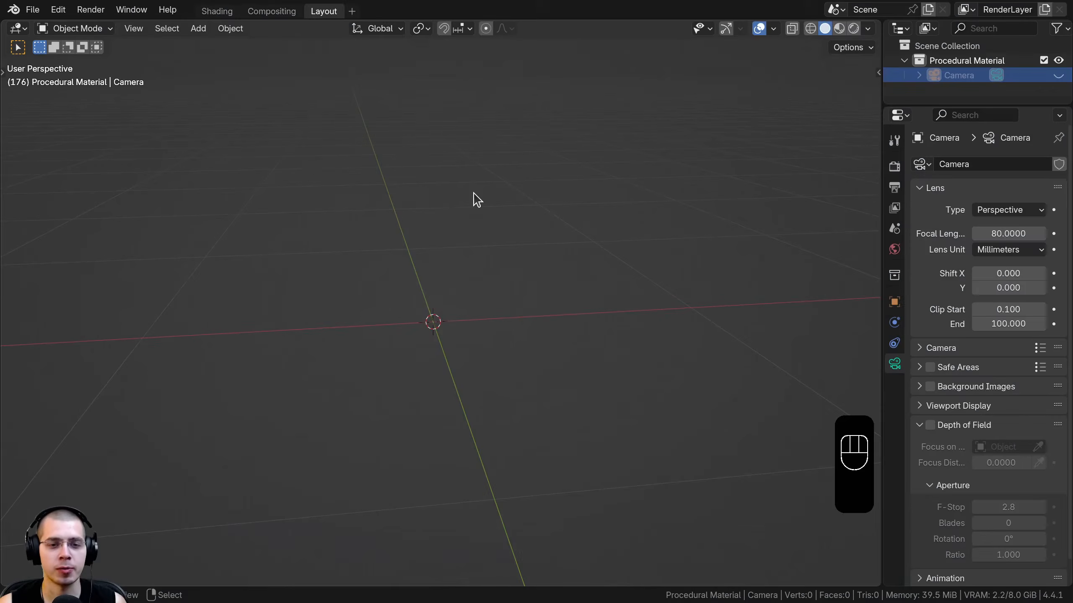
- Add an ico sphere with 6 subdivisions and shade it smooth
key(shift+a)
mouse_move(461, 214)
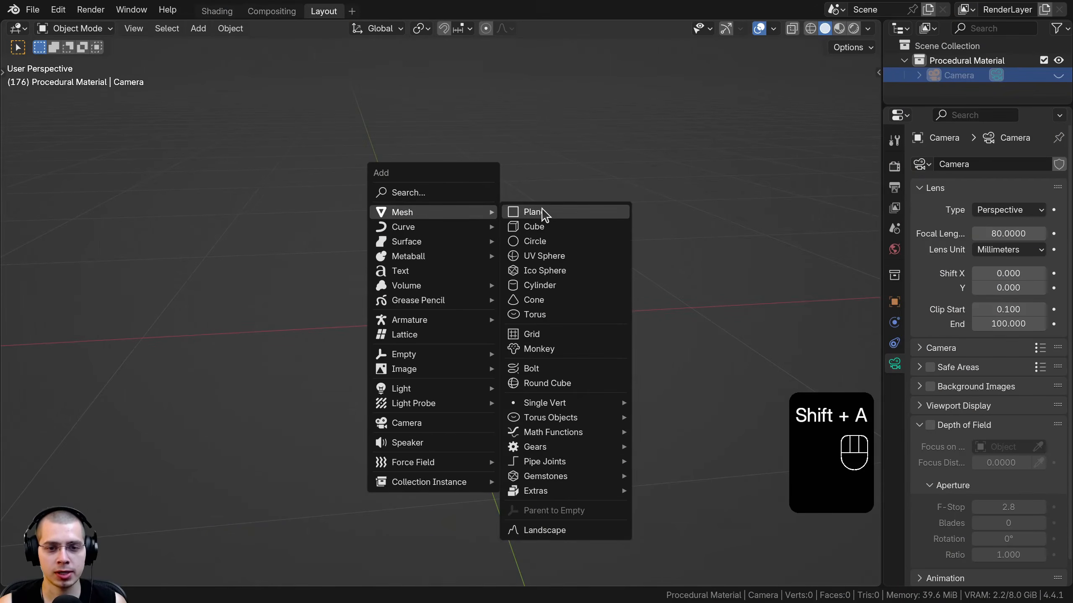
click(549, 270)
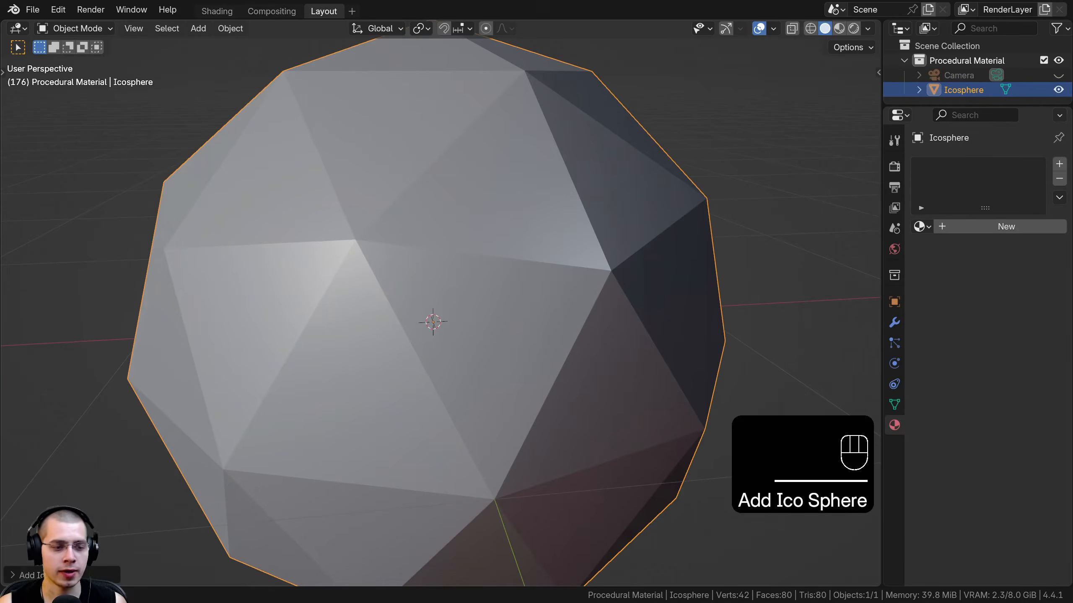
click(30, 575)
click(128, 432)
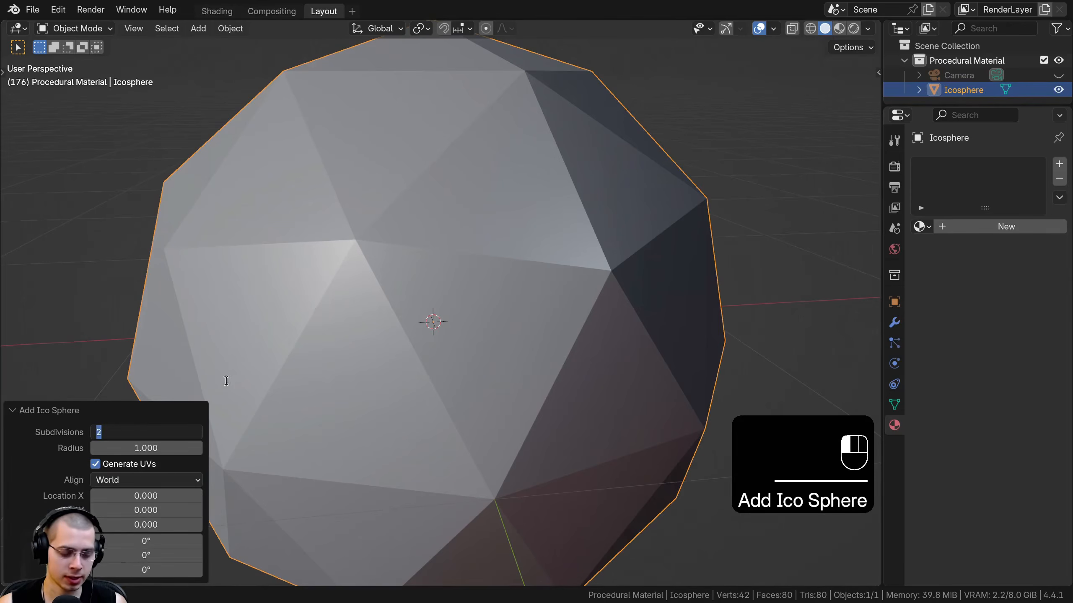
key(Return)
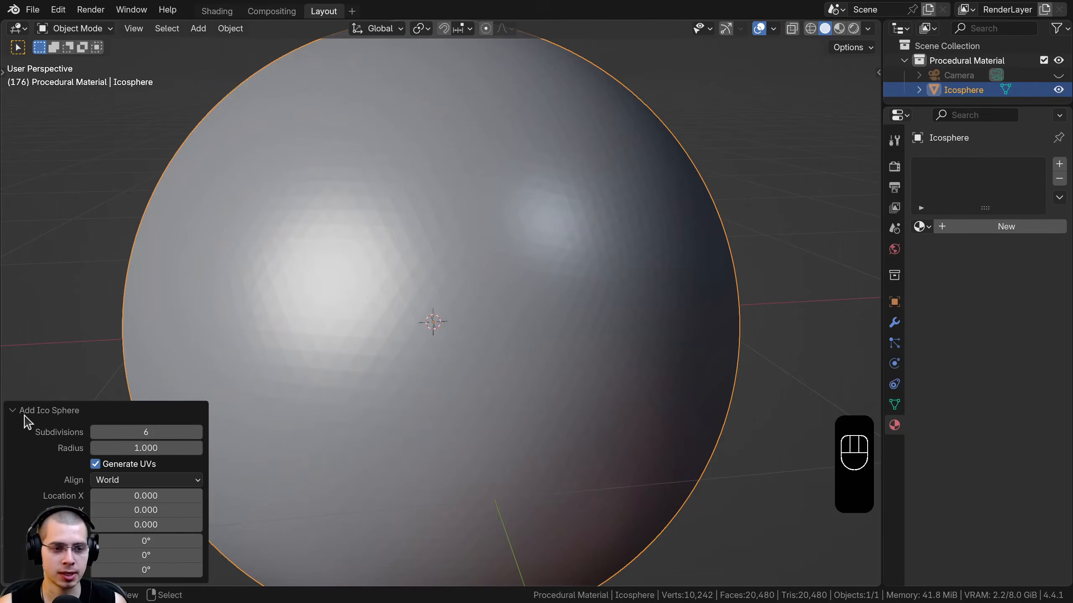
click(24, 416)
key(w)
click(347, 168)
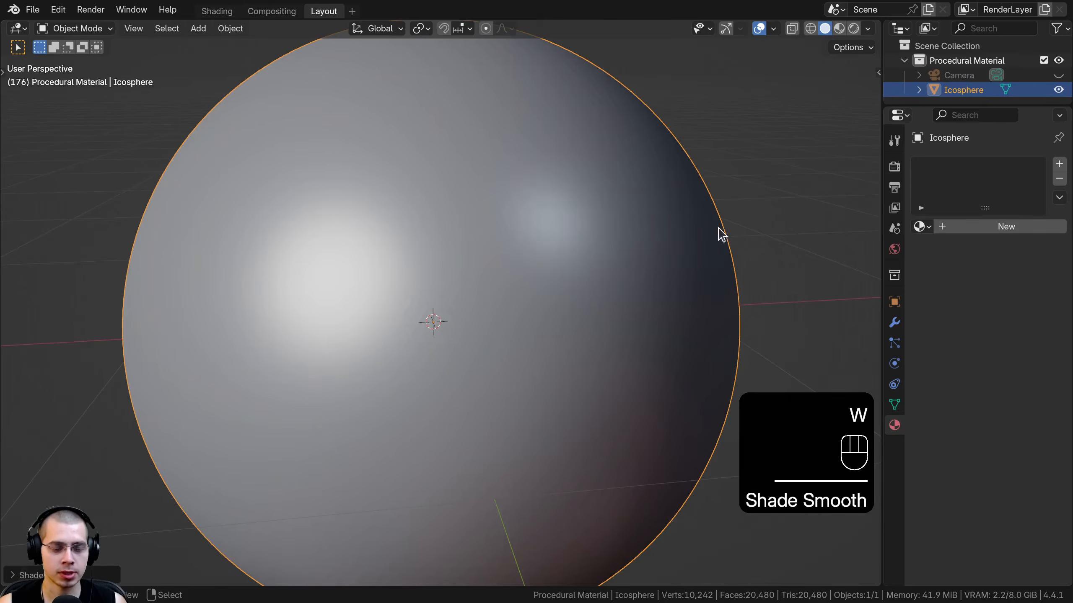
- Scale the icosphere down considerably and apply its object transform
key(s)
click(743, 227)
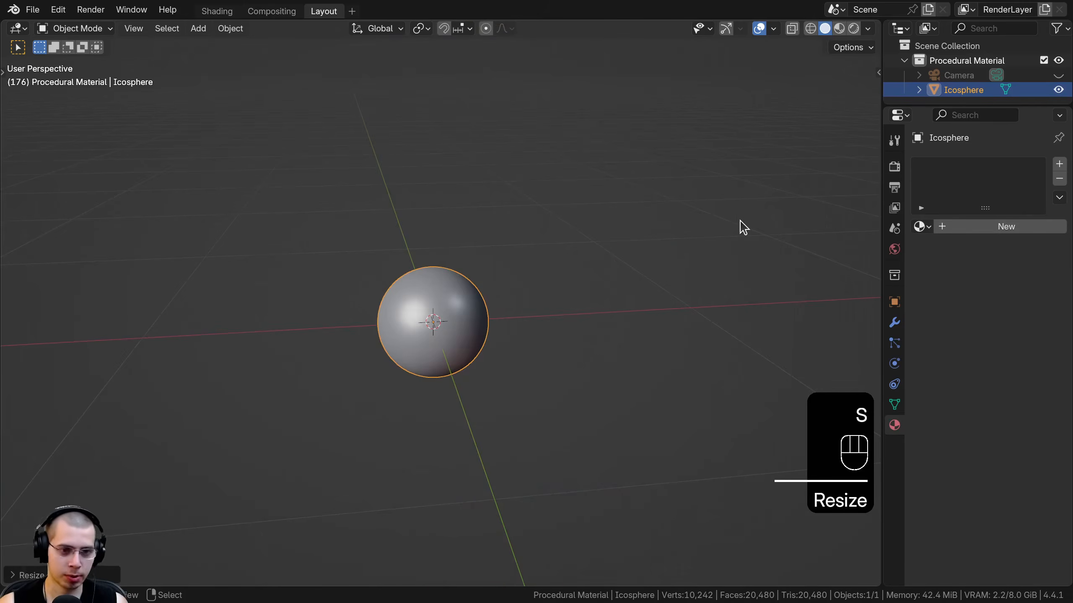
scroll(374, 310, up, 5)
key(ctrl+a)
click(408, 330)
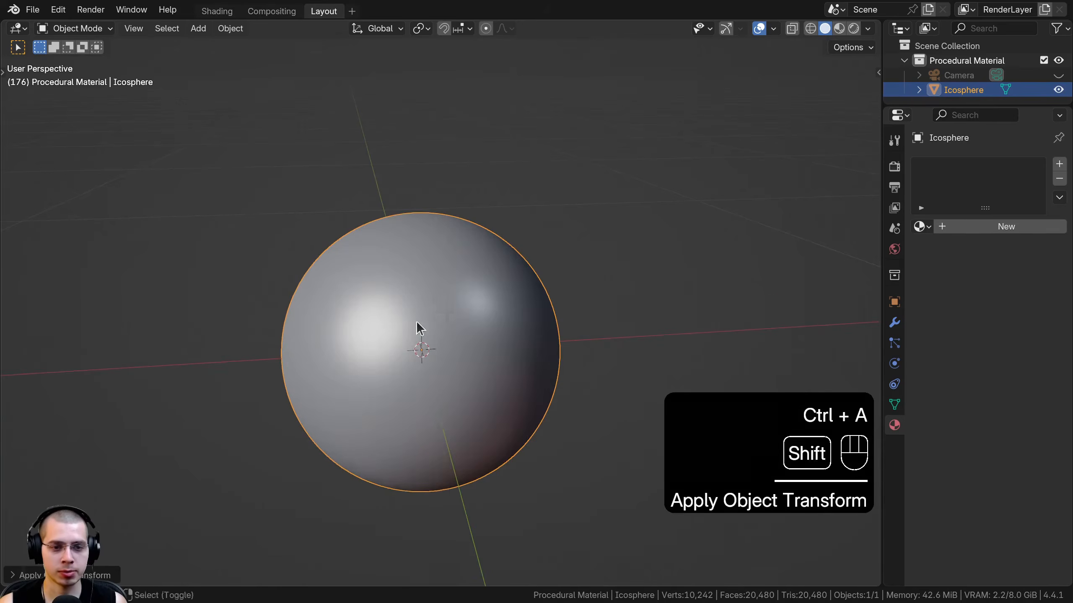
- Unhide the camera, select it alone and look through it at the sphere
shift+middle_drag(413, 327, 440, 269)
scroll(440, 269, up, 2)
shift+middle_drag(460, 308, 455, 325)
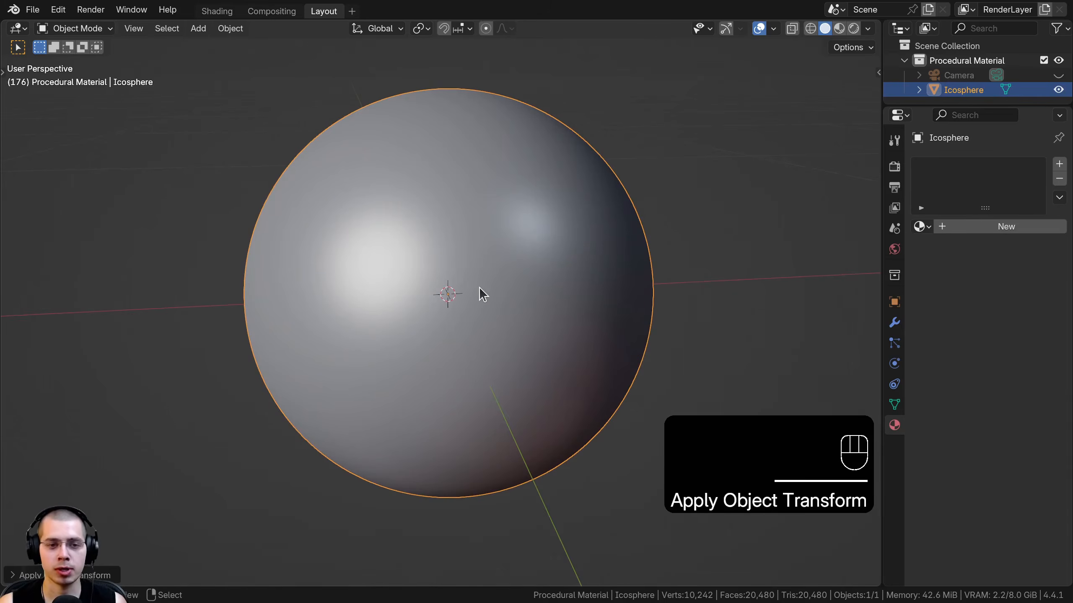
key(alt+h)
key(a)
scroll(491, 263, down, 6)
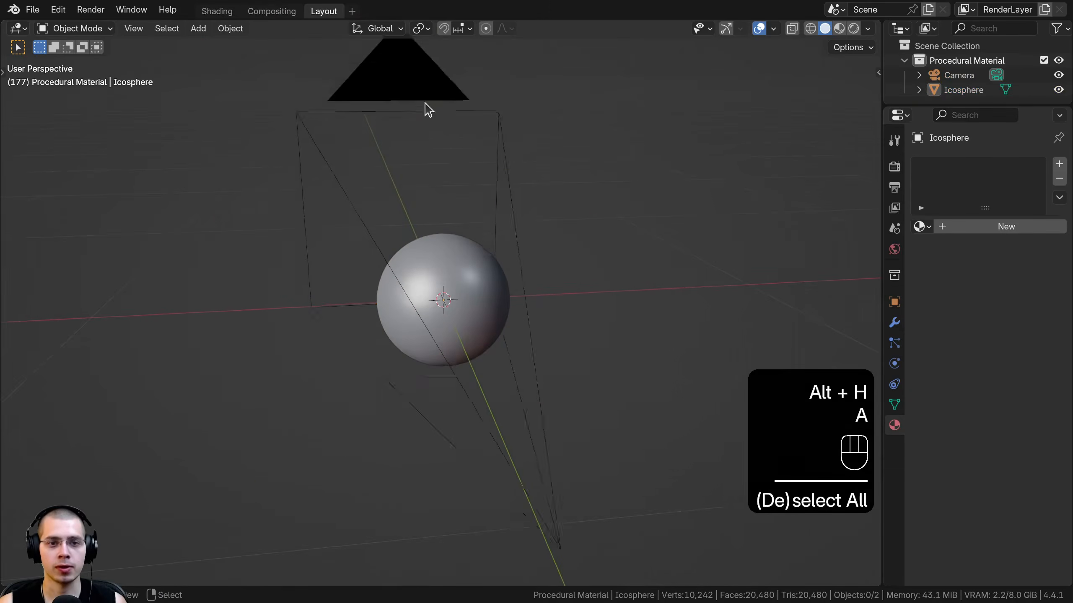
click(427, 106)
key(KP_0)
scroll(447, 240, down, 2)
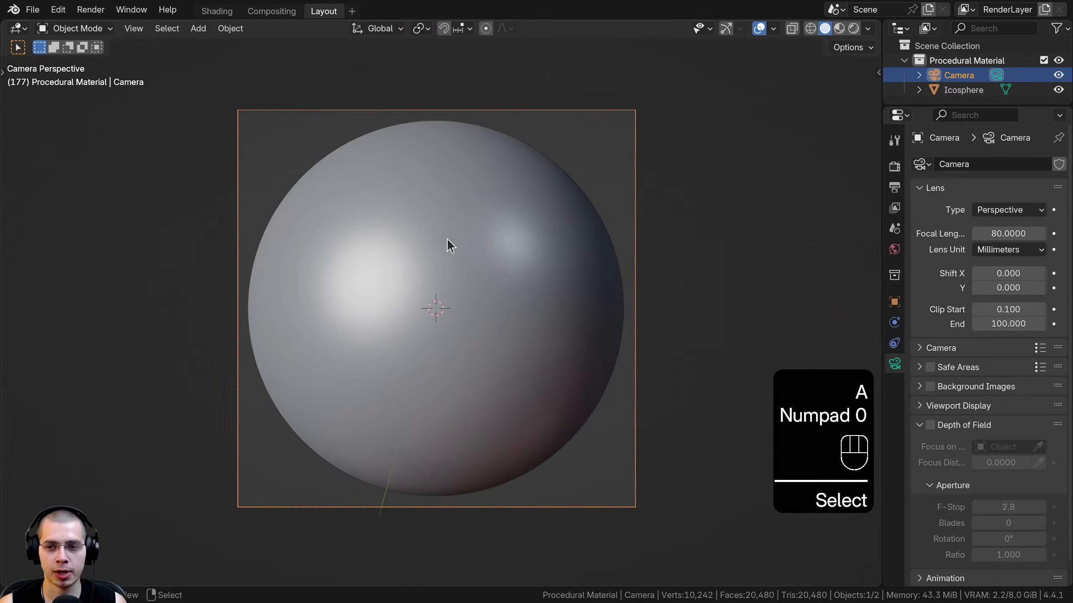
- Widen the properties area and review the camera's focal length and the output resolution settings
drag(882, 352, 864, 352)
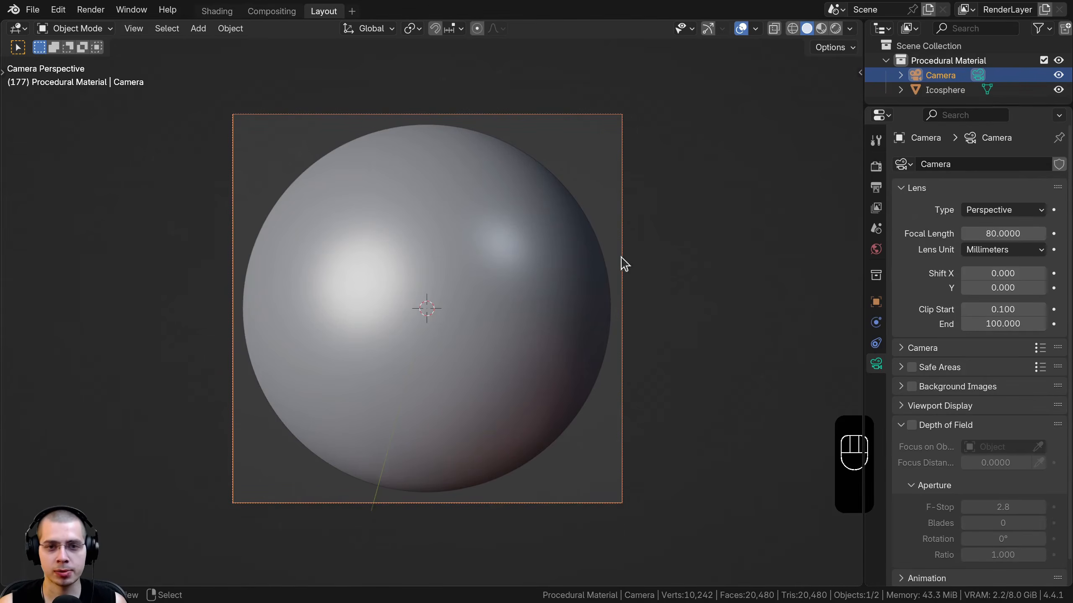
mouse_move(1002, 233)
mouse_down()
mouse_move(1022, 234)
mouse_move(988, 233)
mouse_move(1002, 233)
mouse_up()
click(876, 167)
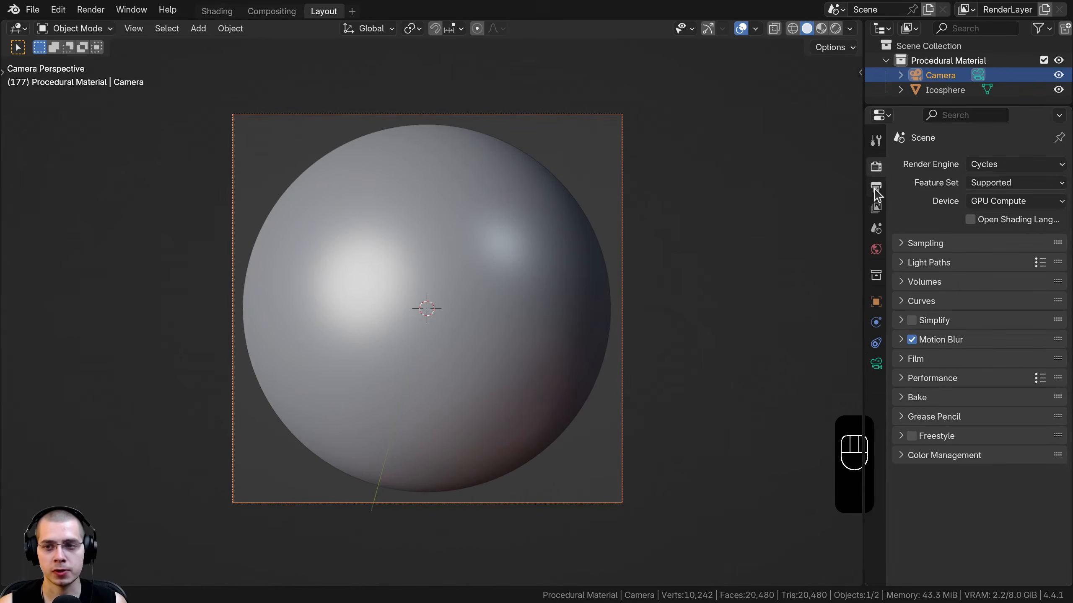
click(877, 187)
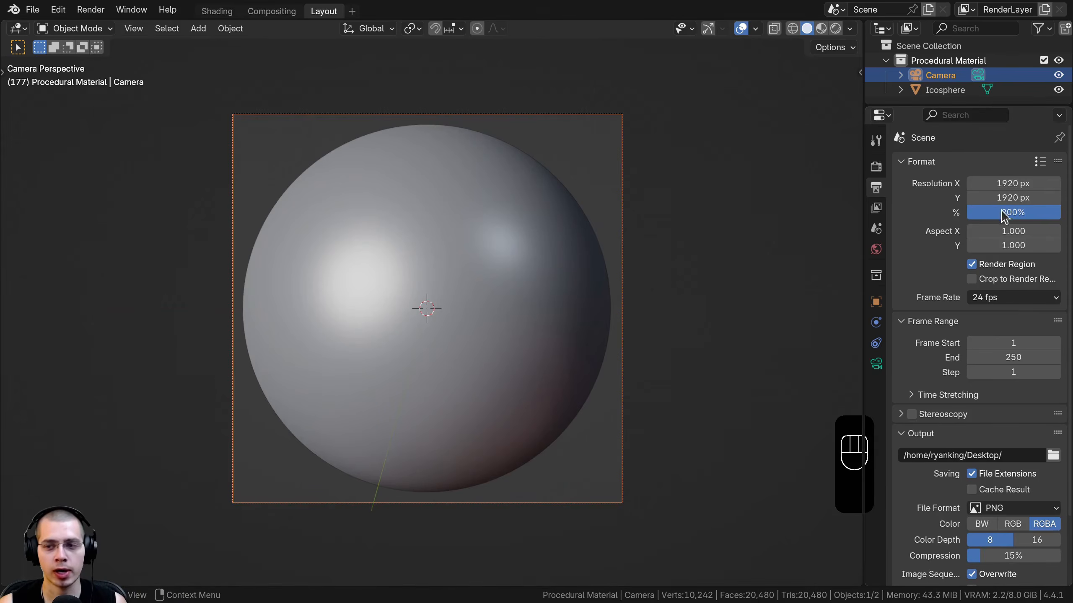
shift+middle_drag(403, 262, 402, 261)
shift+middle_drag(777, 268, 778, 268)
- Examine the world background settings and the Environment Texture option for its color
click(876, 249)
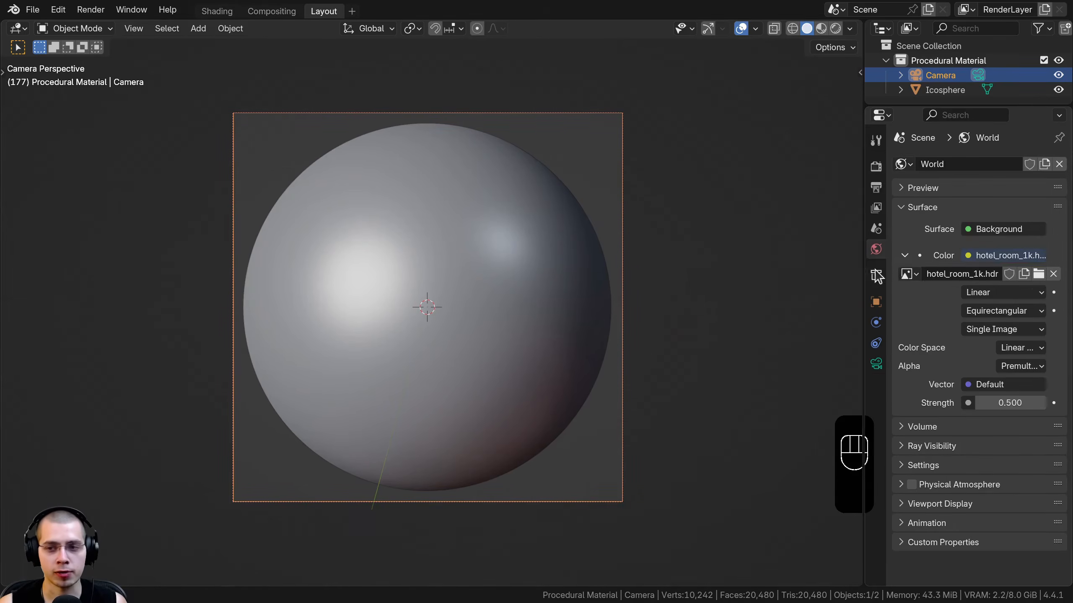
mouse_move(936, 279)
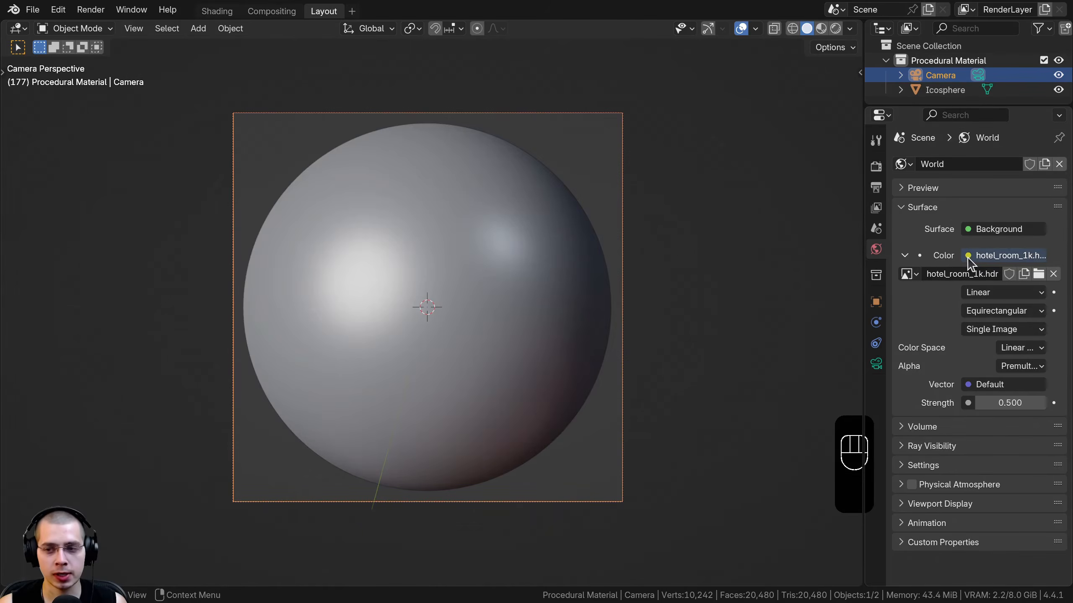
click(968, 256)
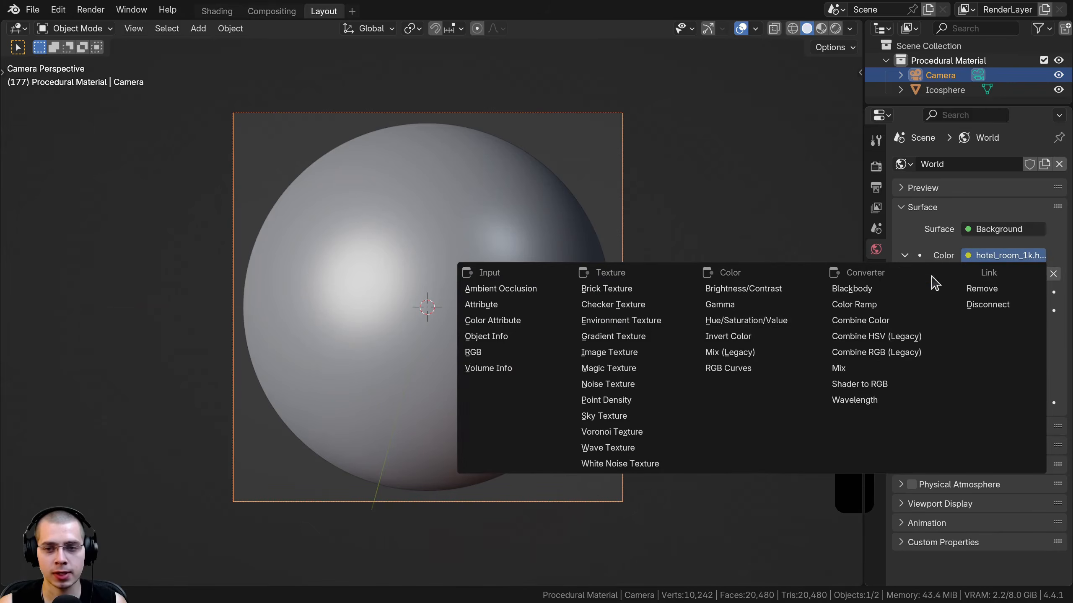
click(614, 324)
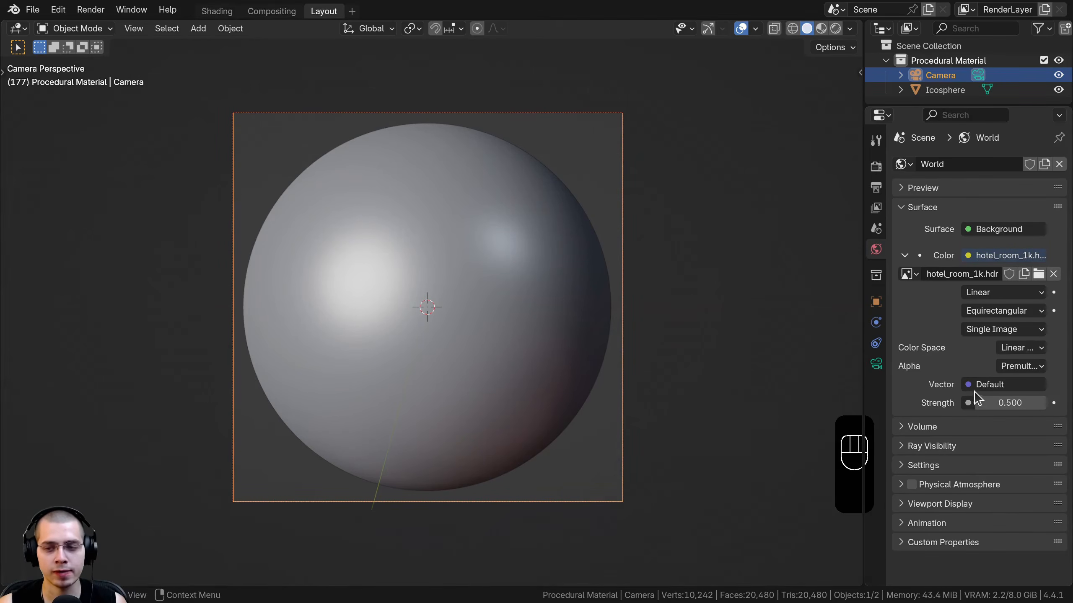
- Show the render settings and switch the viewport to rendered shading
click(880, 167)
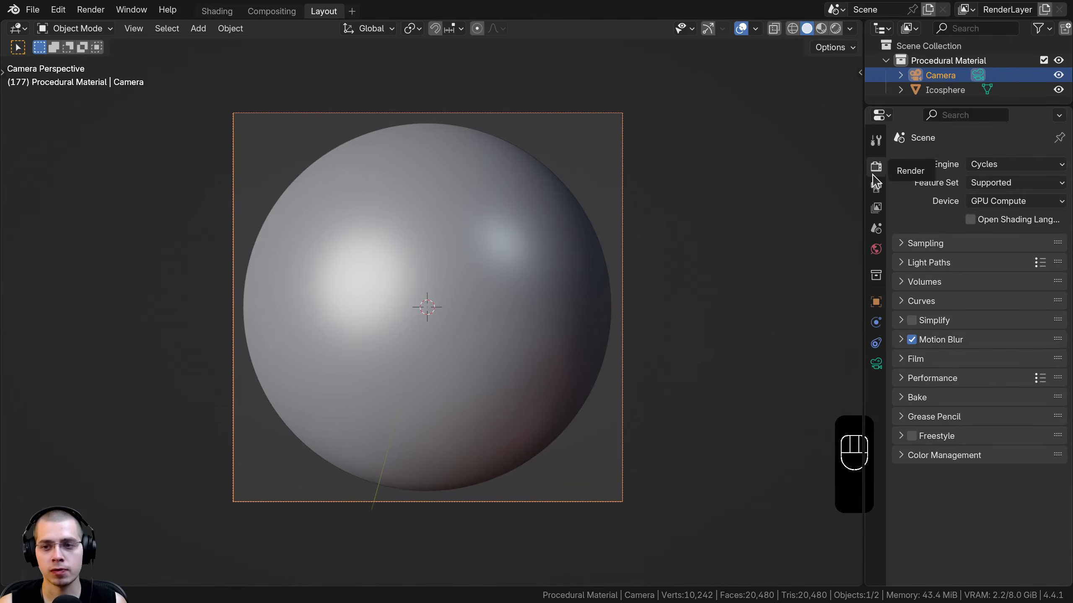
key(z)
click(669, 142)
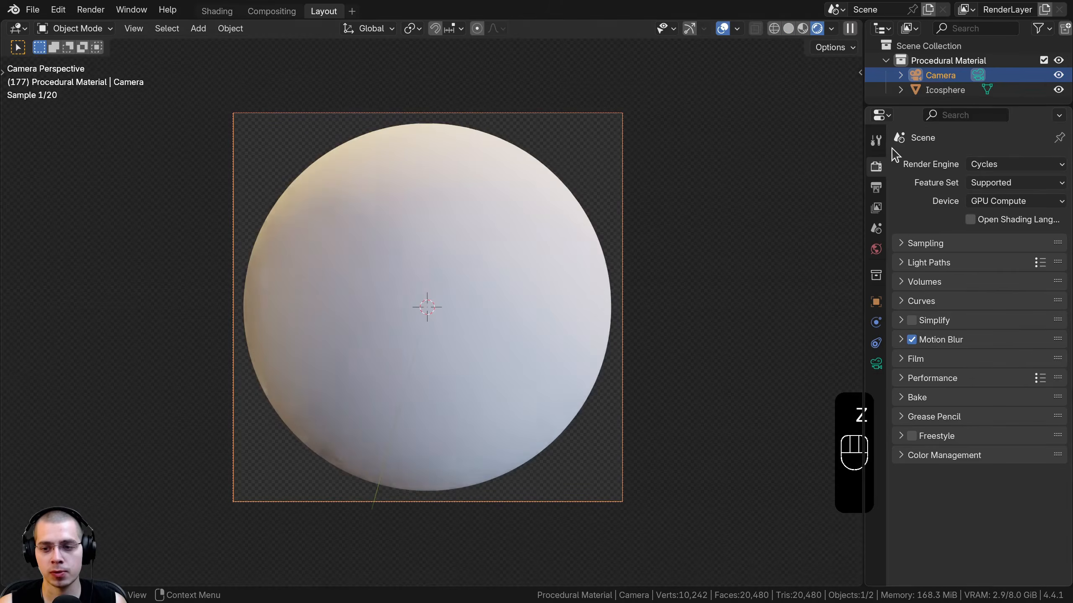
- Toggle the film's Transparent option off and back on to compare the backgrounds
click(904, 359)
scroll(915, 402, down, 2)
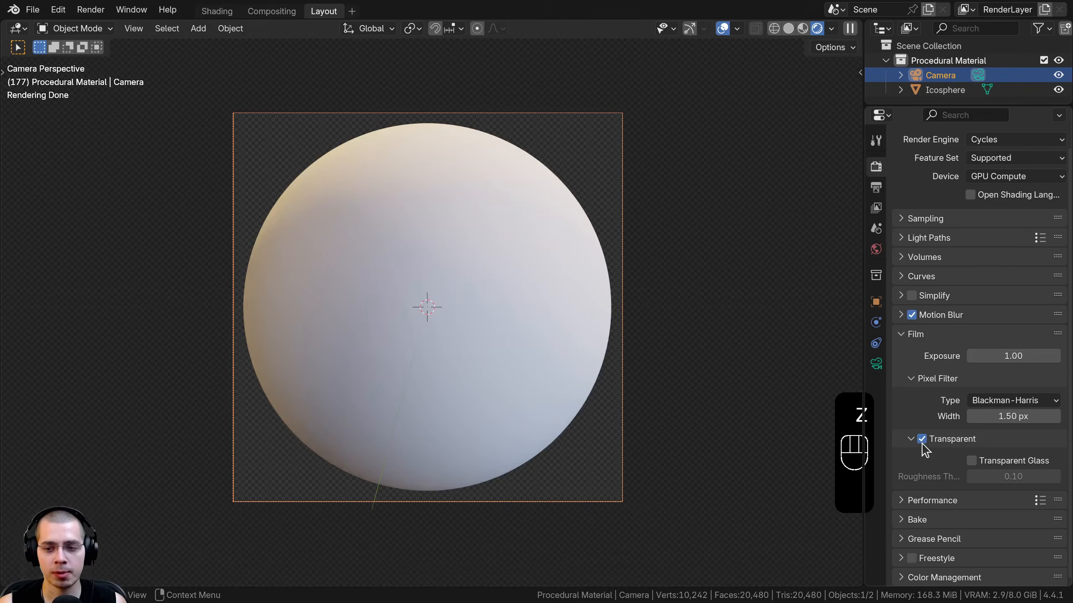
click(922, 442)
click(923, 442)
click(923, 441)
click(924, 442)
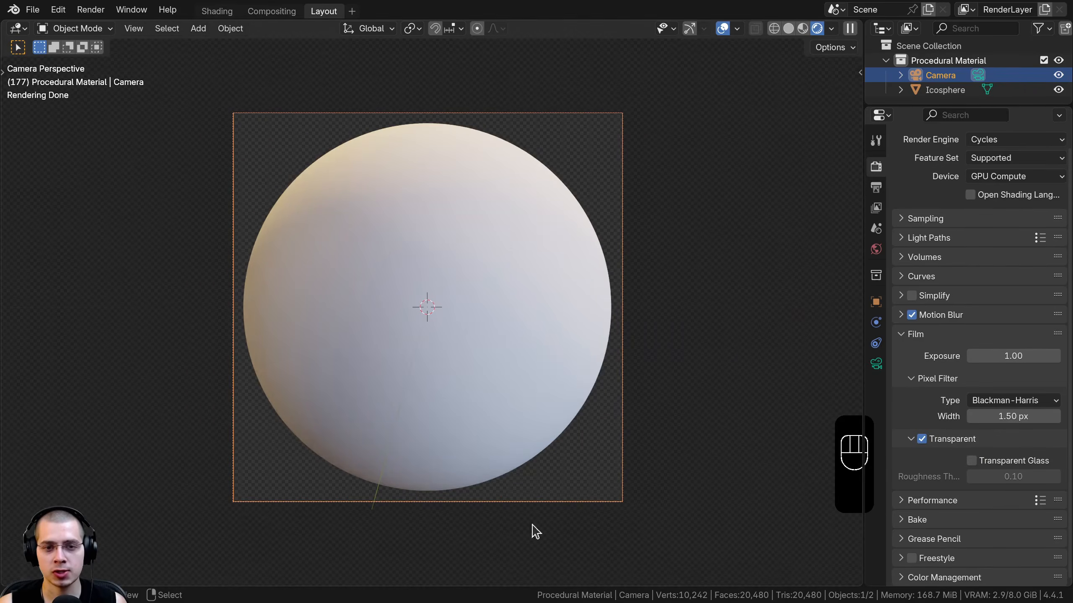
click(908, 338)
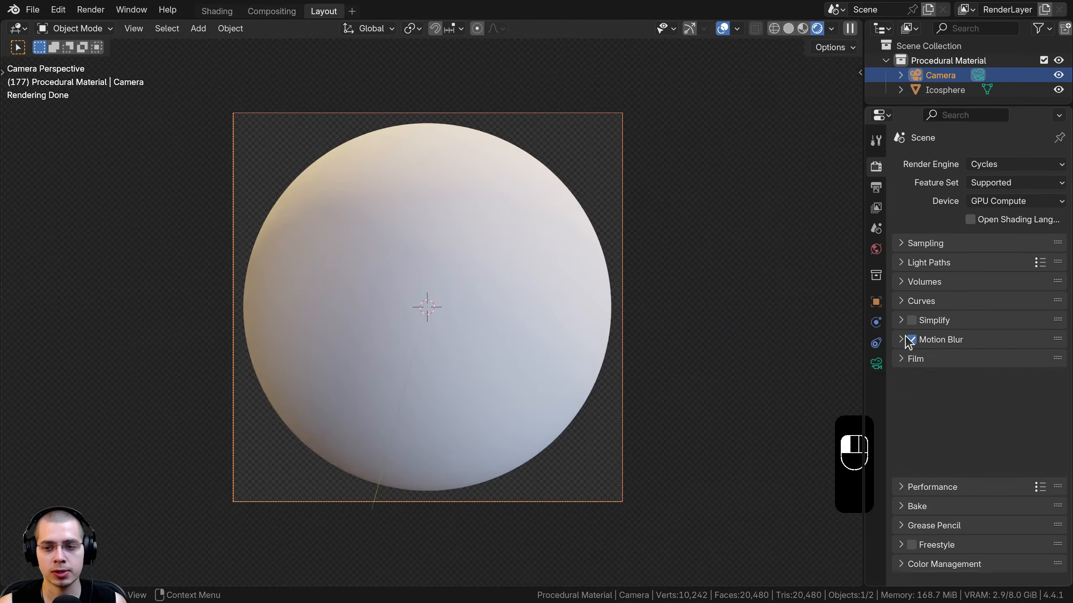
- Set the color management View Transform to Filmic and the Look to Very High Contrast
click(899, 455)
scroll(990, 497, down, 3)
click(1011, 450)
click(1010, 450)
click(1011, 466)
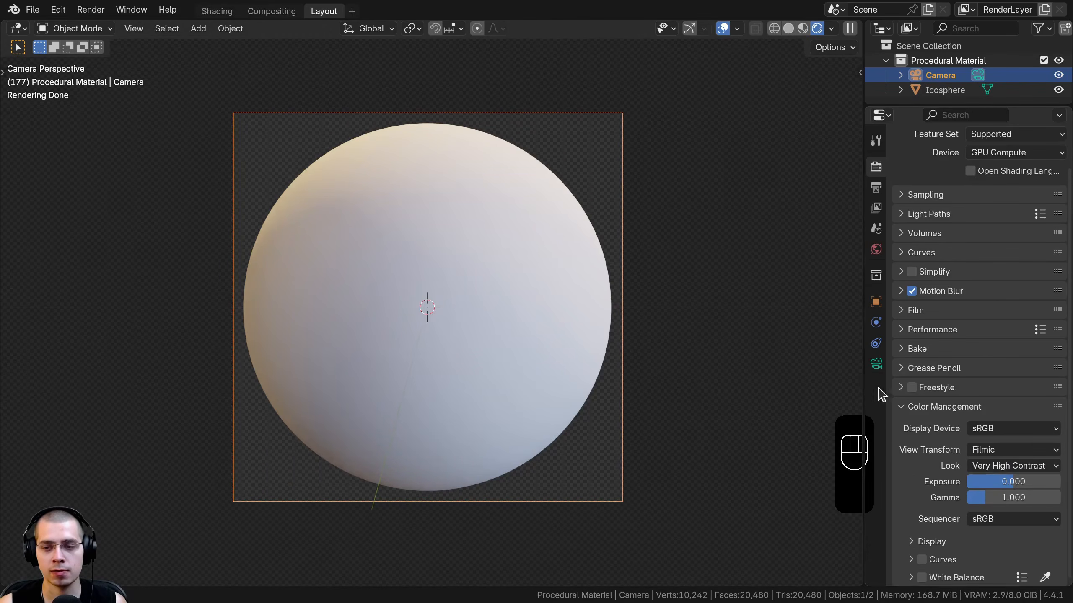
- Switch to the Shading workspace, display its viewport in rendered shading, and select the icosphere
click(901, 408)
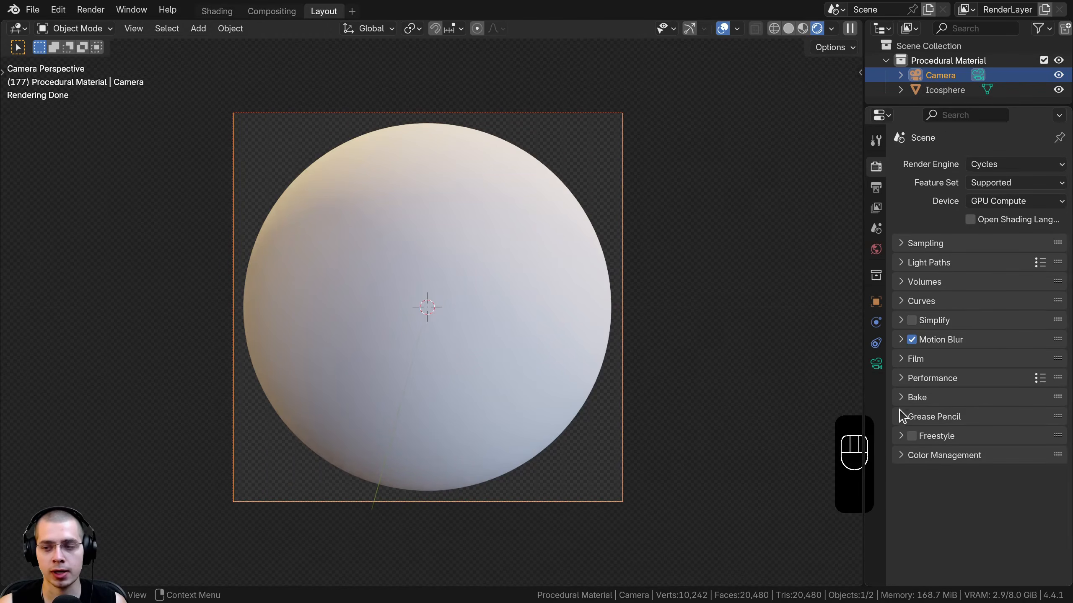
click(216, 11)
key(z)
drag(516, 170, 325, 153)
click(173, 205)
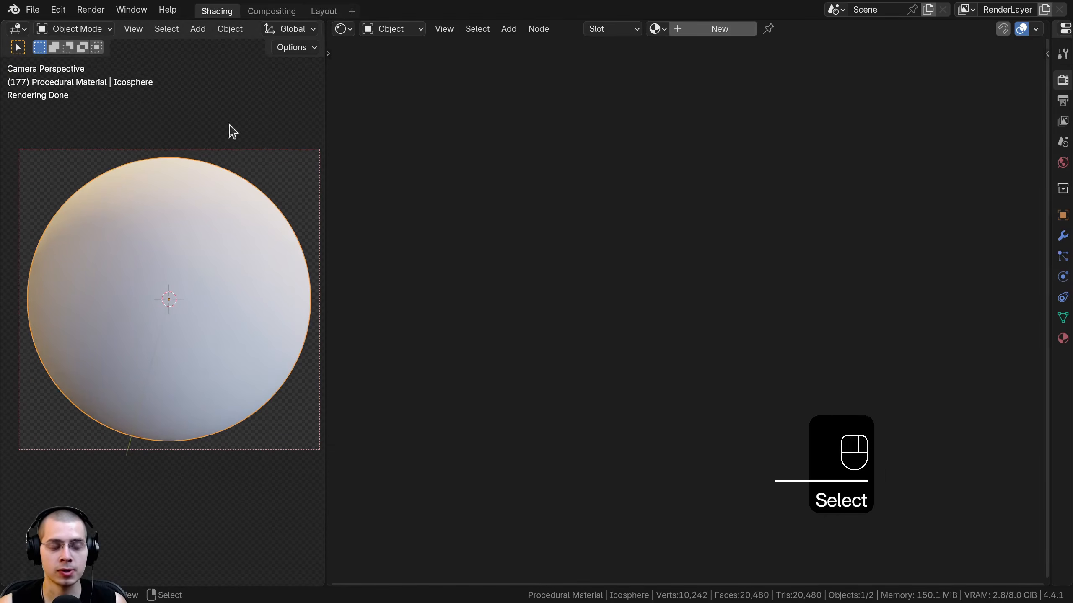
- Create a new material named Scratched Metal on the icosphere and reposition its Principled BSDF node
click(726, 29)
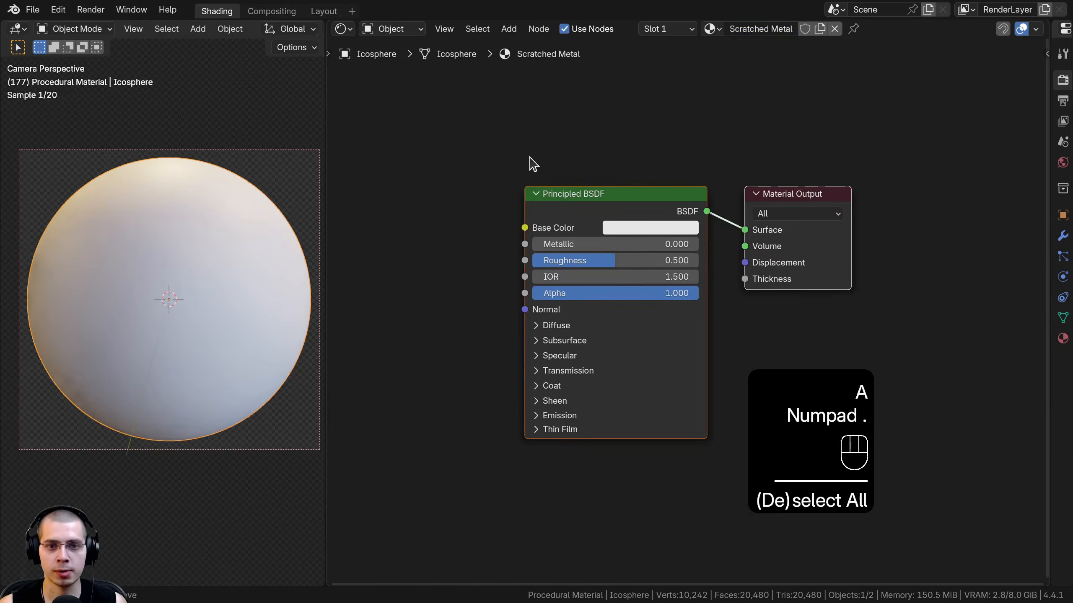
scroll(596, 163, up, 2)
drag(570, 181, 630, 195)
middle_drag(681, 235, 806, 244)
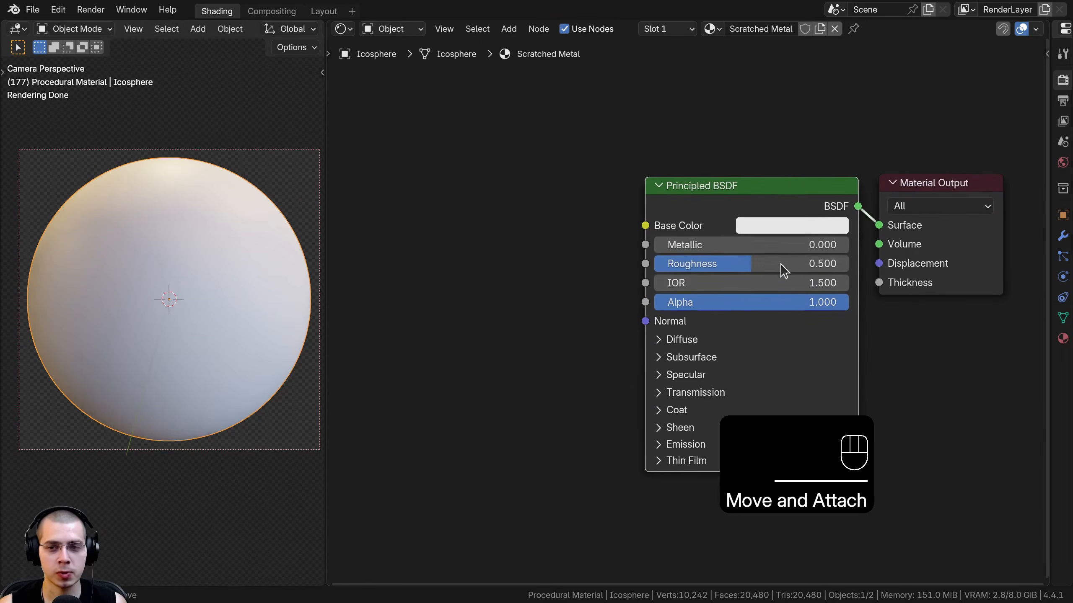
- Search the add-on preferences for "node" to check the Node Wrangler add-on, and close the preferences
click(59, 10)
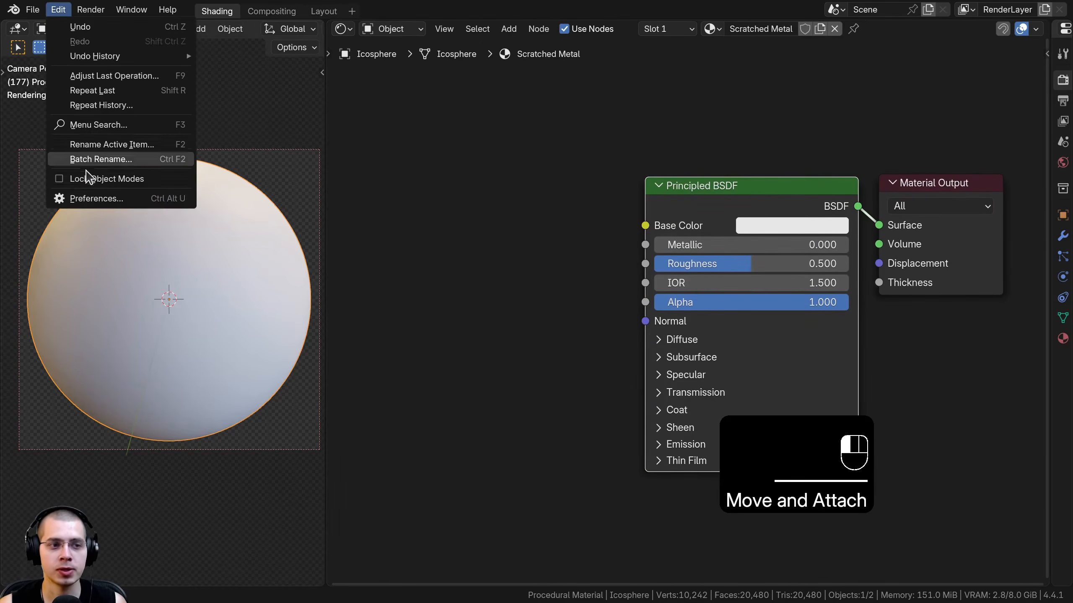
click(96, 198)
drag(327, 14, 515, 43)
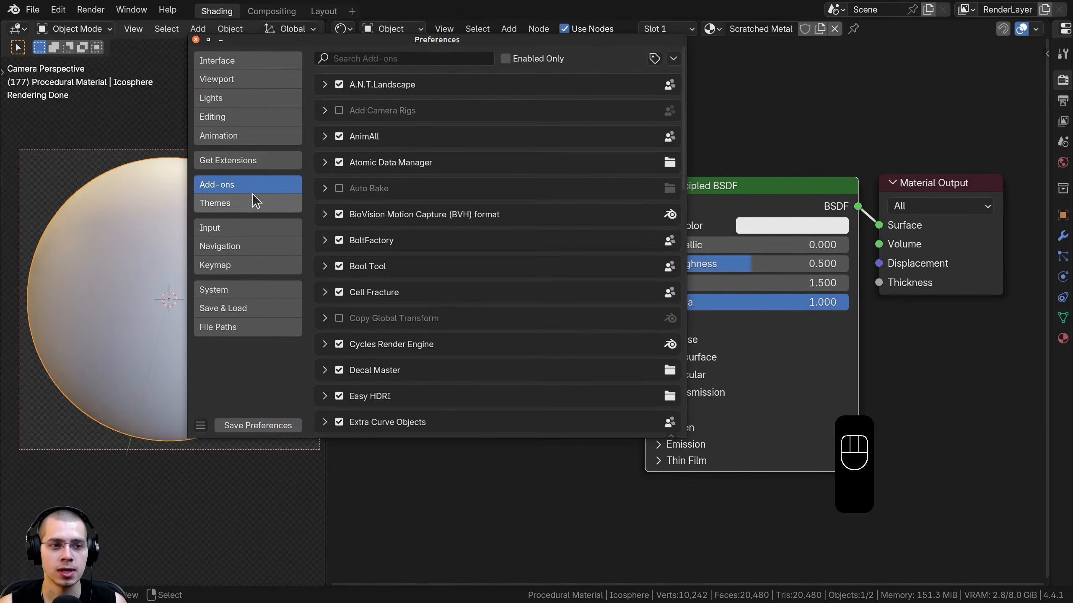
text(de)
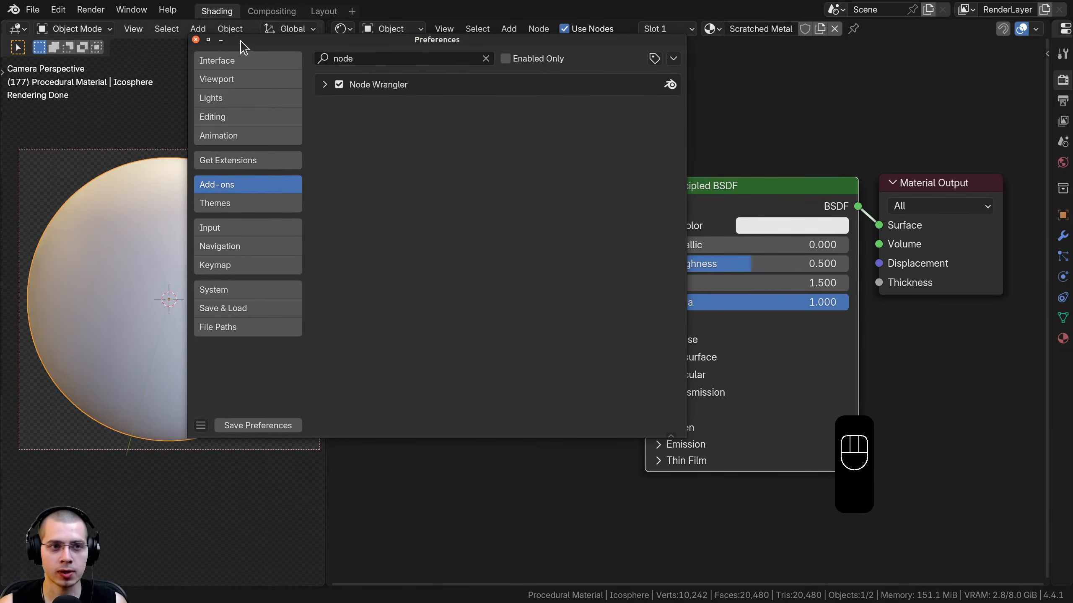
click(196, 40)
- Add a Wave Texture node and place it before the Principled BSDF
scroll(687, 242, down, 2)
key(a)
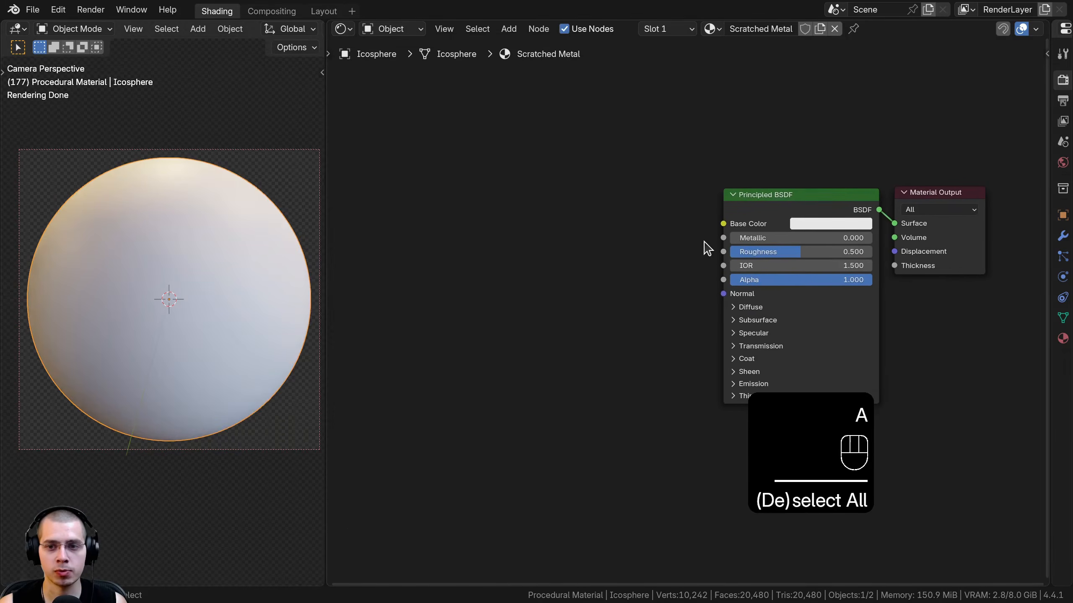
key(shift+a)
text(wa)
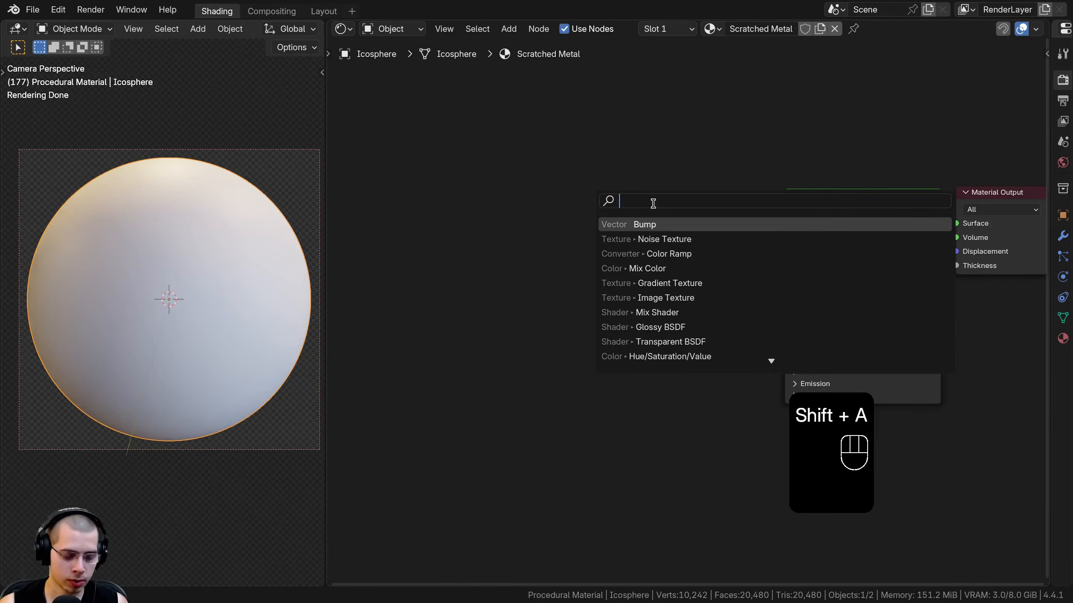
text(v)
click(664, 239)
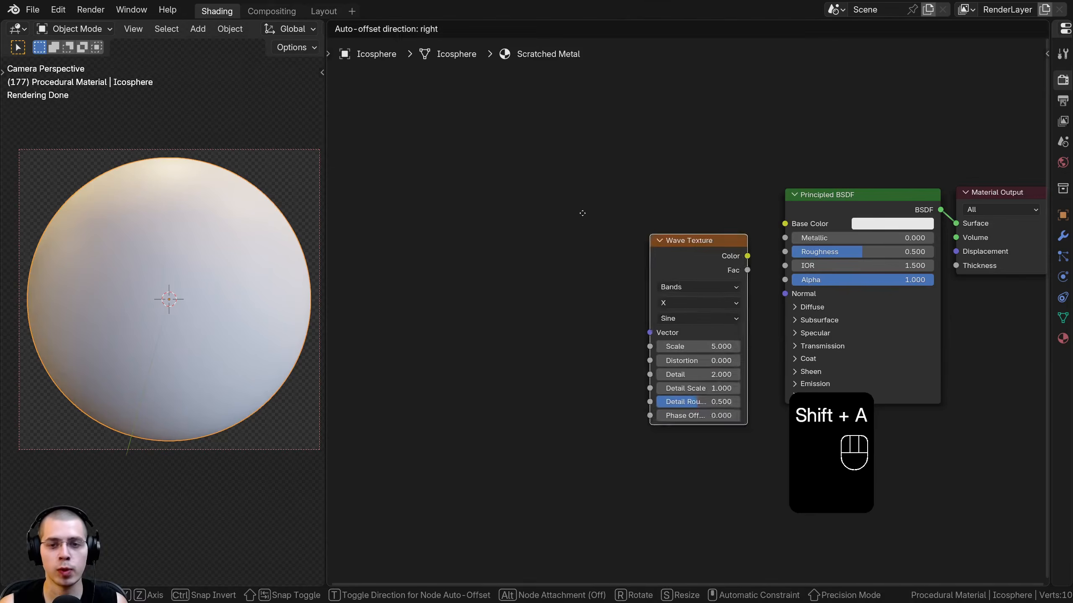
click(508, 197)
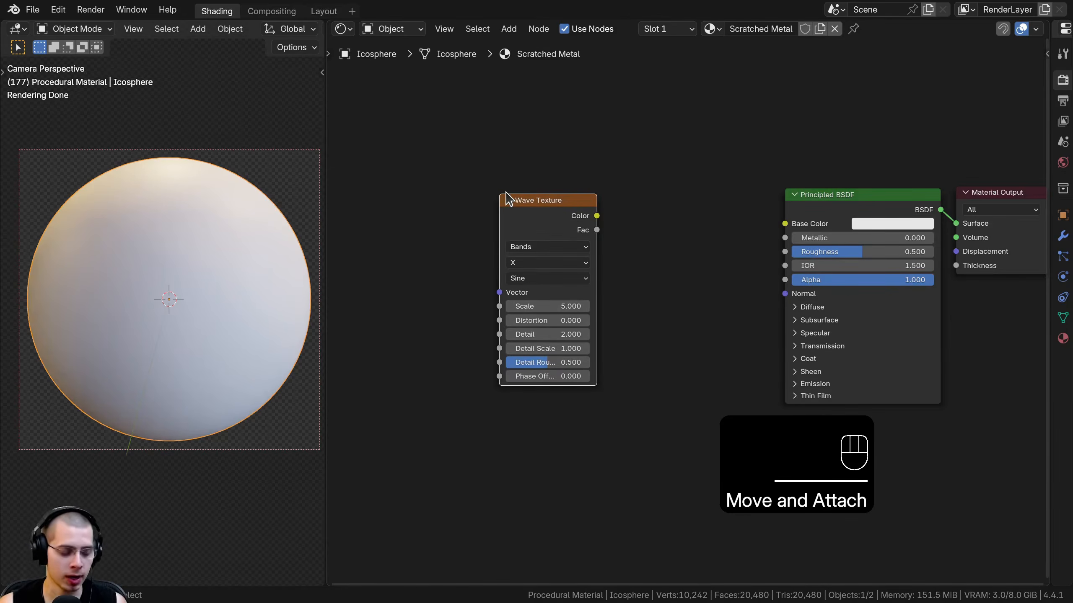
- Preview the Wave Texture directly on the sphere by connecting it to the Material Output
ctrl+shift+click(562, 215)
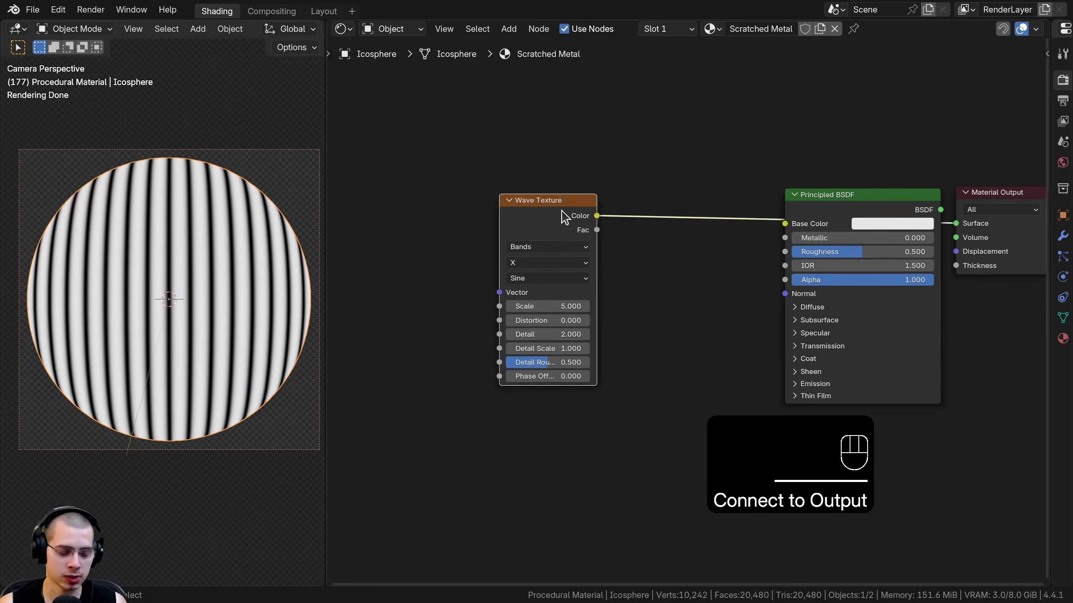
middle_drag(579, 217, 642, 219)
scroll(642, 219, up, 1)
drag(635, 205, 641, 195)
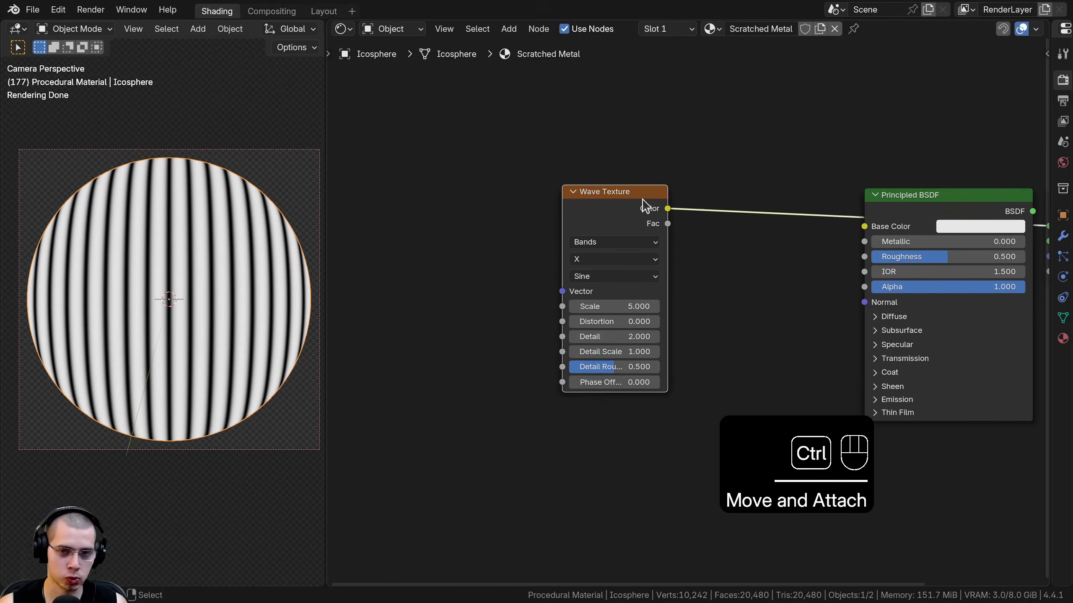
- Add Texture Coordinate and Mapping nodes to the Wave Texture, feeding the mapping with Object coordinates
key(ctrl+t)
key(a)
scroll(708, 278, up, 2)
drag(564, 209, 564, 206)
click(455, 280)
drag(480, 283, 476, 254)
- Move the Texture Coordinate and Mapping nodes together, leaving a gap before the Wave Texture
key(b)
drag(476, 255, 599, 272)
key(g)
click(556, 266)
key(a)
scroll(578, 224, down, 1)
middle_drag(581, 220, 643, 232)
drag(640, 172, 518, 241)
key(g)
click(505, 238)
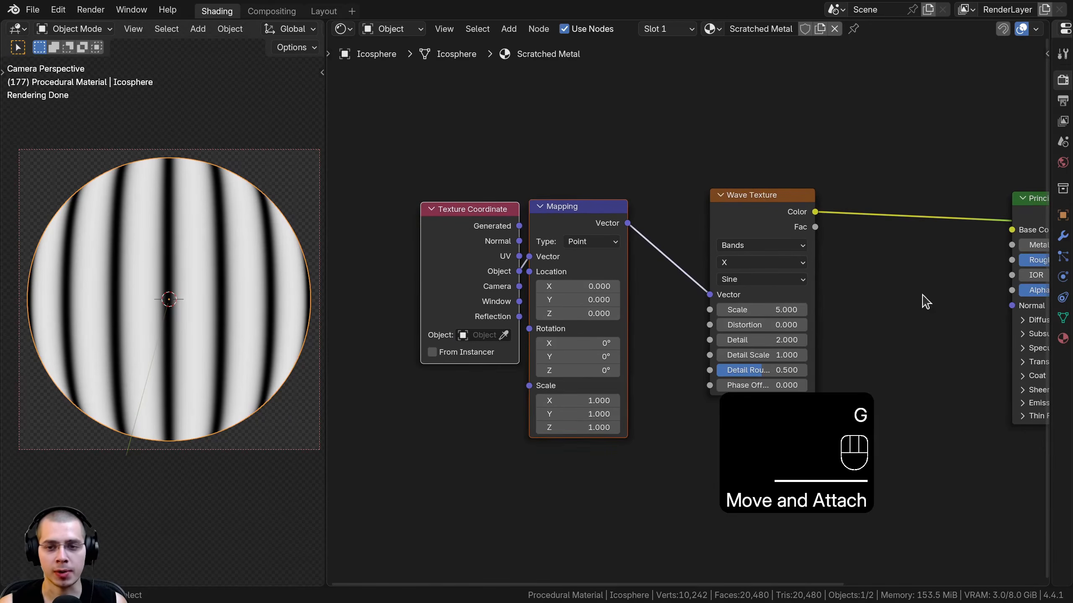
click(667, 198)
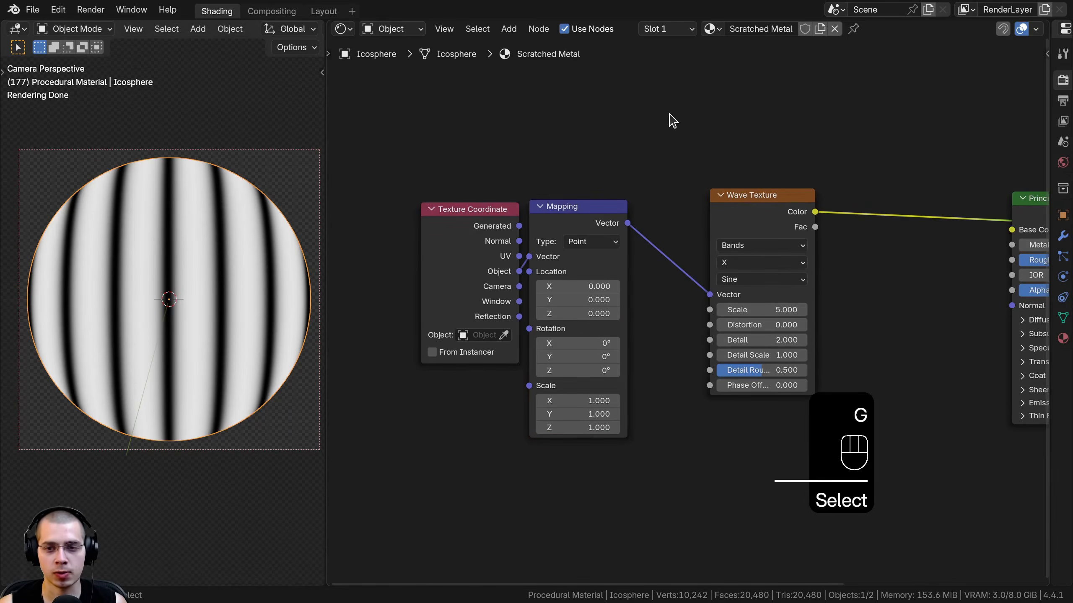
- Join the Texture Coordinate and Mapping nodes in a frame labelled "Mapping"
drag(411, 114, 595, 268)
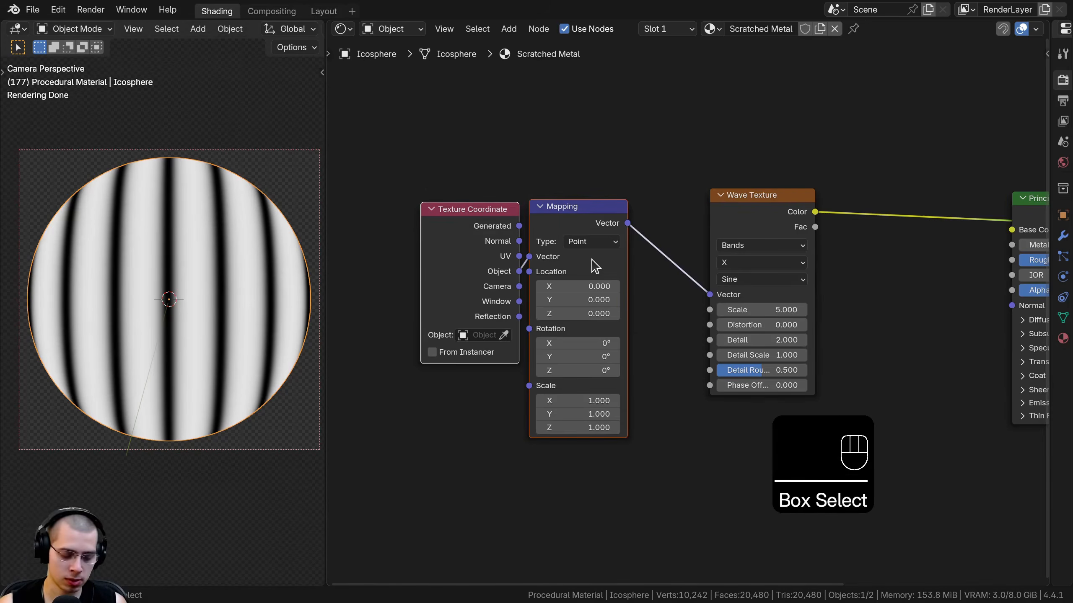
key(ctrl+j)
mouse_move(555, 182)
mouse_down()
mouse_move(620, 198)
mouse_move(547, 178)
mouse_up()
key(F2)
text(Mappn)
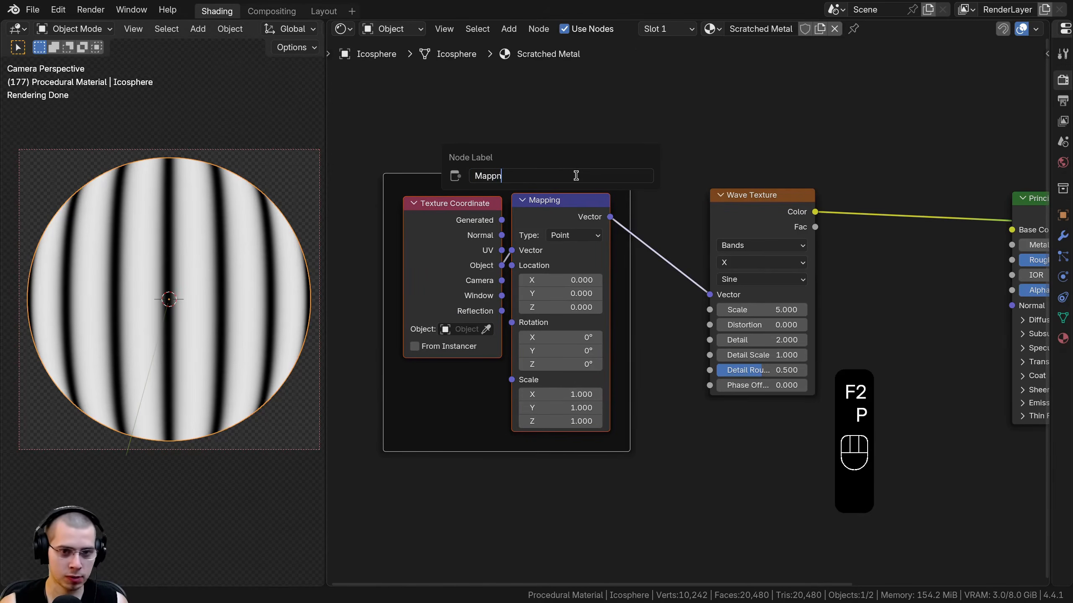
text(ng)
key(Return)
scroll(589, 193, down, 2)
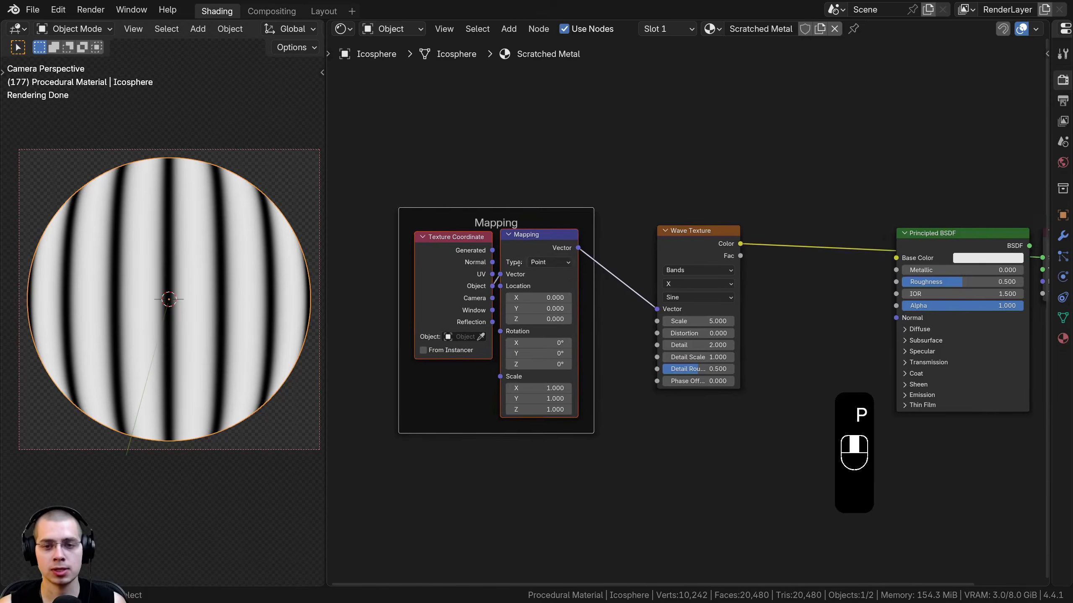
- Insert a second Mapping node on the link between the Mapping frame and the Wave Texture
drag(657, 250, 661, 250)
middle_drag(488, 237, 463, 243)
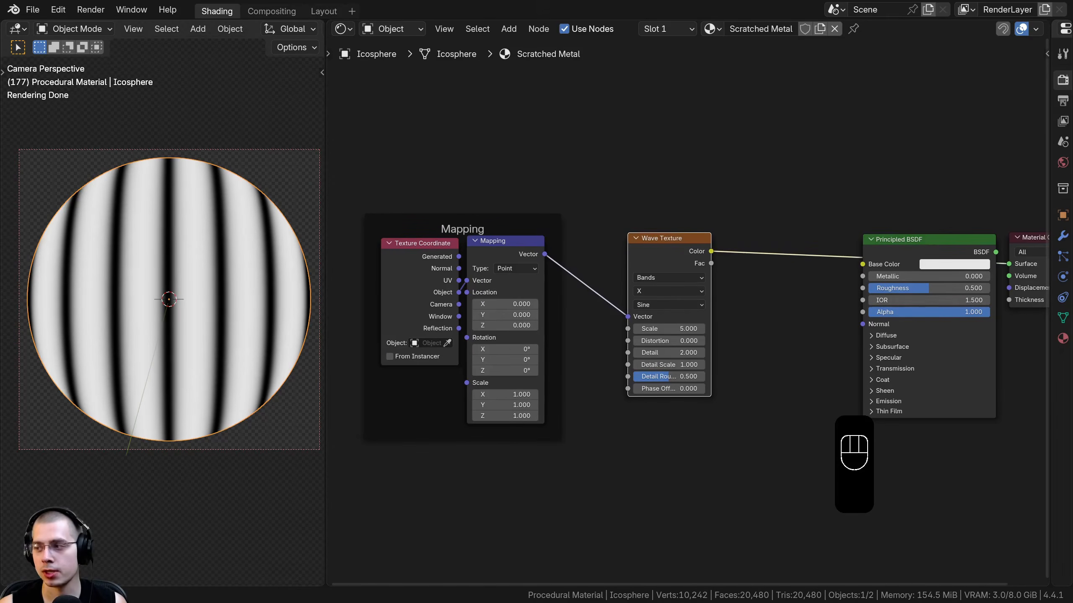
middle_drag(678, 184, 575, 192)
key(shift+a)
text(map)
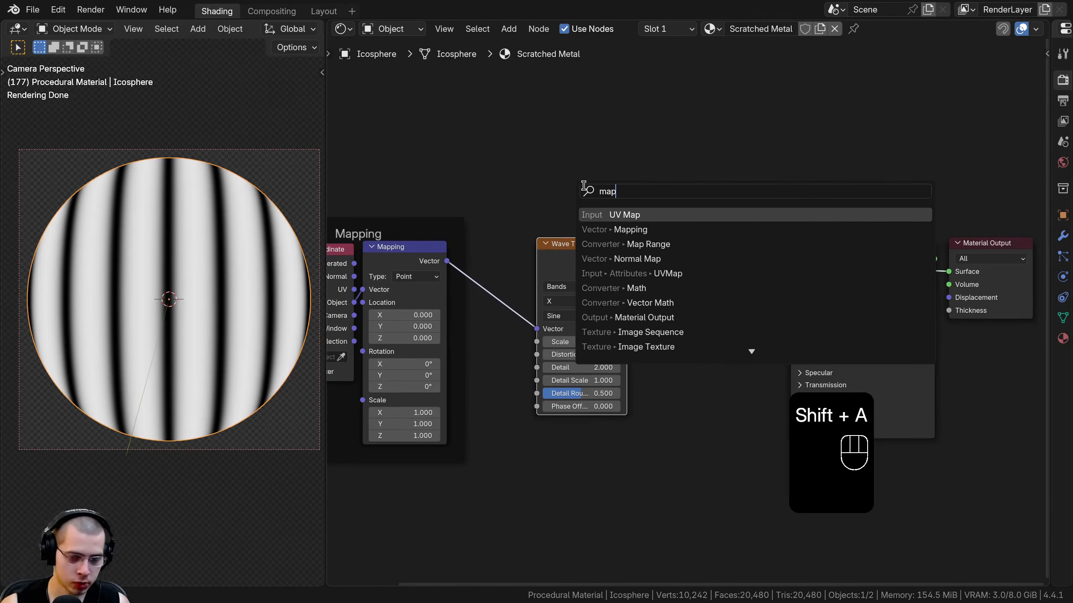
key(Down)
key(Return)
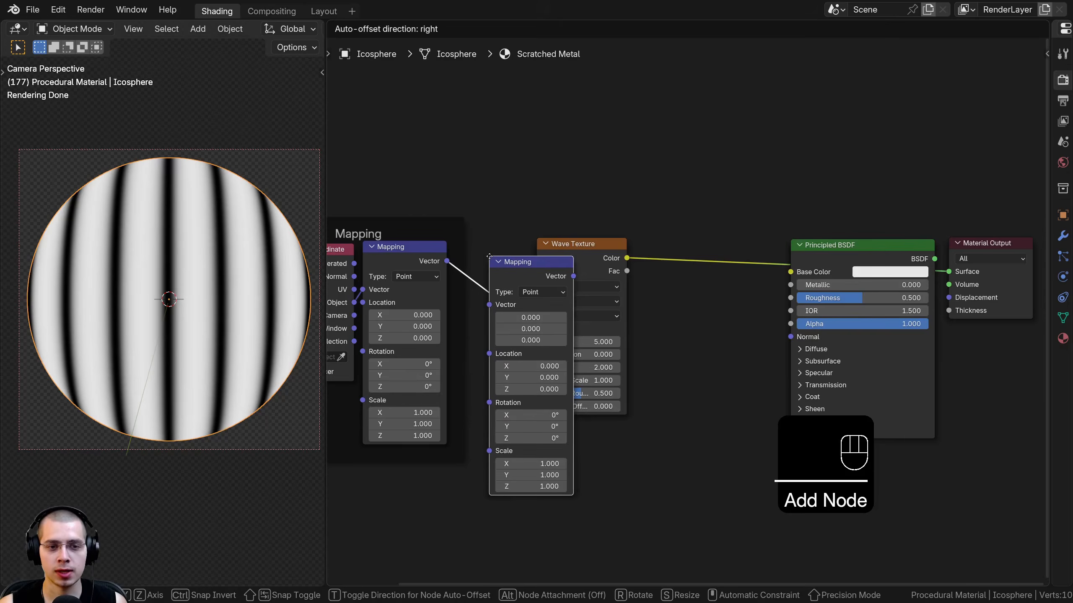
click(489, 257)
- Reposition the Wave Texture node beside the second Mapping node so the two no longer overlap
drag(627, 258, 614, 289)
middle_drag(587, 321, 593, 269)
scroll(594, 270, up, 3)
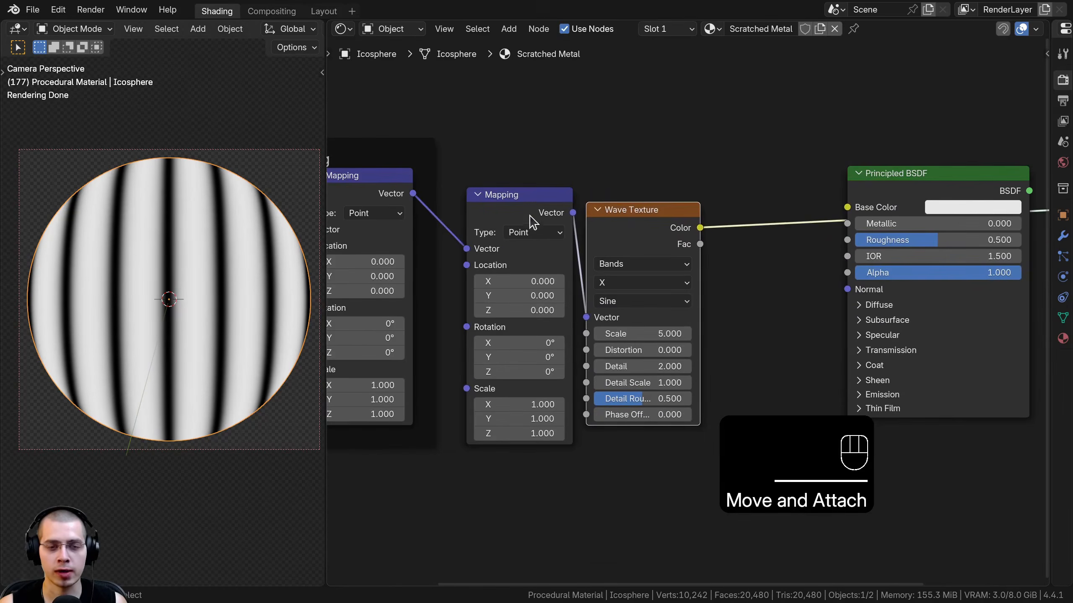
click(528, 210)
click(622, 253)
scroll(492, 320, down, 3)
middle_drag(490, 274, 500, 336)
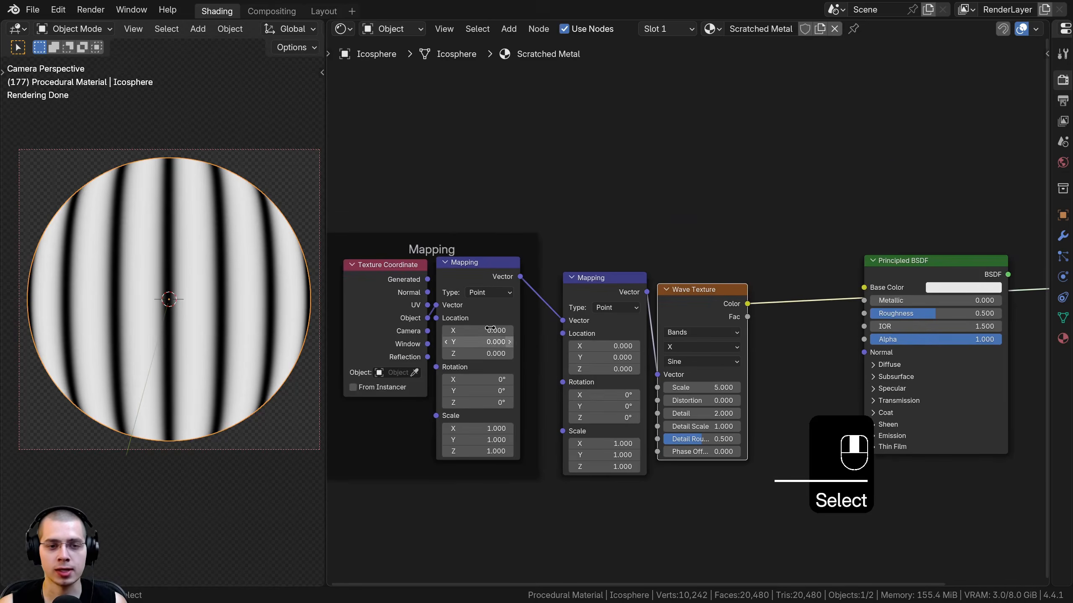
- Shift the second Mapping node and the Wave Texture together, slightly away from the Mapping frame
click(483, 286)
drag(610, 253, 715, 373)
key(g)
click(726, 383)
scroll(725, 384, up, 4)
key(a)
click(612, 273)
middle_drag(674, 289, 648, 269)
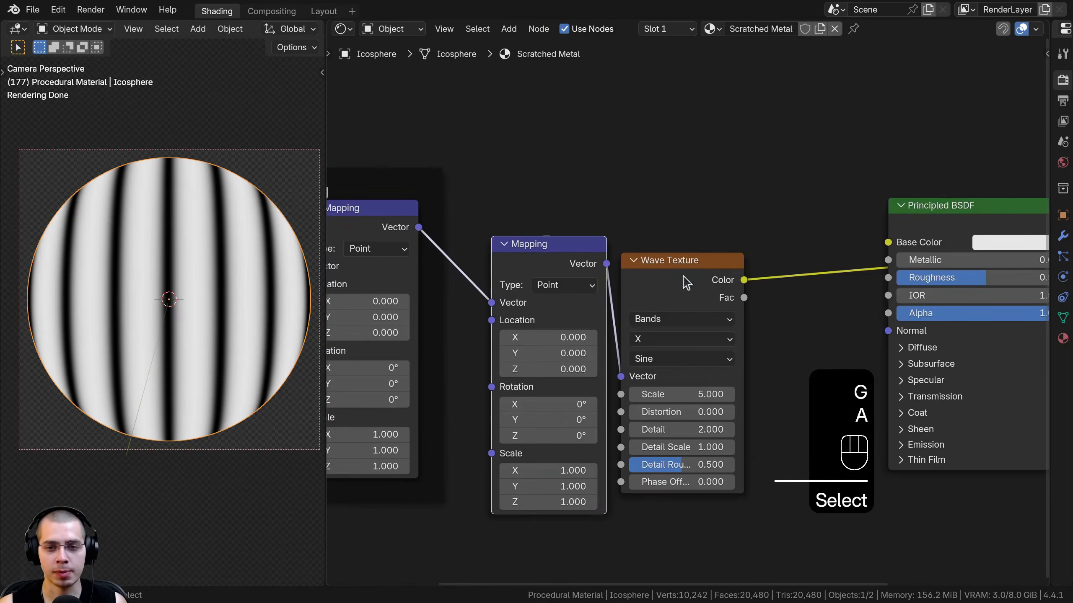
- Set the Wave Texture's Scale to 6 and Distortion to 4
middle_drag(881, 284, 771, 291)
scroll(771, 291, down, 3)
scroll(671, 312, up, 3)
middle_drag(671, 312, 677, 279)
click(562, 256)
middle_drag(562, 256, 626, 215)
scroll(626, 214, up, 1)
click(667, 335)
text(6)
key(Return)
click(663, 354)
text(4)
key(Return)
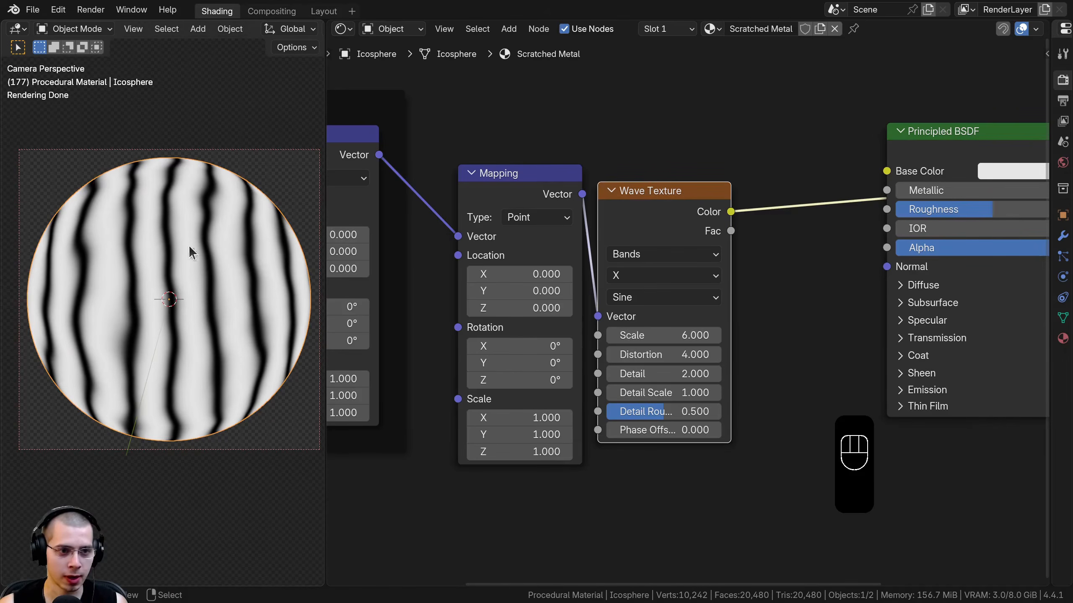
- Set the Wave Texture's Detail to 12
scroll(662, 339, up, 1)
click(680, 330)
text(12)
key(Return)
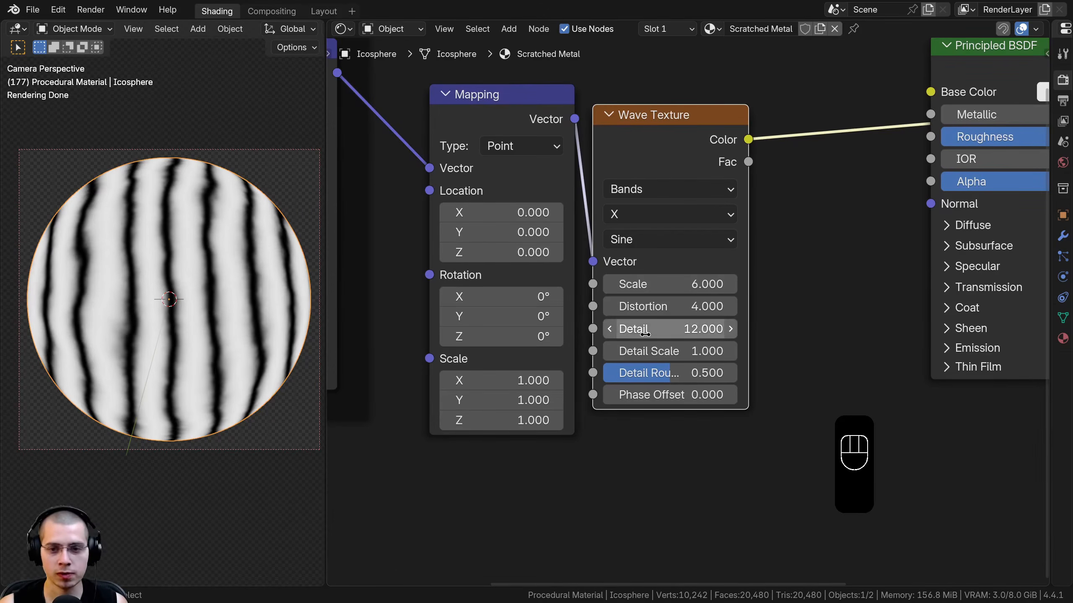
scroll(660, 352, up, 1)
scroll(621, 325, down, 2)
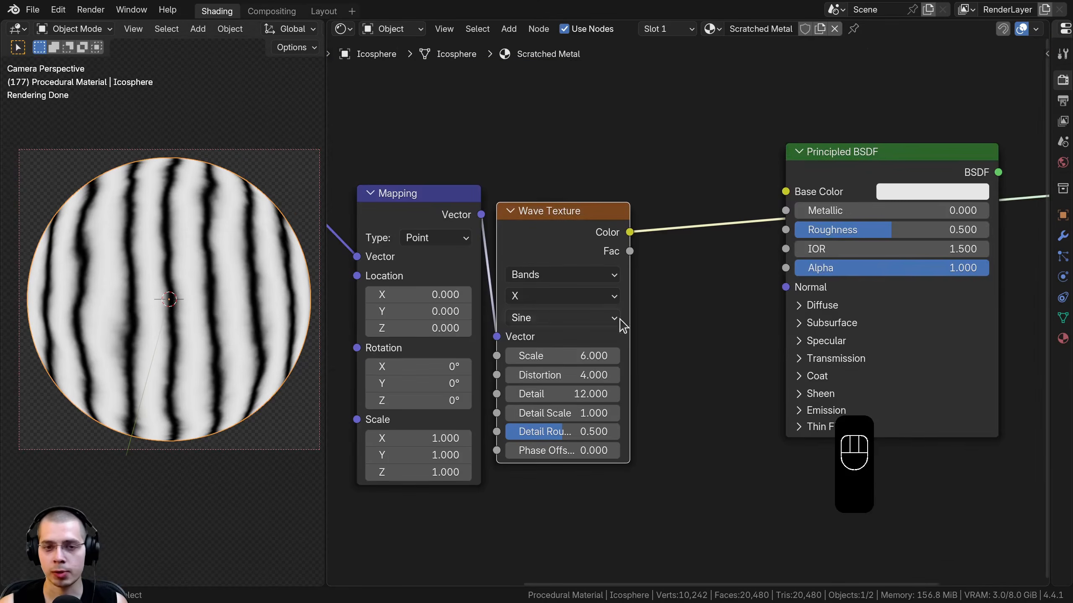
- Insert a Noise Texture node after the Wave Texture, with the wave's Color feeding its Vector input
middle_drag(690, 185, 682, 187)
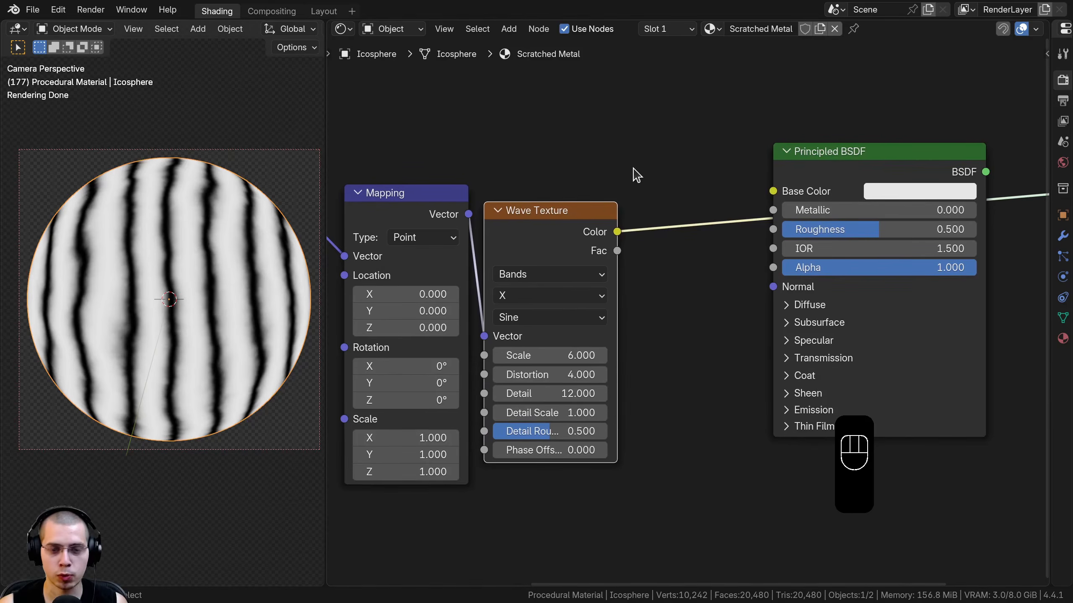
key(shift+a)
text(noi)
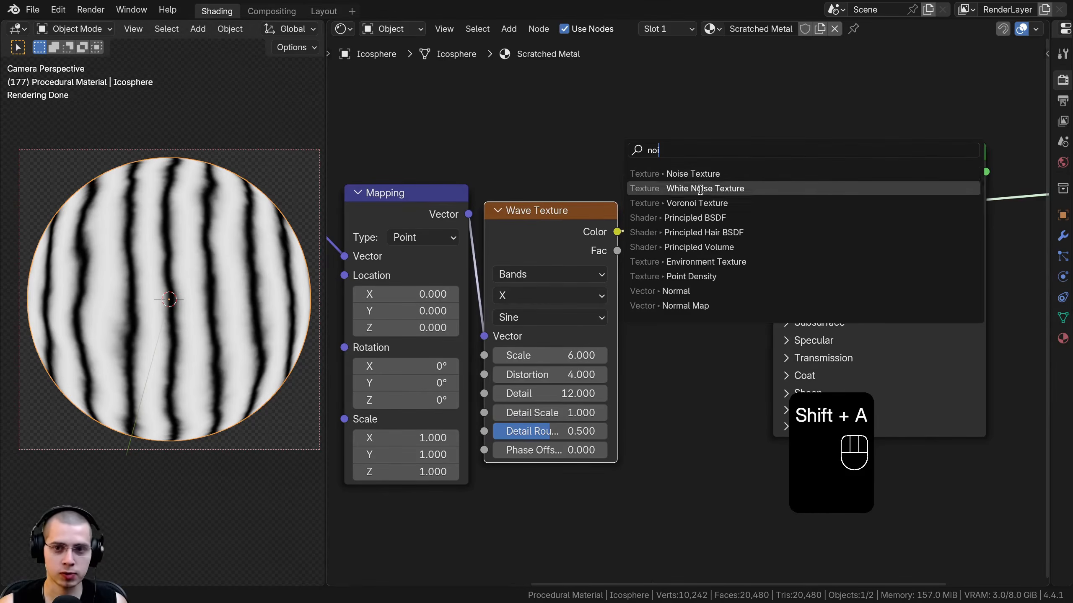
key(Return)
click(641, 203)
- Move the Principled BSDF below the node chain and place the Wave and Noise Texture nodes closer together
scroll(721, 225, down, 1)
middle_drag(822, 172, 756, 198)
drag(757, 198, 909, 368)
scroll(717, 324, up, 1)
middle_drag(449, 277, 488, 268)
click(513, 245)
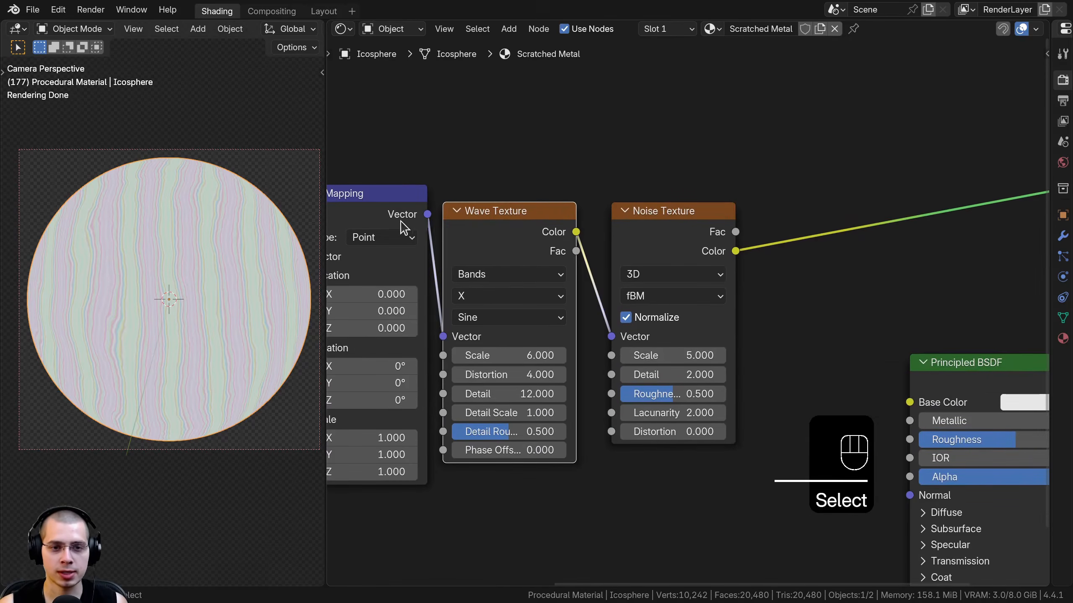
middle_drag(371, 207, 472, 202)
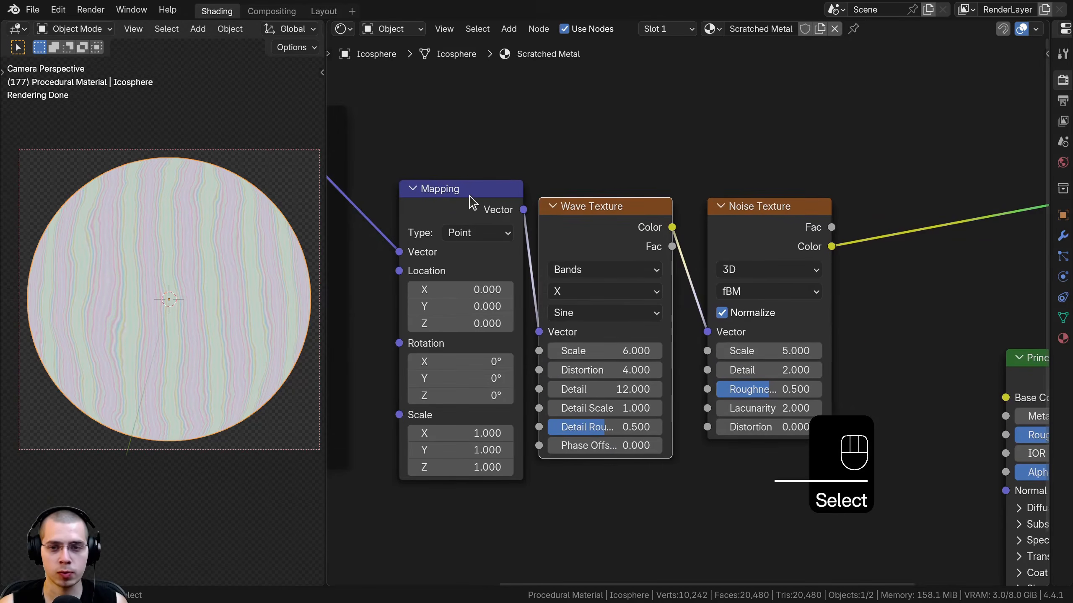
drag(755, 231, 626, 222)
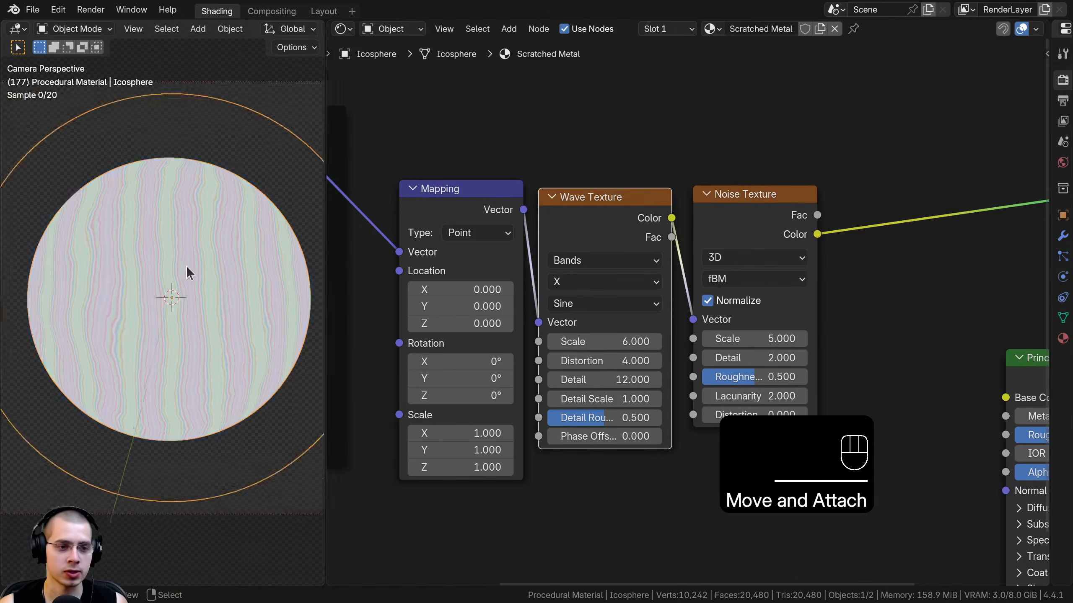
scroll(185, 265, up, 4)
scroll(158, 188, up, 1)
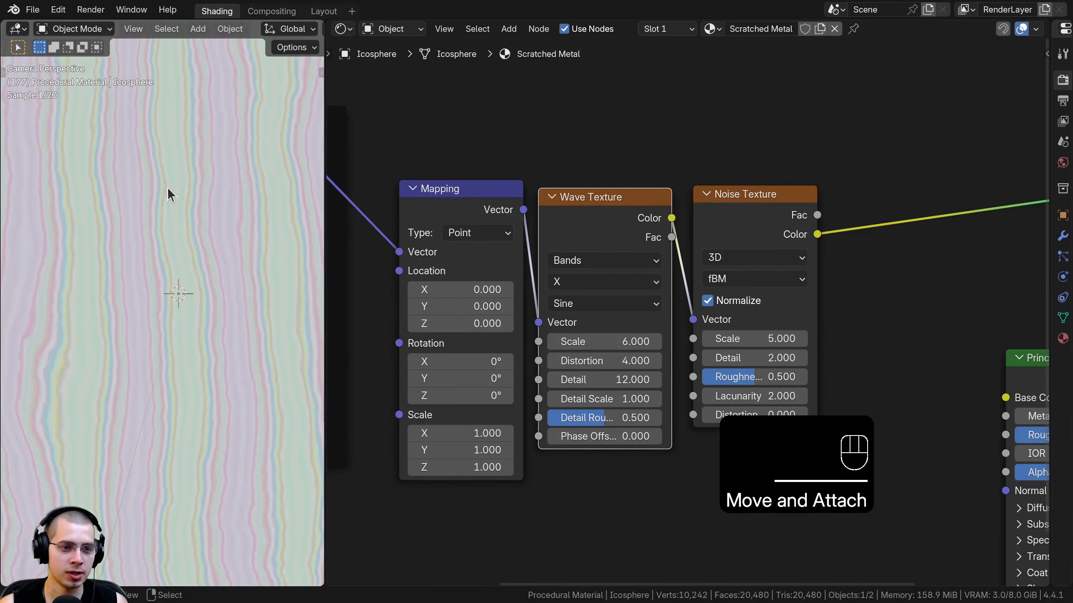
- Move the Principled BSDF and Material Output nodes farther from the textures to make room for more nodes
scroll(845, 228, down, 3)
middle_drag(819, 281, 713, 288)
drag(760, 211, 867, 372)
key(g)
click(1011, 371)
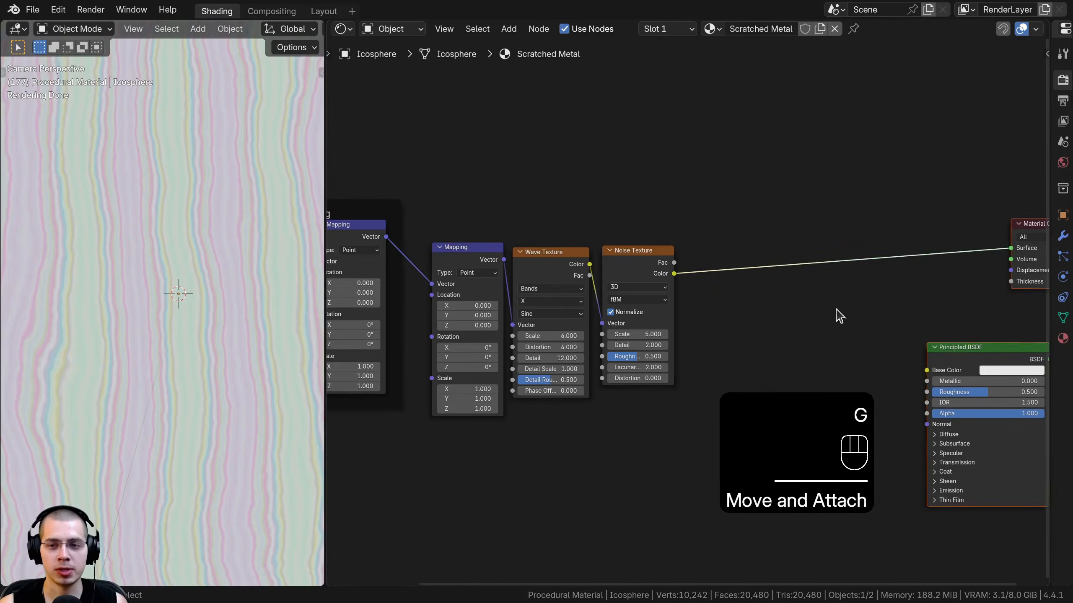
- Move the Noise Texture away from the Wave Texture and add a Separate XYZ node above the gap
key(a)
scroll(687, 310, up, 3)
drag(624, 254, 796, 249)
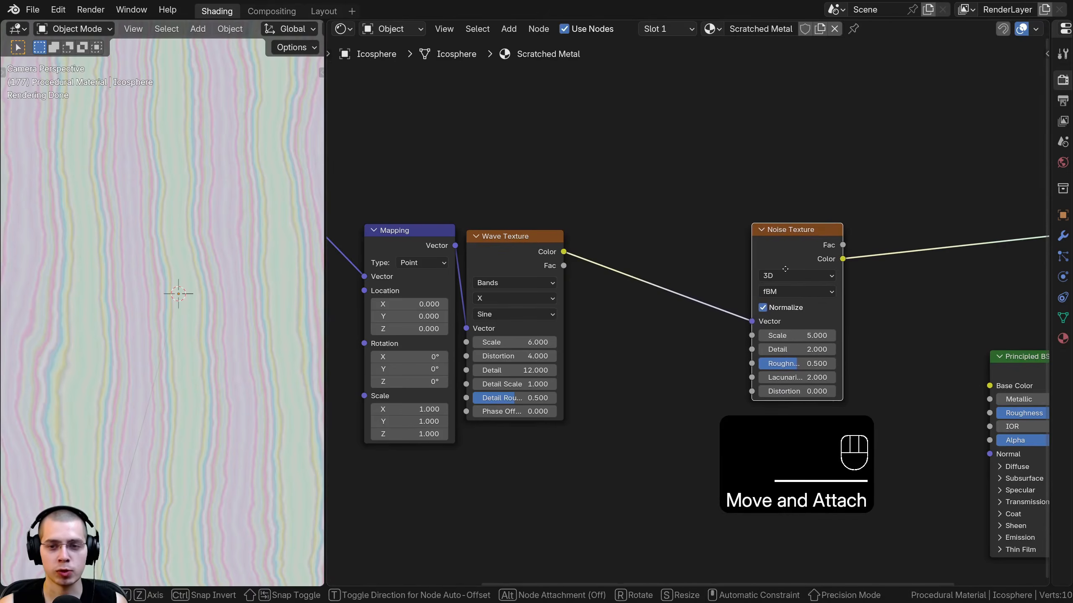
click(800, 270)
key(shift+a)
click(663, 191)
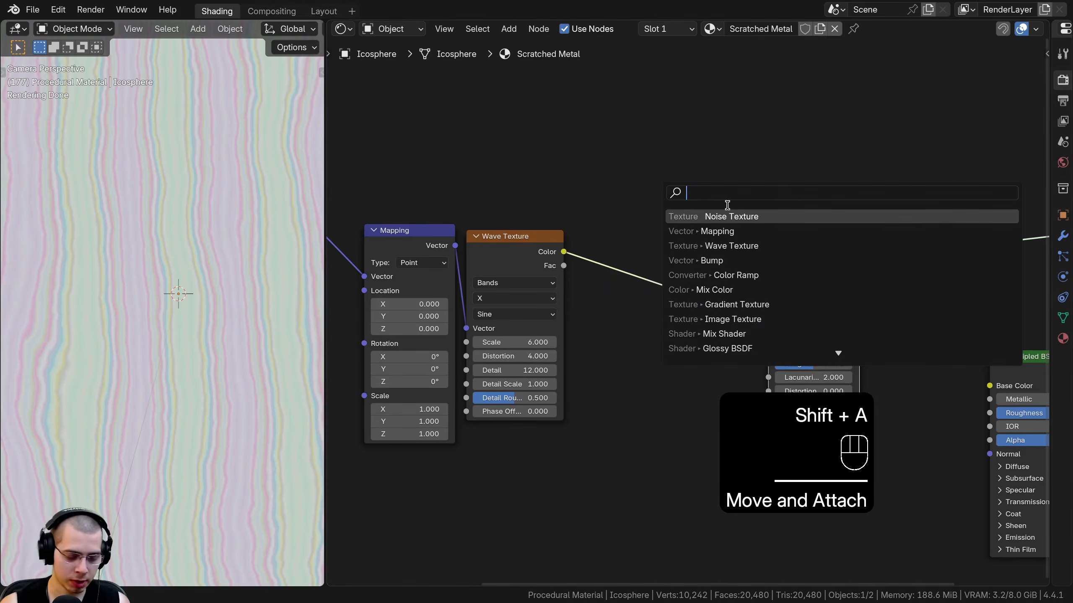
text(sep)
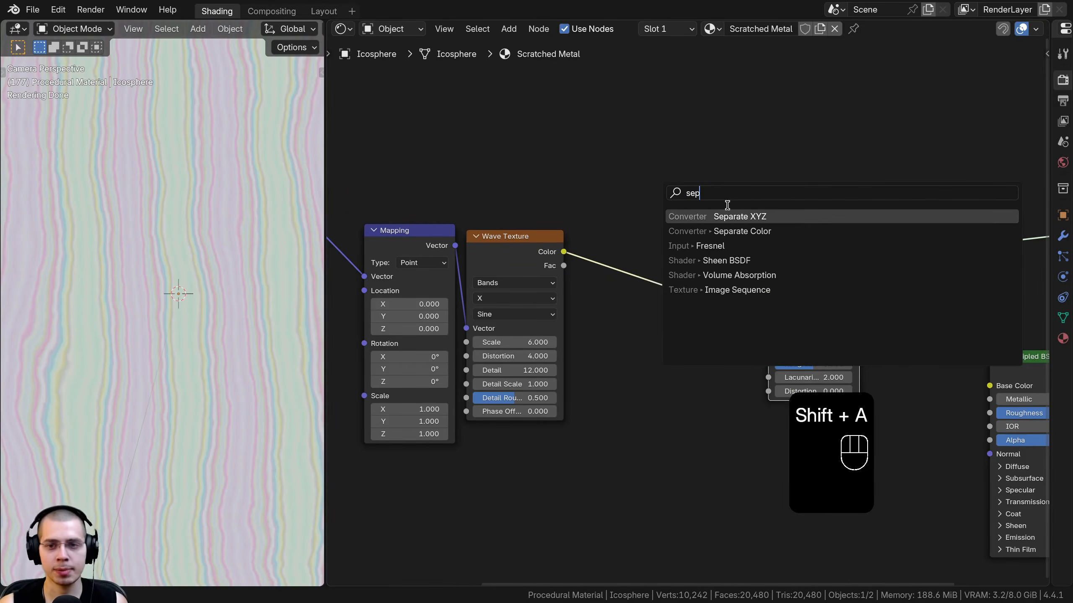
click(730, 219)
click(648, 129)
- Add a Combine XYZ node and insert Separate XYZ and Combine XYZ in series into the link between the Wave and Noise Textures
key(shift+a)
click(665, 128)
text(com)
click(691, 150)
click(818, 96)
scroll(701, 169, up, 2)
drag(681, 134, 596, 265)
drag(866, 101, 771, 242)
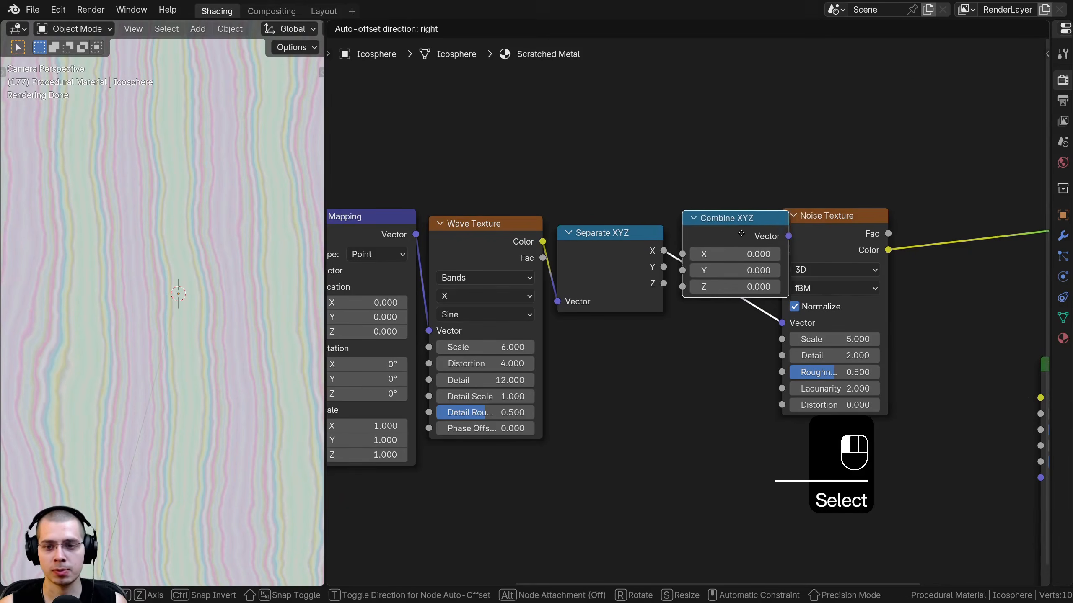
click(948, 300)
key(g)
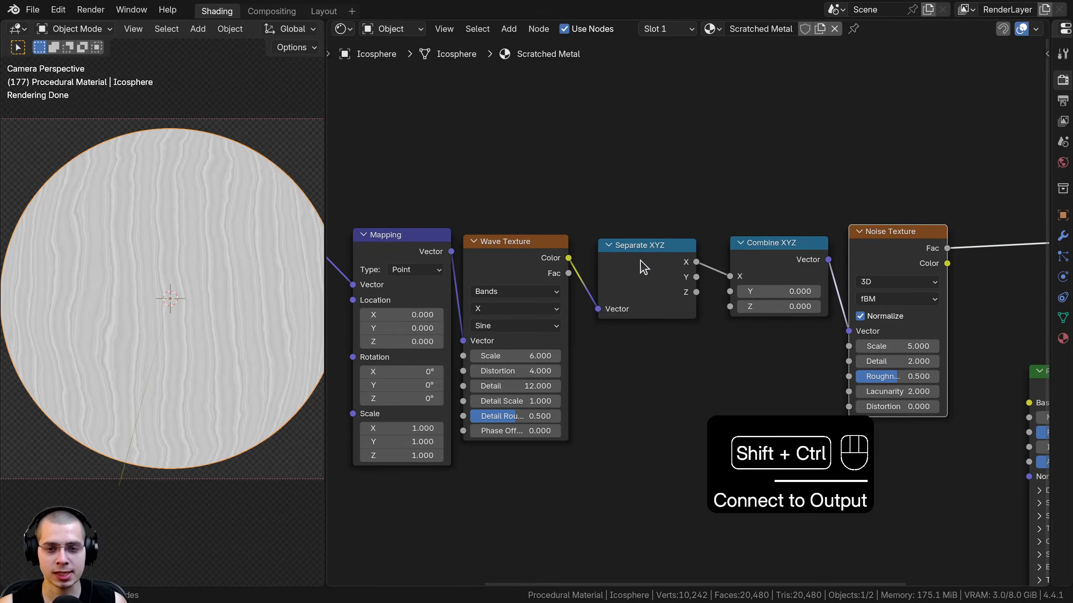
- Space out the Mapping and Wave Texture nodes and connect the second Mapping's Vector output to the Separate XYZ's Vector input
ctrl+shift+click(630, 275)
middle_drag(542, 310, 627, 281)
drag(581, 220, 584, 216)
drag(505, 221, 496, 220)
drag(572, 227, 575, 225)
drag(482, 231, 472, 229)
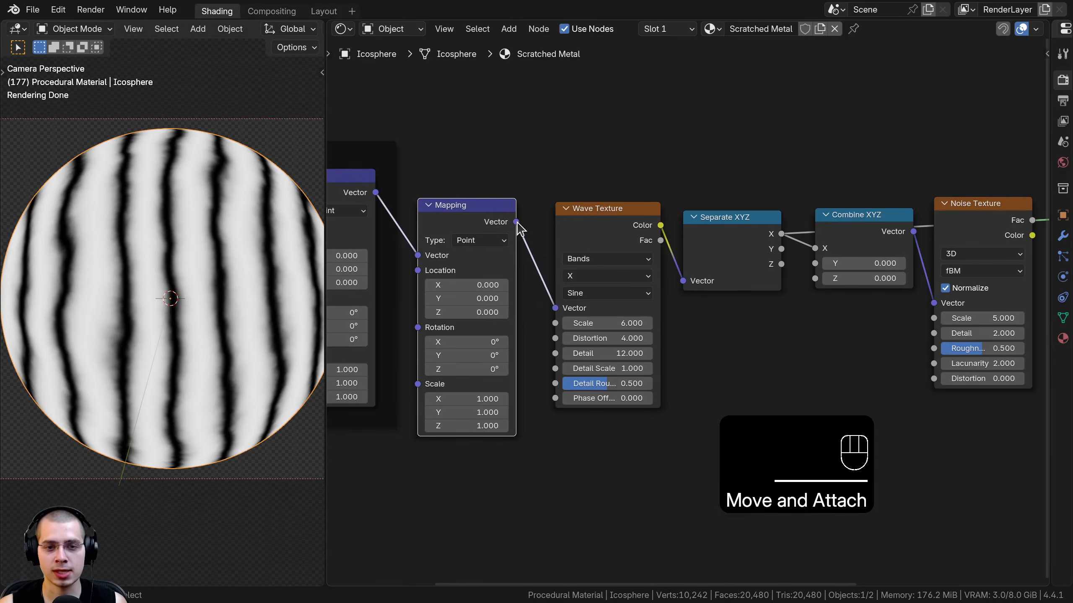
drag(516, 222, 683, 280)
- Preview the Separate XYZ's X, Y and Z outputs in turn on the sphere, including from another angle
middle_drag(511, 207, 751, 222)
middle_drag(929, 266, 686, 272)
scroll(688, 273, up, 3)
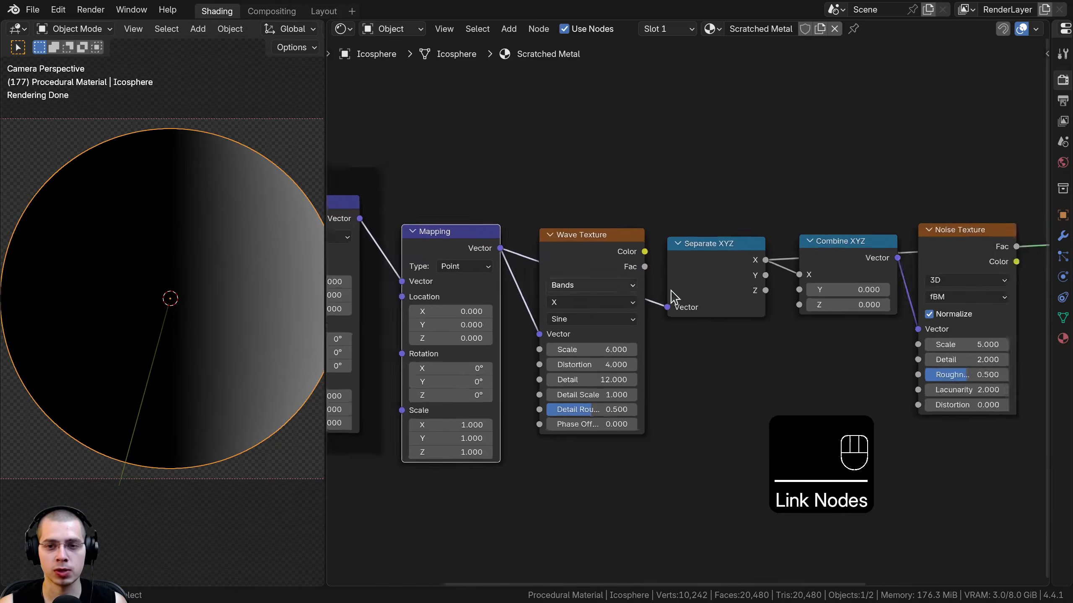
ctrl+shift+click(735, 260)
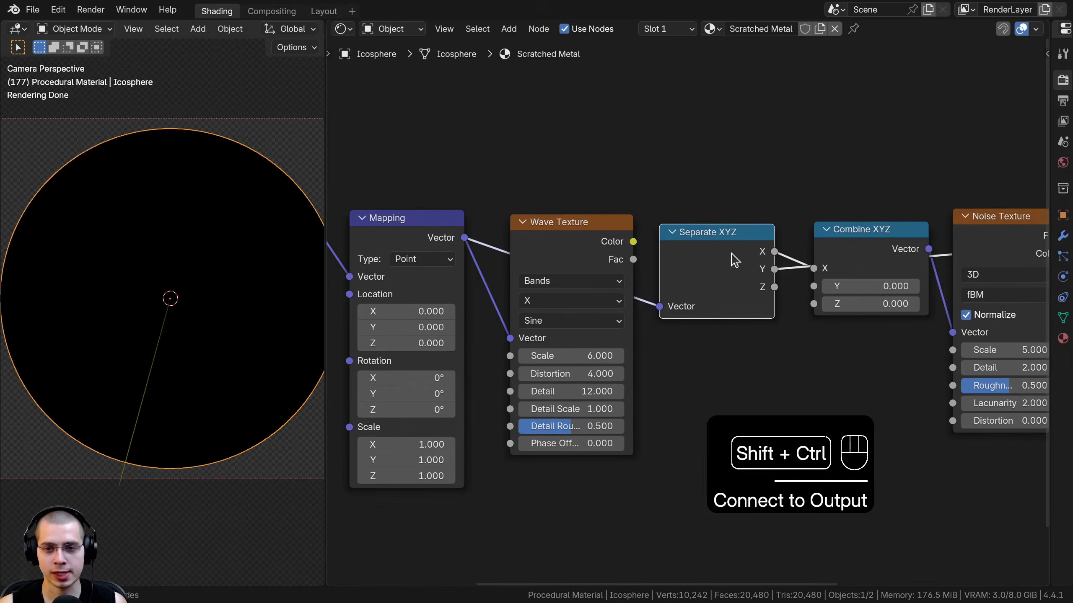
ctrl+shift+click(731, 253)
ctrl+shift+click(731, 254)
scroll(225, 261, down, 2)
middle_drag(224, 262, 256, 301)
ctrl+shift+click(714, 264)
scroll(103, 319, down, 2)
middle_drag(103, 318, 201, 310)
ctrl+shift+click(742, 271)
middle_drag(186, 237, 176, 202)
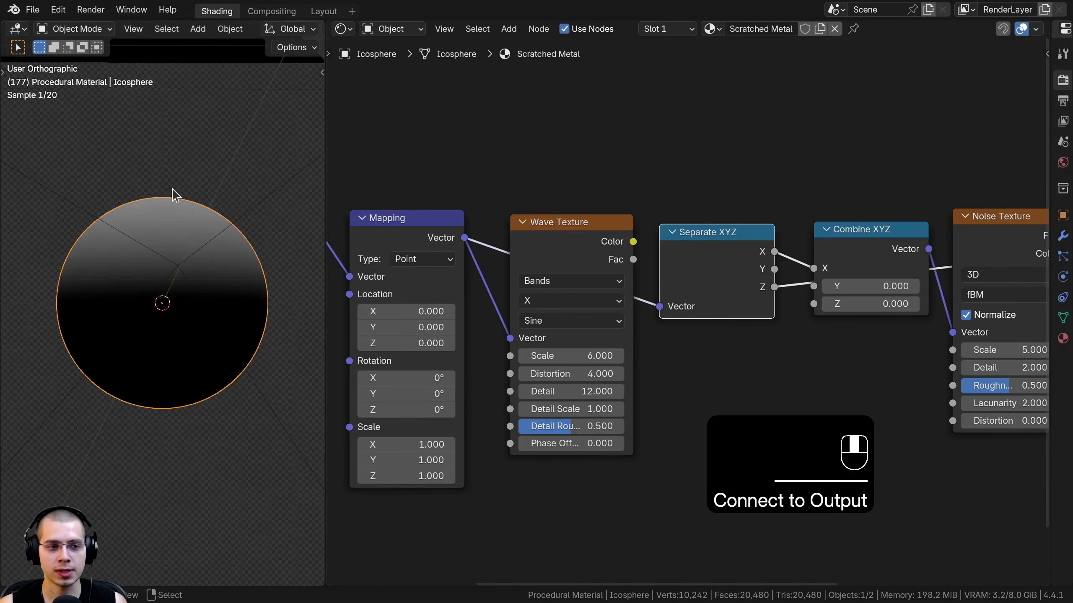
key(KP_0)
- Connect the Separate XYZ's Z output to the Combine XYZ's Z input and preview the Noise Texture on the sphere
middle_drag(667, 312, 647, 293)
drag(669, 259, 658, 279)
scroll(718, 264, up, 4)
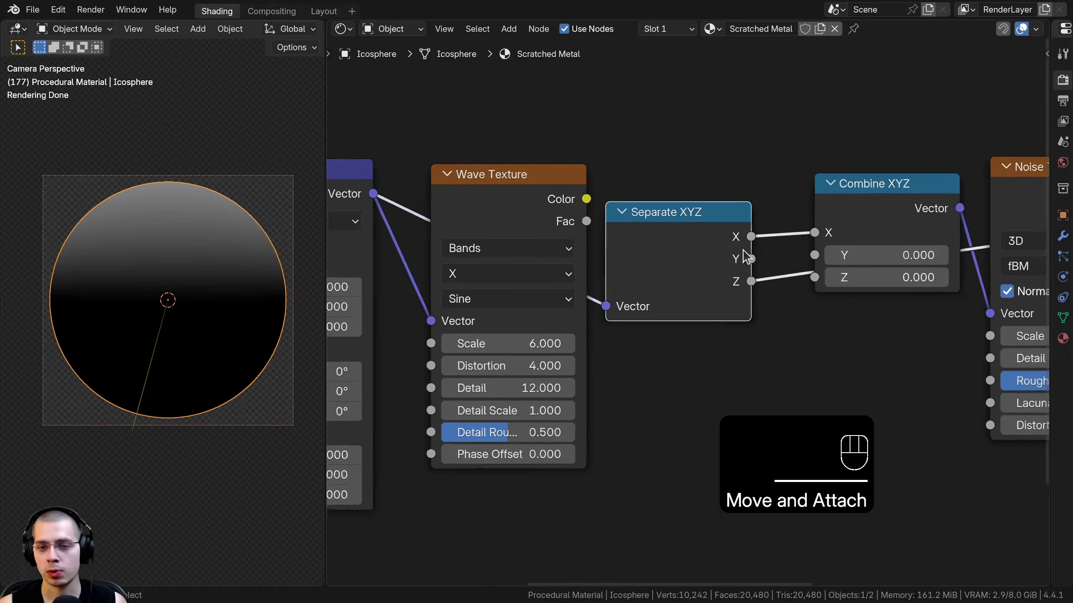
drag(755, 230, 762, 226)
drag(756, 286, 824, 275)
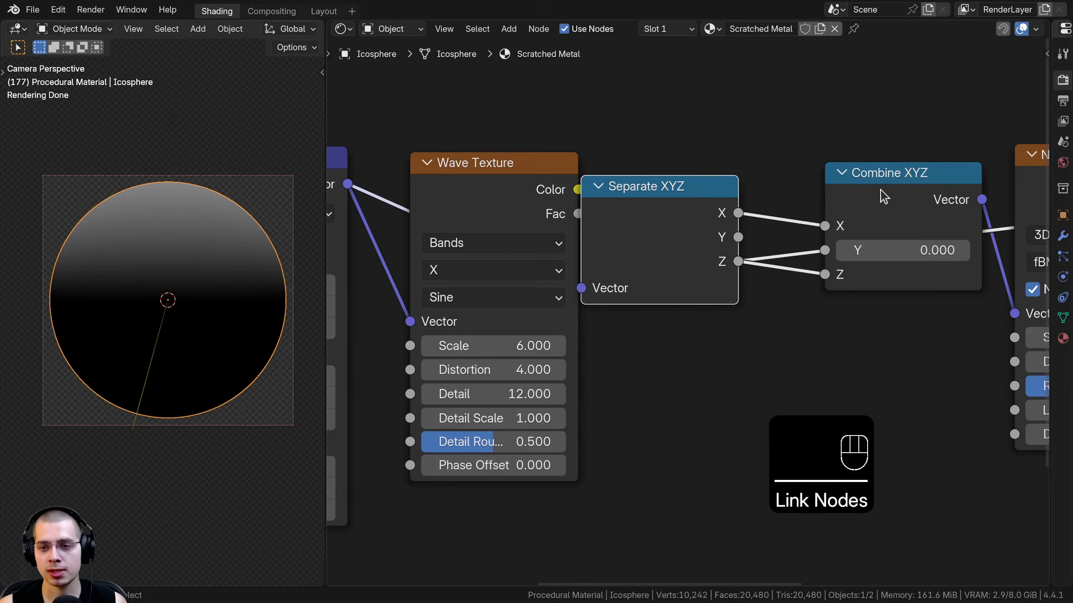
scroll(881, 198, down, 2)
ctrl+shift+click(924, 217)
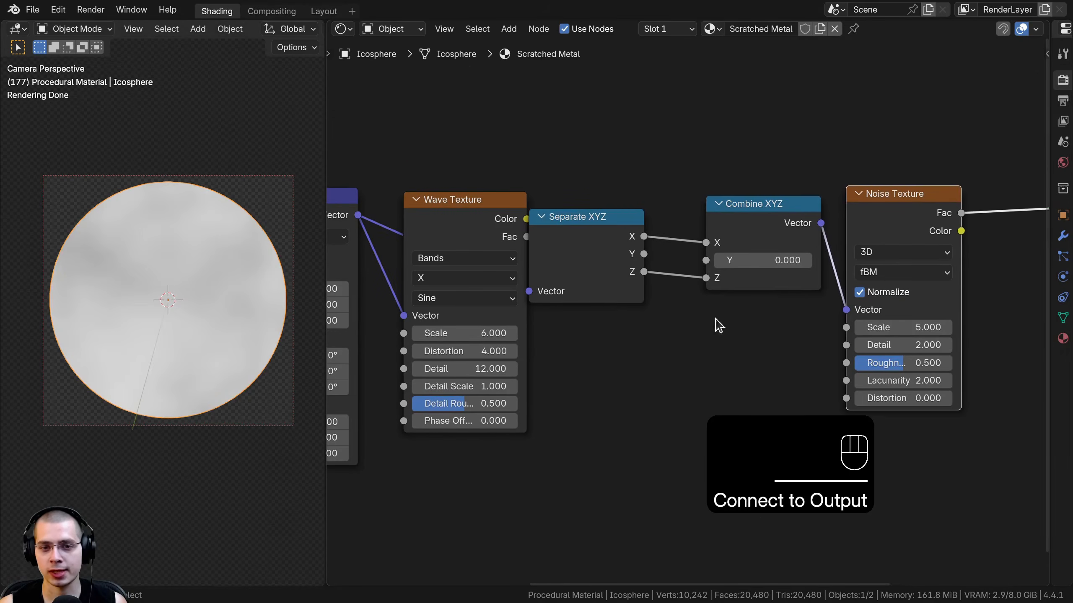
- Move the Wave Texture below the node chain and connect its Color to the Combine XYZ's Y input, previewing the Noise Texture's Fac
middle_drag(714, 325, 717, 296)
drag(451, 213, 436, 334)
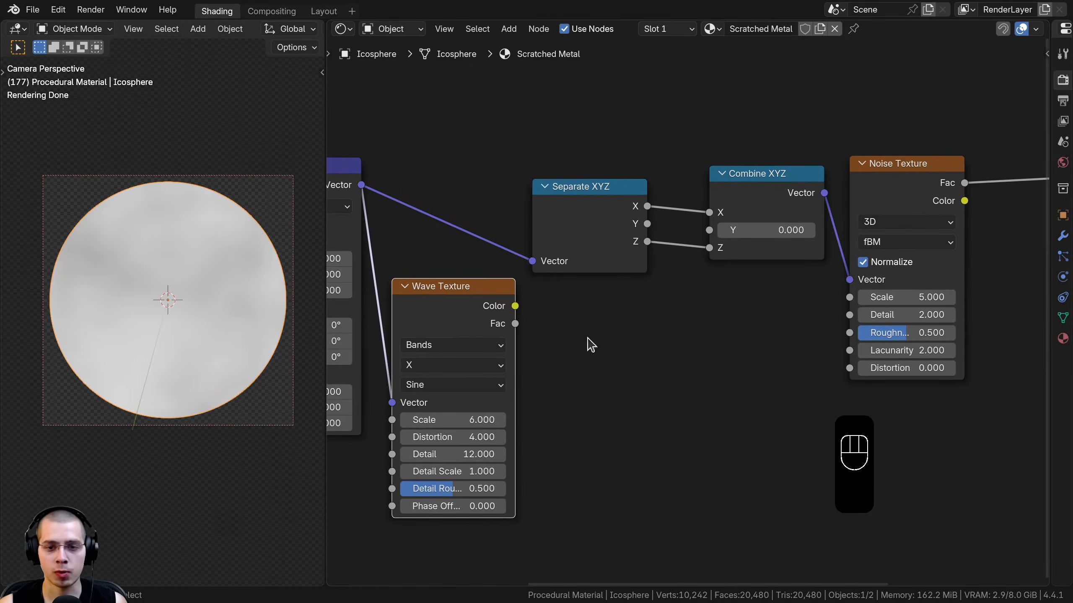
click(481, 318)
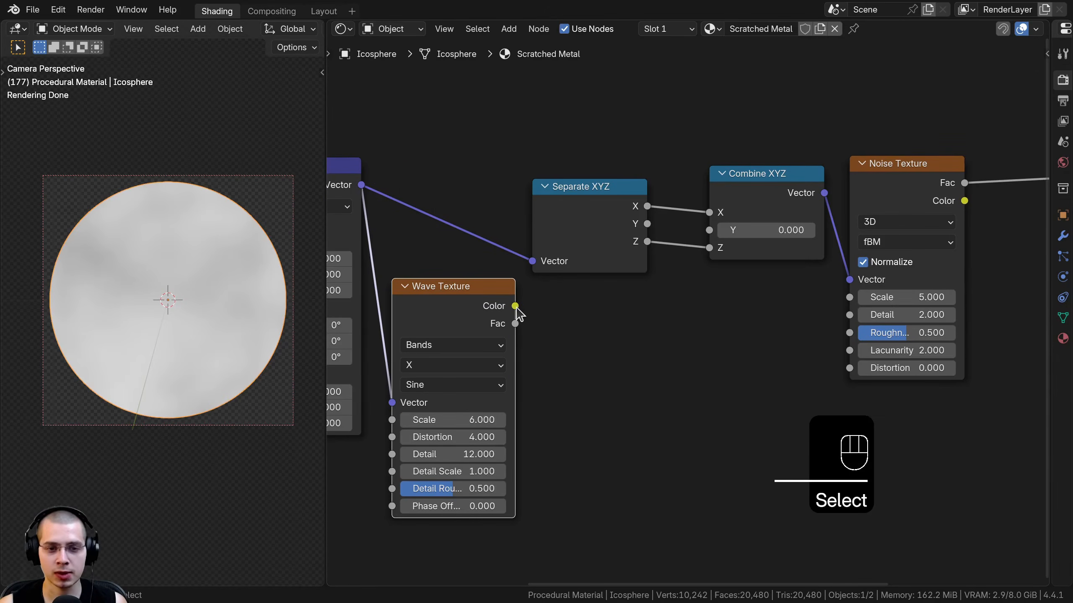
mouse_move(514, 307)
mouse_down()
mouse_move(706, 163)
mouse_move(709, 231)
mouse_up()
middle_drag(675, 229, 469, 260)
scroll(469, 260, up, 2)
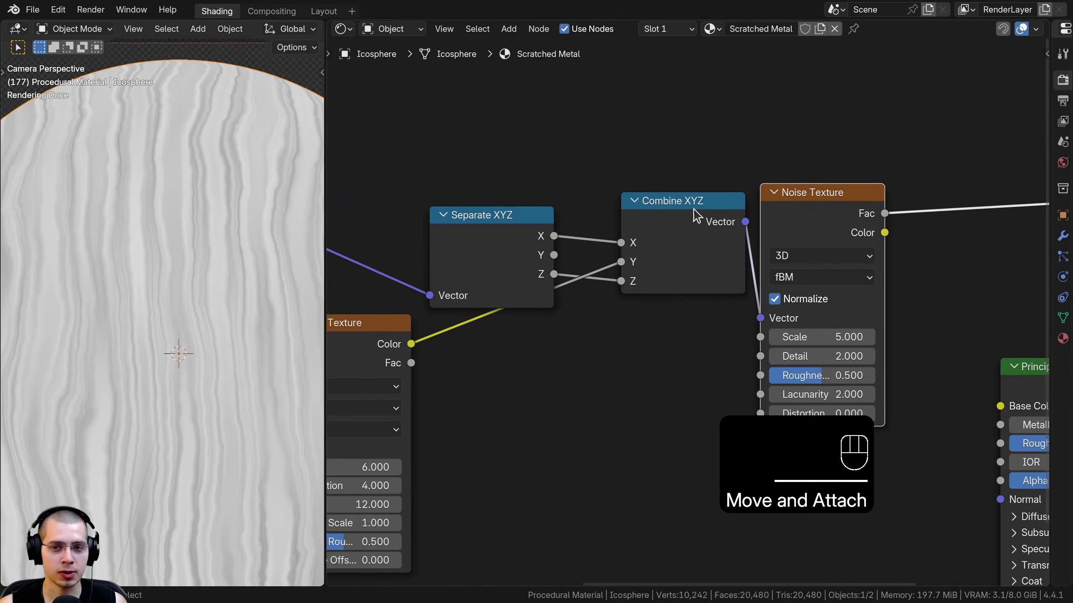
ctrl+shift+click(846, 219)
ctrl+shift+click(846, 219)
scroll(182, 296, down, 1)
shift+middle_drag(172, 298, 177, 295)
scroll(523, 262, up, 1)
middle_drag(522, 262, 583, 239)
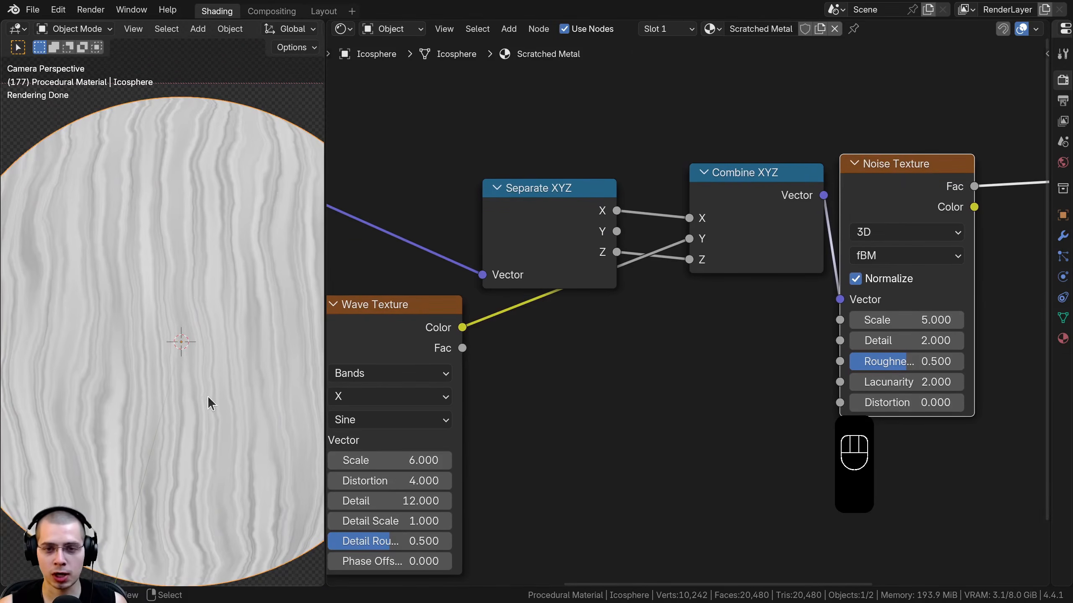
- Narrow the Separate XYZ and Combine XYZ nodes and arrange the Wave and Noise Textures closely on either side of them
middle_drag(388, 314, 528, 267)
drag(498, 297, 504, 299)
middle_drag(591, 304, 456, 378)
scroll(526, 289, down, 3)
middle_drag(559, 283, 590, 283)
drag(559, 261, 632, 271)
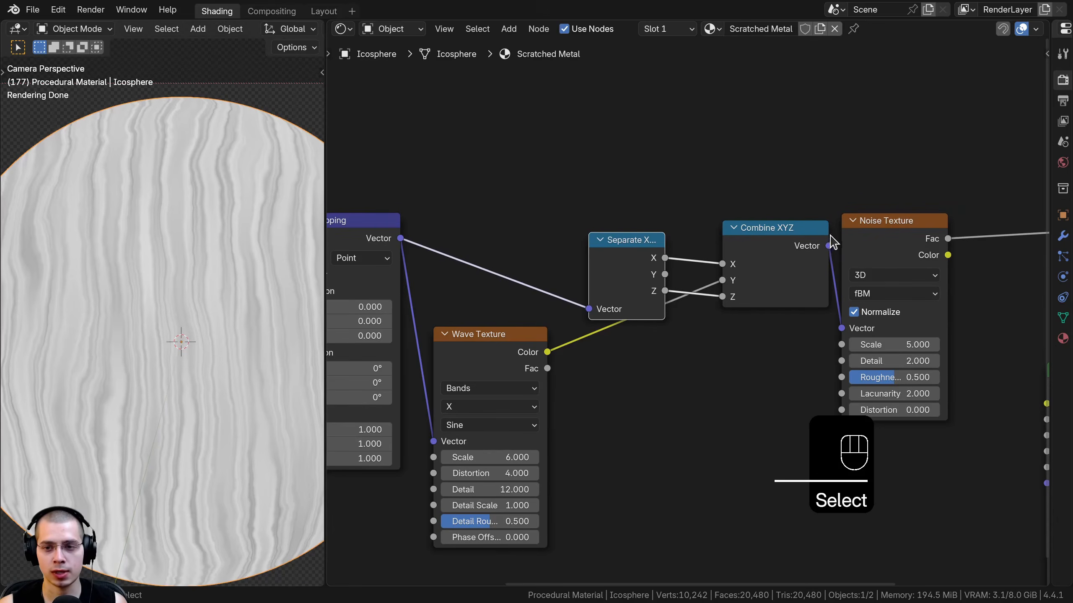
drag(827, 227, 715, 243)
drag(509, 348, 540, 209)
drag(912, 228, 836, 172)
- Examine the streaked noise pattern on the sphere up close and from farther away
scroll(243, 346, up, 6)
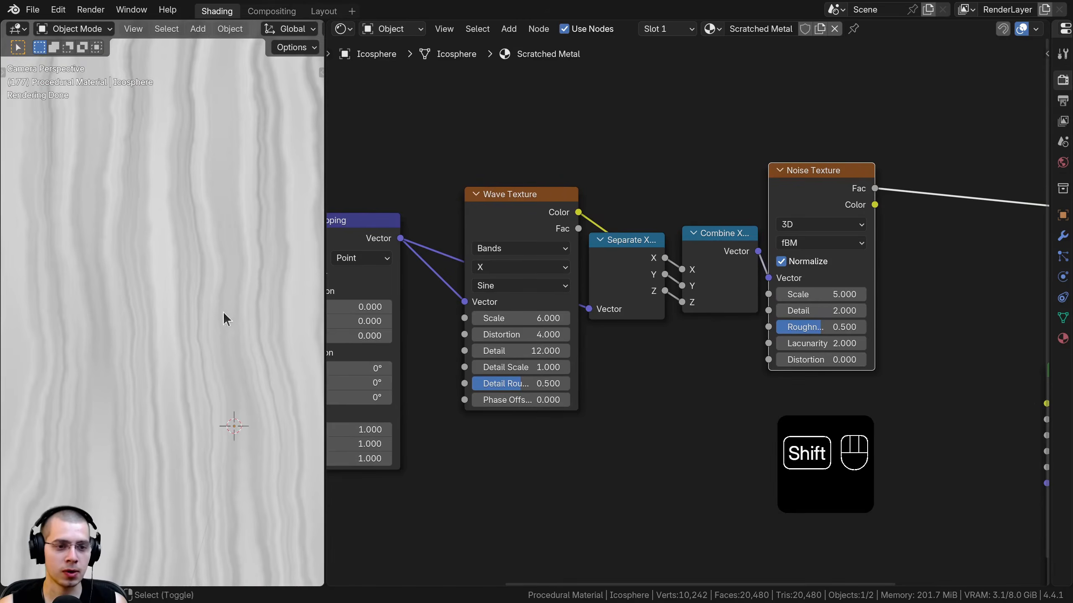
shift+middle_drag(225, 326, 207, 181)
shift+middle_drag(127, 204, 187, 264)
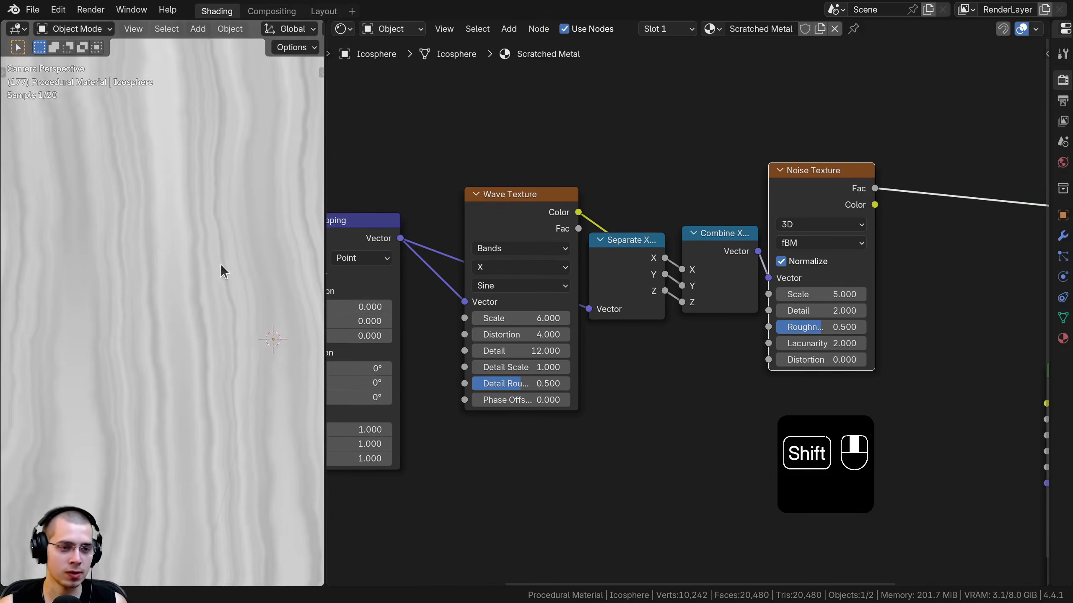
scroll(167, 207, down, 6)
scroll(121, 316, up, 3)
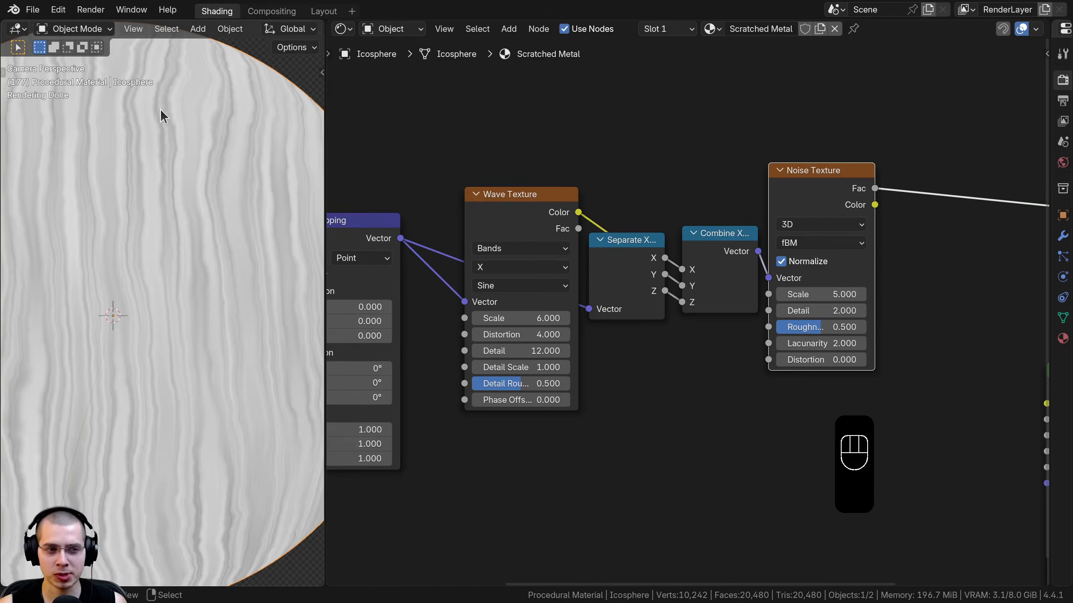
scroll(135, 344, down, 1)
shift+middle_drag(134, 344, 144, 350)
scroll(511, 243, down, 1)
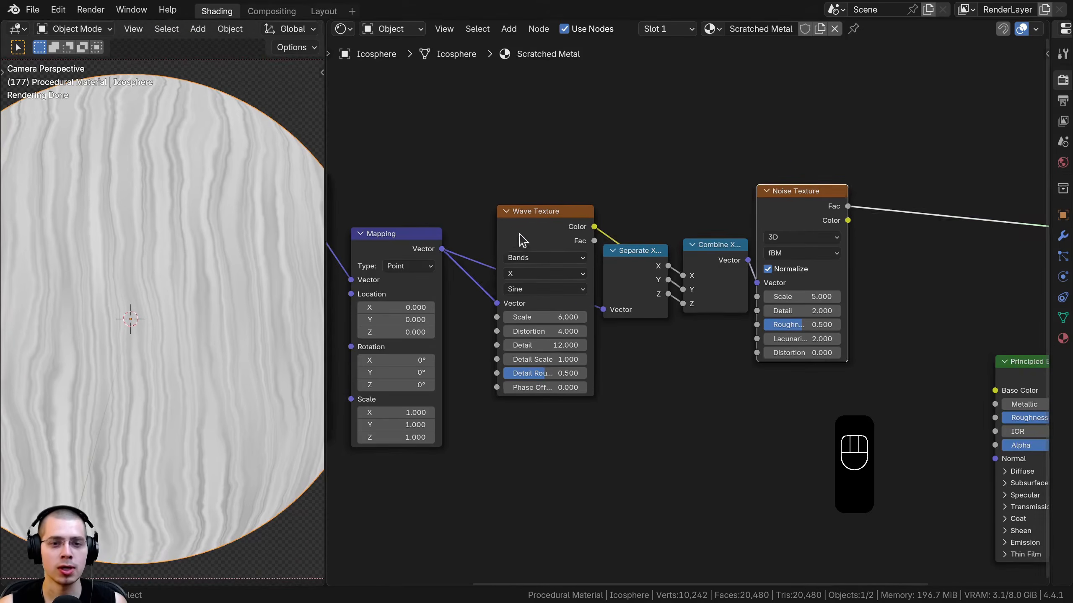
drag(510, 243, 506, 242)
scroll(717, 277, down, 3)
scroll(637, 304, up, 4)
- Add a Color Ramp node between the Noise Texture's Fac output and the Material Output's Surface input
middle_drag(777, 263, 625, 312)
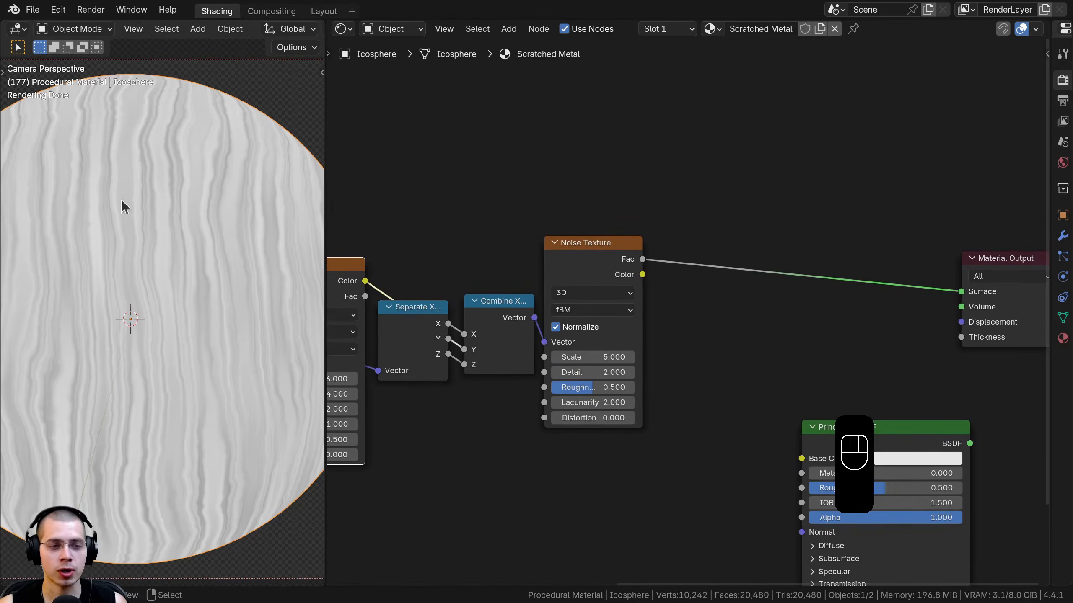
middle_drag(736, 230, 733, 220)
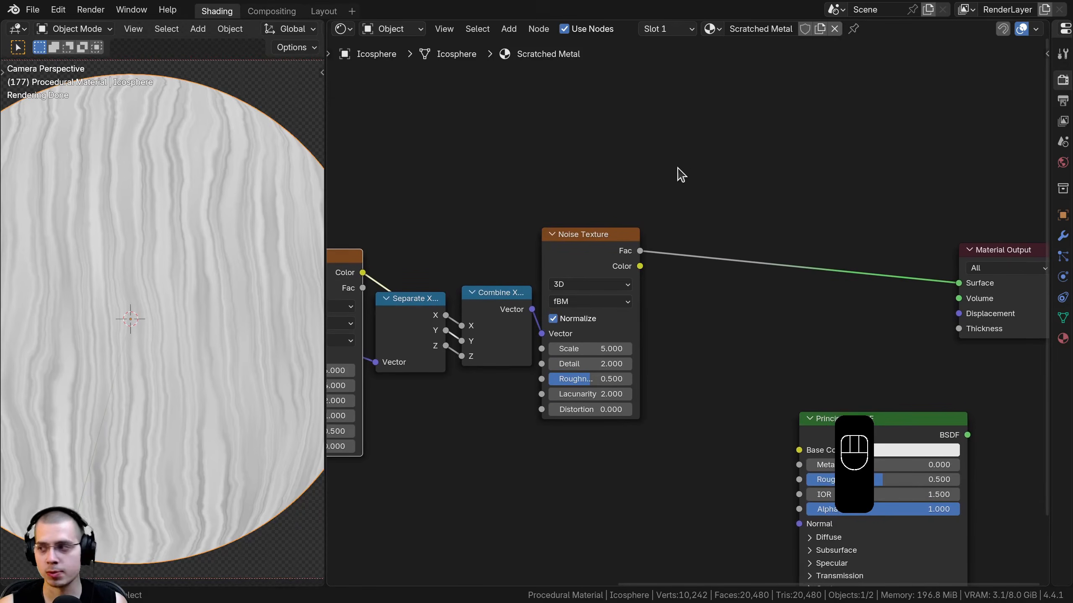
key(shift+a)
text(col)
key(Down)
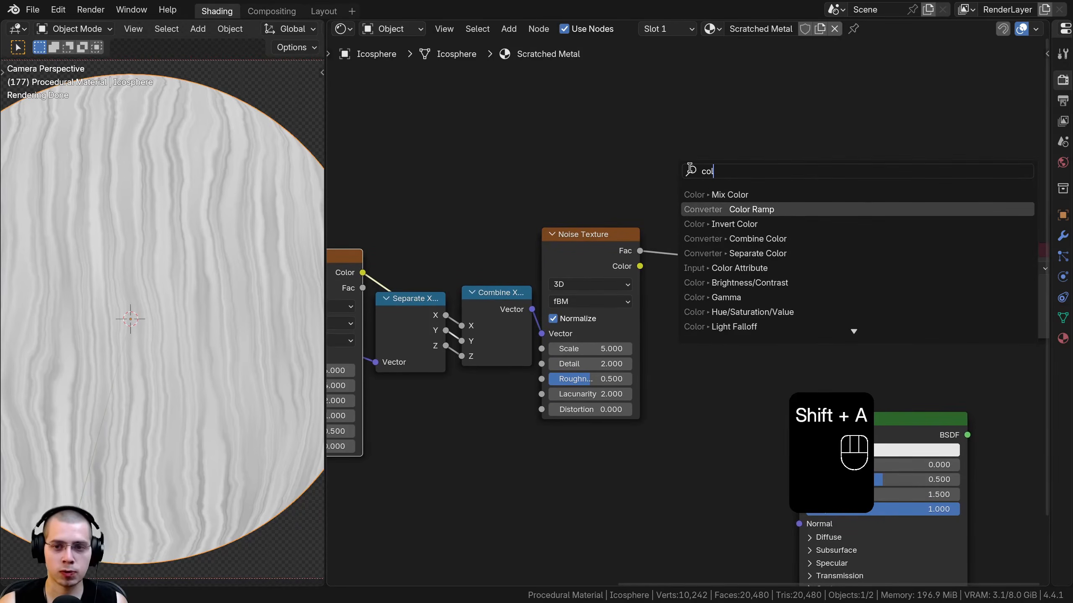
key(Return)
click(660, 238)
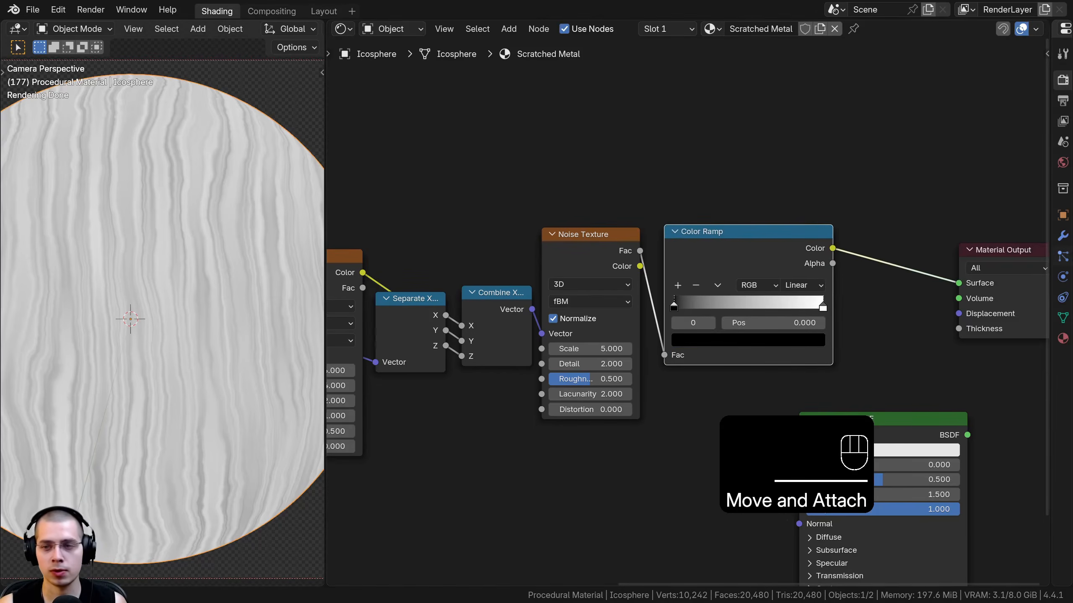
- Try a tight Color Ramp contrast, moving the black stop to 0.638 and the white stop just beyond it
scroll(631, 309, up, 1)
drag(679, 305, 758, 305)
drag(859, 305, 830, 296)
scroll(737, 325, up, 2)
scroll(196, 347, down, 2)
shift+middle_drag(196, 348, 226, 339)
scroll(226, 339, up, 2)
drag(815, 301, 836, 301)
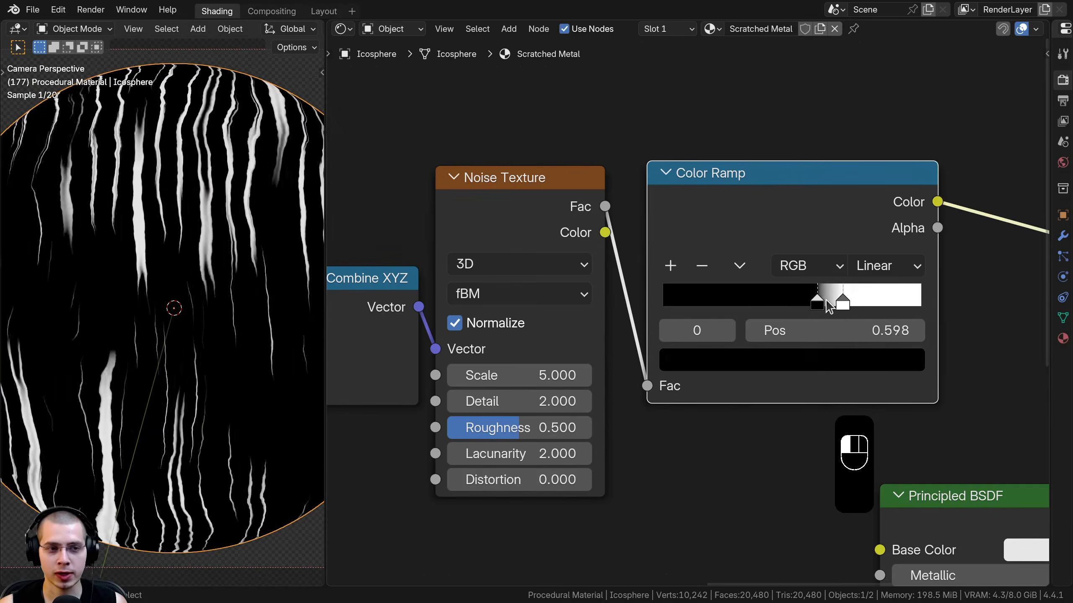
scroll(228, 174, down, 2)
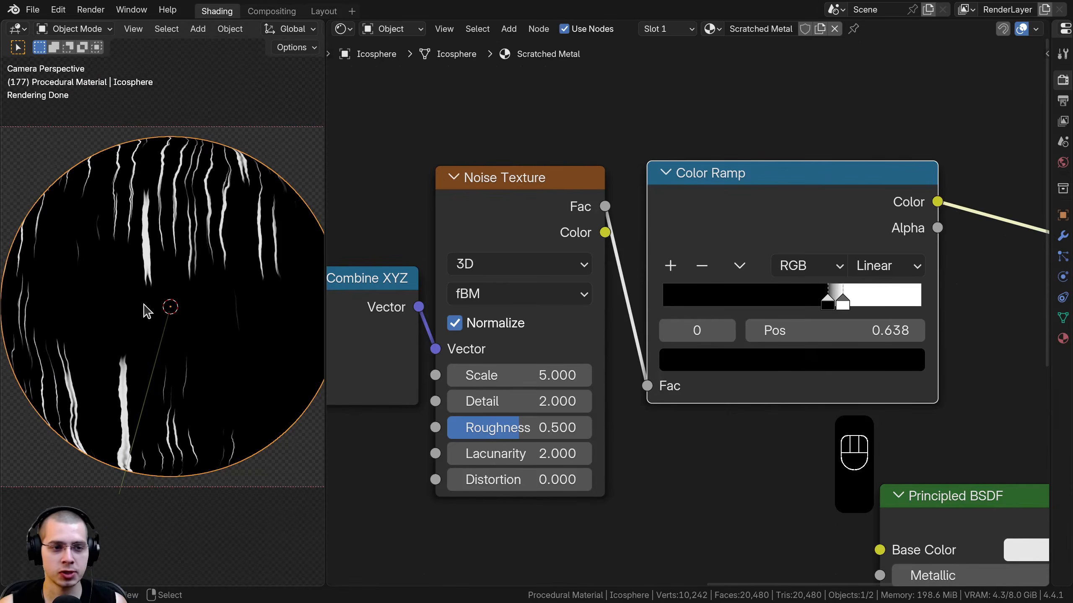
scroll(170, 281, up, 2)
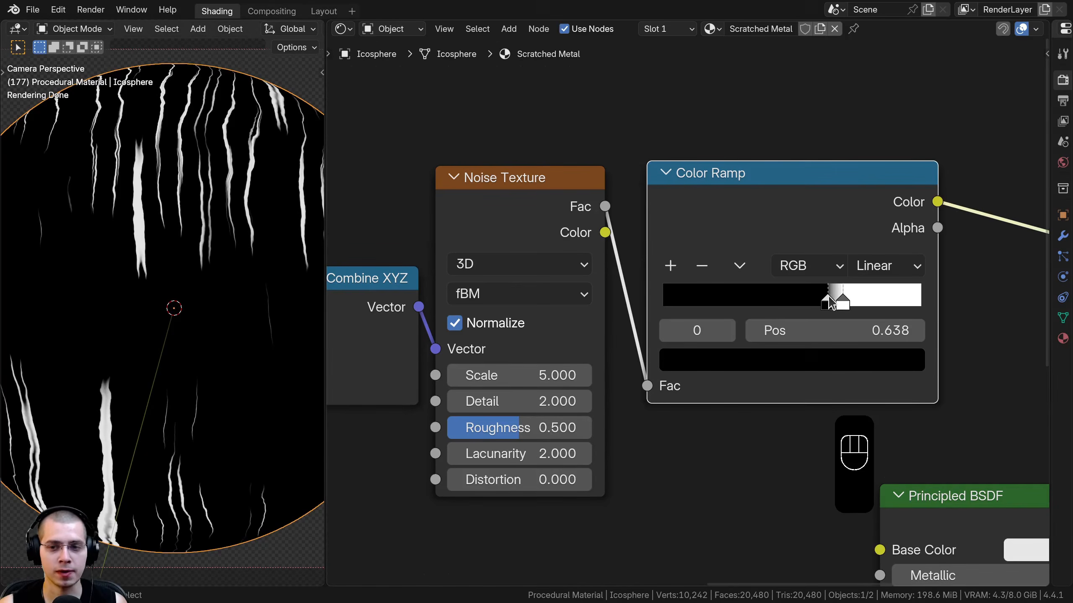
- Widen the Color Ramp's gradient, with the black stop about a third along the ramp and the white stop at 0.721
middle_drag(830, 302, 937, 253)
mouse_move(936, 253)
mouse_down()
mouse_move(848, 252)
mouse_move(850, 239)
mouse_move(955, 252)
mouse_up()
drag(886, 156, 884, 154)
- Change the Noise Texture's type to Hetero Terrain
click(616, 159)
middle_drag(639, 252, 639, 252)
scroll(636, 258, up, 2)
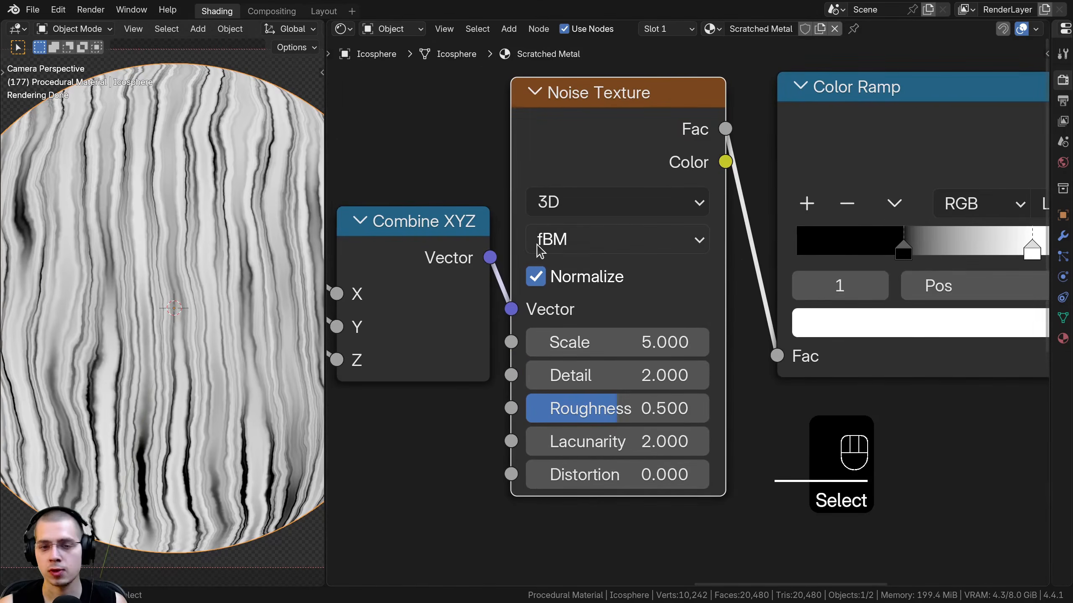
click(557, 252)
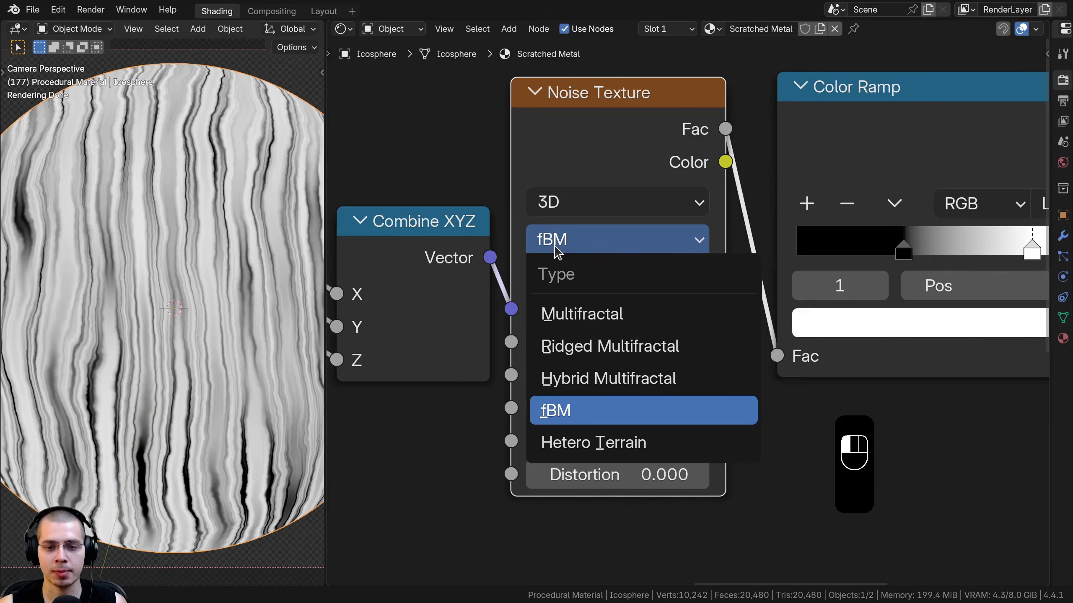
click(568, 443)
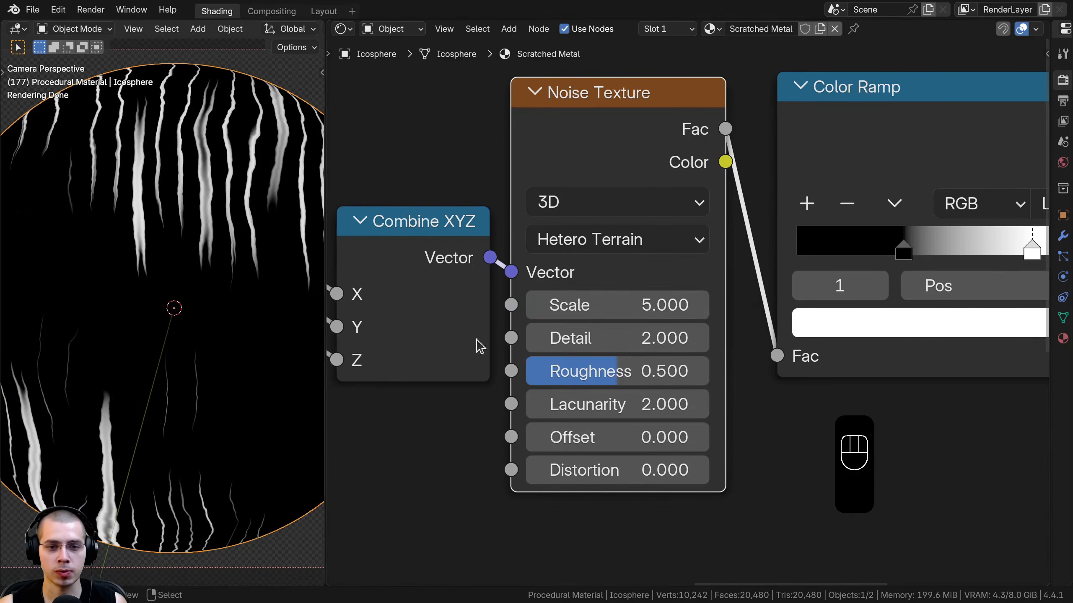
- Set the Noise Texture's Scale to 8, Detail to 10 and Roughness to 0.6, and select the Color Ramp node
shift+scroll(647, 249, down, 1)
click(667, 279)
text(8)
key(Return)
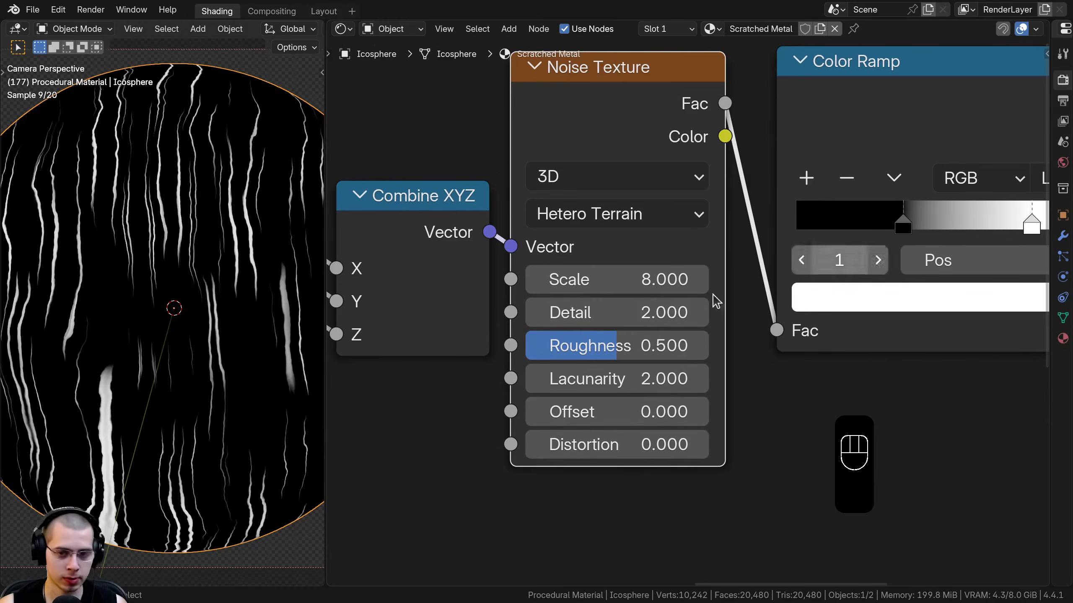
middle_drag(658, 346, 660, 349)
click(660, 316)
text(10)
key(Return)
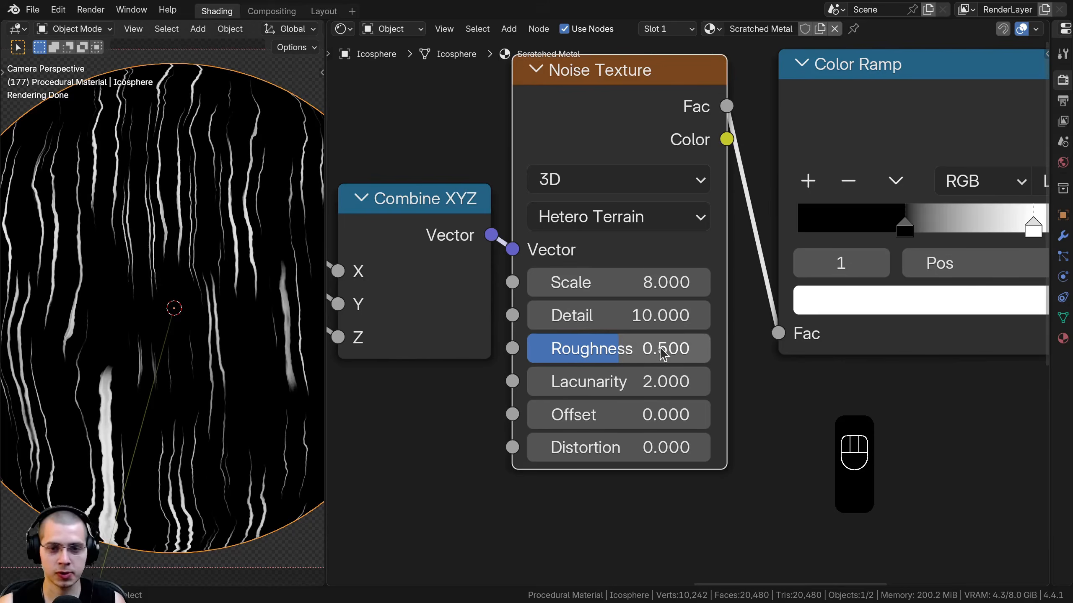
click(629, 353)
text(.6)
key(Return)
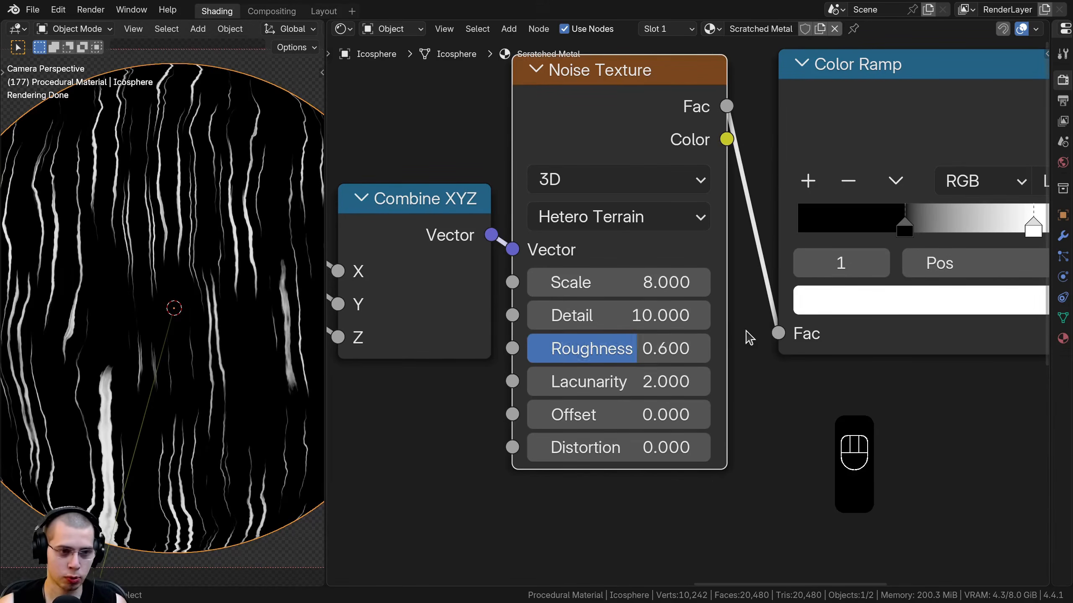
click(630, 247)
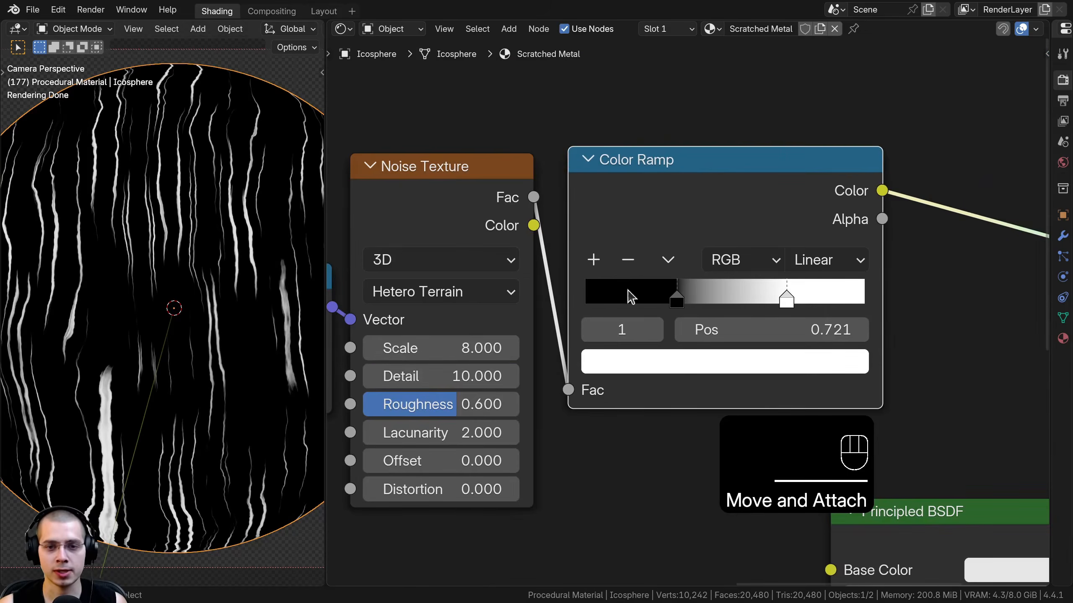
- Narrow the Color Ramp's gradient, with the black stop just under halfway along the ramp and the white stop at 0.658
drag(679, 301, 730, 310)
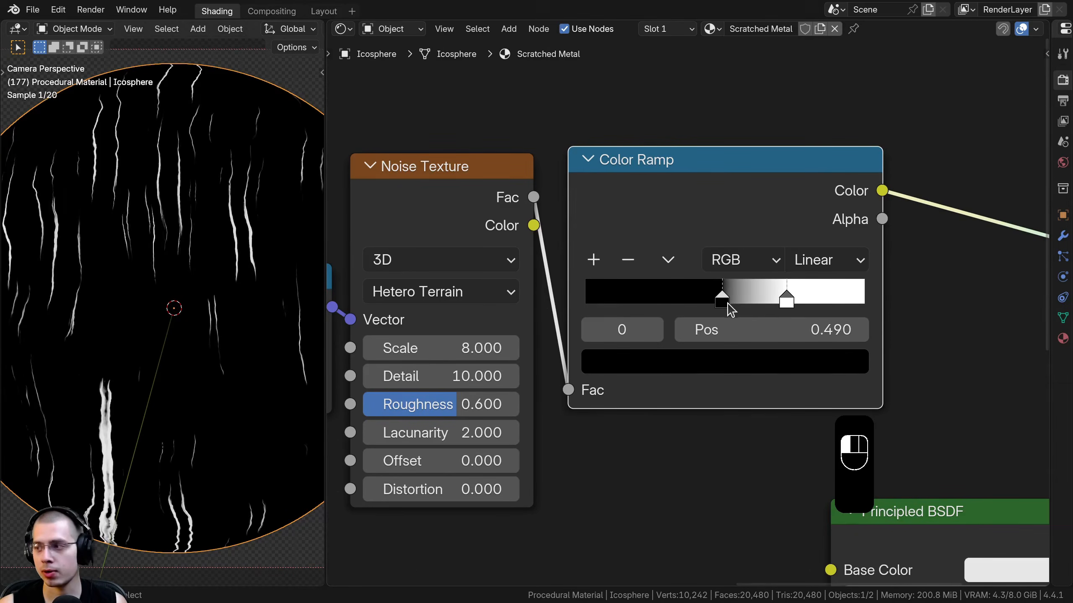
drag(720, 298, 758, 292)
shift+middle_drag(189, 221, 291, 291)
scroll(291, 290, up, 3)
scroll(161, 248, down, 3)
shift+middle_drag(188, 359, 184, 301)
drag(708, 292, 655, 291)
mouse_move(763, 300)
mouse_down()
mouse_move(728, 302)
mouse_move(779, 300)
mouse_move(766, 300)
mouse_up()
drag(664, 300, 768, 296)
scroll(626, 292, down, 2)
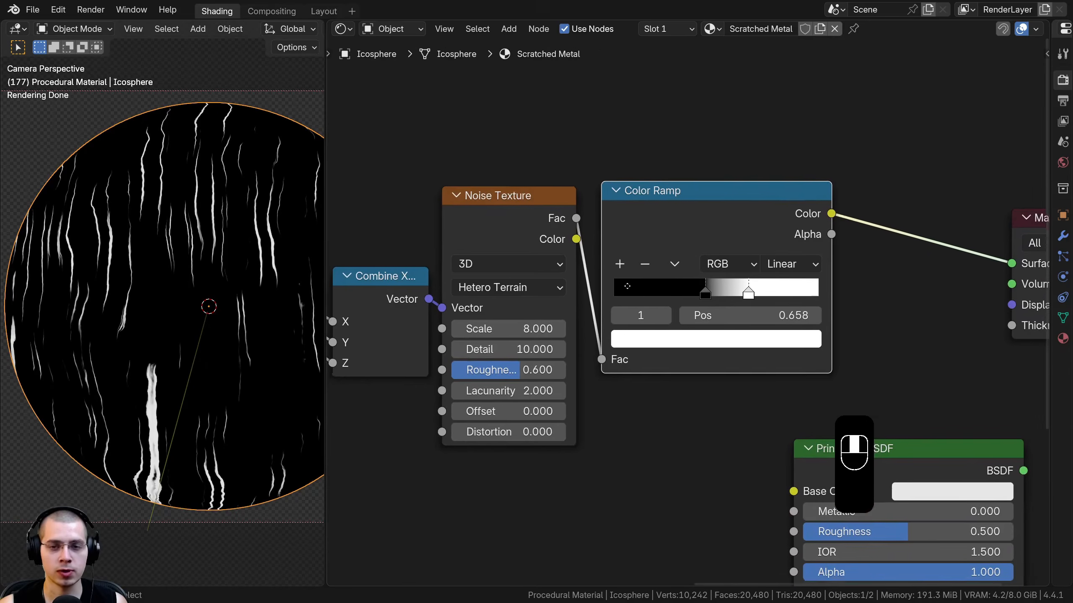
- Make room beside the Noise Texture and insert a Hue/Saturation/Value node between it and the Color Ramp
middle_drag(627, 291, 629, 275)
drag(672, 202, 762, 196)
middle_drag(728, 191, 694, 199)
drag(694, 199, 691, 197)
key(shift+a)
text(hu)
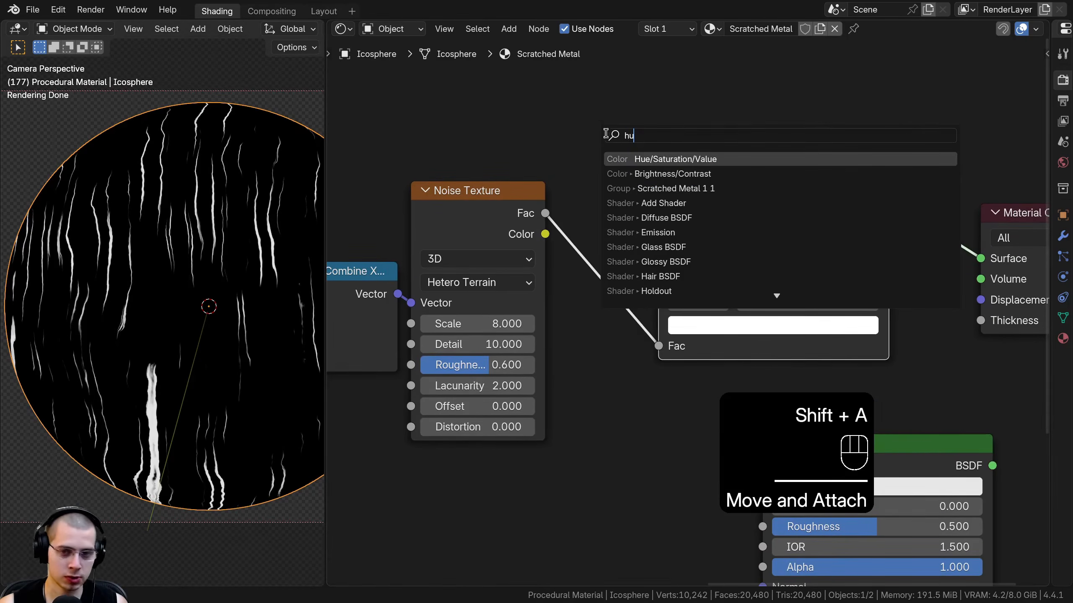
click(649, 159)
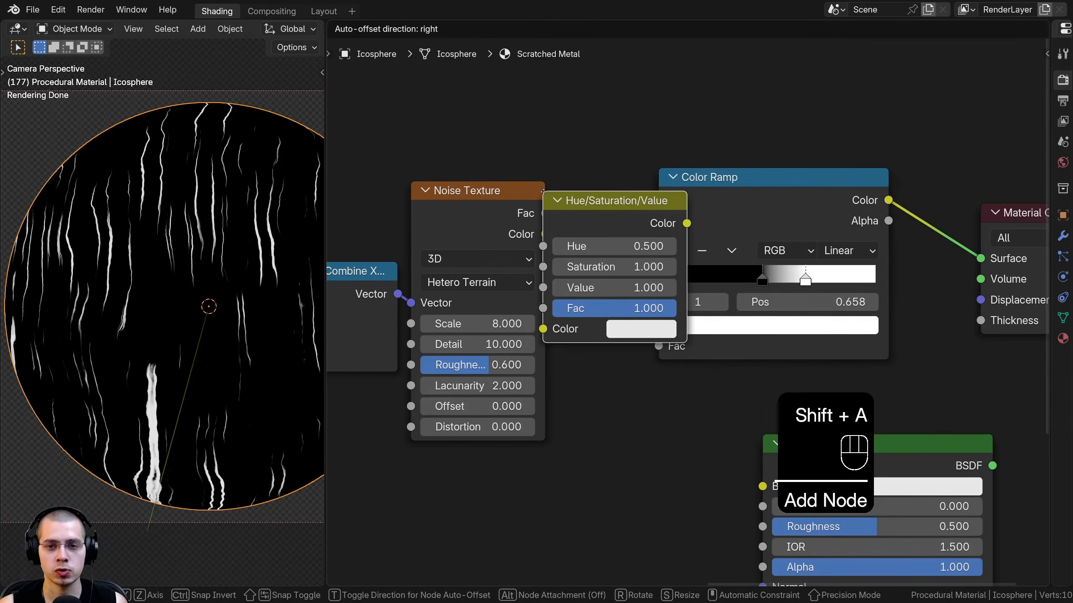
click(672, 237)
click(669, 231)
- Tidy the spacing so the Hue/Saturation/Value node sits close between the Noise Texture and the Color Ramp
mouse_move(669, 288)
shift+mouse_down()
mouse_move(773, 288)
mouse_move(606, 288)
mouse_move(773, 288)
mouse_move(670, 288)
shift+mouse_up()
drag(842, 199, 828, 200)
key(b)
drag(829, 200, 642, 233)
key(g)
click(627, 232)
scroll(627, 232, down, 1)
middle_drag(627, 232, 418, 292)
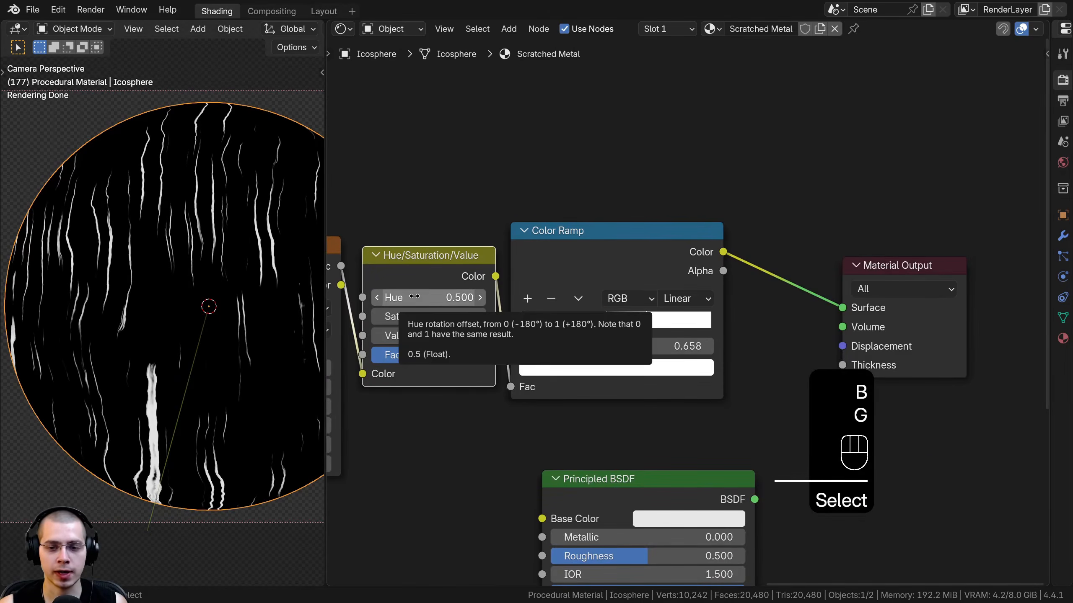
- Duplicate the Hue/Saturation/Value node and insert the copy between the Color Ramp and the Material Output
key(shift+d)
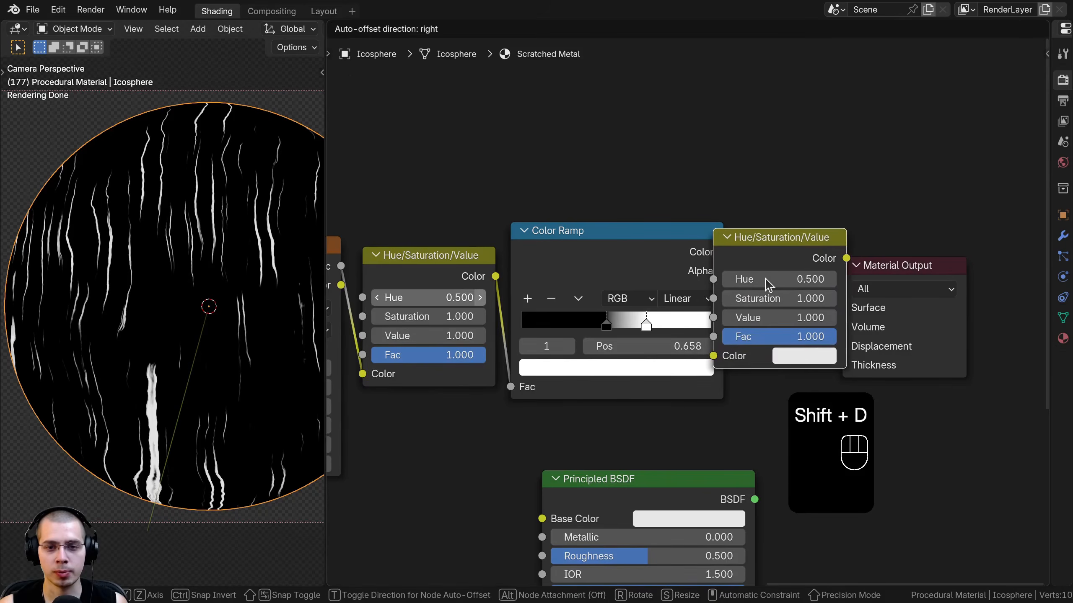
click(763, 282)
drag(821, 254, 799, 252)
mouse_move(804, 315)
mouse_down()
mouse_move(873, 315)
mouse_move(769, 317)
mouse_move(847, 316)
mouse_move(805, 316)
mouse_up()
scroll(538, 254, up, 3)
drag(530, 285, 528, 282)
middle_drag(737, 280, 738, 280)
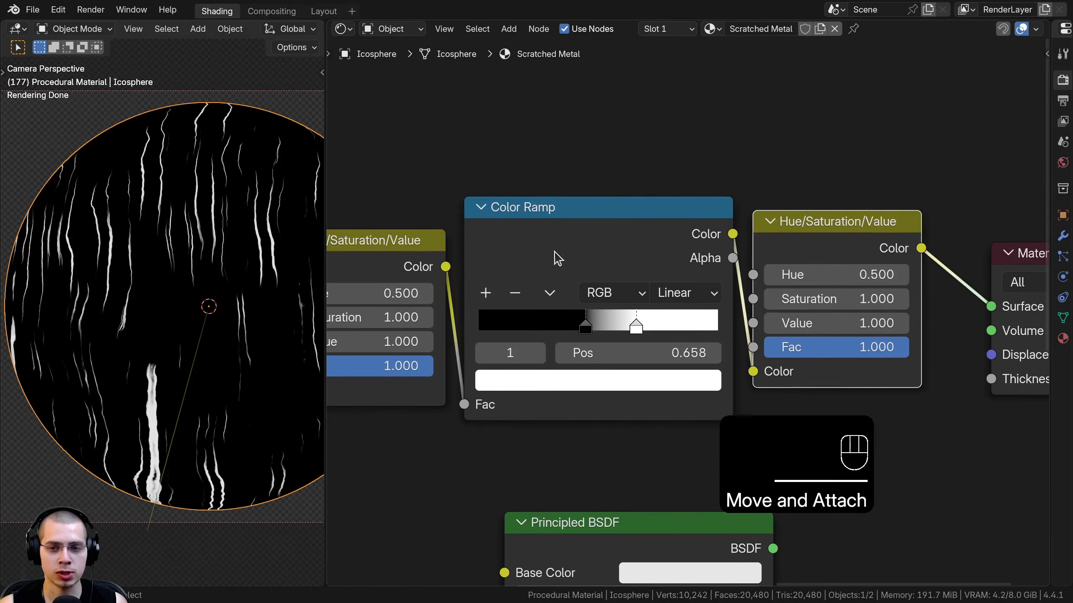
- Try different Value settings on the Hue/Saturation/Value nodes before and after the Color Ramp
scroll(640, 287, down, 3)
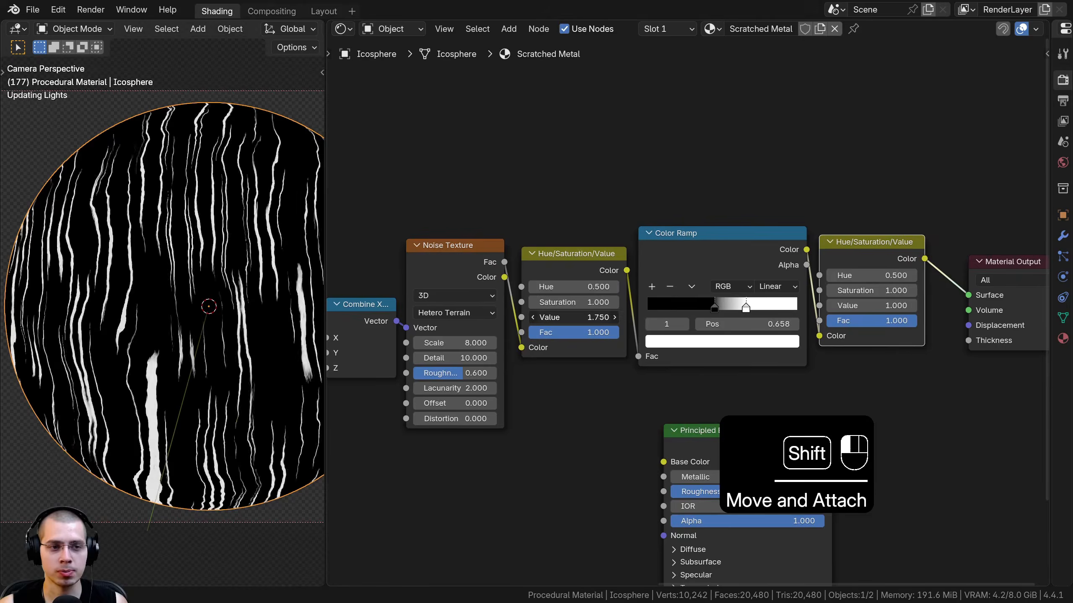
mouse_move(869, 306)
mouse_down()
mouse_move(887, 306)
mouse_move(862, 306)
mouse_up()
right_click(870, 306)
scroll(689, 313, down, 4)
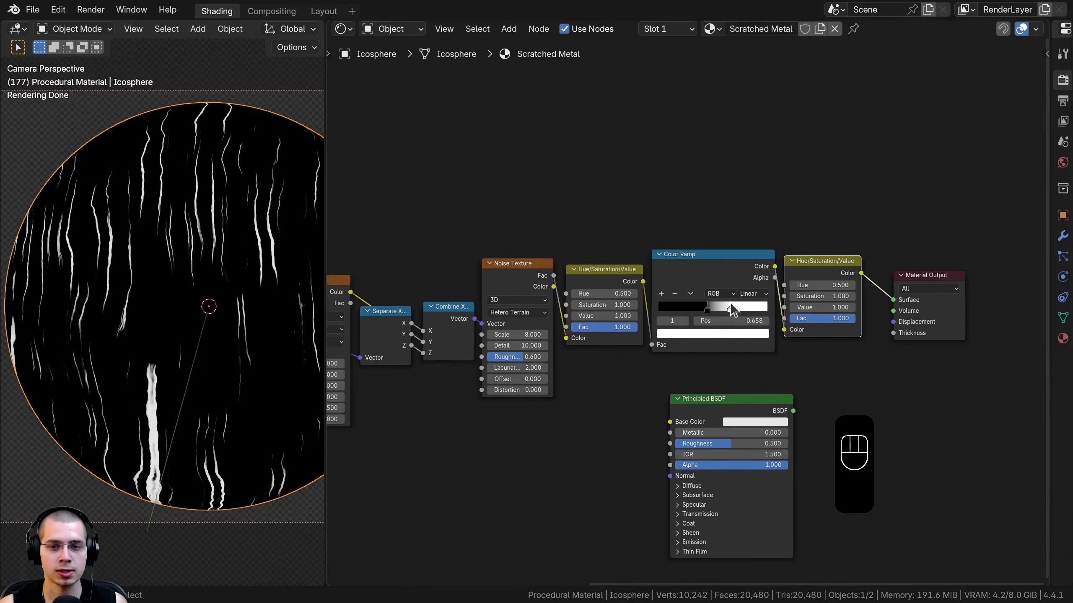
- Group the nodes from the second Mapping to the last Hue/Saturation/Value in a frame and move the Principled BSDF clear of it
middle_drag(750, 337, 763, 324)
scroll(993, 224, down, 5)
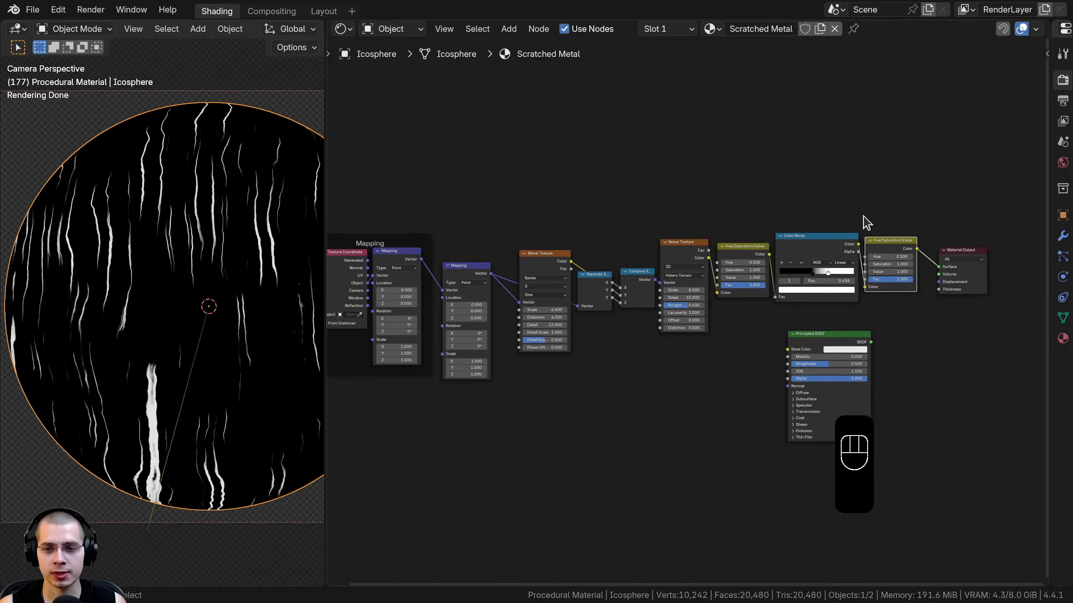
drag(464, 266, 482, 255)
drag(534, 206, 887, 305)
key(g)
right_click(884, 256)
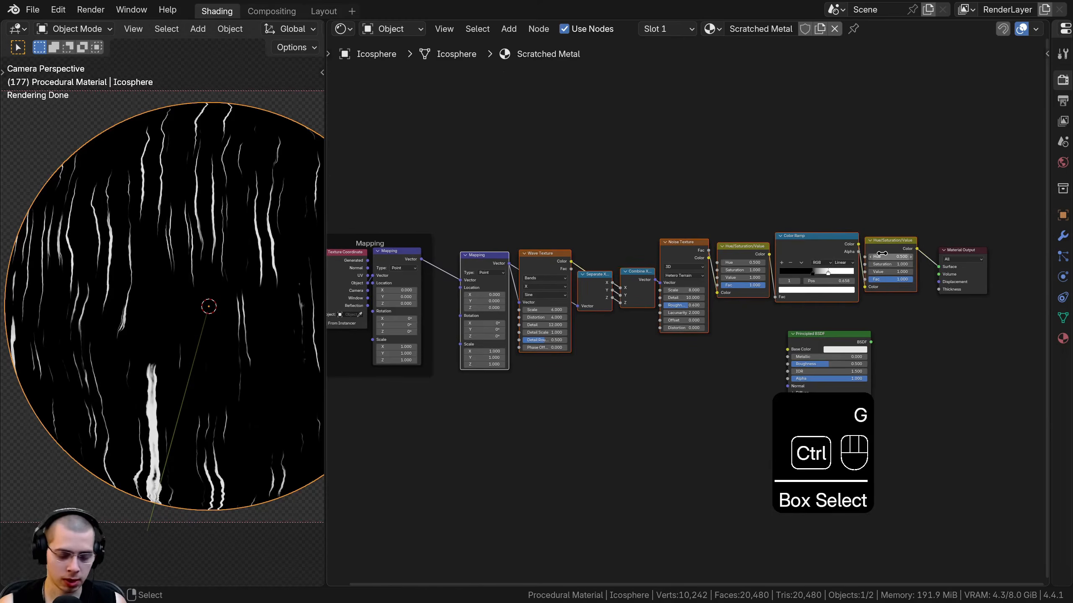
key(ctrl+j)
drag(838, 351, 923, 449)
key(a)
- Label the new frame "Scratches"
drag(721, 229, 718, 227)
key(F2)
text(S)
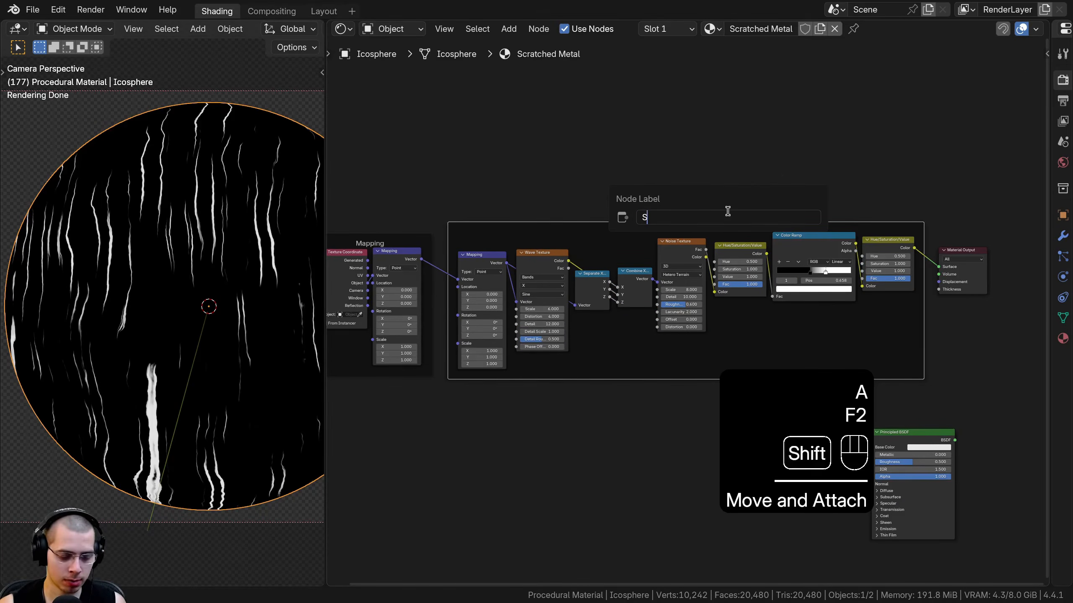
text(cratvh)
key(BackSpace)
key(BackSpace)
text(ches)
key(Return)
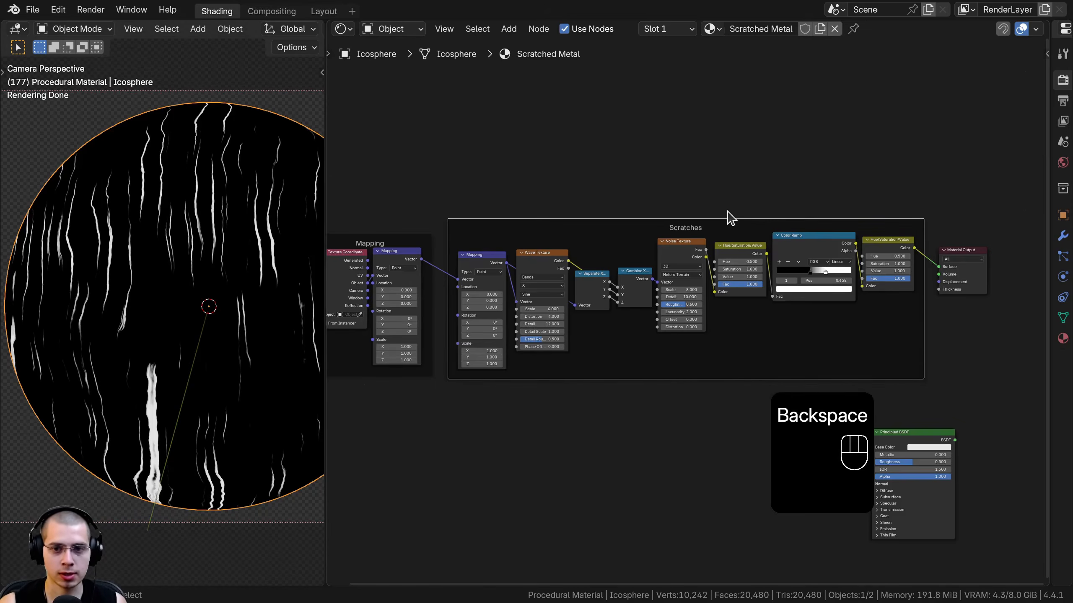
- Try changing the Scale, Rotation and Location values of the Mapping node in the Scratches frame
scroll(513, 357, up, 5)
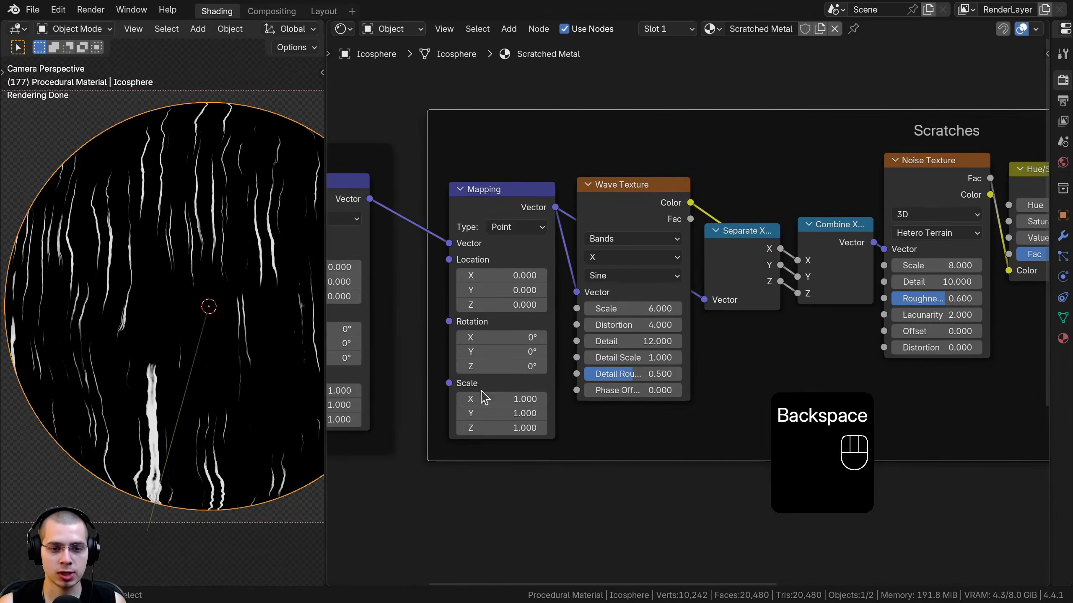
click(499, 399)
drag(498, 399, 585, 399)
right_click(498, 399)
drag(479, 352, 531, 351)
right_click(479, 352)
drag(494, 290, 549, 276)
right_click(493, 290)
right_click(493, 275)
- Insert the Principled BSDF before the Material Output, with the Scratches frame's final color feeding its Base Color
middle_drag(670, 276, 591, 279)
scroll(591, 279, down, 6)
key(a)
middle_drag(799, 195, 629, 228)
scroll(628, 229, down, 3)
drag(627, 228, 629, 233)
scroll(680, 304, down, 4)
middle_drag(824, 294, 807, 256)
scroll(807, 255, up, 4)
drag(850, 215, 1006, 204)
mouse_move(785, 414)
mouse_down()
mouse_move(906, 135)
mouse_move(899, 178)
mouse_move(926, 190)
mouse_up()
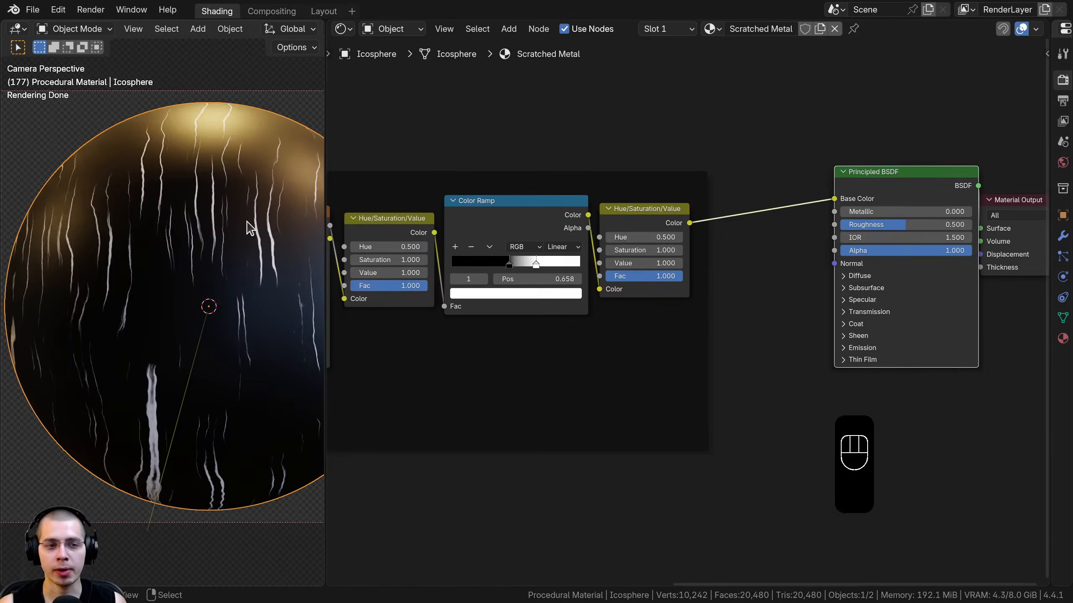
shift+middle_drag(191, 211, 142, 210)
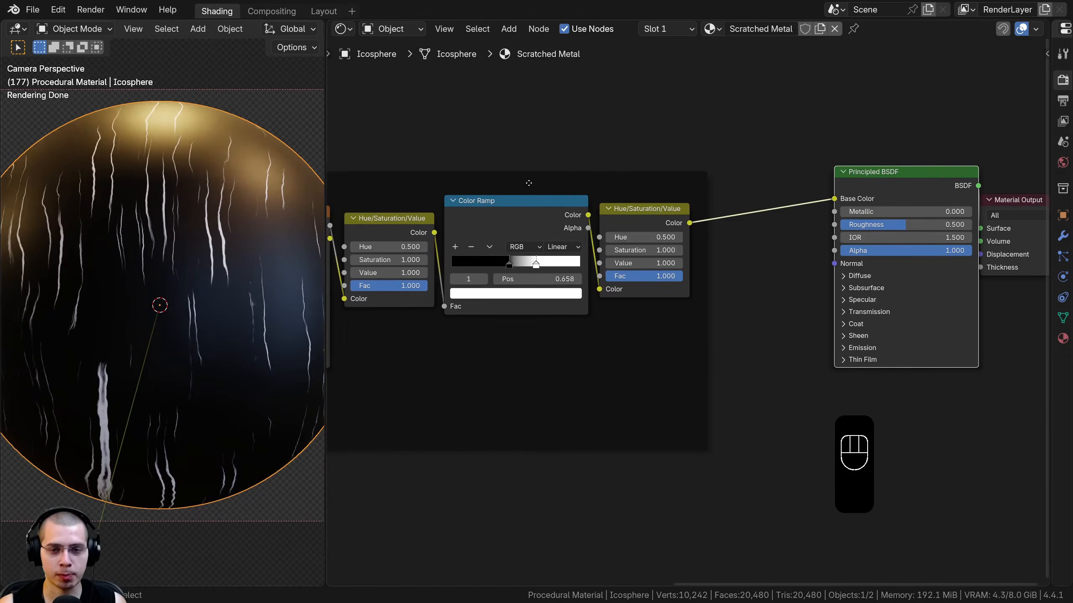
- Reroute the scratches output from Base Color to the Principled BSDF's Normal and insert a Bump node on that link
middle_drag(494, 183, 496, 181)
scroll(763, 245, up, 1)
middle_drag(763, 245, 742, 250)
click(616, 220)
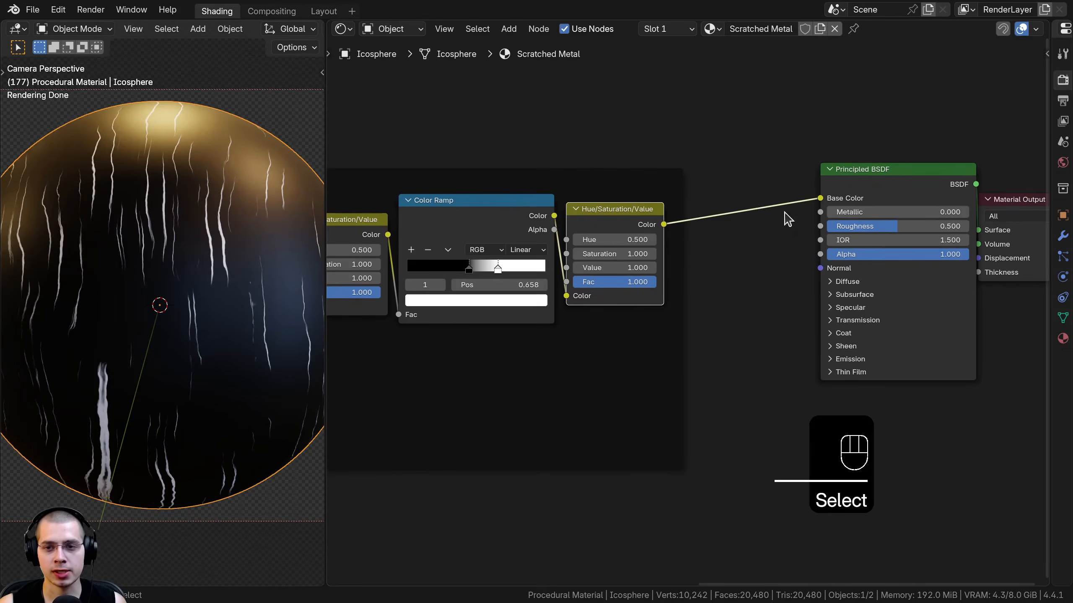
drag(818, 199, 733, 216)
text(bu)
click(746, 241)
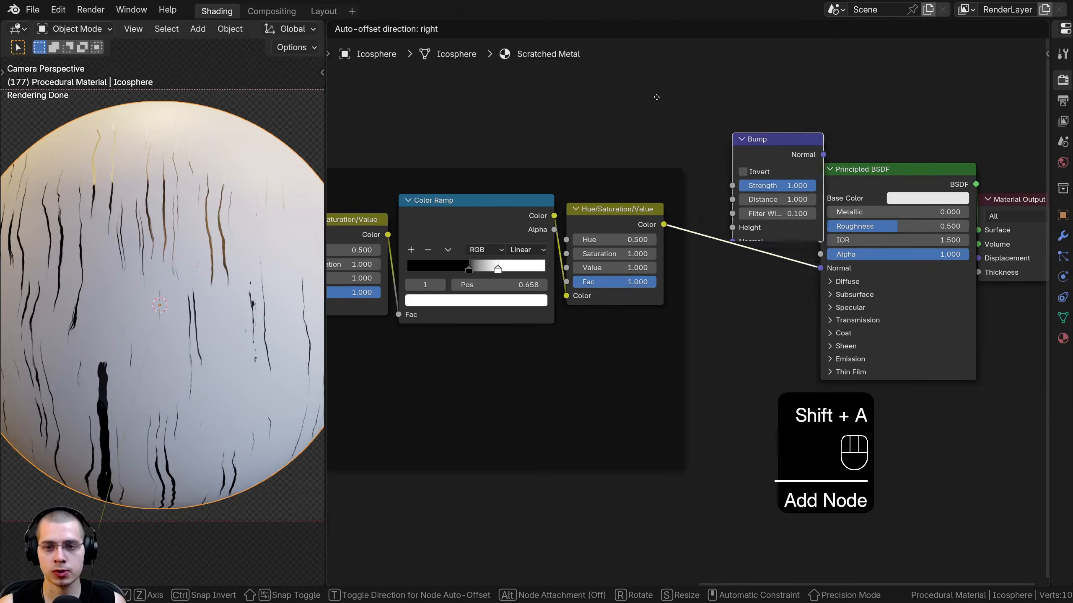
click(713, 235)
- Shift the Bump, Principled BSDF and Material Output nodes away from the Scratches frame
drag(718, 148, 971, 321)
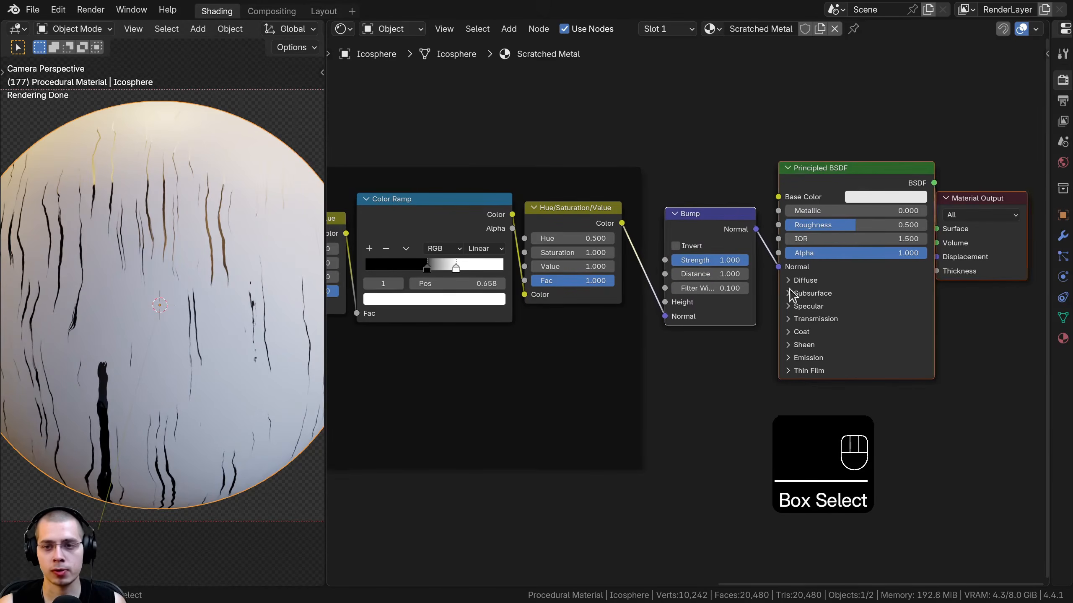
key(g)
click(880, 311)
key(a)
drag(843, 281, 832, 277)
- Move the scratches link on the Bump node from its Normal input to its Height input
scroll(832, 277, up, 2)
scroll(717, 279, up, 1)
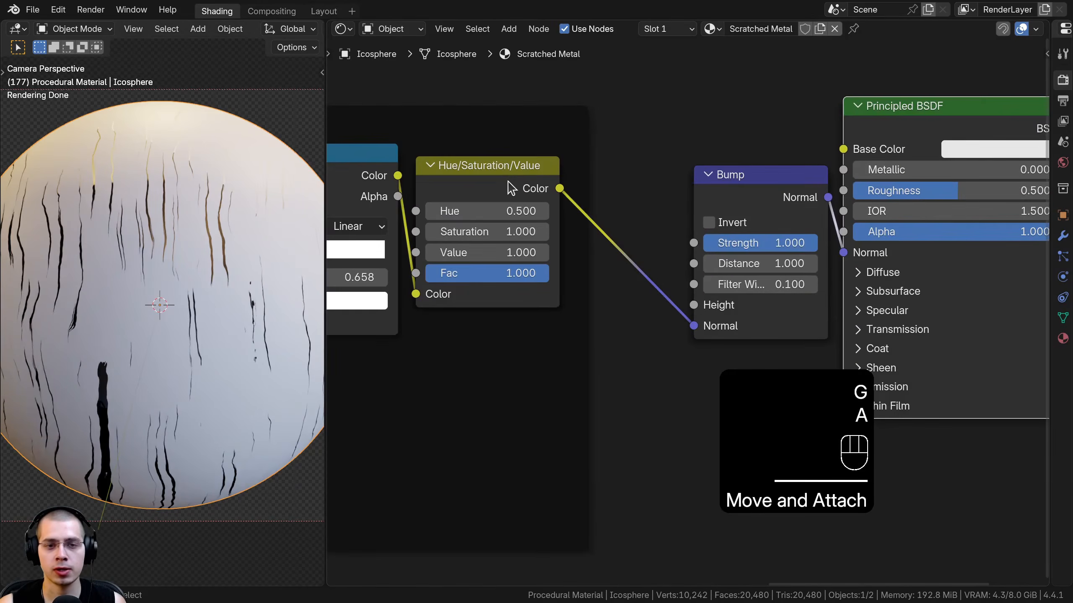
drag(694, 325, 662, 359)
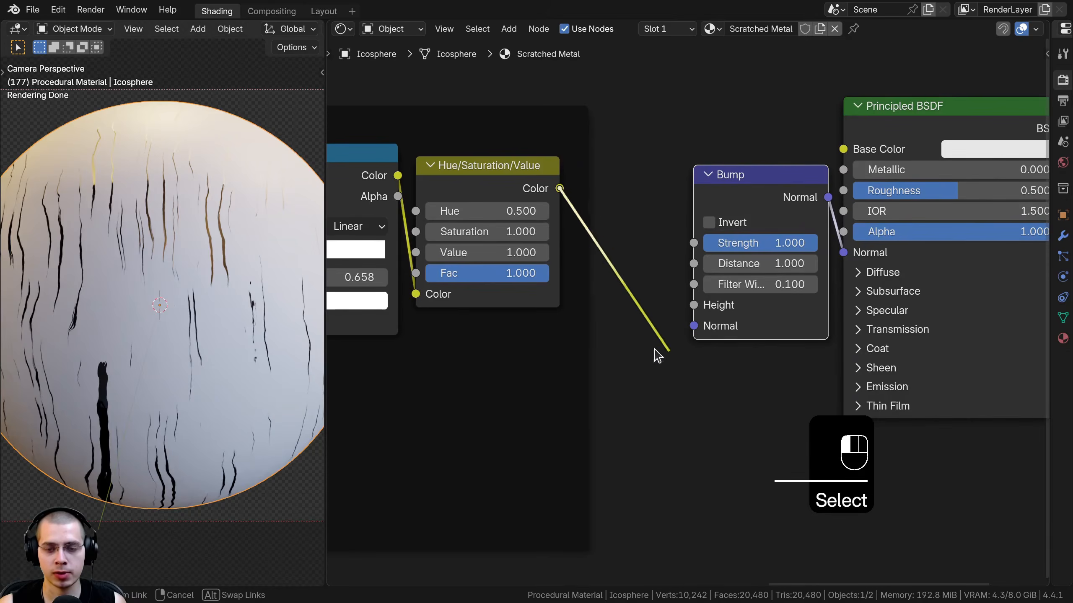
drag(702, 307, 695, 305)
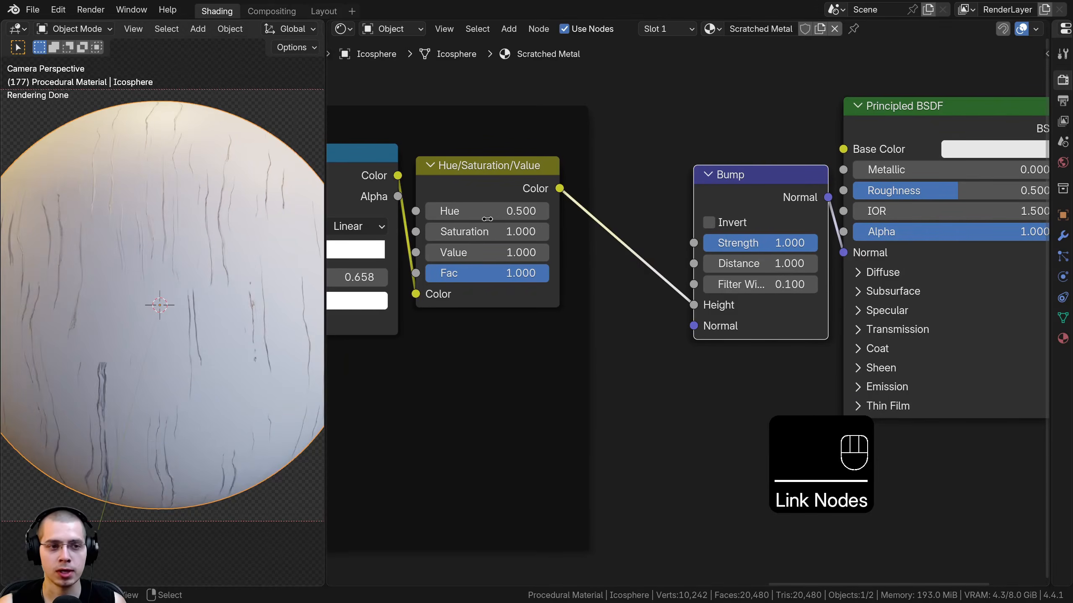
- Reposition the Bump node, enable its Invert option and inspect the scratches up close
drag(725, 195, 698, 205)
scroll(220, 245, up, 5)
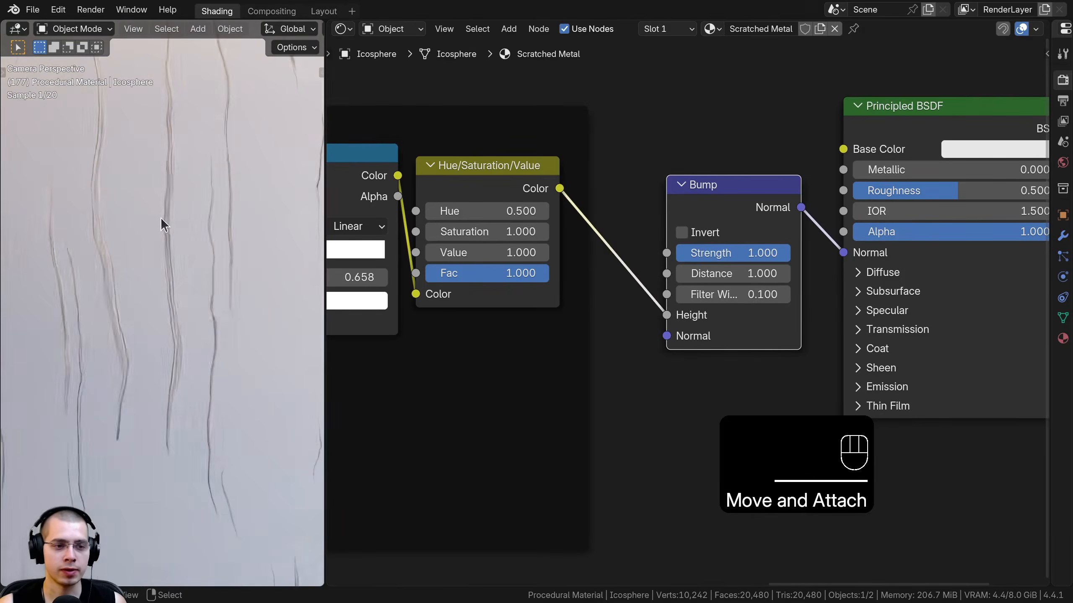
middle_drag(418, 253, 360, 280)
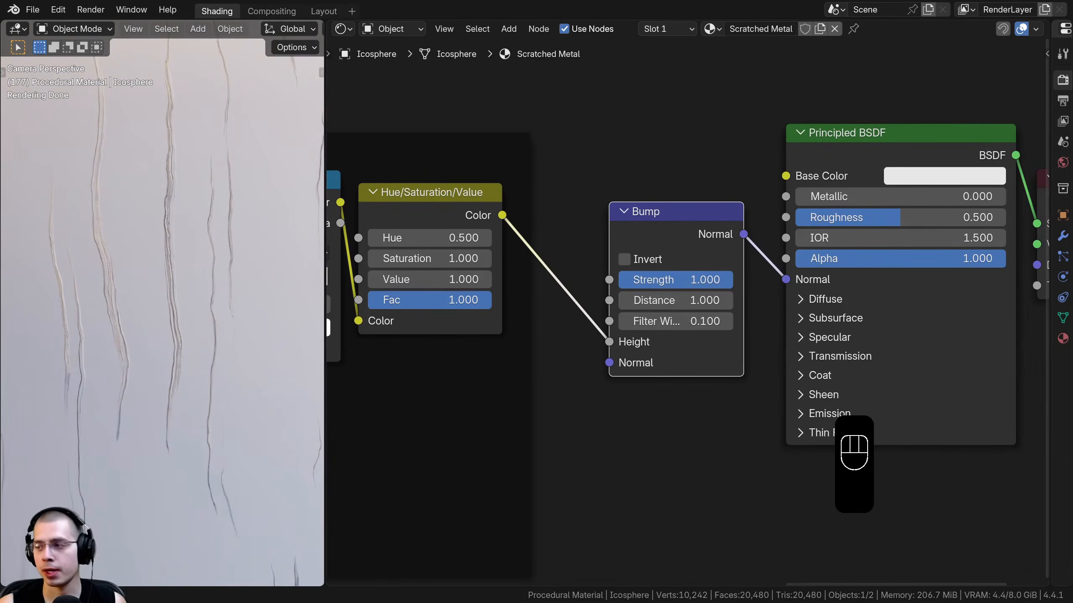
click(634, 258)
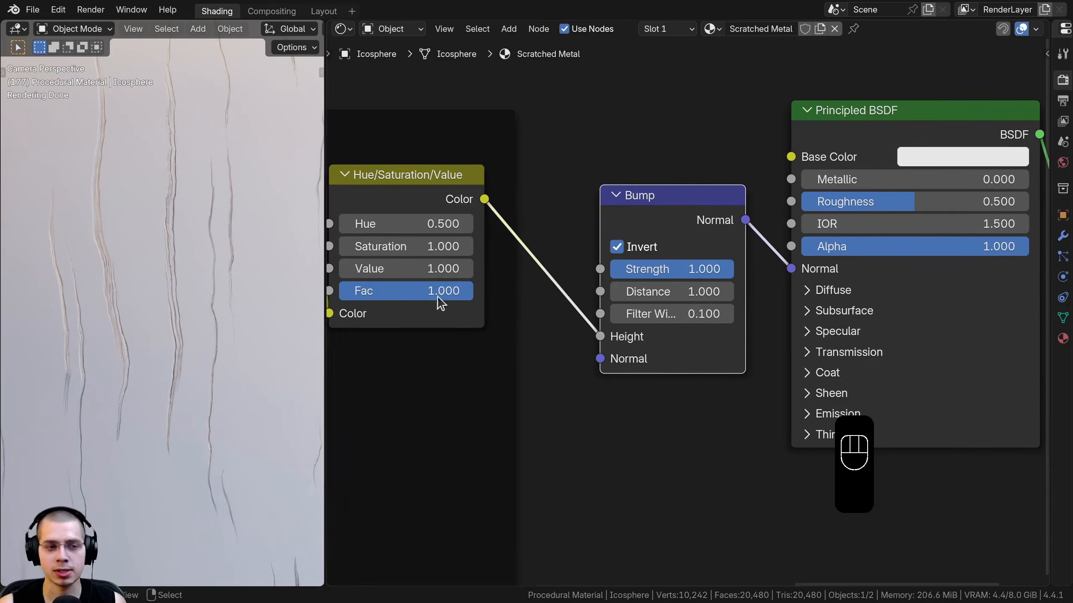
scroll(376, 292, up, 2)
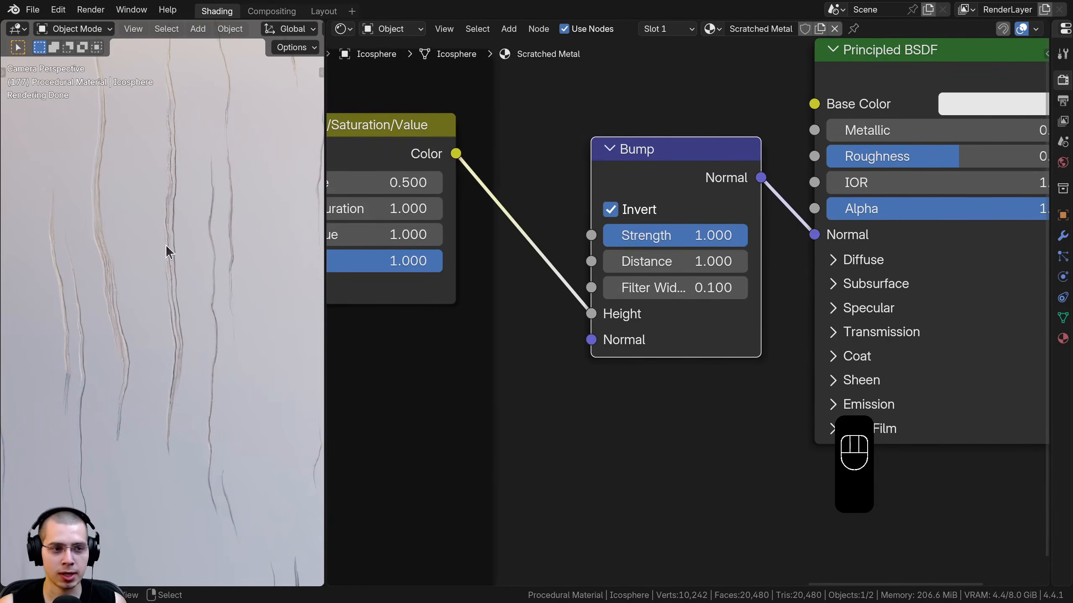
- Move the Principled BSDF closer to the Bump node and set its Metallic to 1 and Roughness to 0.206
drag(798, 118, 739, 114)
middle_drag(735, 266, 694, 267)
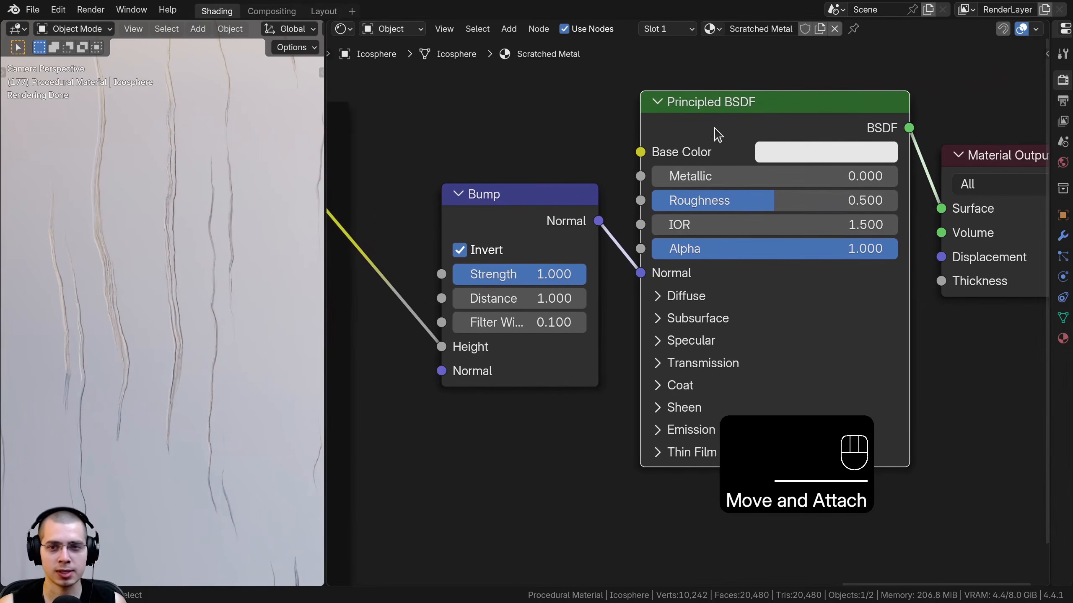
middle_drag(762, 219, 739, 224)
drag(685, 186, 802, 186)
drag(734, 220, 662, 219)
shift+middle_drag(304, 284, 210, 341)
scroll(176, 277, up, 2)
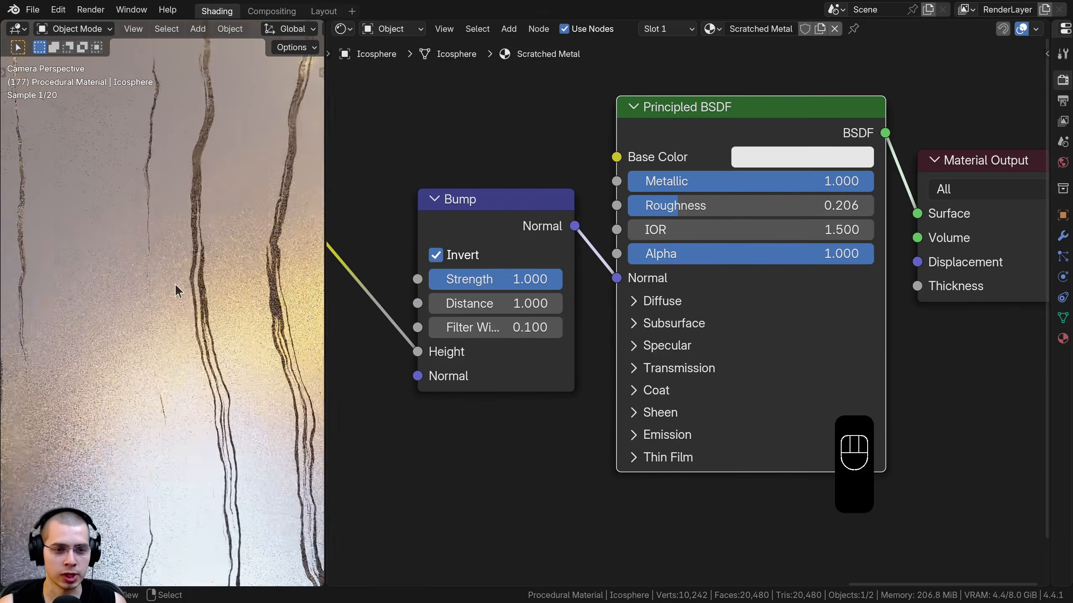
- Set the Bump node's Distance to 0.0006
middle_drag(615, 509, 652, 473)
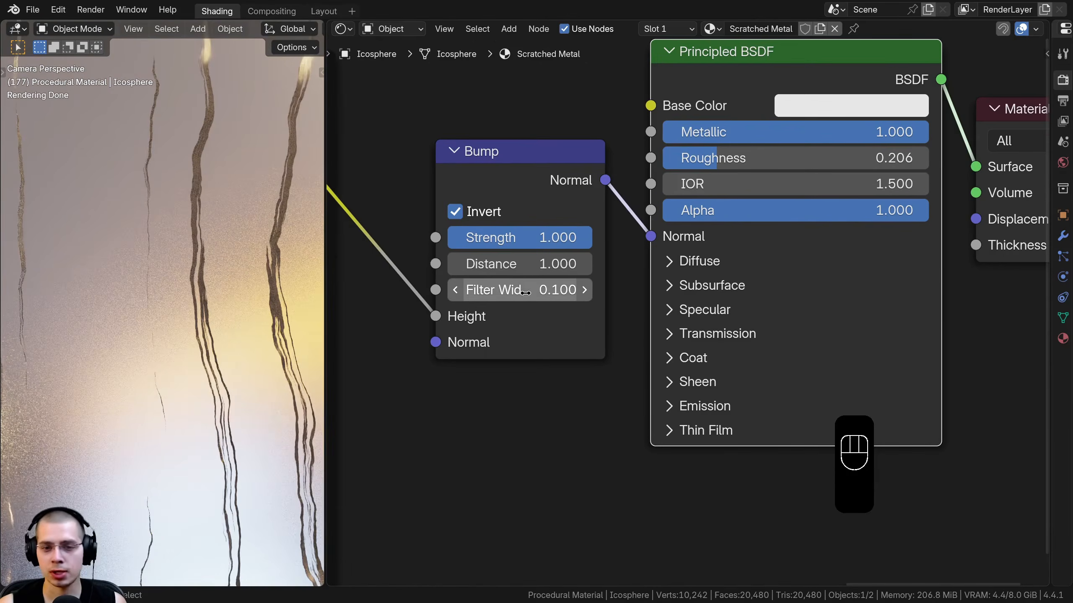
click(520, 267)
text(0.0006)
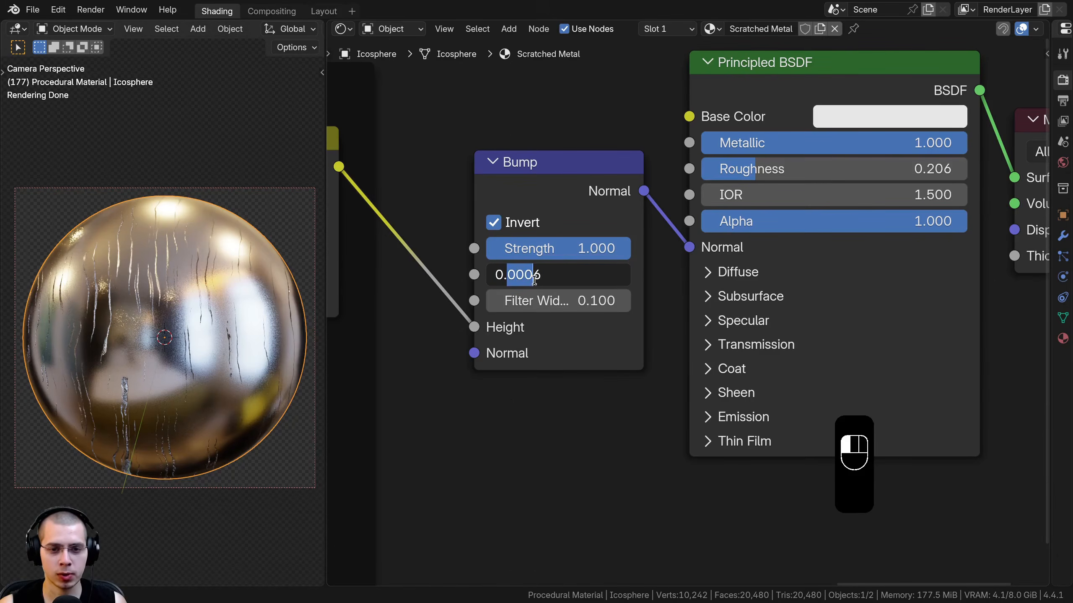
key(Return)
- Toggle the Bump node's Invert option off and back on to compare the scratches up close
scroll(139, 272, up, 6)
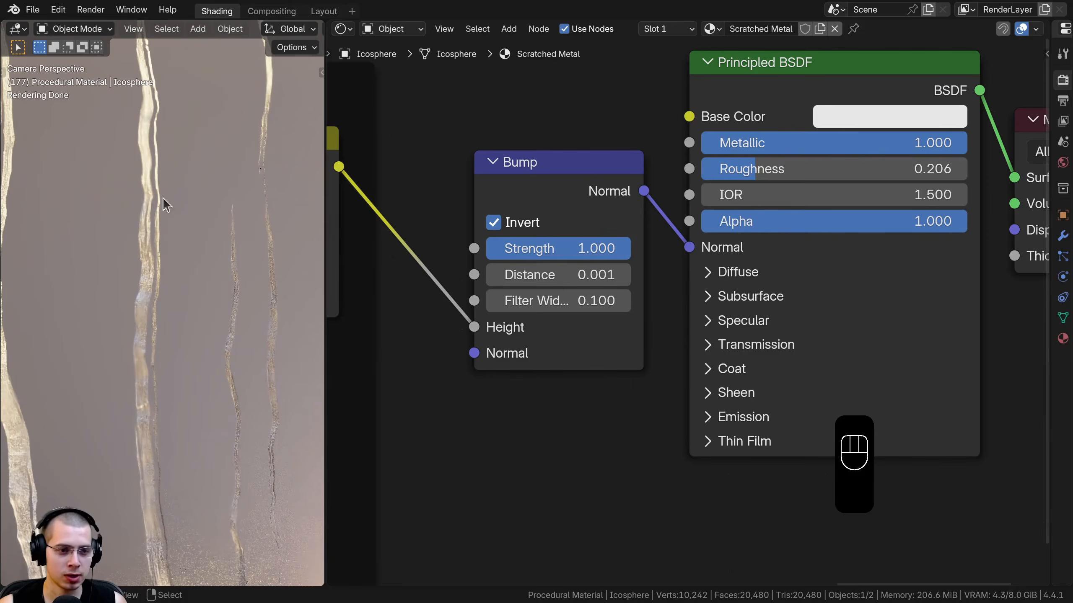
click(498, 224)
click(498, 225)
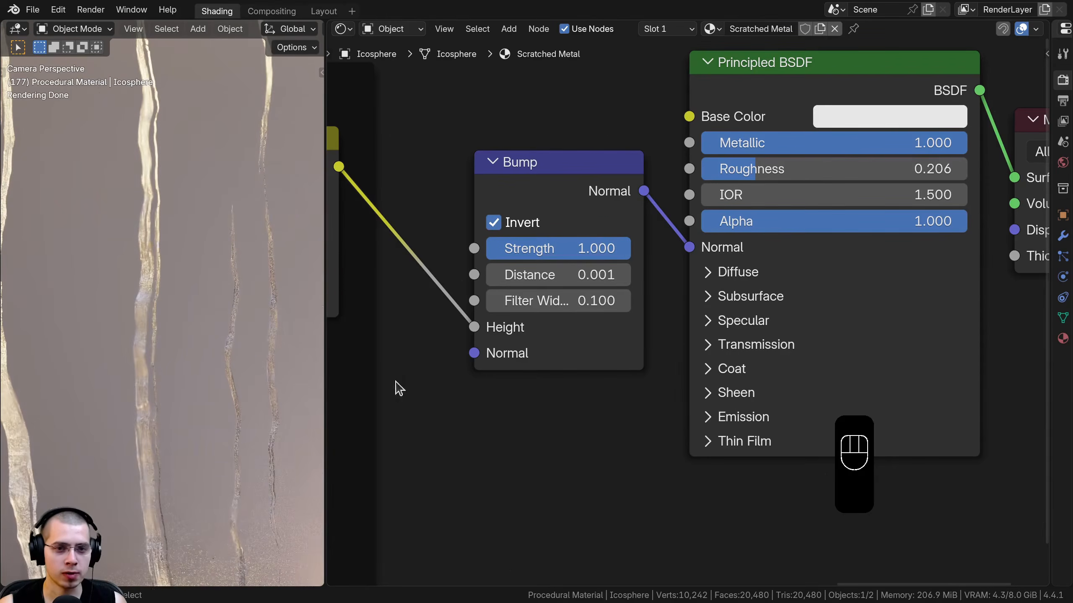
- Set the Bump node's Strength to 0.7 and view the whole sphere
drag(574, 250, 507, 249)
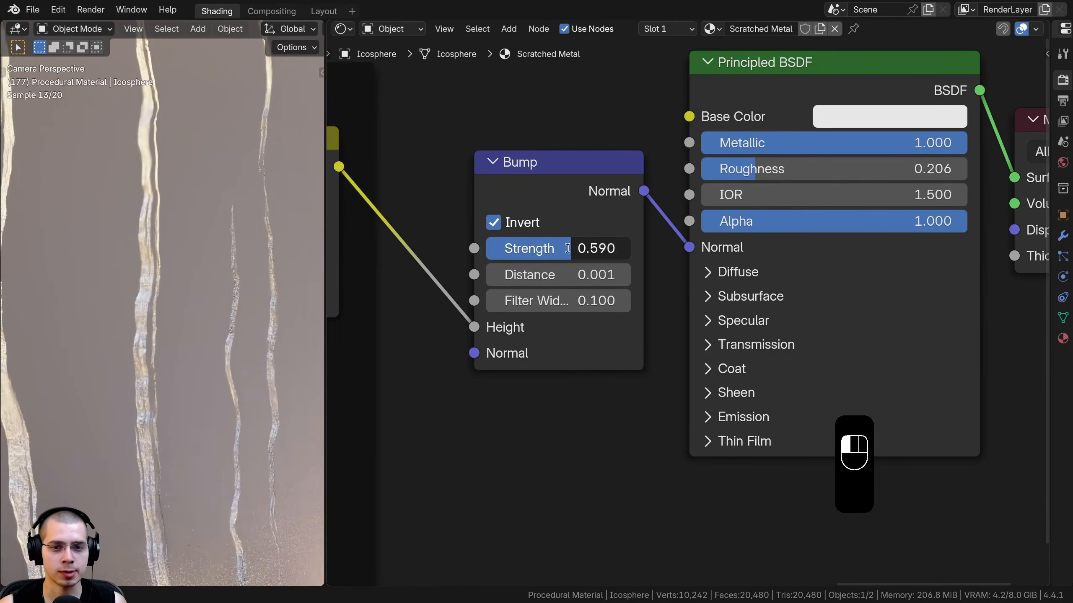
text(.7)
key(Return)
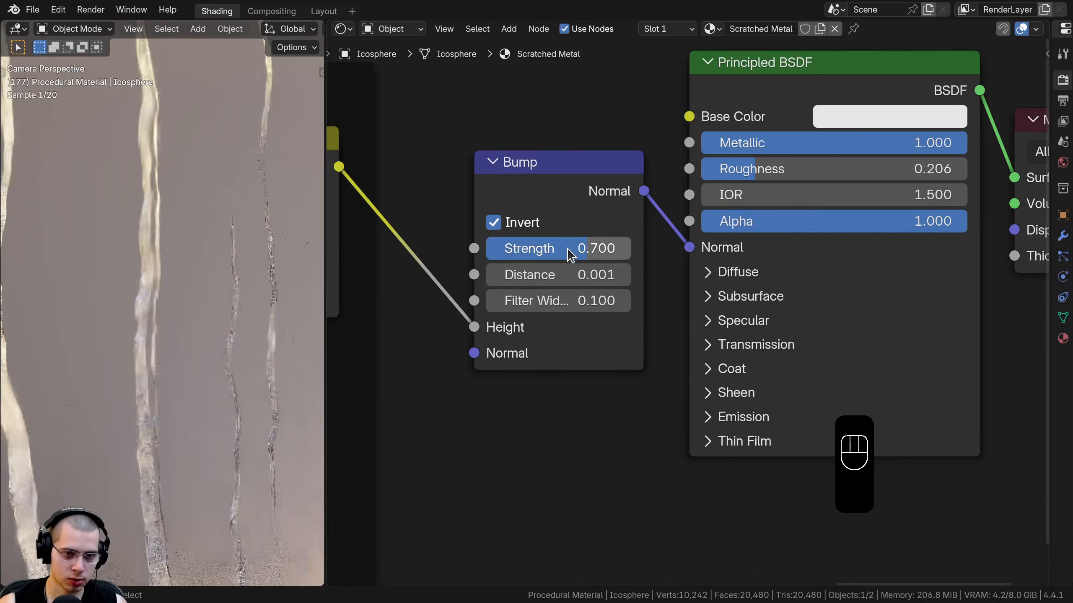
scroll(189, 355, down, 5)
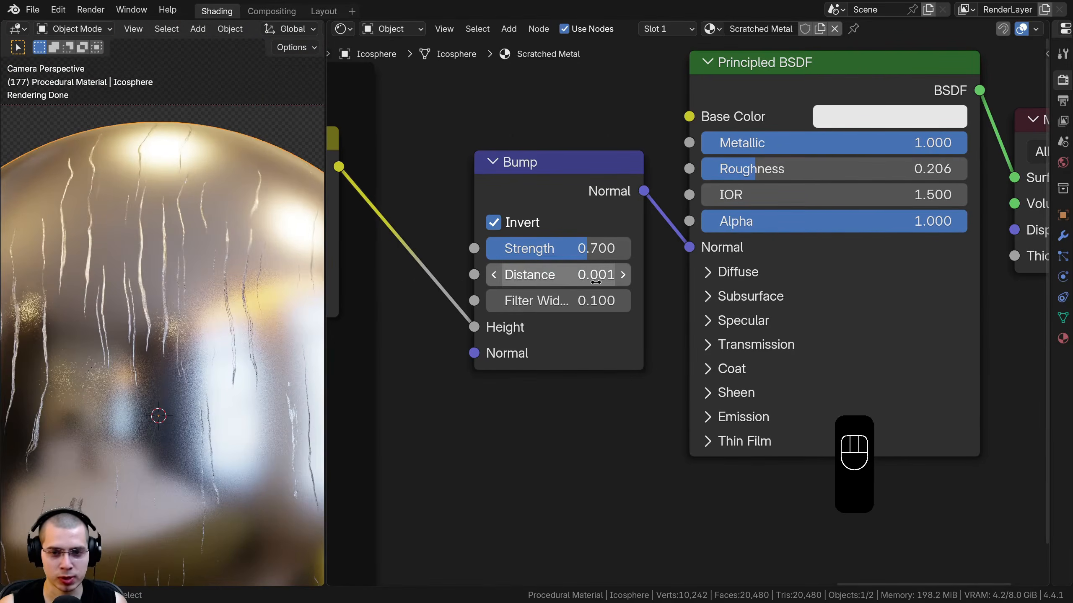
- Set the Bump node's Distance to 0.001
click(570, 283)
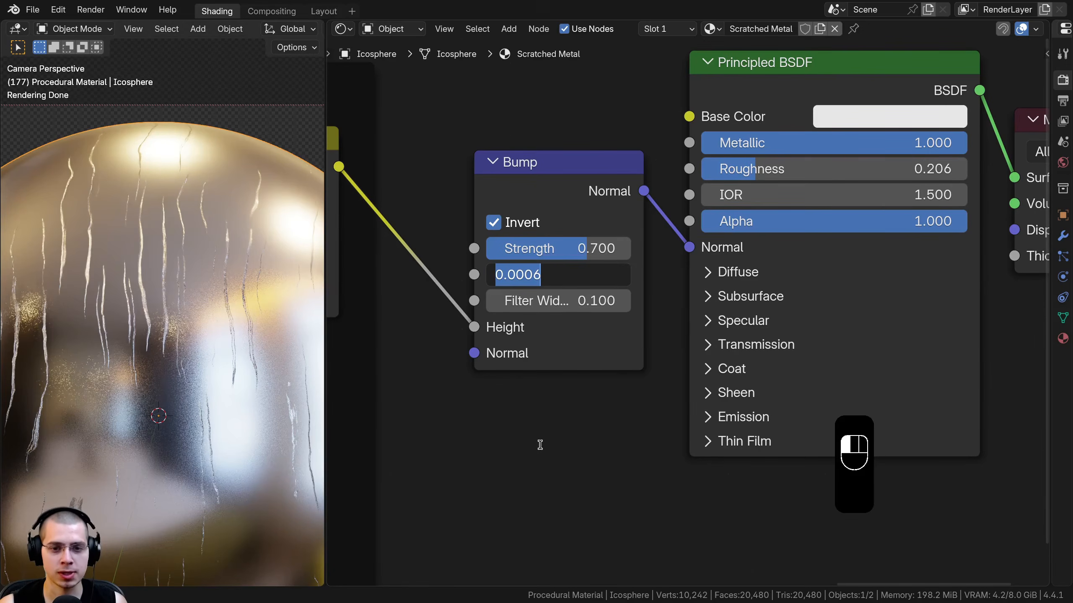
text(.001)
key(Return)
- Add a new Noise Texture node in the empty space below the Scratches frame
scroll(474, 385, down, 4)
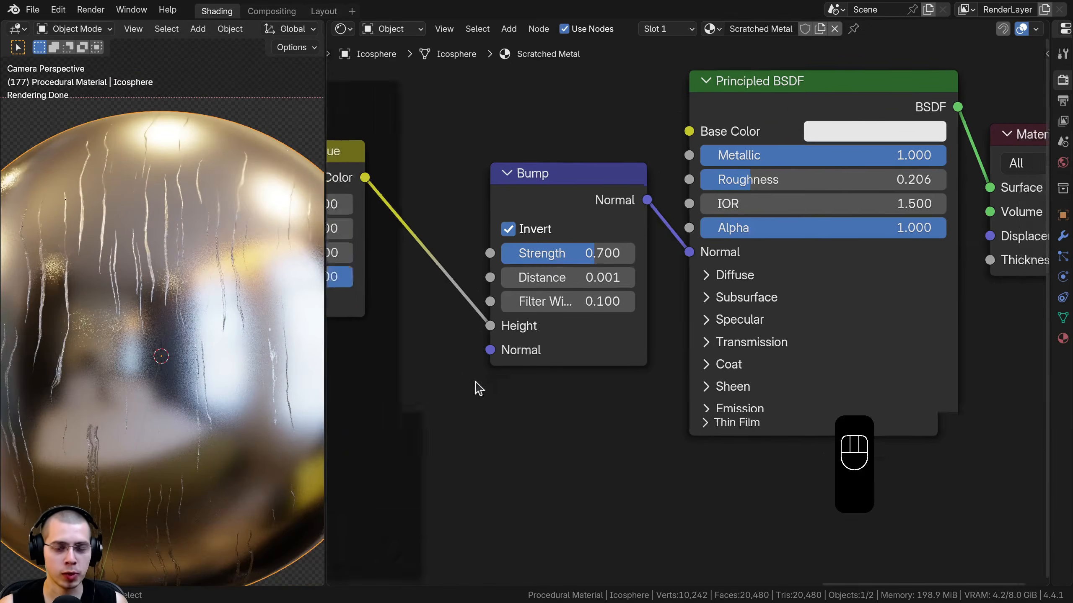
middle_drag(522, 351, 550, 317)
scroll(567, 469, down, 4)
middle_drag(570, 384, 618, 324)
middle_drag(469, 359, 538, 320)
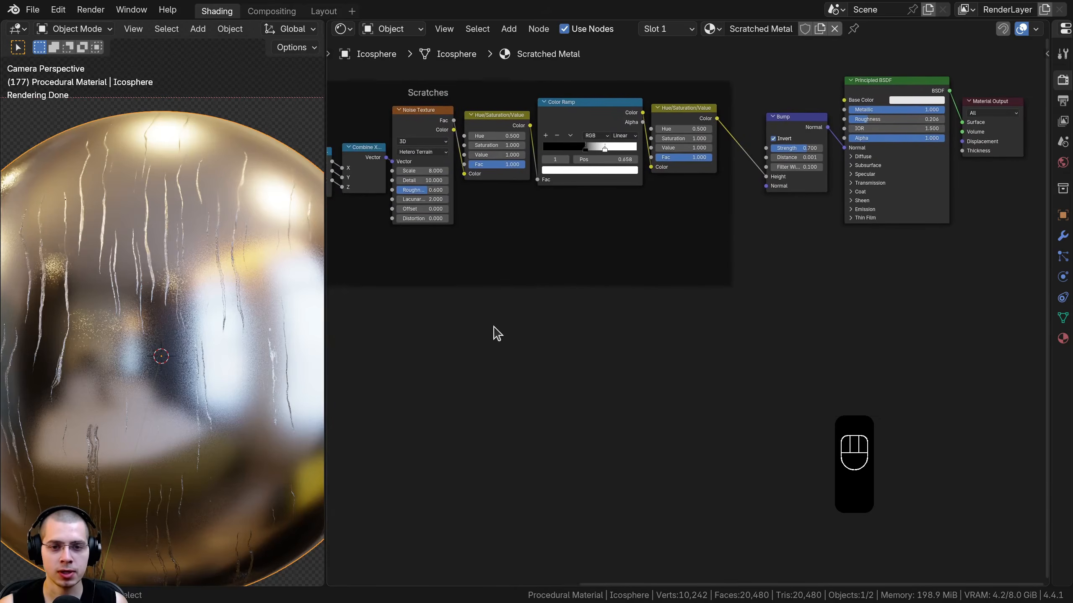
middle_drag(629, 330, 646, 328)
key(shift+a)
click(647, 329)
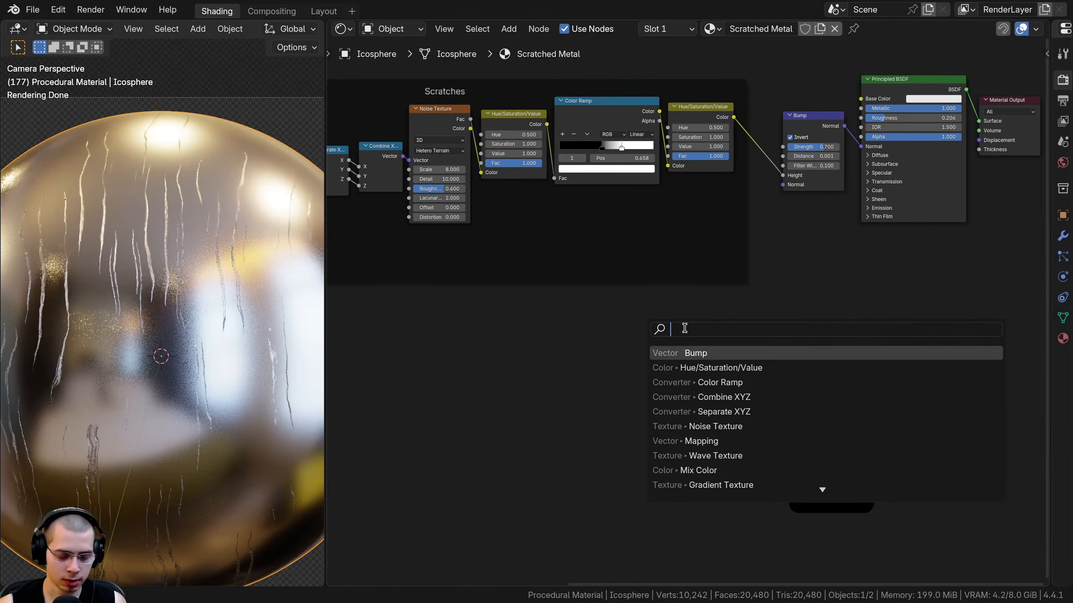
text(noi)
key(Return)
click(602, 334)
- Add a Color Ramp node beside the new Noise Texture
key(shift+a)
text(colr)
key(BackSpace)
click(702, 354)
click(672, 334)
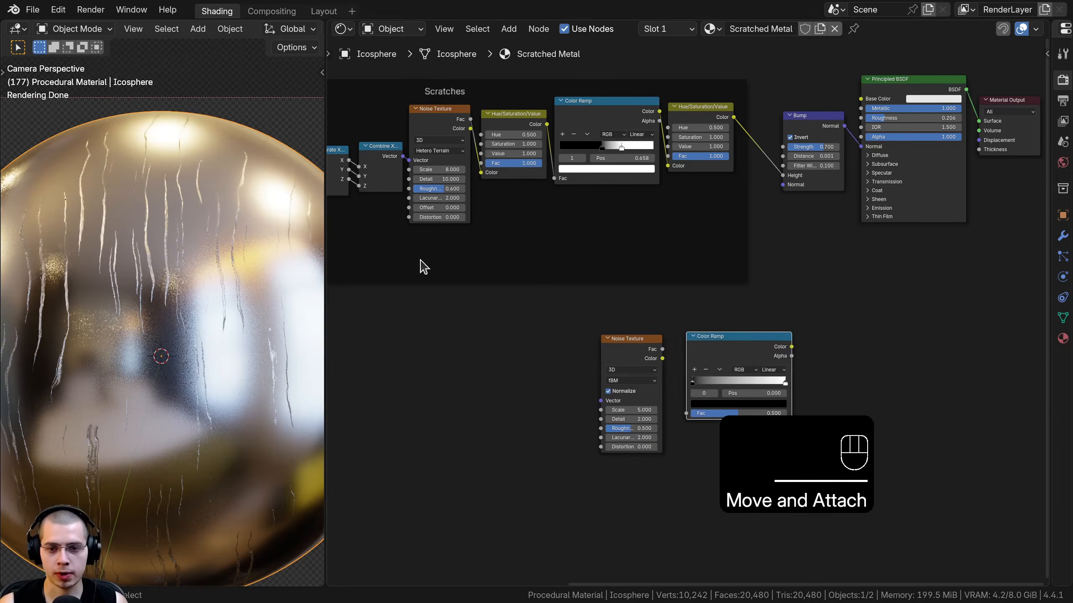
- Connect the Vector output of the Mapping frame's Mapping node to the new Noise Texture's Vector input
middle_drag(373, 253, 519, 259)
scroll(519, 259, down, 3)
middle_drag(462, 298, 611, 271)
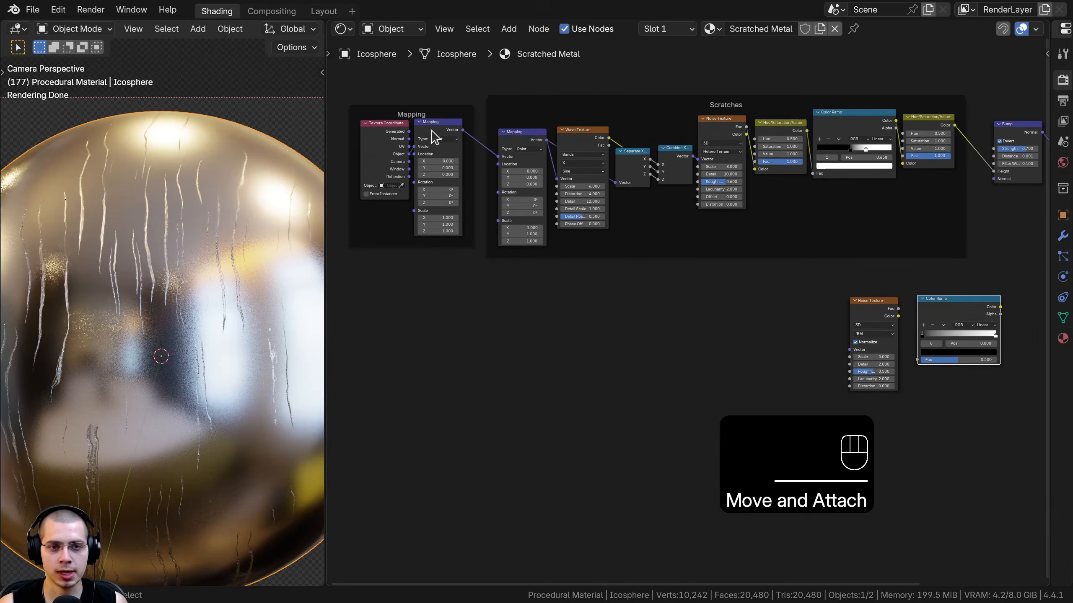
drag(435, 114, 618, 385)
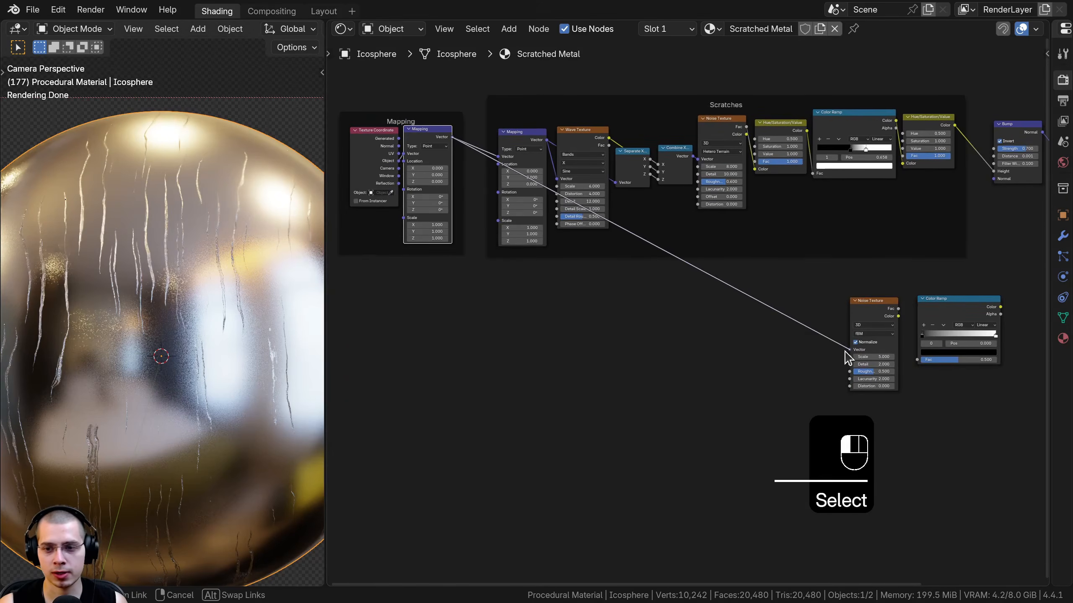
drag(845, 351, 843, 349)
- Move the new Noise Texture a little away from the Color Ramp and preview the noise on the sphere
middle_drag(890, 297, 718, 293)
scroll(718, 293, up, 2)
drag(716, 292, 672, 275)
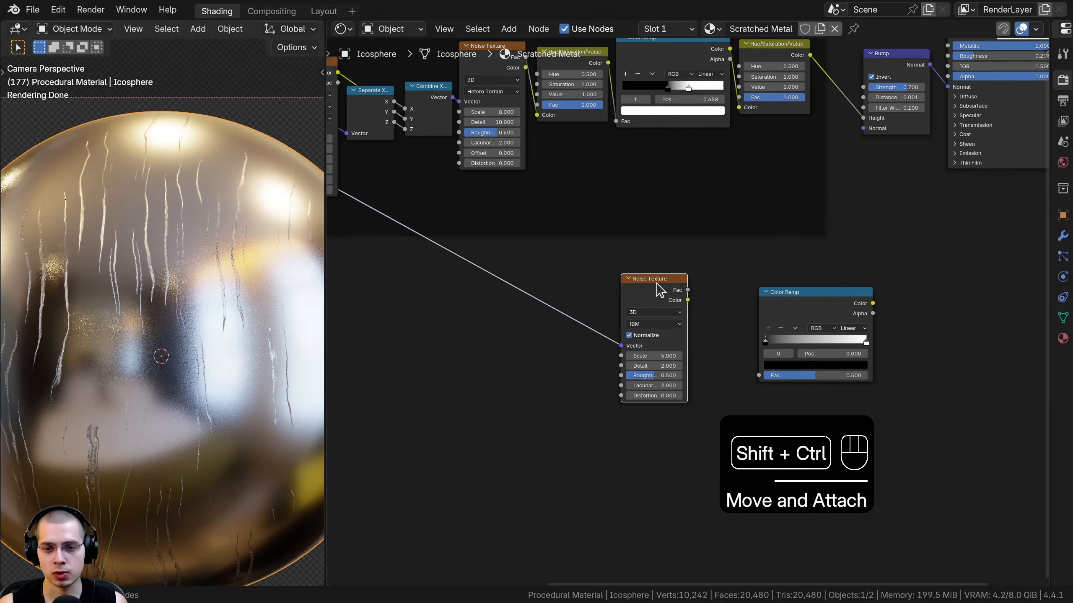
ctrl+shift+click(660, 291)
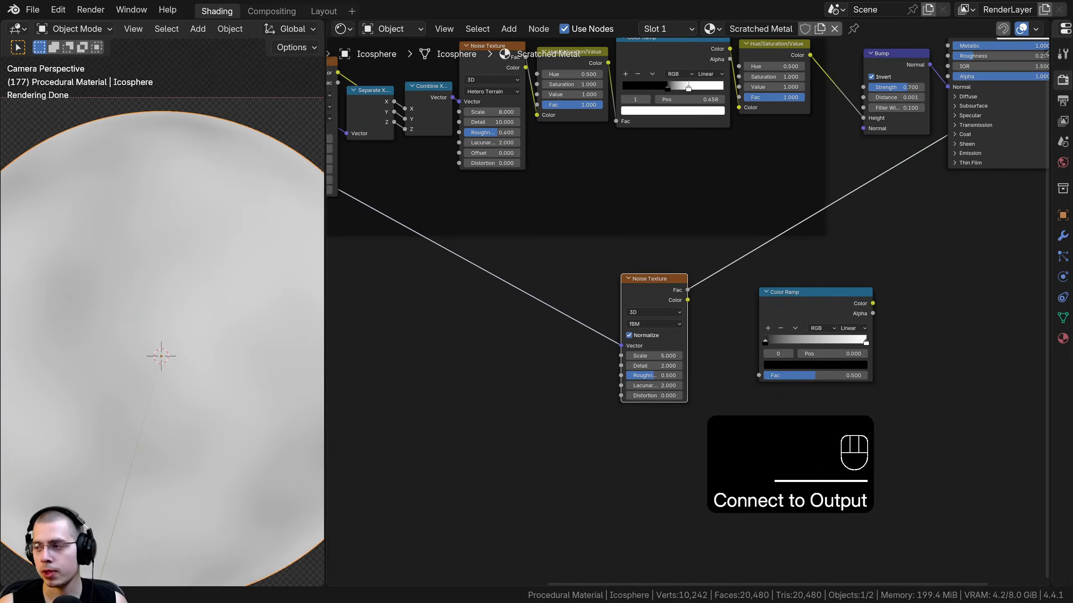
- Set the new Noise Texture's Scale to 20, Detail to 10 and Roughness to 0.6
scroll(683, 343, up, 5)
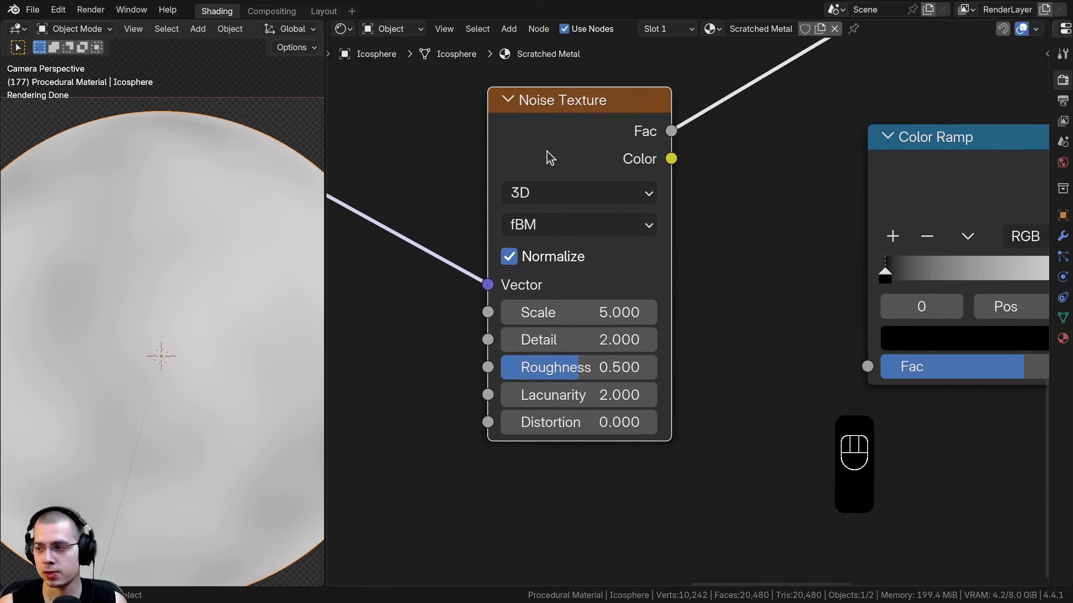
click(580, 313)
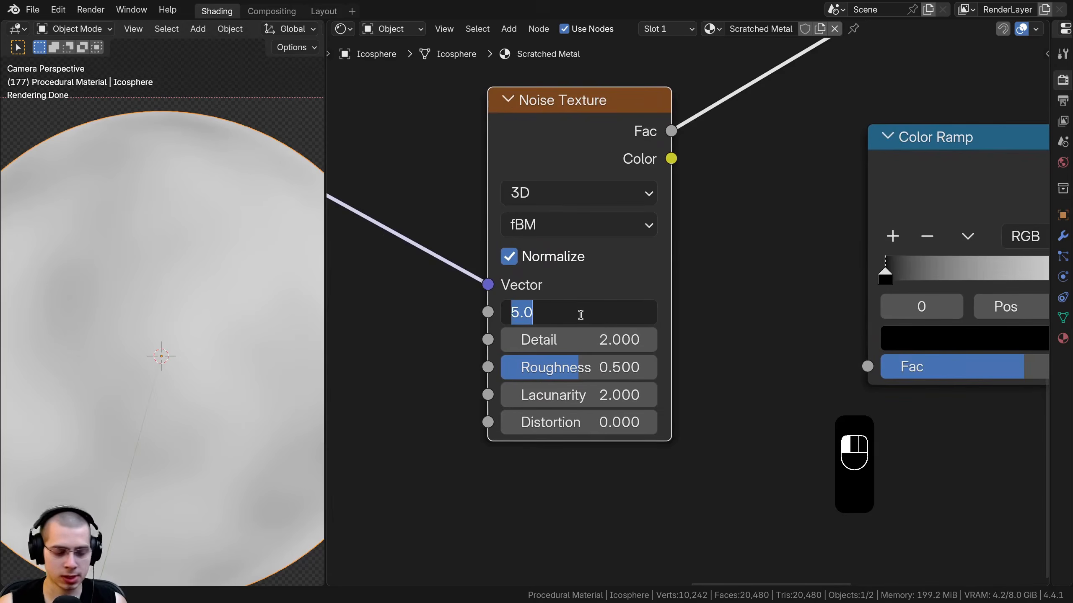
key(Return)
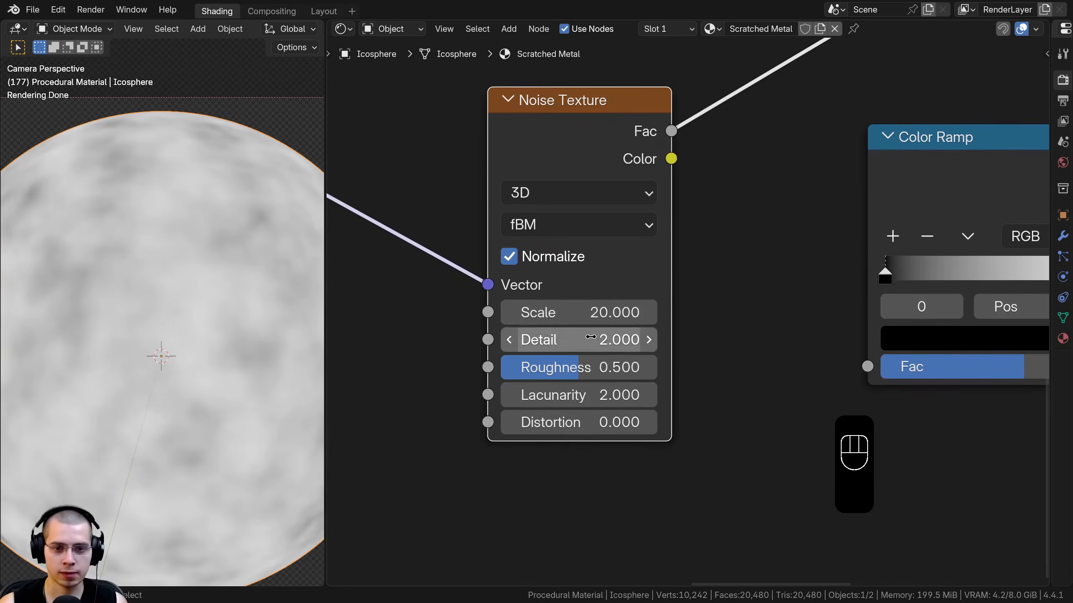
click(592, 336)
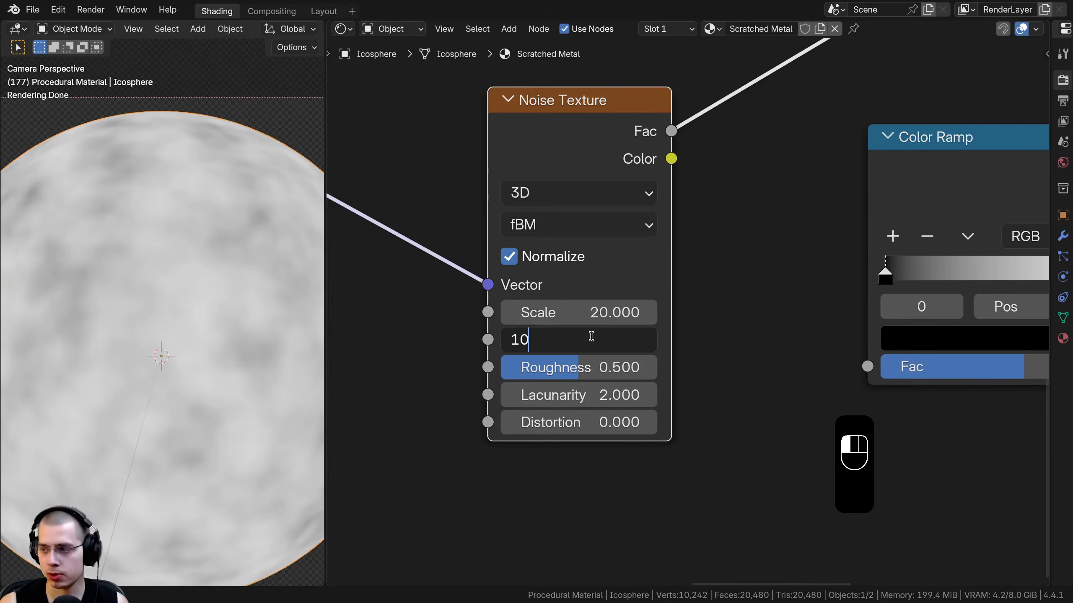
key(Return)
click(600, 359)
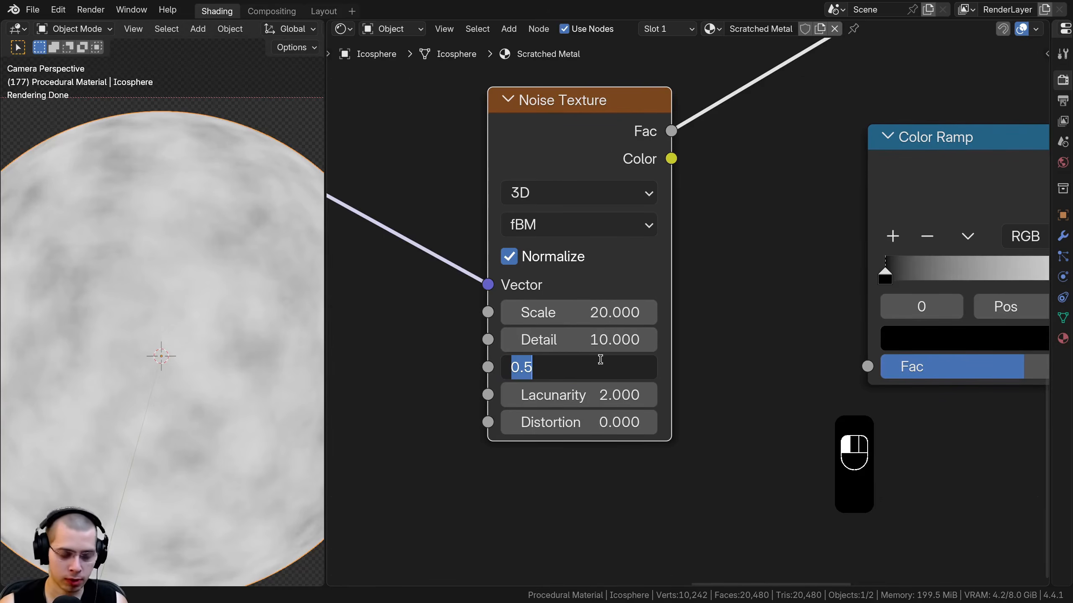
text(.6)
key(Return)
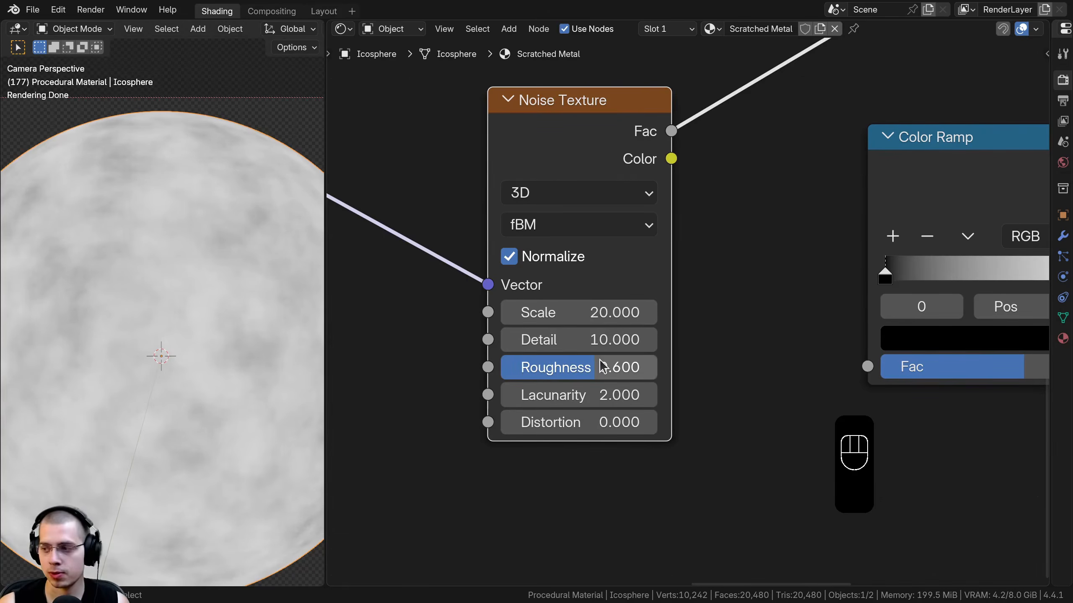
- Feed the new Noise Texture's Fac into the Color Ramp, preview the ramp, and move its black stop to position 0.462
scroll(673, 247, down, 4)
drag(774, 281, 719, 229)
drag(572, 267, 570, 268)
click(683, 264)
scroll(697, 287, up, 2)
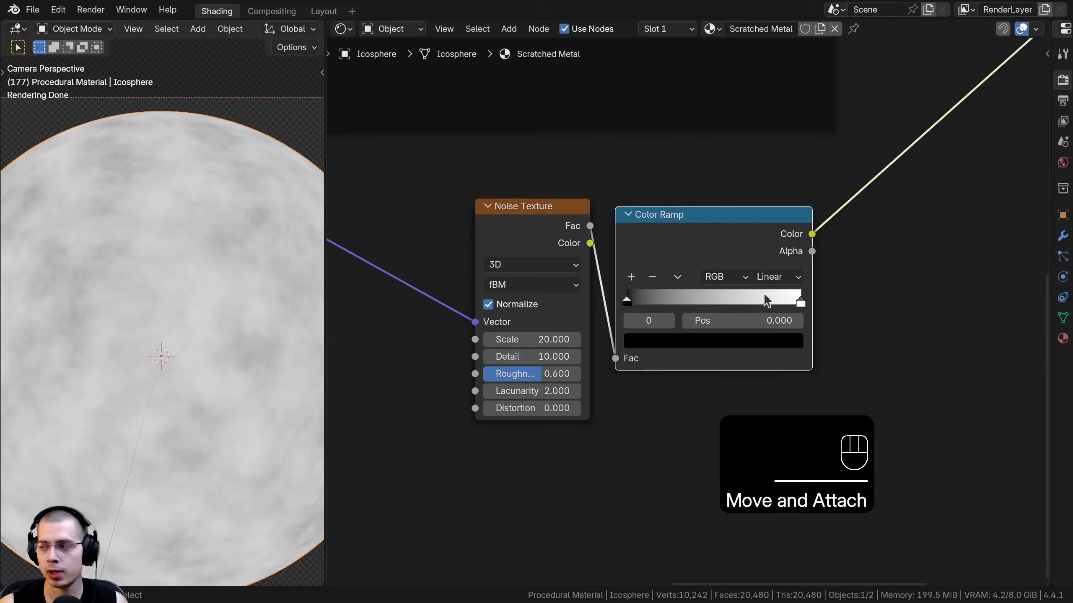
drag(627, 303, 712, 302)
- Move the Principled BSDF and Material Output nodes farther from the Bump node to make room between them
scroll(734, 297, down, 8)
middle_drag(773, 243, 607, 378)
scroll(680, 149, up, 2)
scroll(727, 178, down, 3)
middle_drag(803, 279, 780, 283)
drag(856, 337, 745, 119)
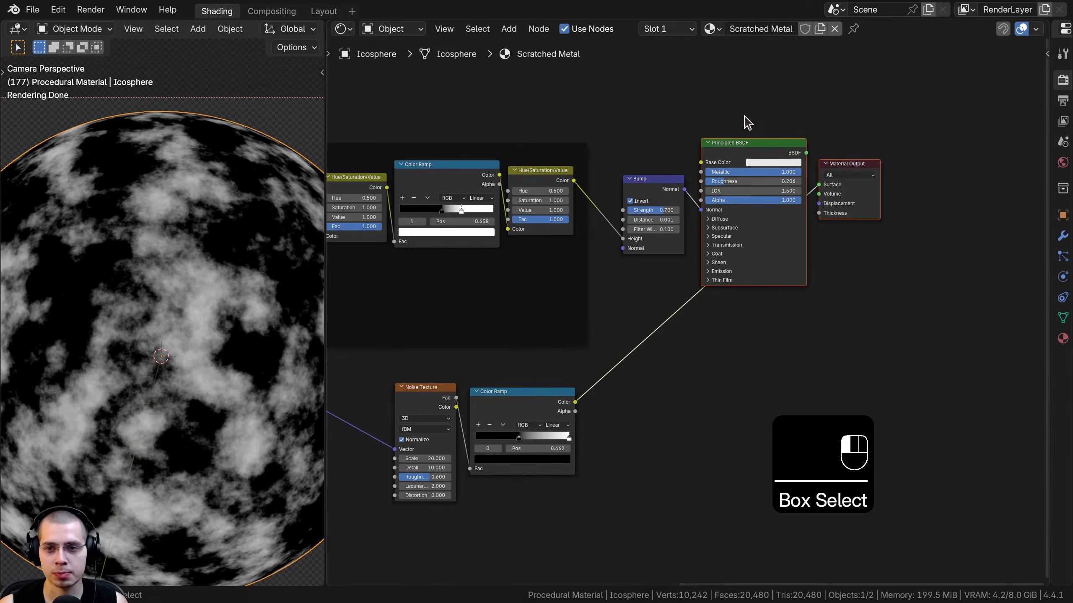
key(g)
click(867, 127)
- Duplicate the Bump node onto the link into the Principled BSDF's Normal and reset the copy to its default values
scroll(676, 169, up, 2)
key(a)
click(651, 144)
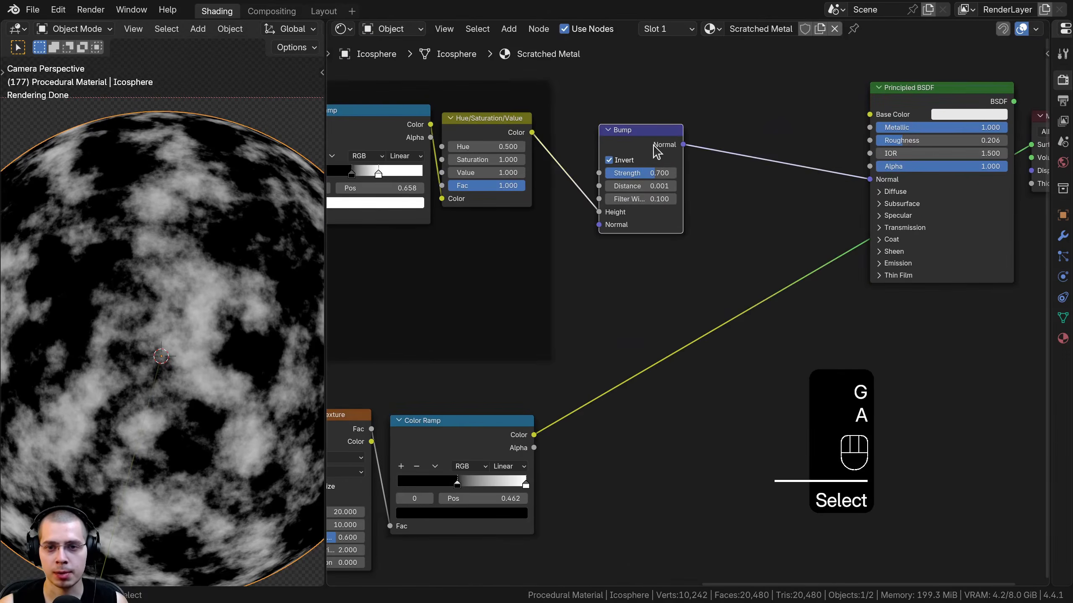
key(shift+d)
click(807, 127)
click(807, 132)
key(BackSpace)
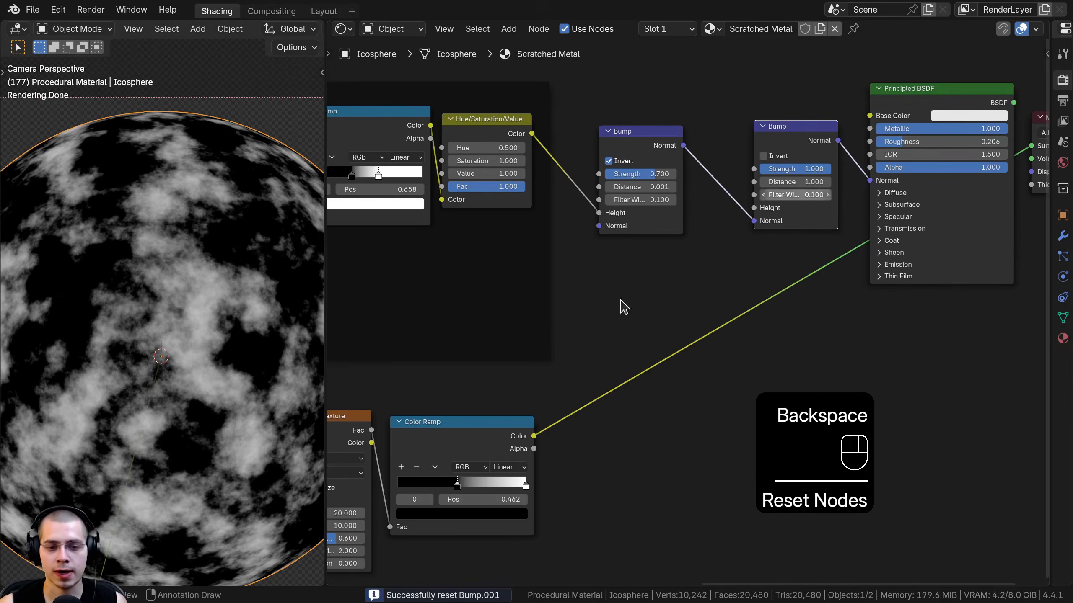
- Connect the lower Color Ramp's Color to the second Bump's Height and send the Principled BSDF back to the Material Output
drag(534, 437, 754, 208)
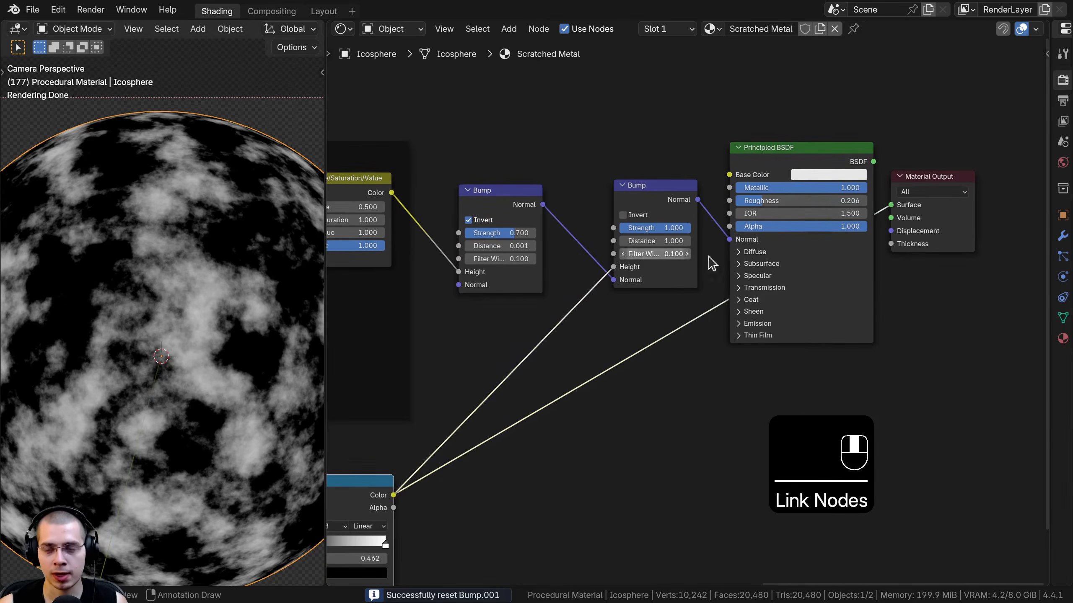
ctrl+shift+click(800, 155)
shift+middle_drag(151, 321, 155, 280)
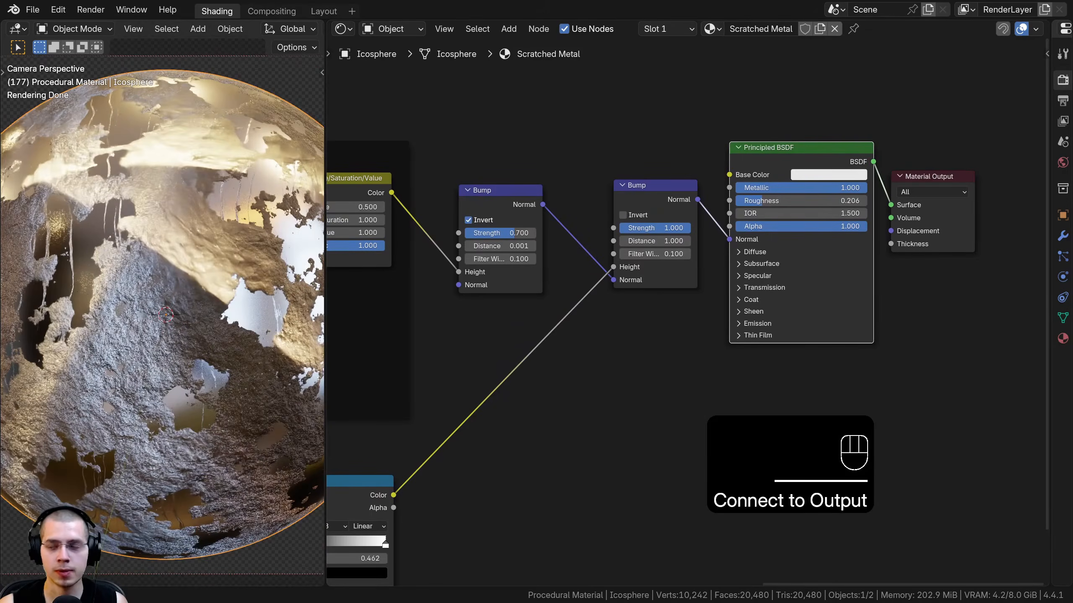
- Set the second Bump node's Strength to 0.07, enable Invert, and inspect the surface on the sphere
scroll(601, 146, up, 2)
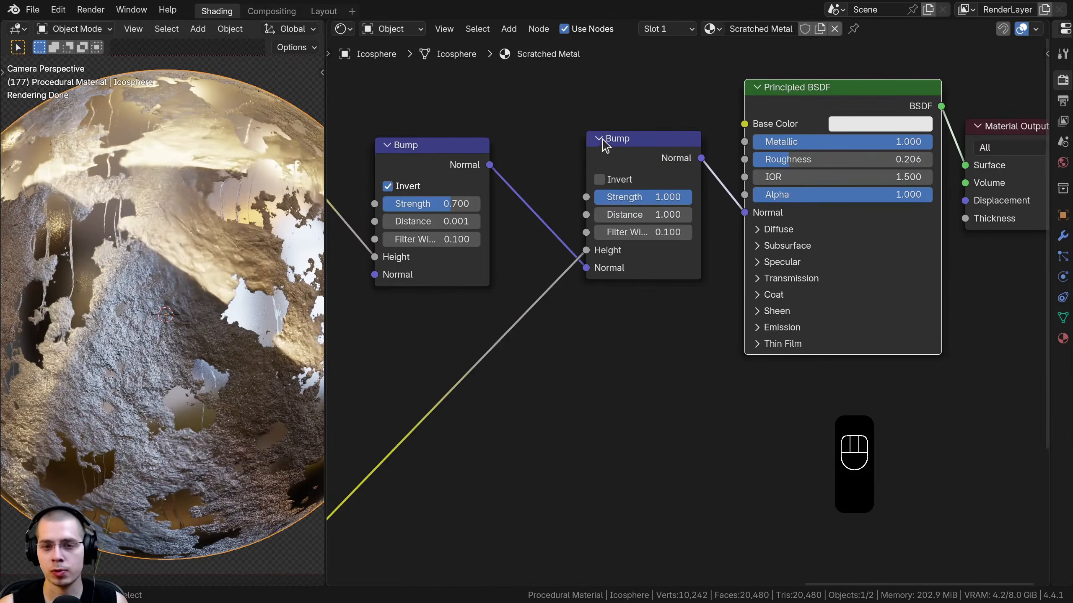
click(635, 195)
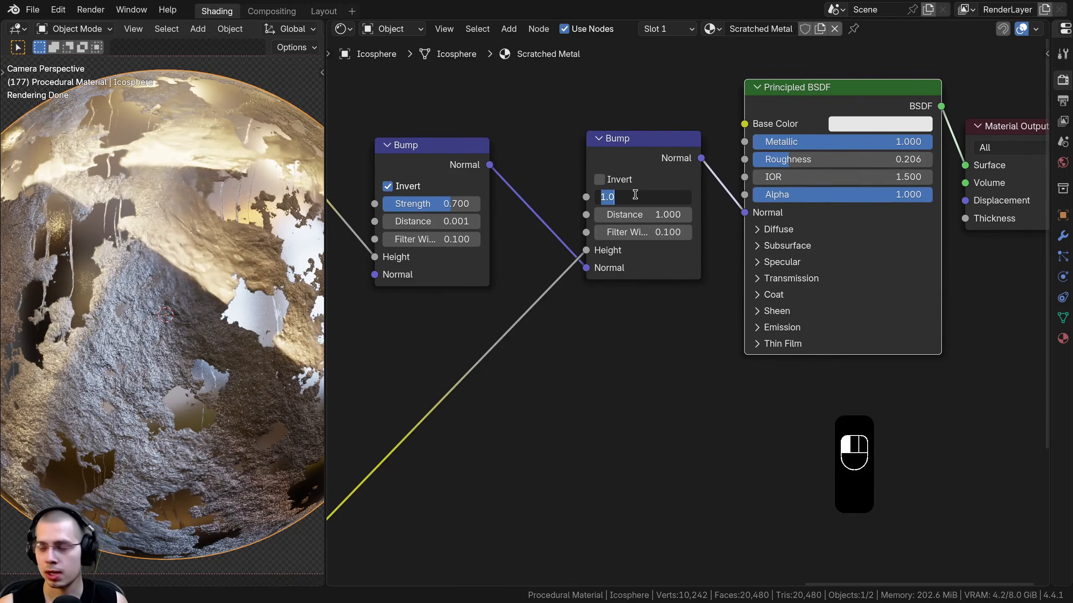
text(.0)
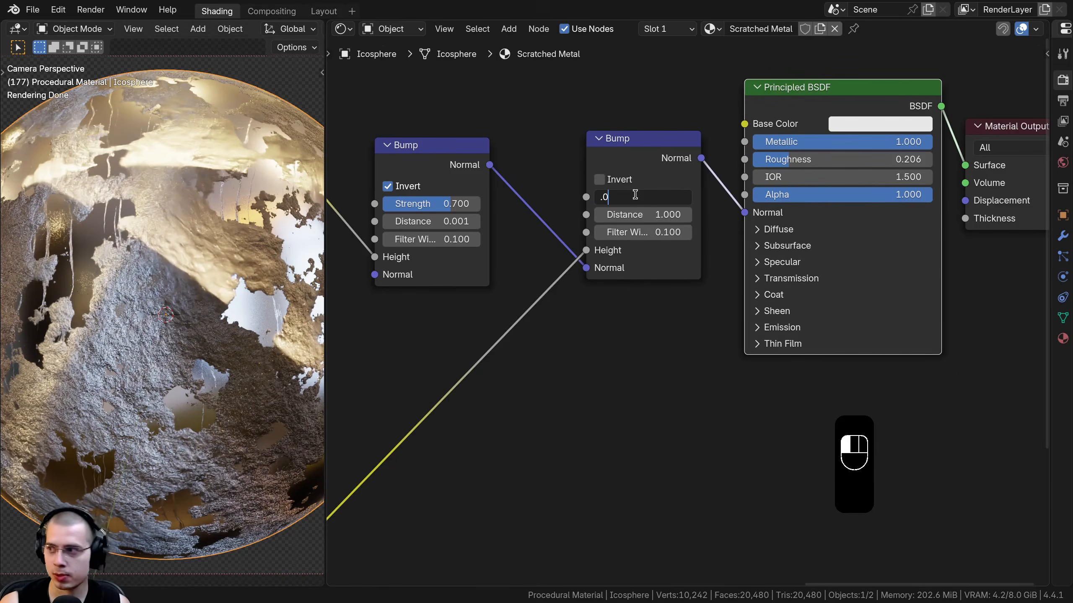
text(7)
key(Return)
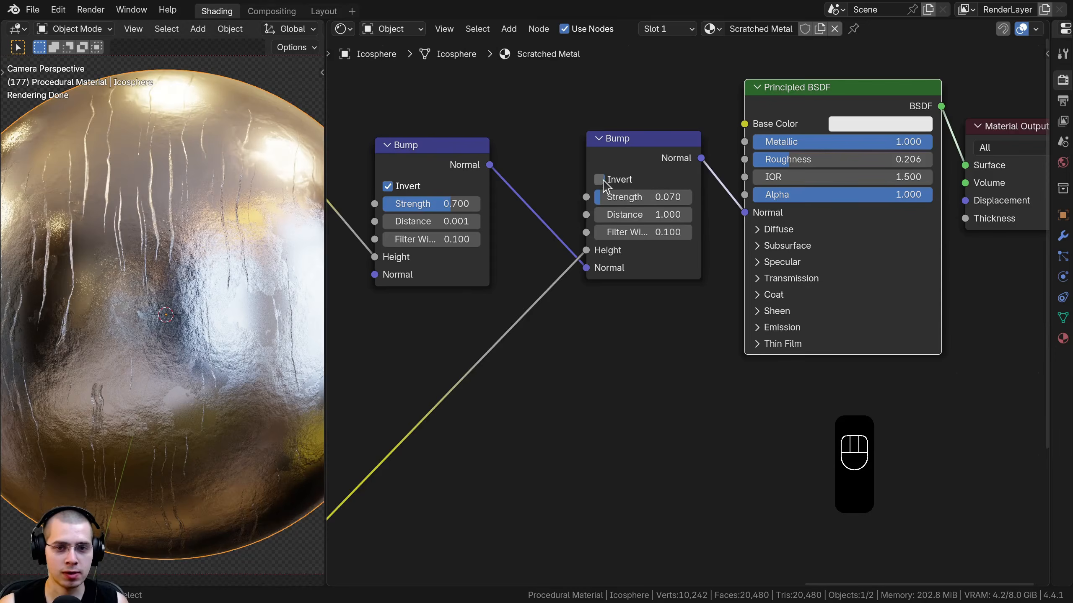
click(600, 180)
scroll(162, 391, down, 3)
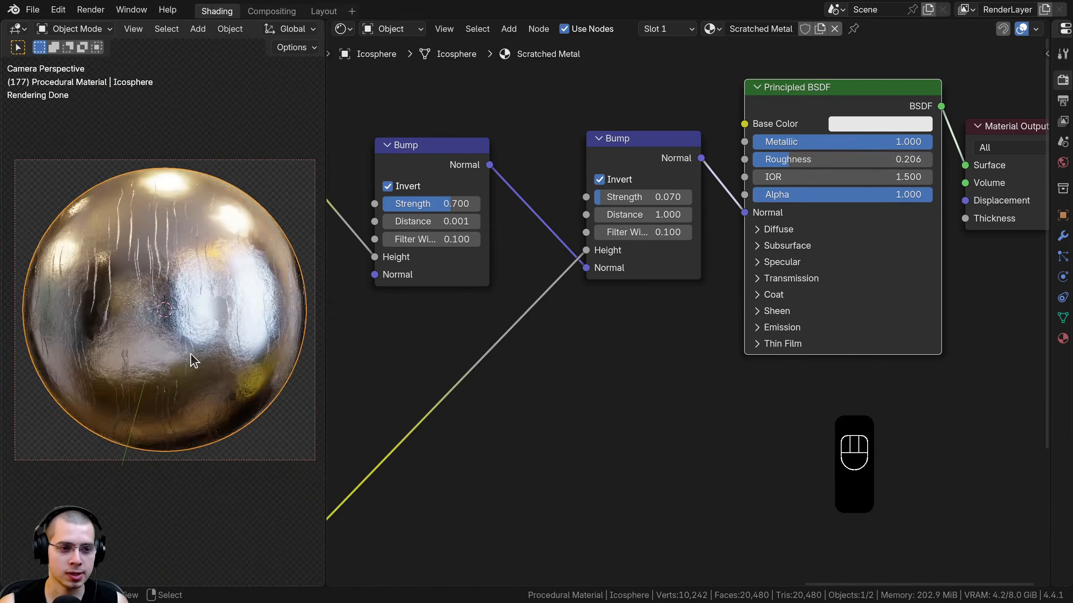
scroll(155, 312, up, 6)
shift+middle_drag(177, 232, 181, 370)
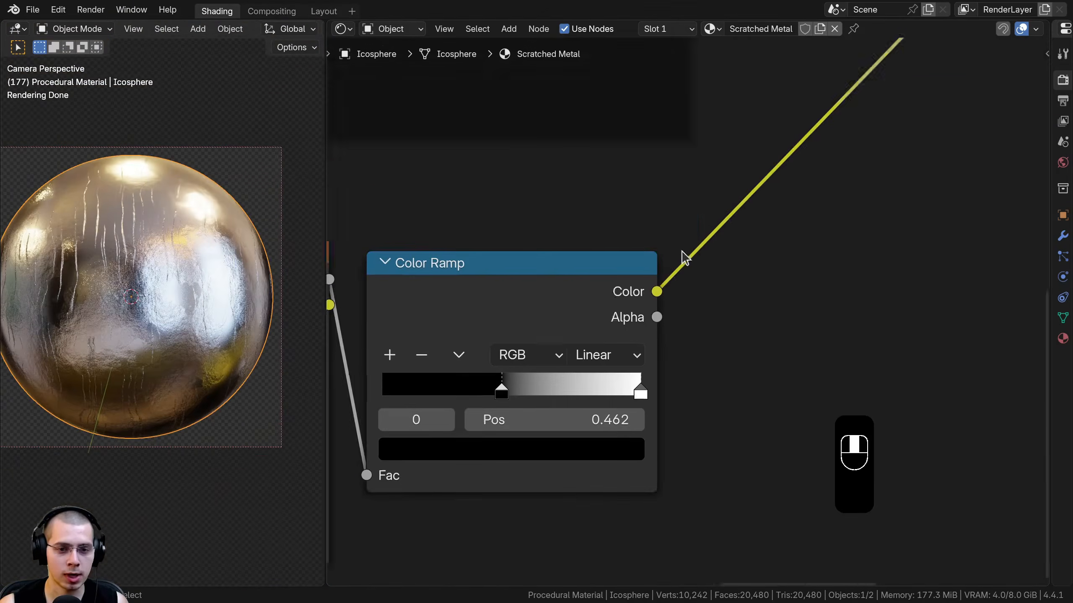
- Fine-tune the lower Color Ramp's black stop to position 0.445 while checking the bumps on the sphere
middle_drag(687, 258, 763, 169)
mouse_move(581, 301)
mouse_down()
mouse_move(536, 306)
mouse_move(576, 306)
mouse_up()
drag(693, 295, 719, 305)
drag(572, 303, 583, 307)
shift+middle_drag(159, 298, 141, 308)
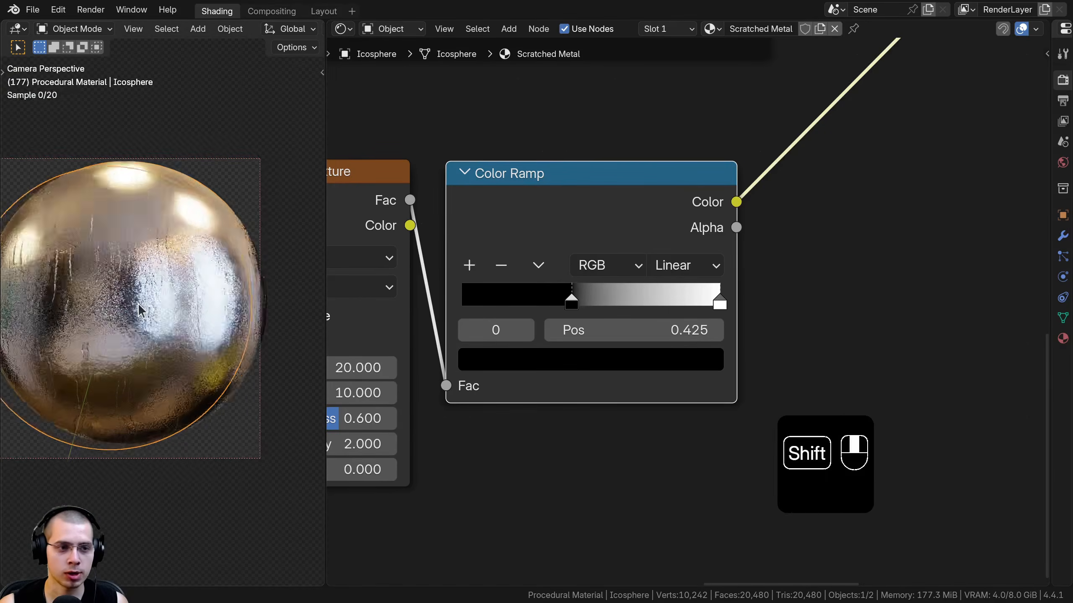
scroll(141, 308, up, 5)
mouse_move(585, 304)
mouse_down()
mouse_move(634, 310)
mouse_move(522, 308)
mouse_move(584, 310)
mouse_up()
scroll(60, 316, down, 8)
- Duplicate the lower Noise Texture with its Mapping link kept and place the copy above the Scratches frame
scroll(496, 204, down, 15)
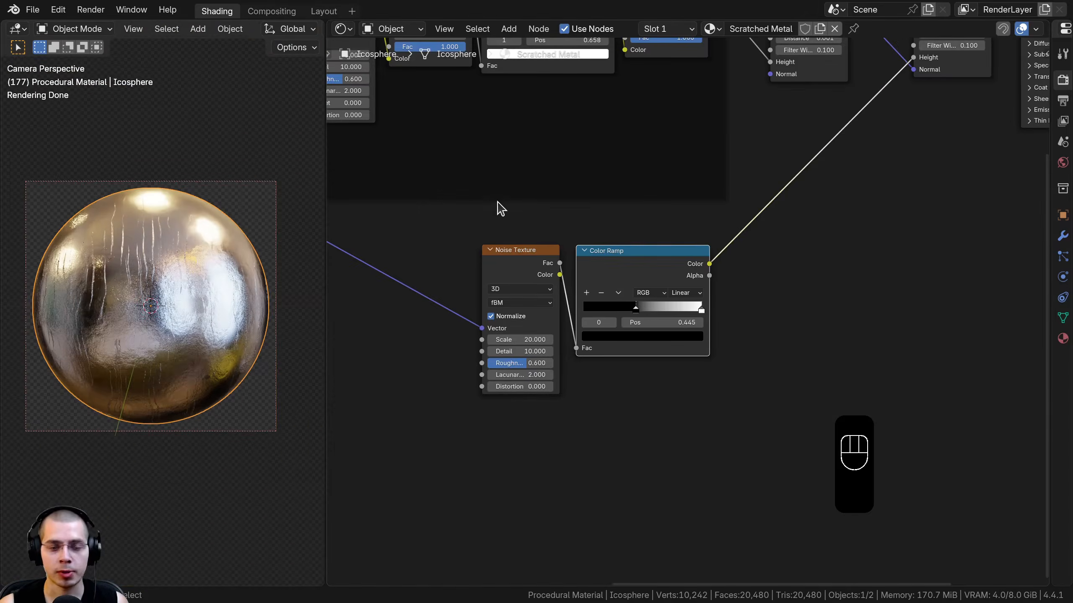
middle_drag(548, 216, 522, 323)
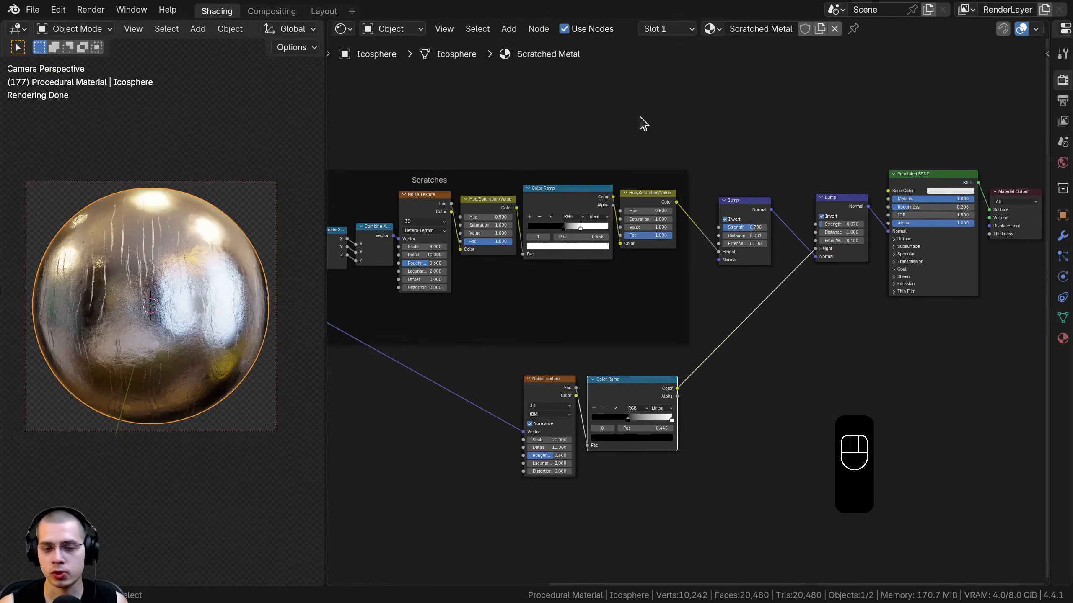
middle_drag(581, 141, 564, 223)
scroll(563, 223, up, 1)
middle_drag(509, 494, 551, 492)
click(534, 451)
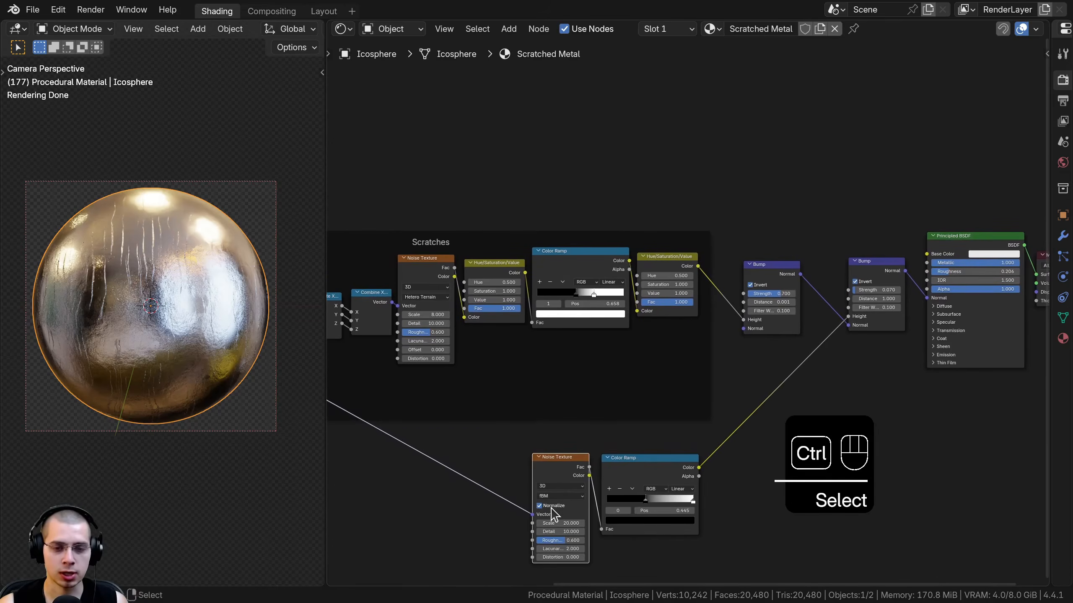
key(shift+ctrl+d)
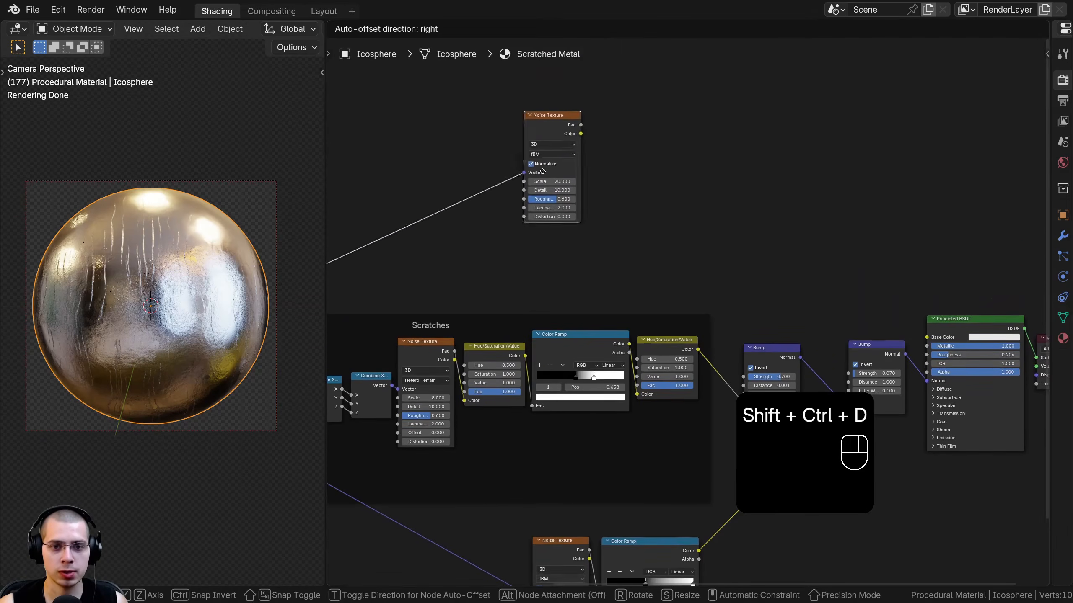
click(537, 223)
- Check the duplicated Noise Texture's link to the Mapping node and preview its noise up close on the sphere
middle_drag(359, 376, 465, 351)
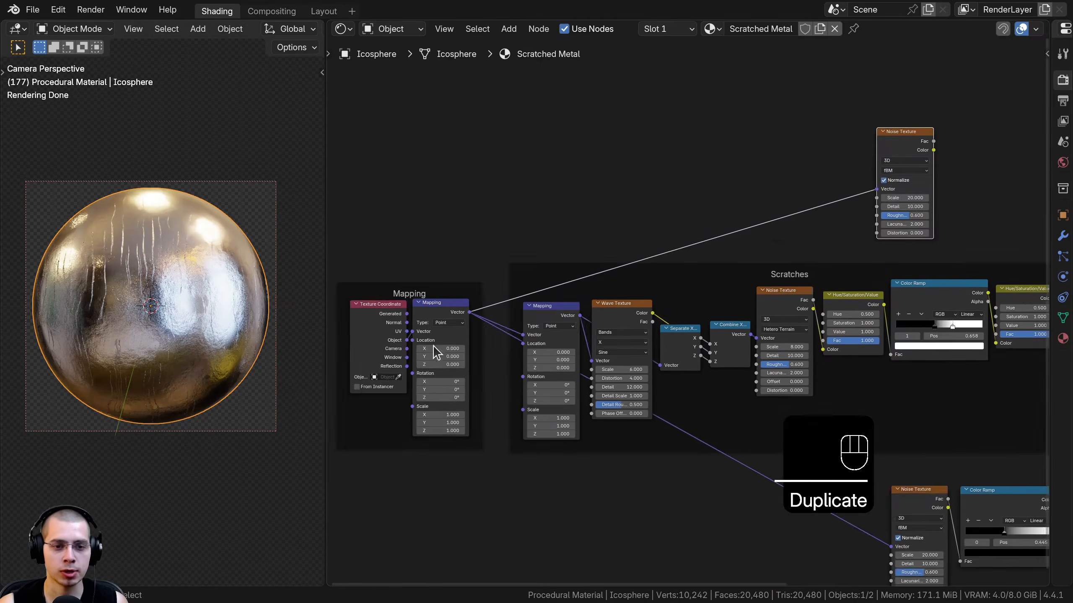
middle_drag(880, 293, 571, 375)
scroll(571, 376, up, 3)
ctrl+shift+click(599, 226)
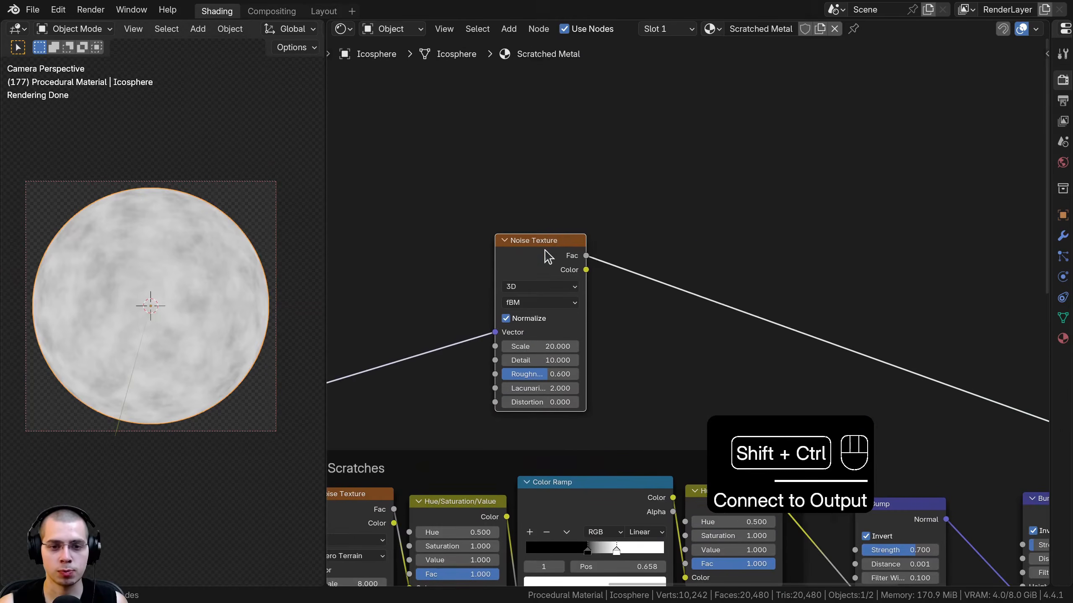
middle_drag(546, 249, 612, 254)
scroll(99, 319, up, 3)
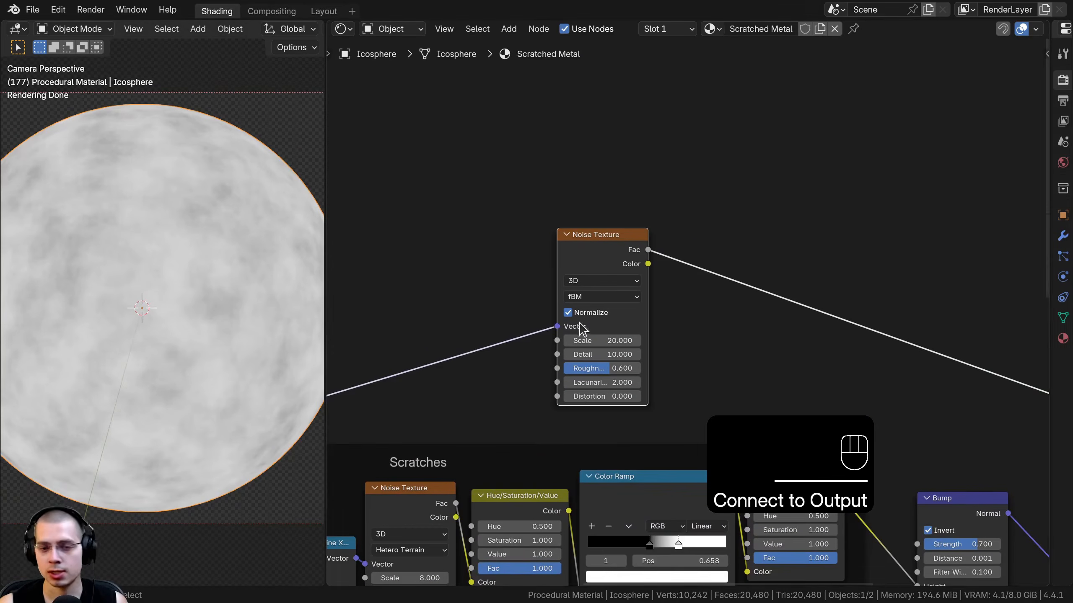
- Set the upper Noise Texture's Scale to 15 and its Roughness to 1.0
scroll(578, 328, up, 2)
click(560, 357)
text(1)
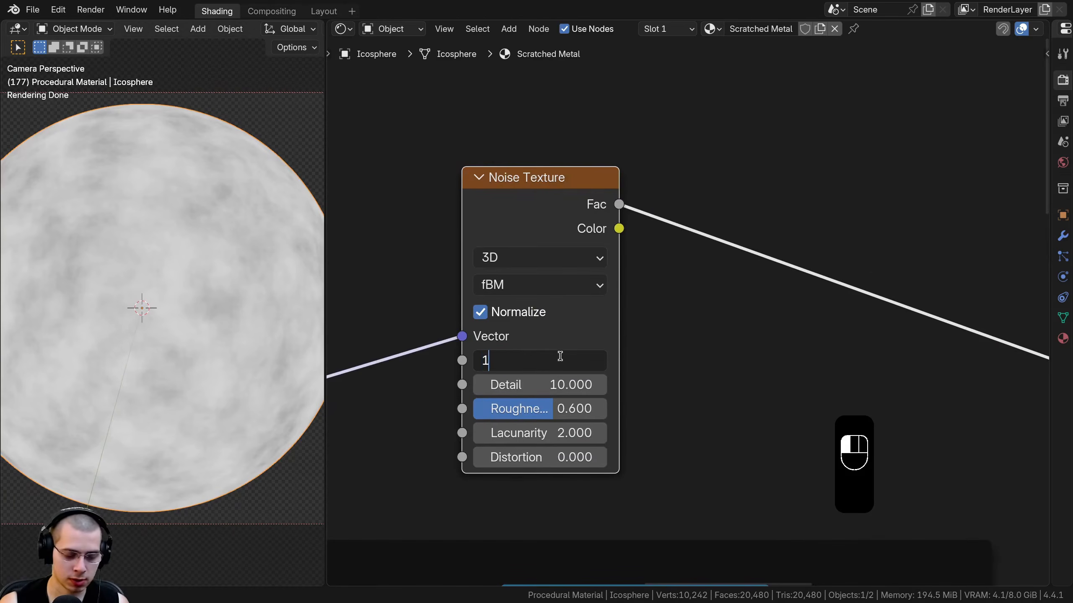
text(5)
key(Return)
middle_drag(551, 361, 567, 351)
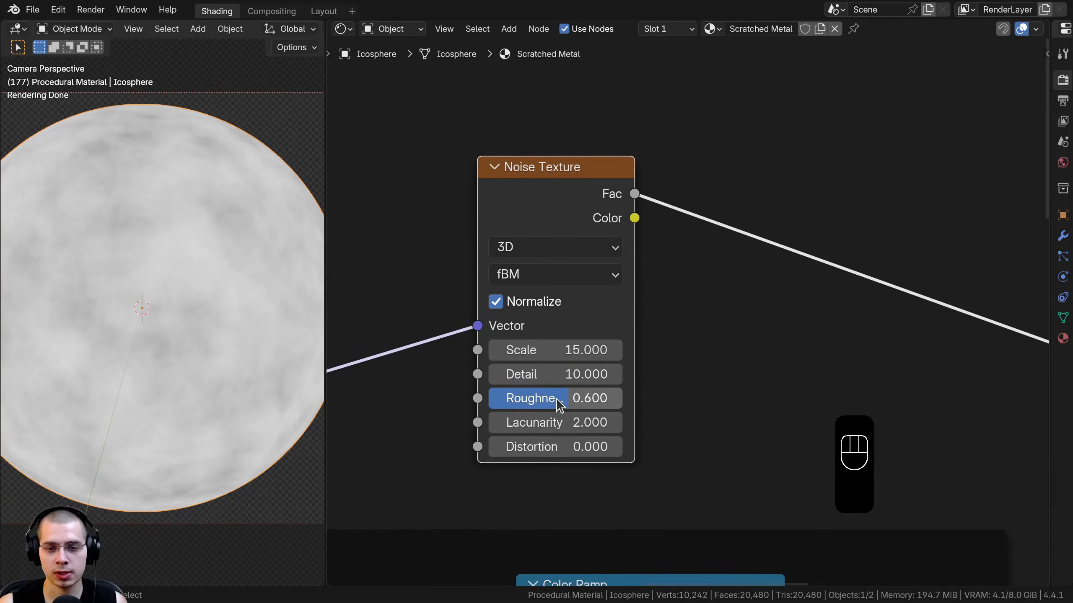
drag(557, 402, 610, 403)
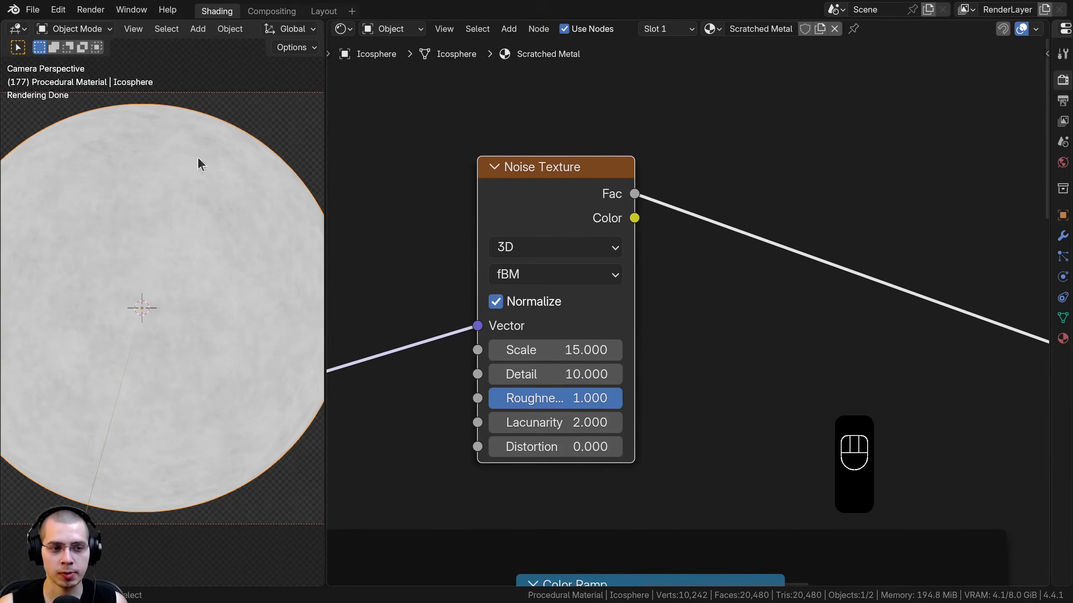
- Set the upper Noise Texture's Lacunarity to 3 and test small variations of it against the sphere preview
drag(546, 423, 546, 423)
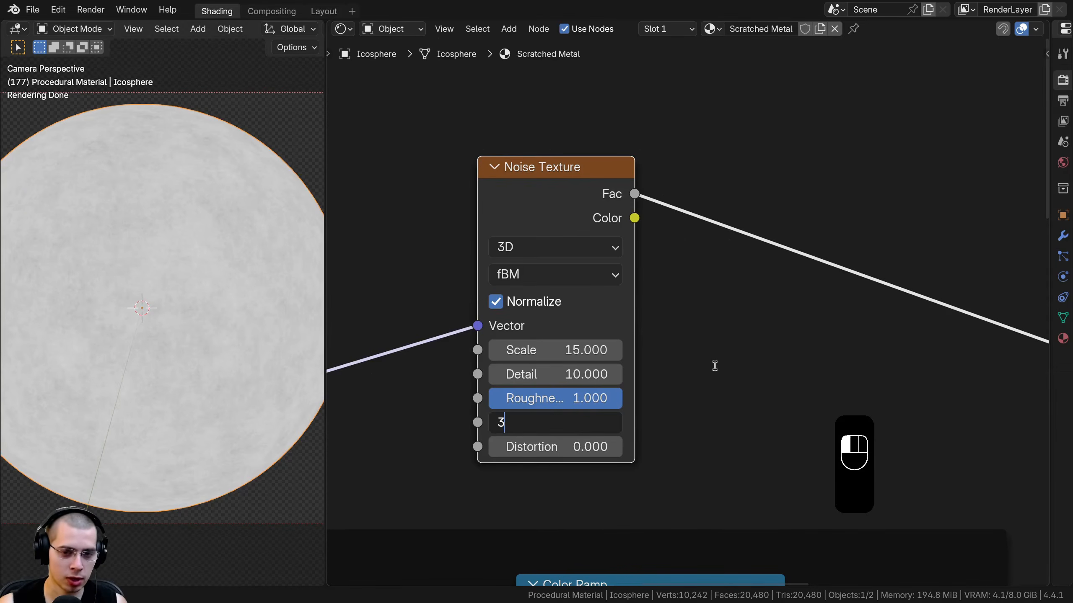
key(Return)
scroll(256, 371, up, 5)
shift+drag(549, 422, 560, 423)
right_click(530, 422)
scroll(169, 304, down, 5)
scroll(737, 272, down, 2)
middle_drag(737, 273, 650, 256)
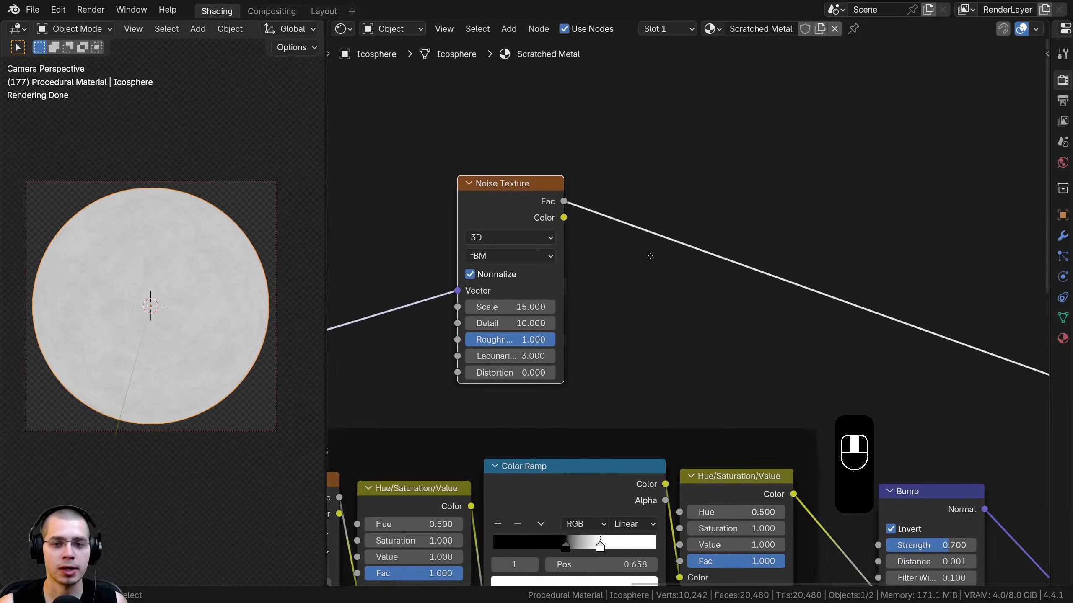
- Insert a Mix Color node after the upper Noise Texture and feed the noise Fac into its Factor input
key(shift+a)
mouse_move(718, 202)
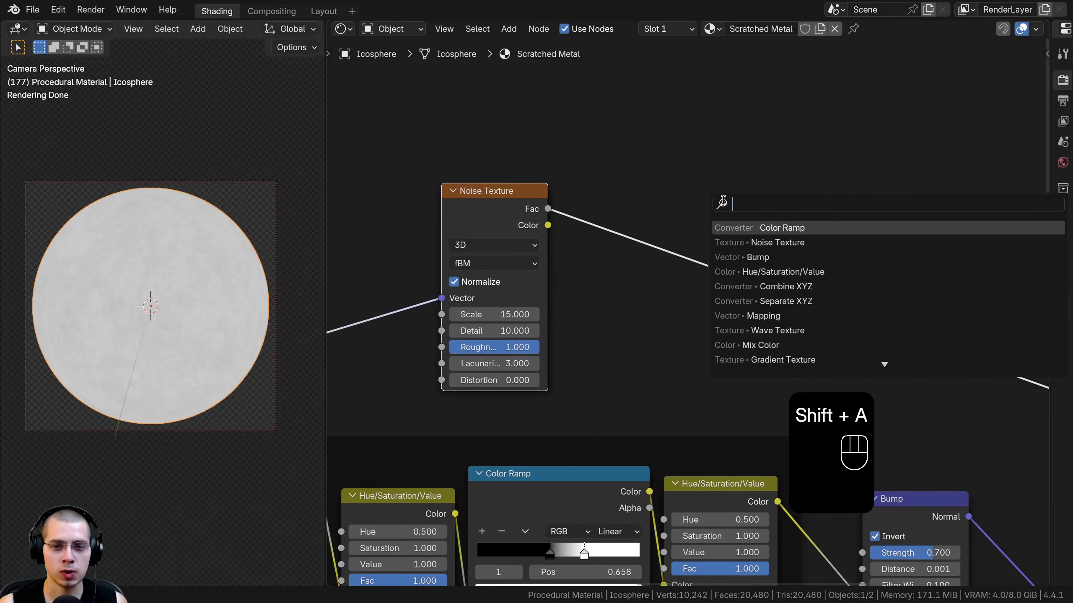
text(mix)
key(Down)
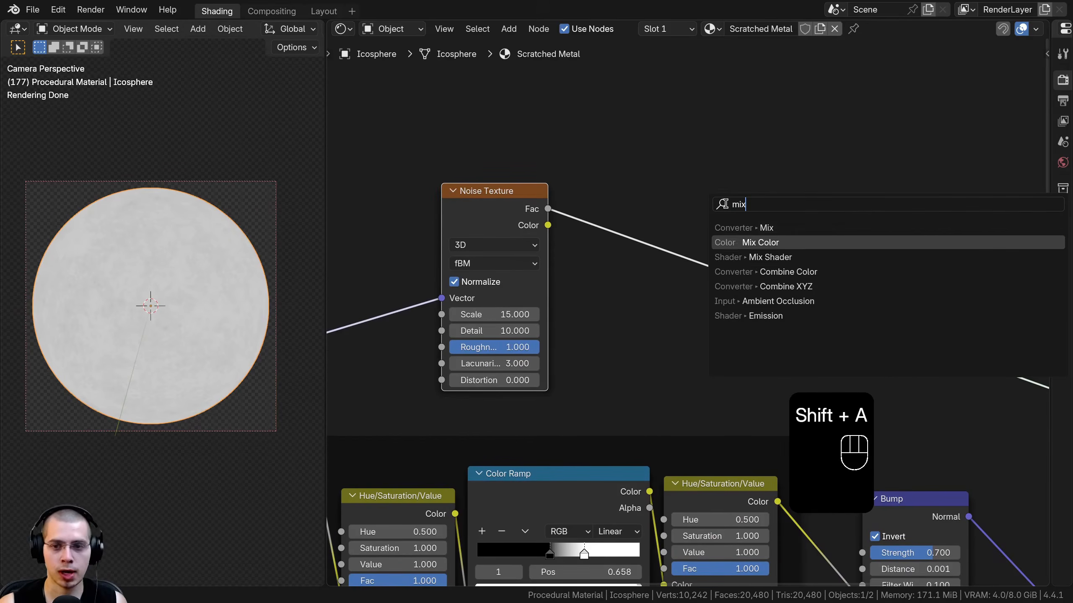
key(Return)
click(470, 173)
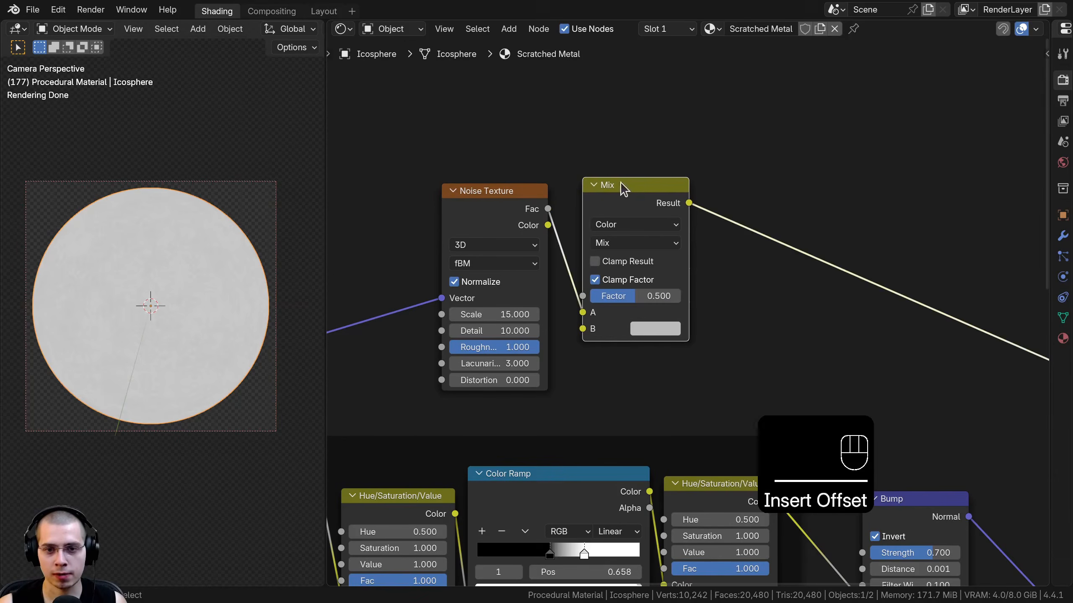
drag(620, 187, 634, 196)
scroll(518, 182, up, 3)
mouse_move(570, 322)
mouse_down()
mouse_move(560, 298)
mouse_move(572, 303)
mouse_up()
- Paste a light grey into the Mix node's color A and the darker grey #ADADADFF into color B, and check both colors
drag(635, 142, 638, 148)
drag(640, 160, 634, 150)
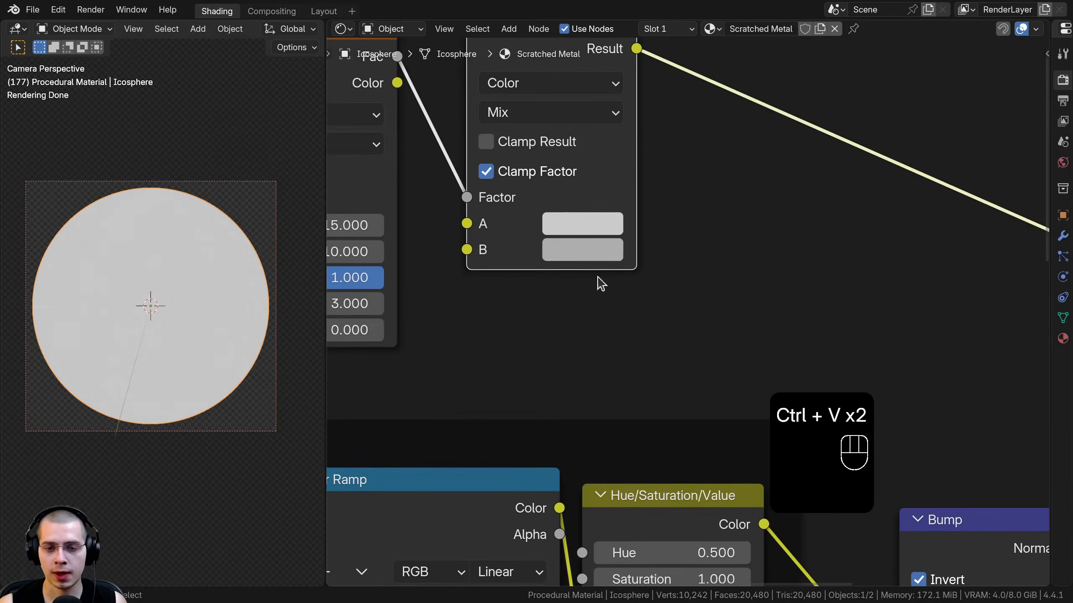
middle_drag(577, 252, 580, 264)
scroll(179, 269, up, 2)
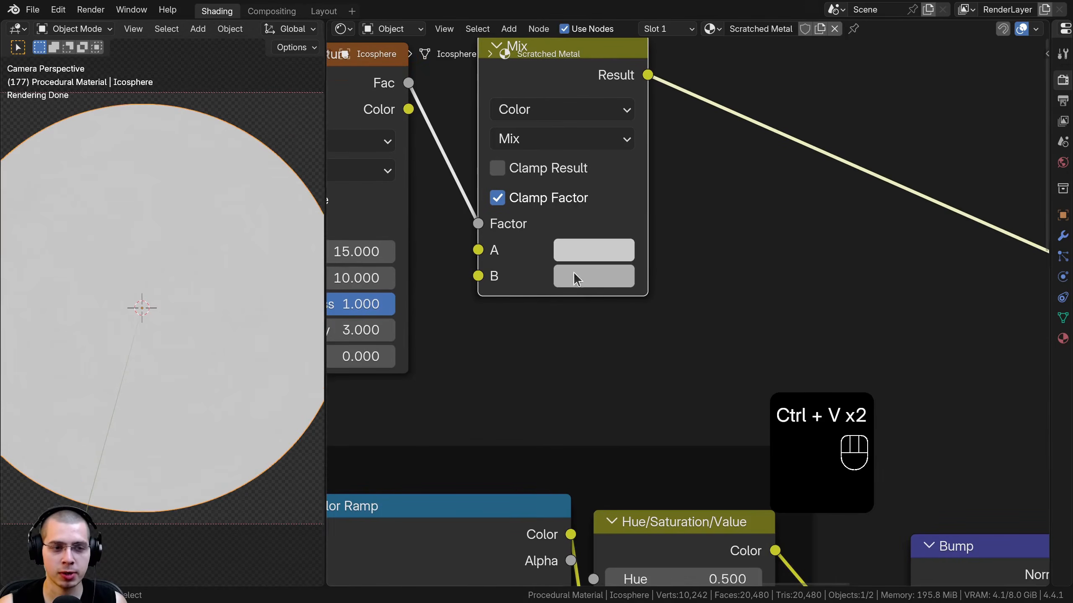
middle_drag(593, 220, 613, 236)
middle_drag(620, 300, 626, 312)
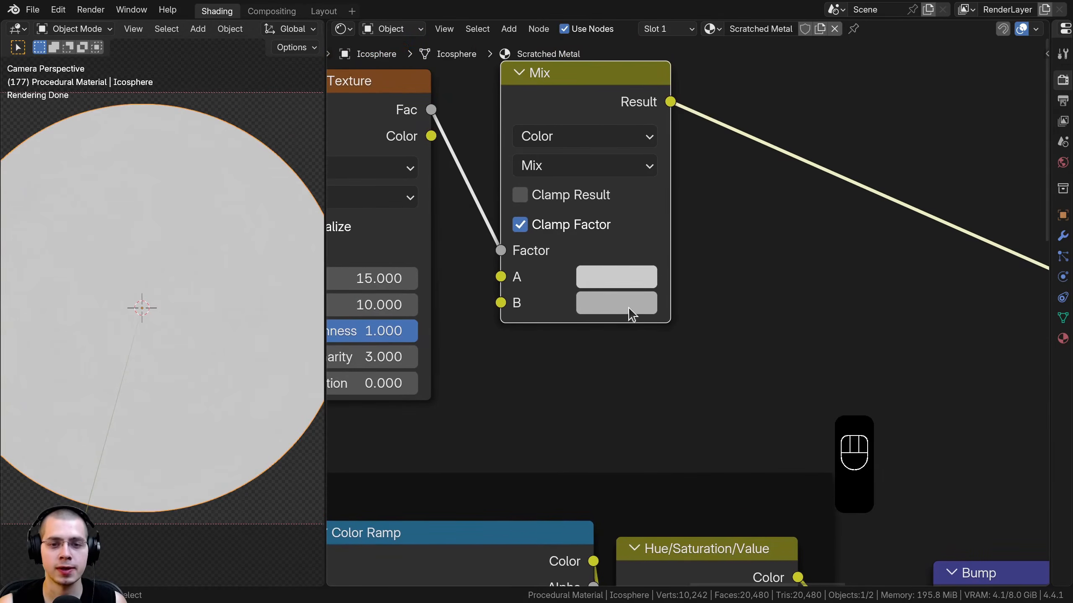
middle_drag(605, 277, 625, 422)
click(625, 423)
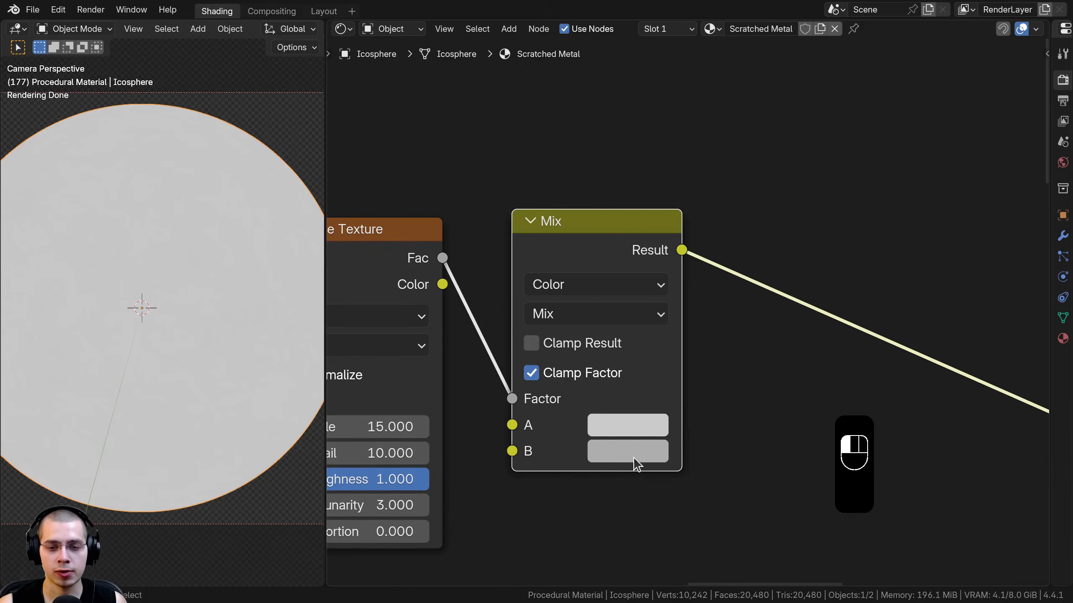
click(634, 460)
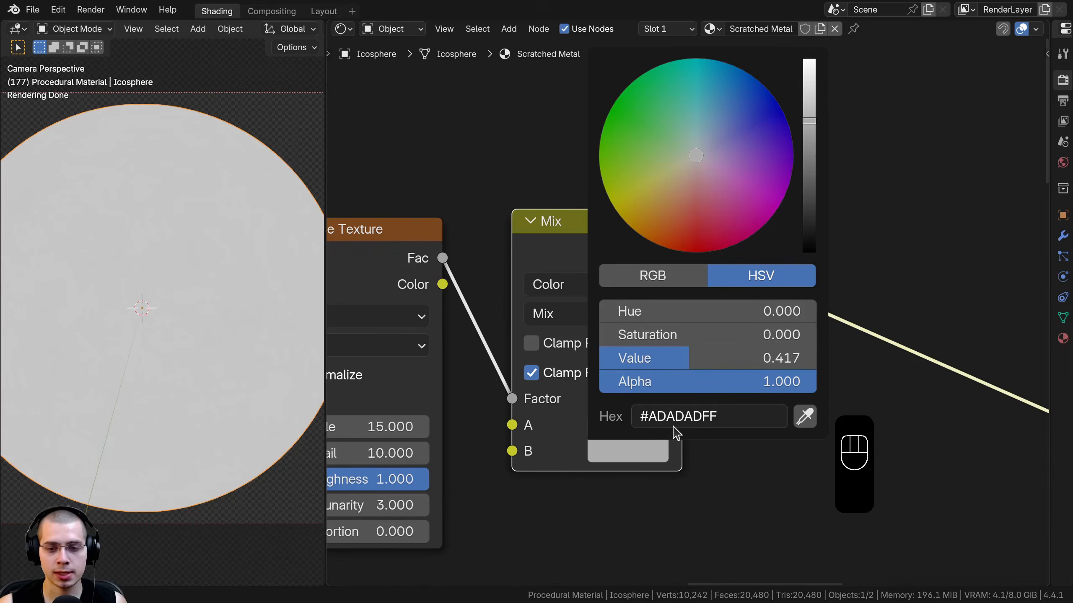
- Link the Mix node's Result to the Base Color of the Principled BSDF
scroll(691, 200, down, 6)
middle_drag(690, 200, 550, 67)
scroll(553, 127, down, 6)
drag(554, 186, 618, 106)
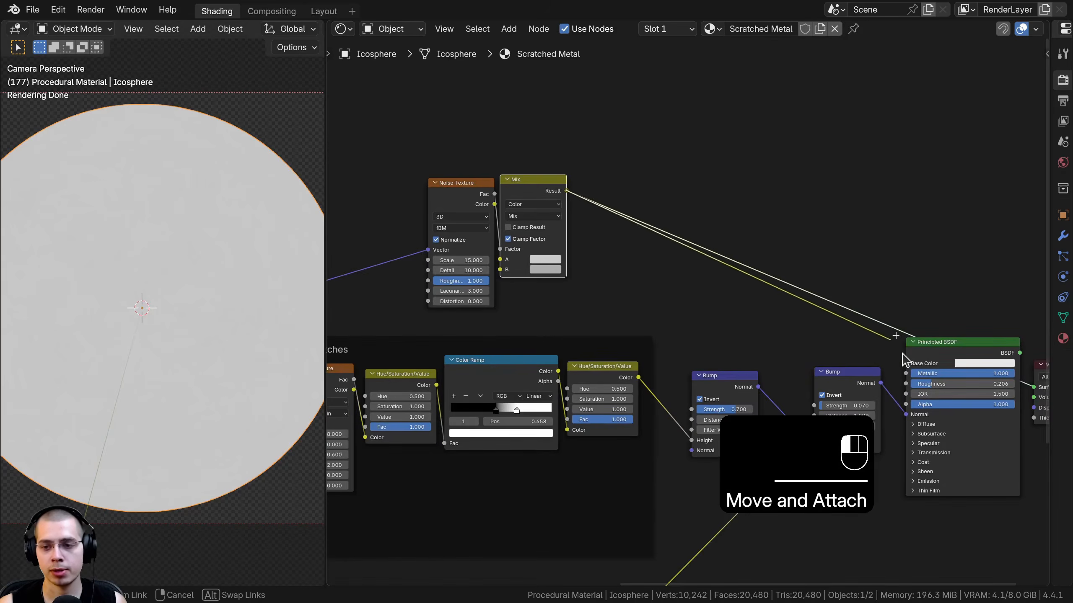
drag(901, 350, 905, 363)
- Reconnect the Principled BSDF to the Material Output surface and tidy the output node's position
middle_drag(1003, 319, 719, 233)
scroll(718, 232, up, 1)
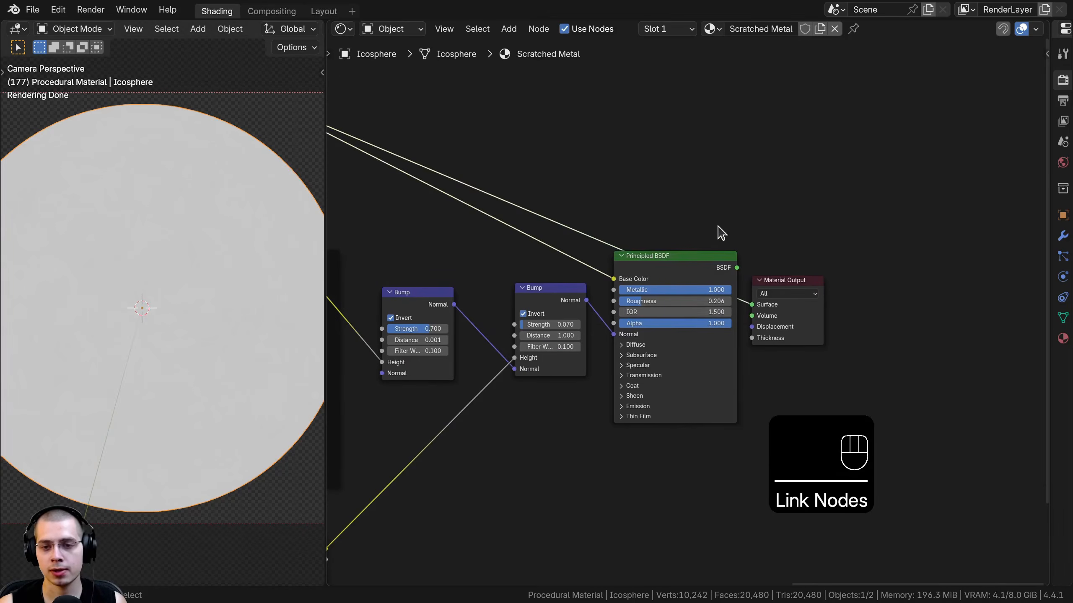
ctrl+shift+click(665, 256)
drag(804, 286, 802, 272)
scroll(421, 267, down, 4)
middle_drag(421, 267, 724, 254)
key(a)
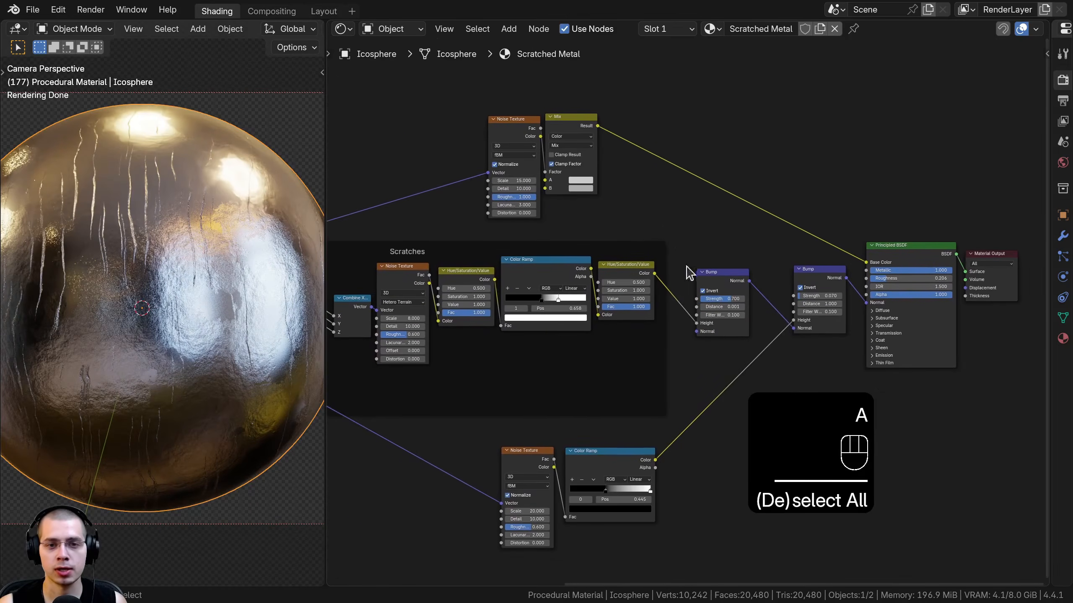
- Enclose the upper Noise Texture and Mix nodes in a frame labeled "Color"
middle_drag(600, 187, 614, 208)
drag(573, 148, 578, 156)
middle_drag(719, 109, 766, 122)
drag(755, 112, 473, 210)
key(ctrl+j)
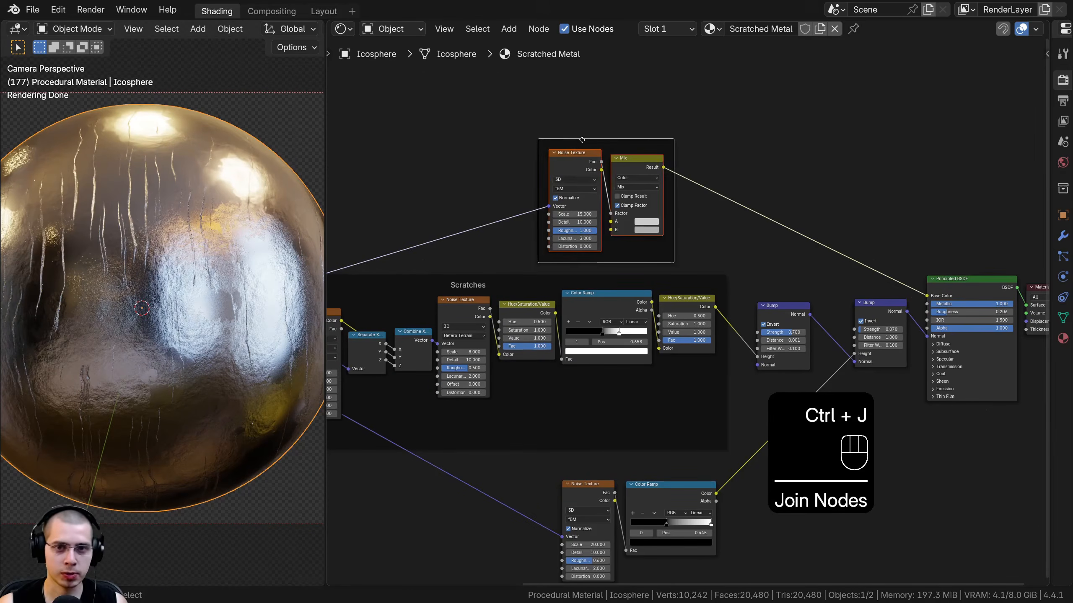
drag(582, 140, 579, 135)
key(F2)
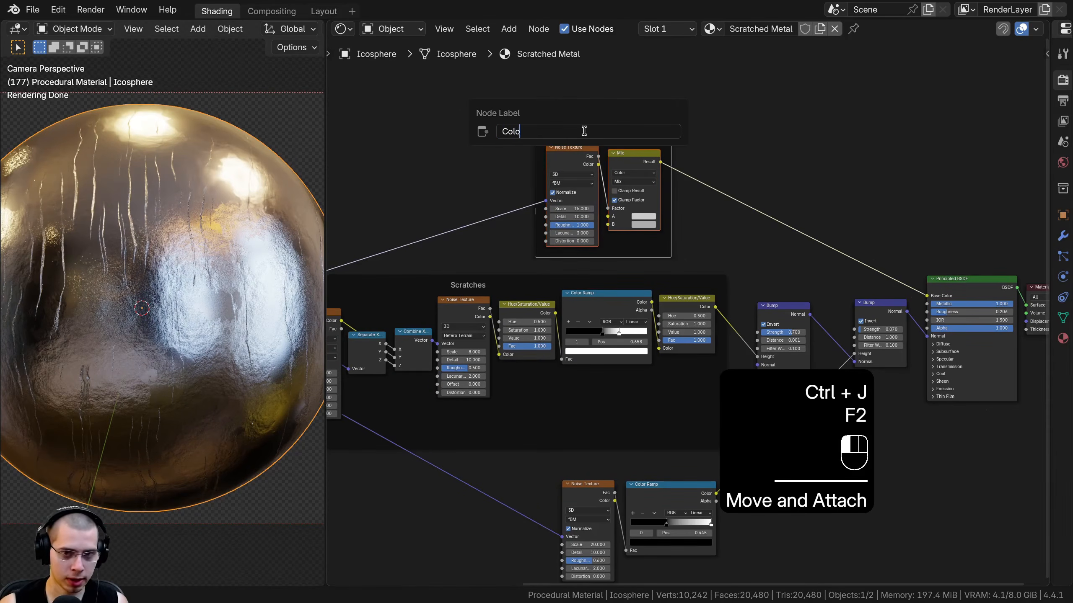
key(a)
- Enclose the lower Noise Texture and its Color Ramp in a frame labeled "Noise Bump"
middle_drag(680, 444, 669, 270)
drag(779, 464, 537, 335)
key(ctrl+j)
click(604, 300)
key(F2)
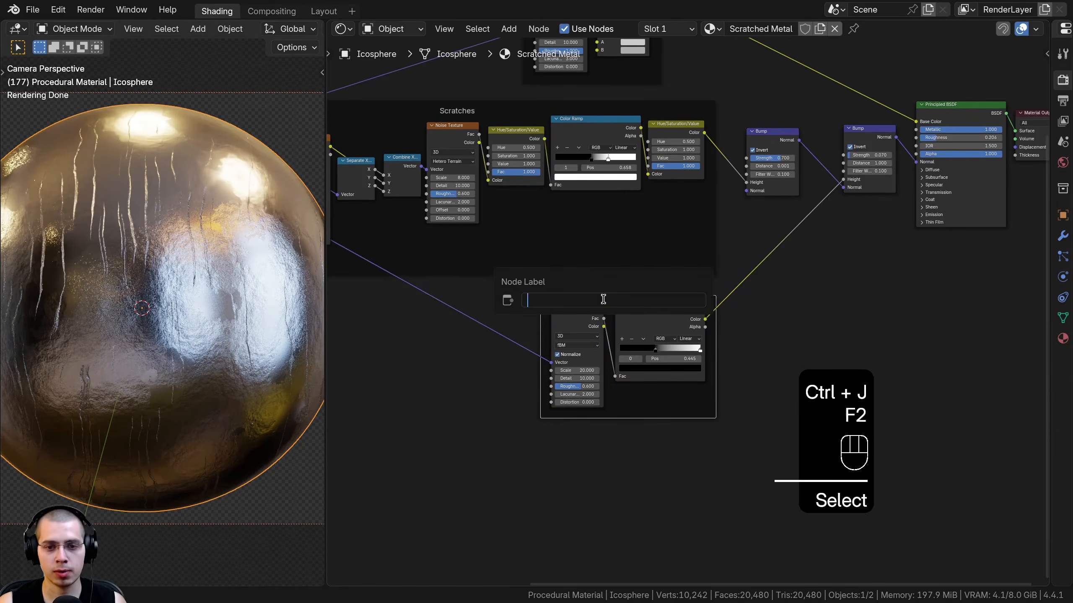
text(Noise Bump)
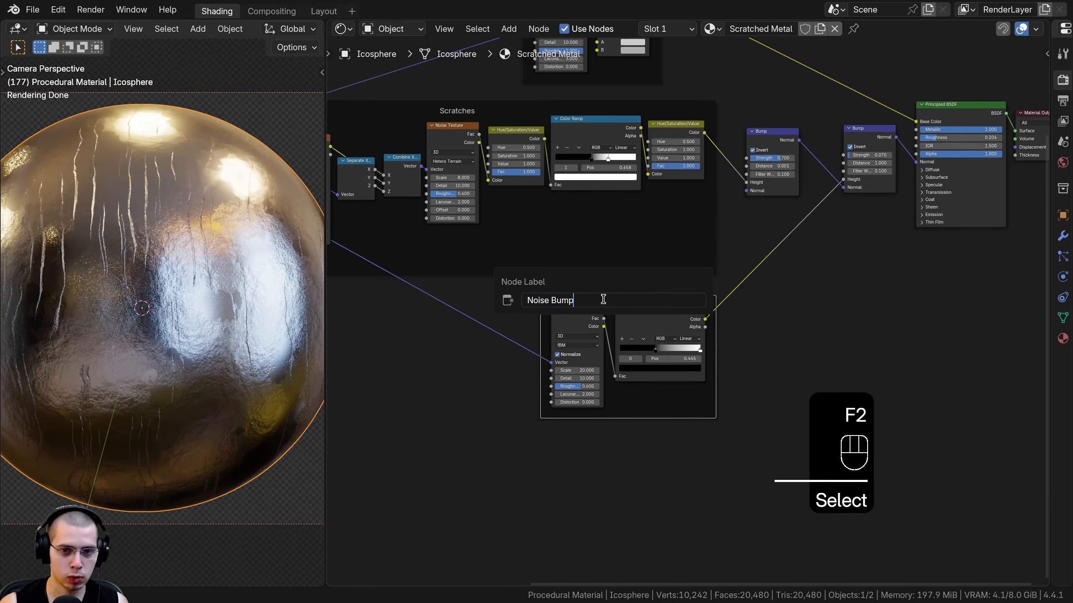
key(Return)
- Duplicate the scratch Bump node, insert the copy between the two existing Bump nodes, and reset its values to defaults
middle_drag(439, 242, 434, 270)
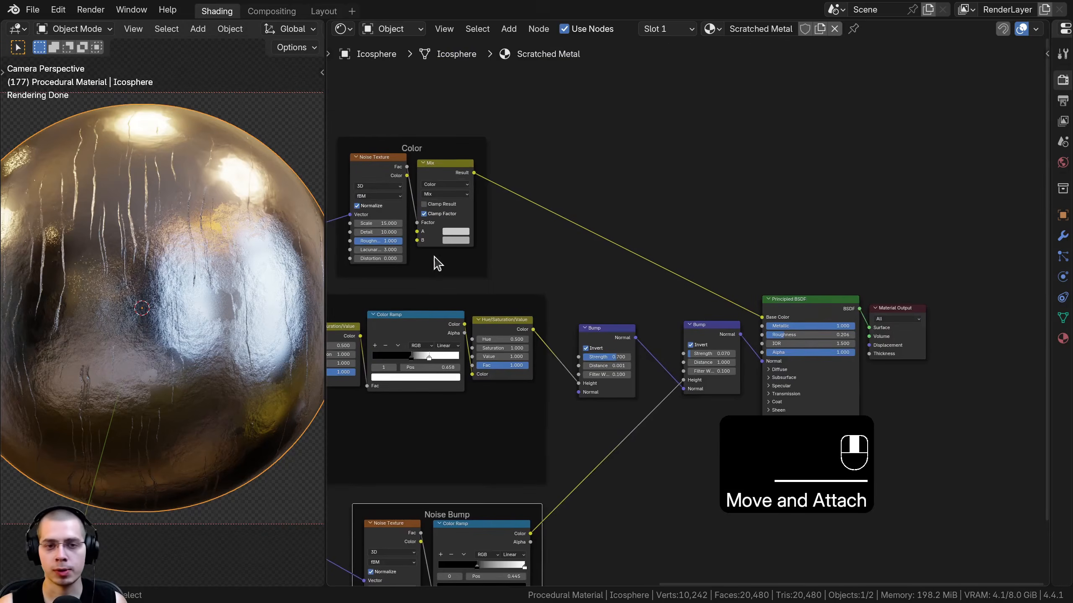
scroll(625, 295, up, 2)
drag(592, 340, 540, 346)
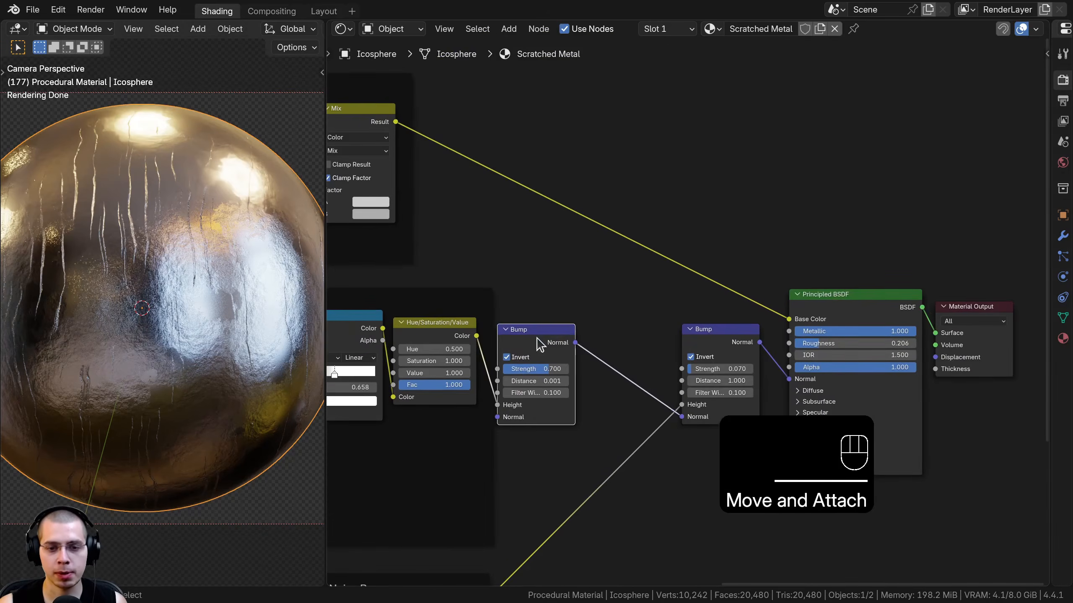
key(shift+d)
click(628, 330)
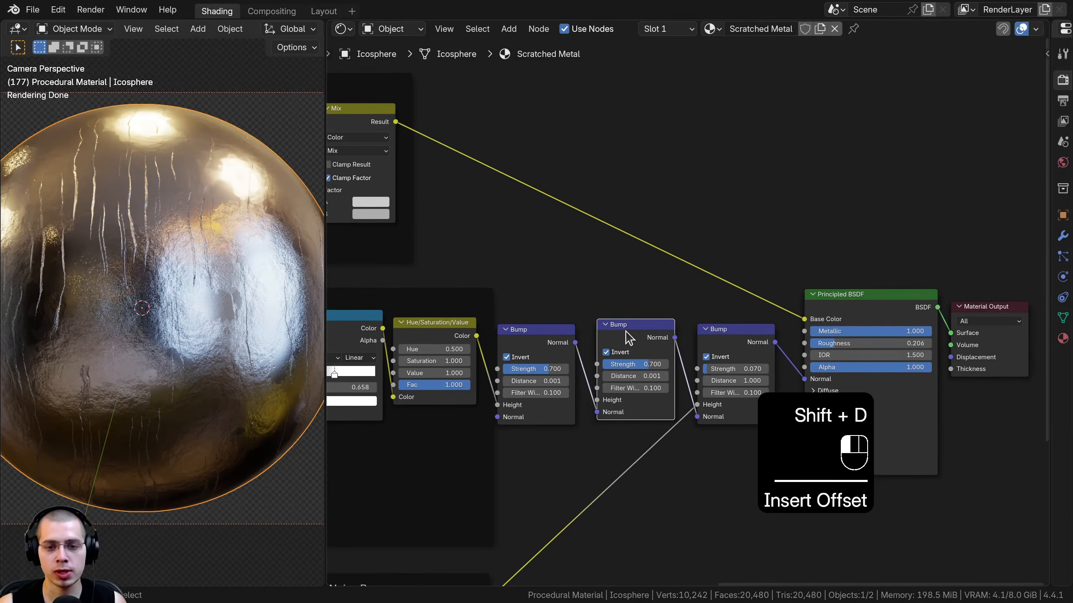
key(BackSpace)
- Link the Mix node's Result to the Height input of the new middle Bump node
scroll(523, 132, up, 3)
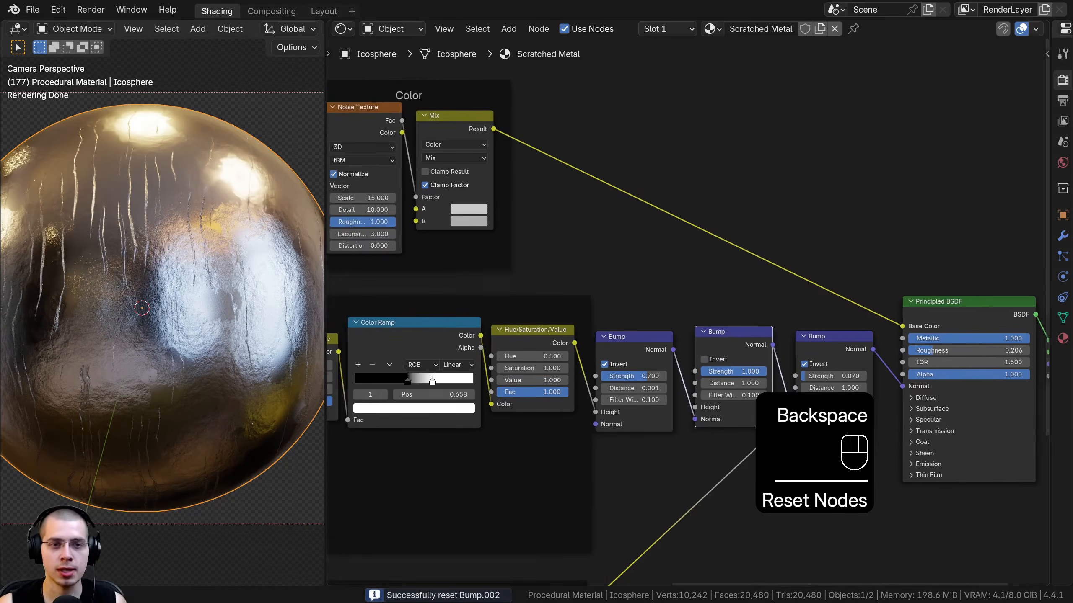
scroll(524, 132, down, 2)
click(502, 121)
scroll(477, 122, up, 1)
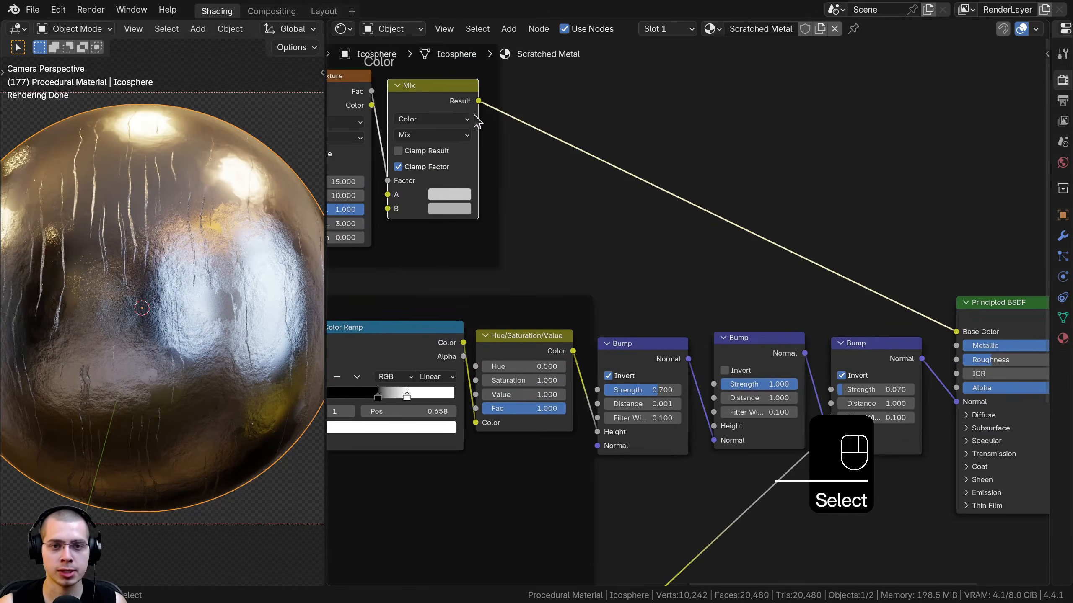
drag(479, 100, 713, 426)
drag(756, 355, 756, 357)
- Set the middle Bump node's Strength to 0.01 and inspect its effect up close on the sphere
scroll(642, 270, up, 3)
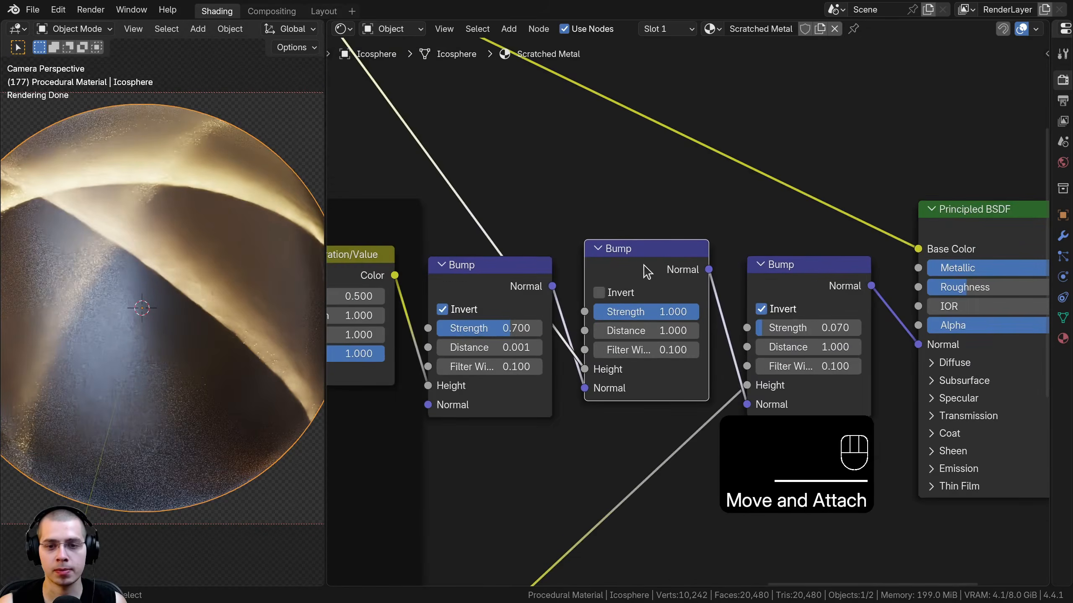
click(632, 325)
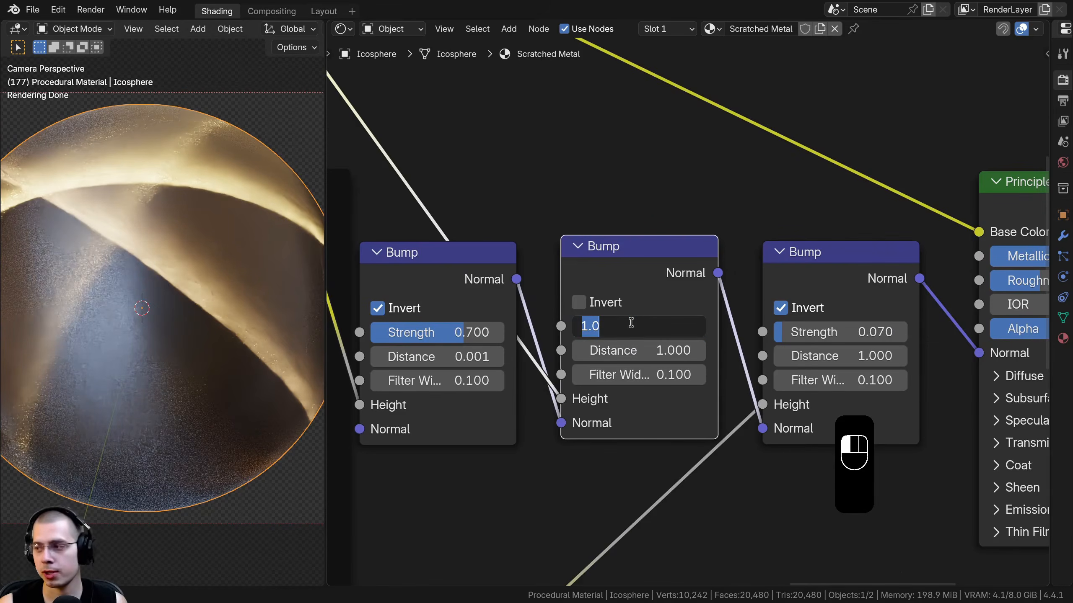
text(.0)
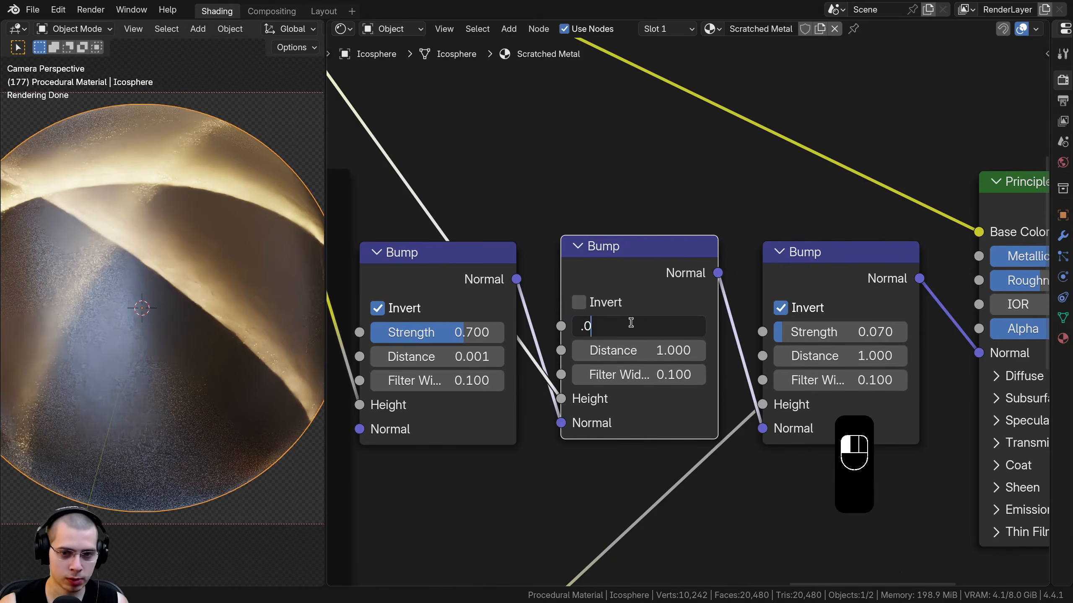
text(1)
key(Return)
scroll(194, 277, up, 10)
shift+middle_drag(196, 282, 186, 277)
drag(637, 326, 746, 325)
right_click(612, 326)
scroll(663, 285, down, 2)
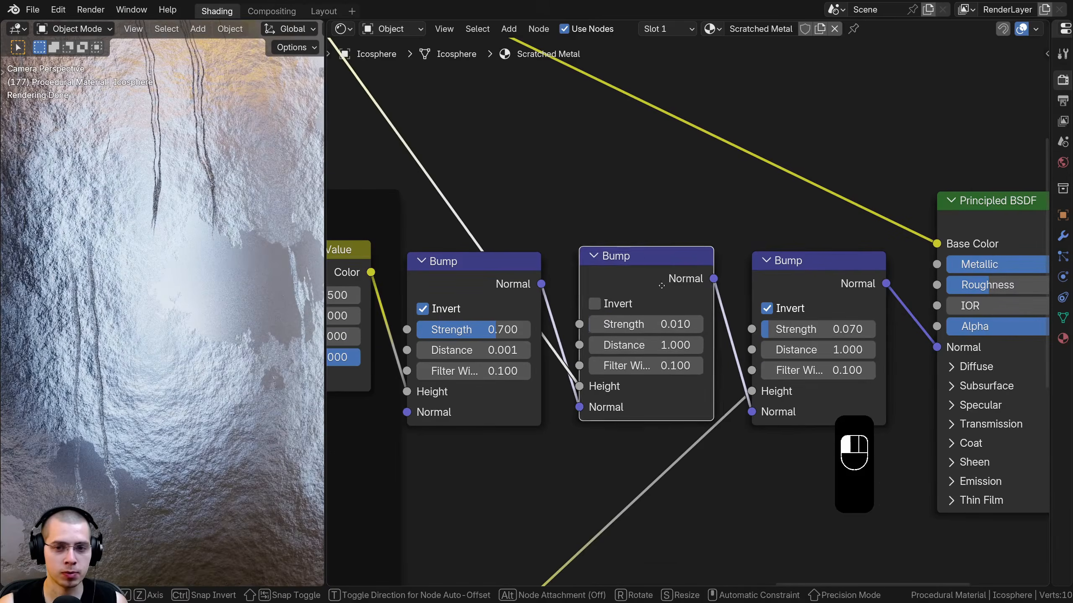
- Move the three Bump nodes slightly lower together and tighten the spacing between them
click(663, 285)
key(b)
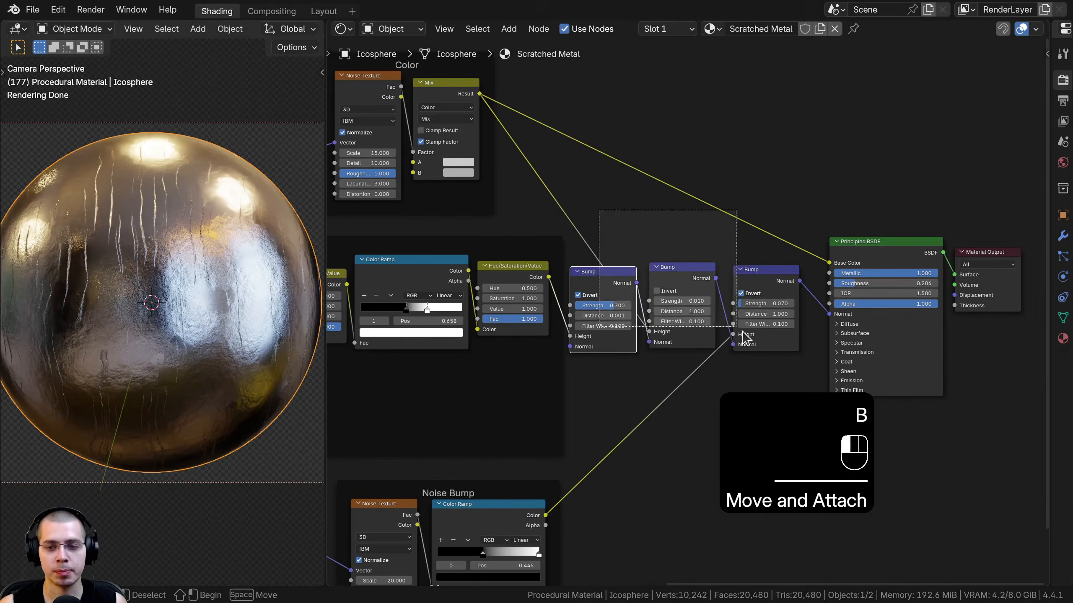
drag(570, 283, 768, 376)
key(g)
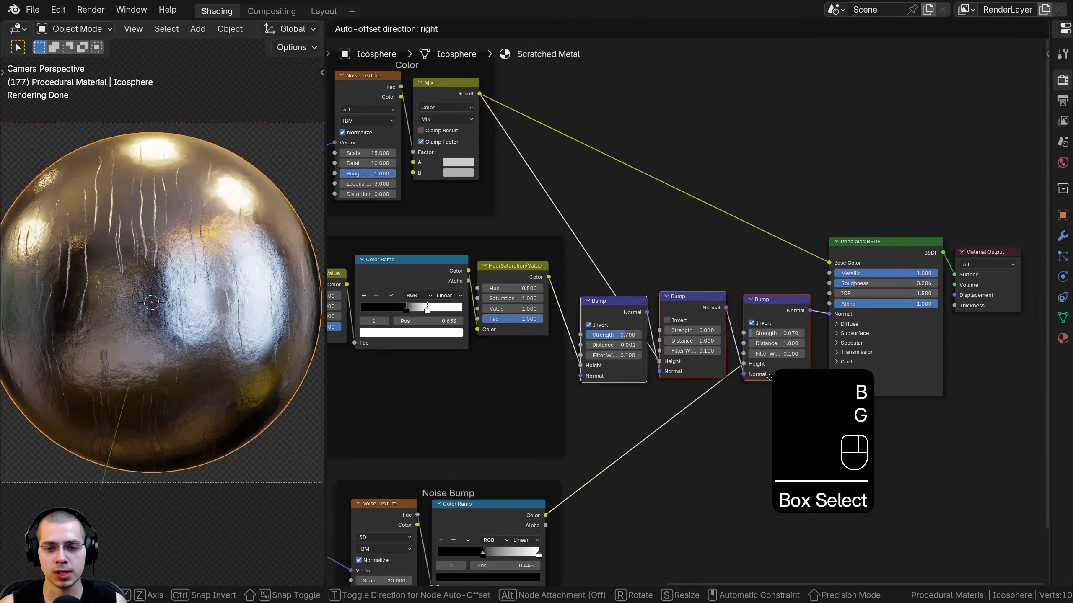
click(769, 378)
key(s)
click(735, 298)
- Enclose the three Bump nodes in a frame labeled "Bump"
key(ctrl+j)
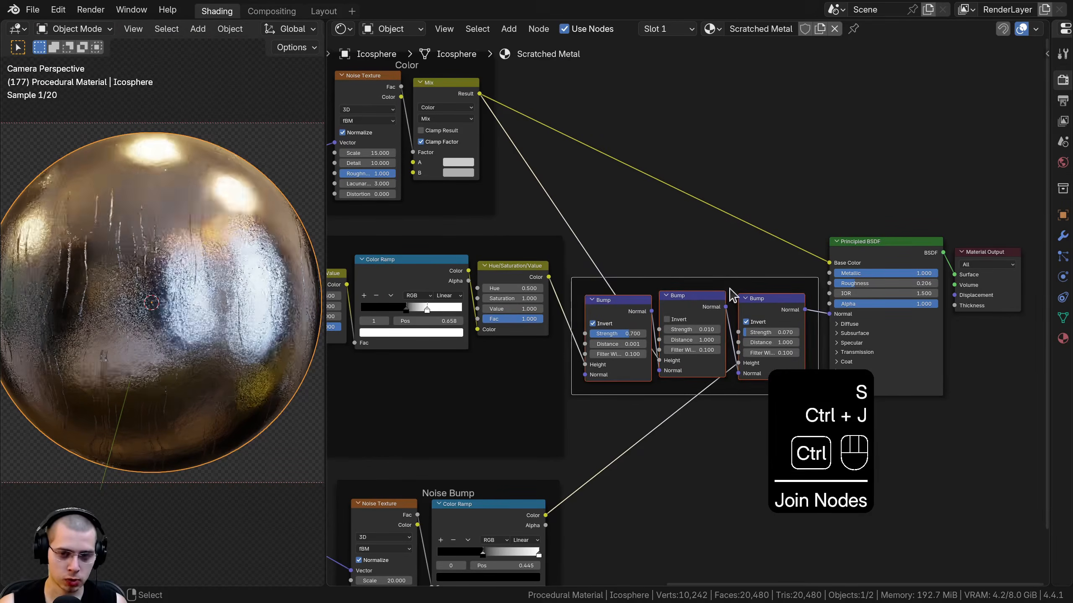
click(734, 296)
key(F2)
text(Bi)
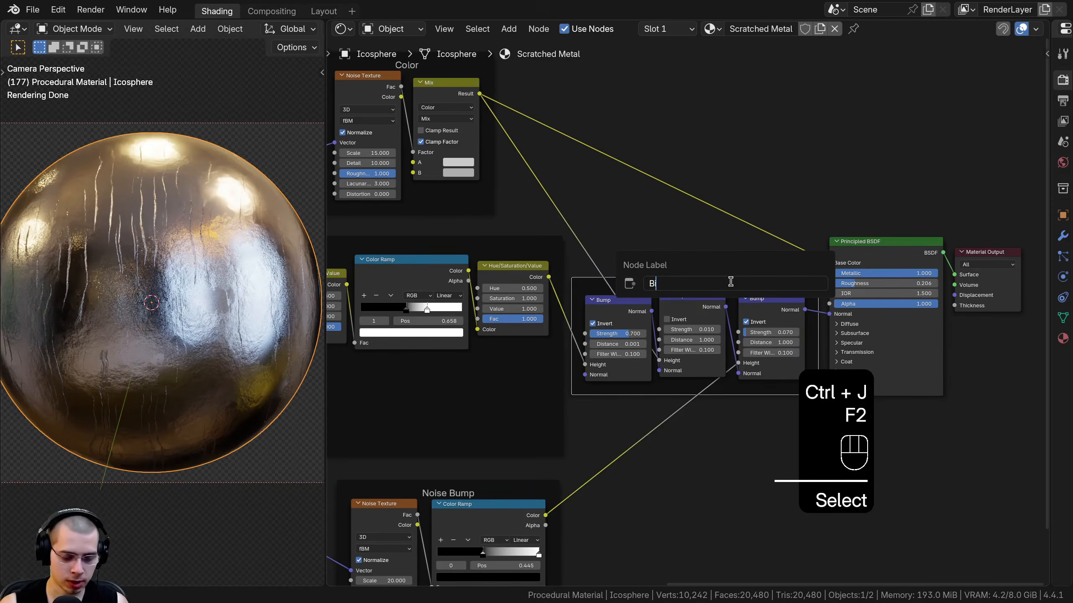
text(mp)
key(Return)
- Reposition the Bump frame between the Scratches frame and the Principled BSDF, and inspect the metal surface on the sphere
drag(678, 299, 677, 306)
key(g)
click(693, 287)
key(a)
middle_drag(671, 295, 706, 316)
scroll(813, 284, down, 4)
scroll(686, 297, up, 7)
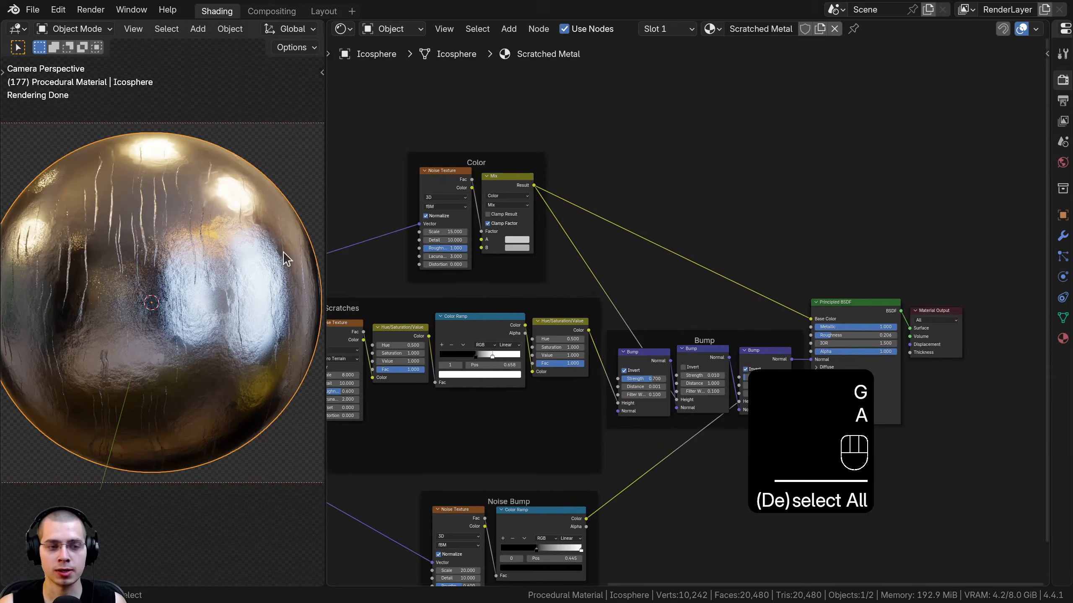
scroll(239, 238, up, 3)
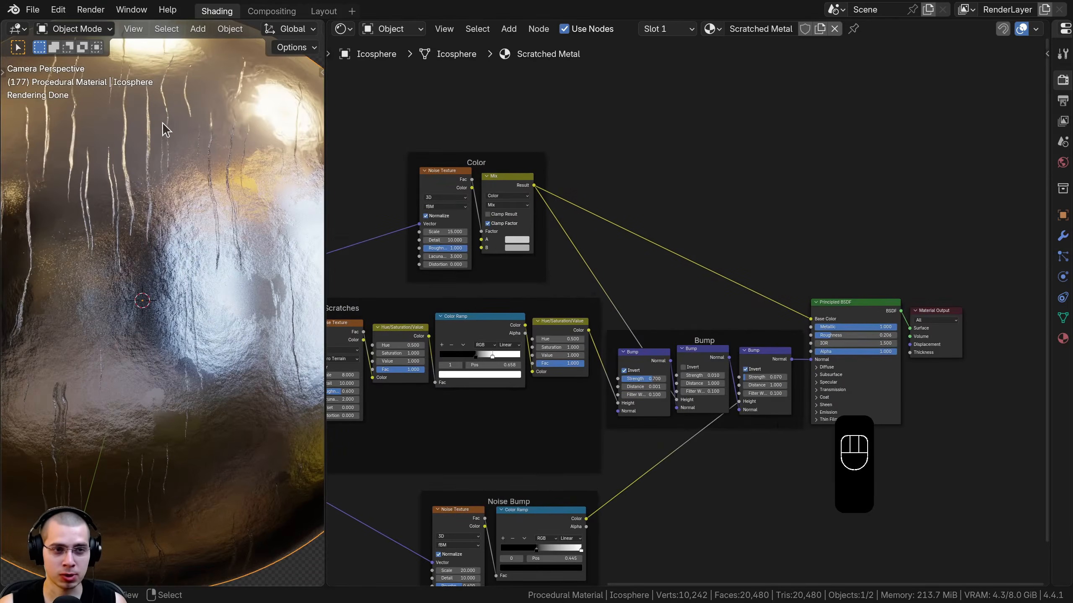
- Add a Color Ramp node in the empty space between the Color frame and the Principled BSDF
shift+middle_drag(168, 161, 169, 218)
scroll(173, 178, up, 1)
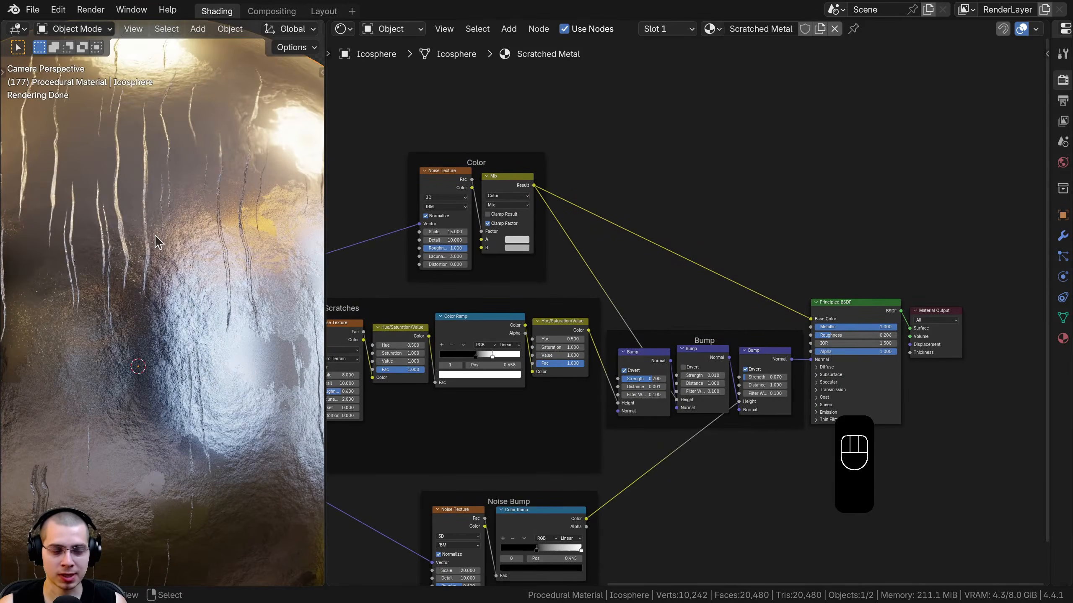
shift+scroll(620, 227, up, 3)
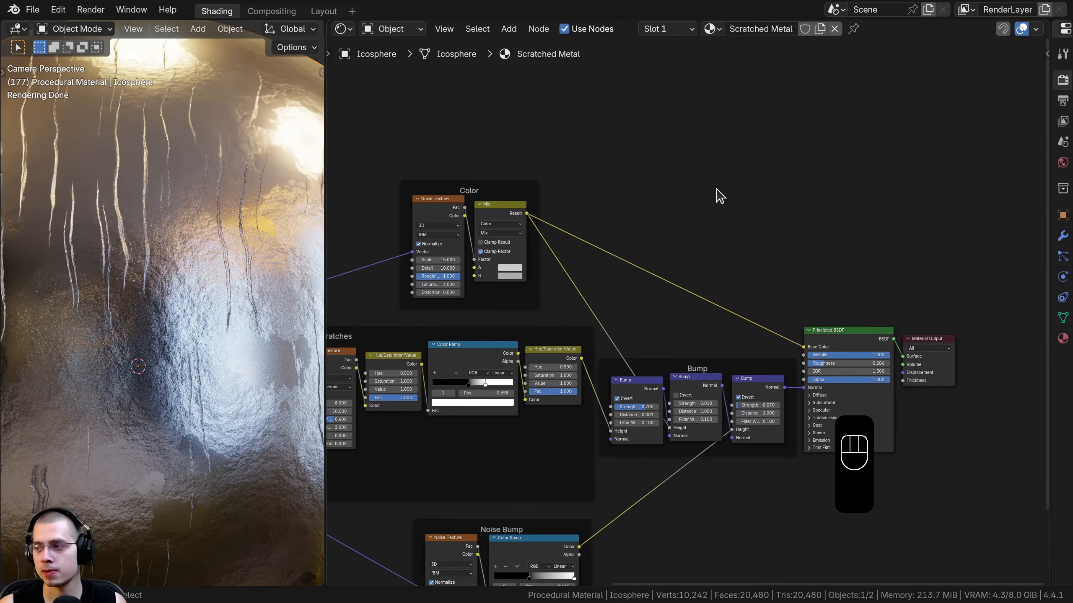
key(shift+a)
text(col)
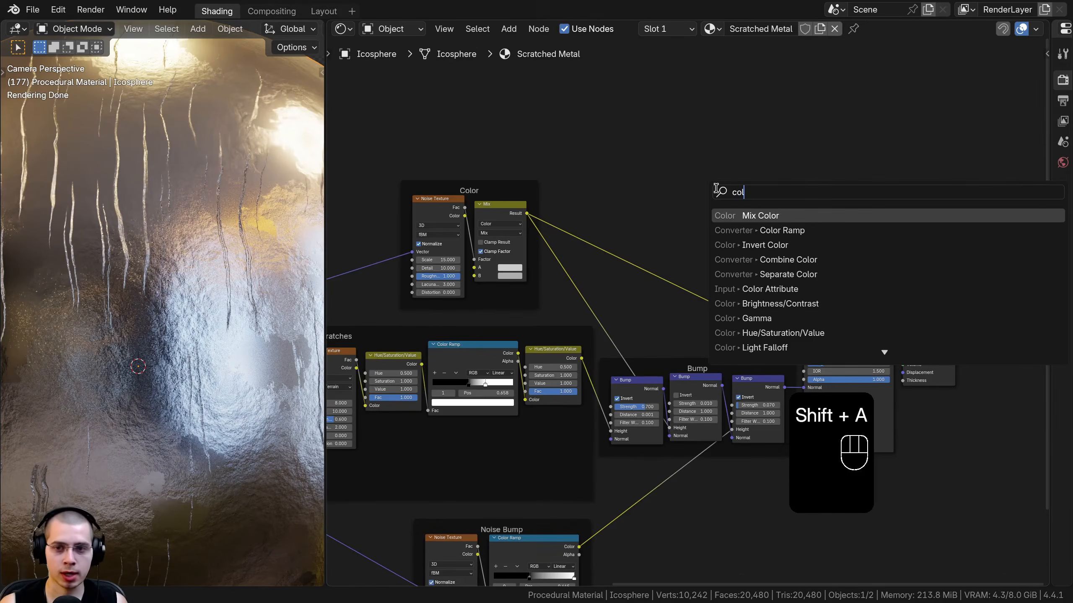
key(Down)
key(Return)
click(652, 141)
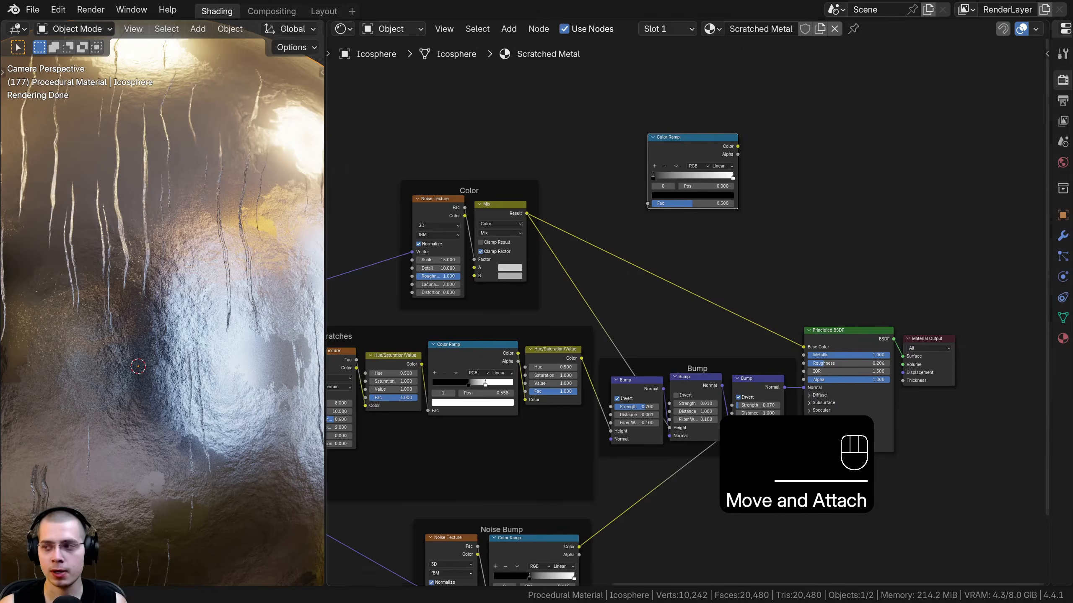
- Connect the Fac output of the Color frame's Noise Texture to the Principled BSDF's Roughness input
scroll(601, 269, up, 2)
click(382, 201)
drag(416, 174, 876, 408)
scroll(157, 305, down, 4)
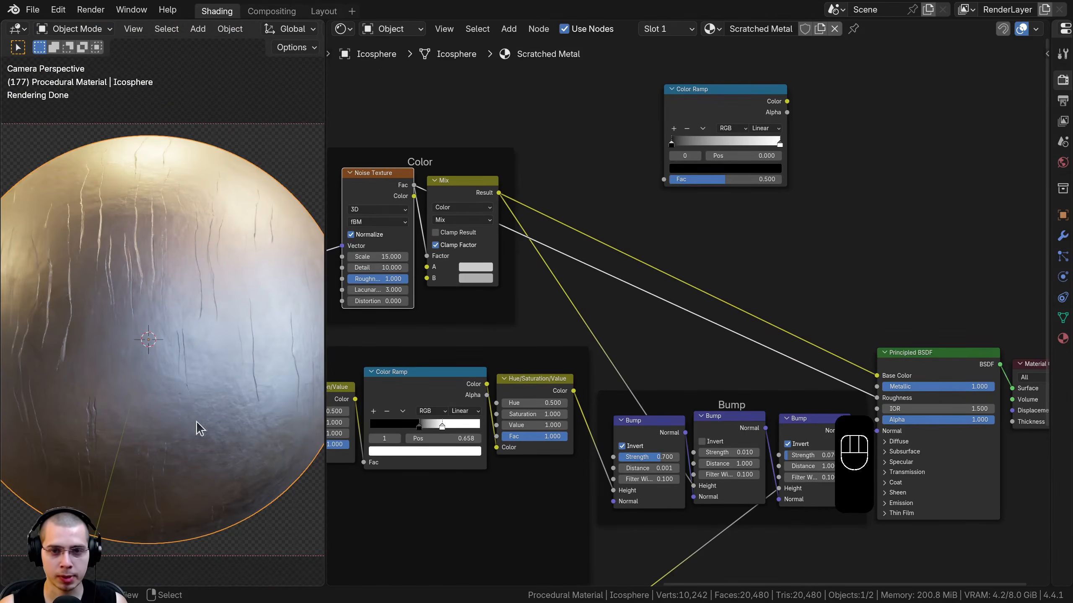
middle_drag(774, 239, 767, 231)
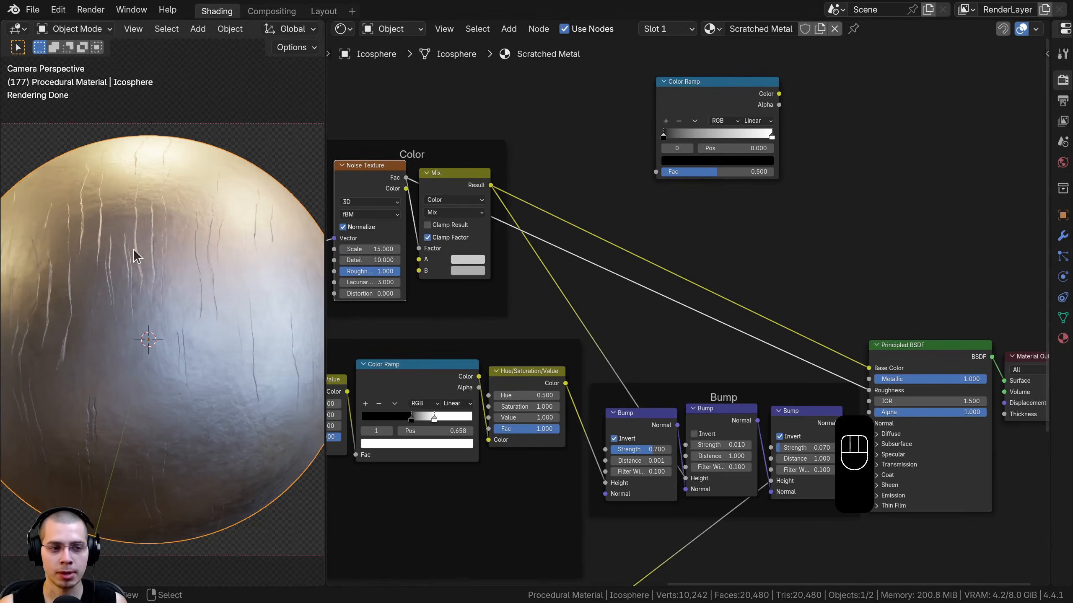
drag(709, 95, 595, 281)
key(ctrl+z)
key(ctrl+z)
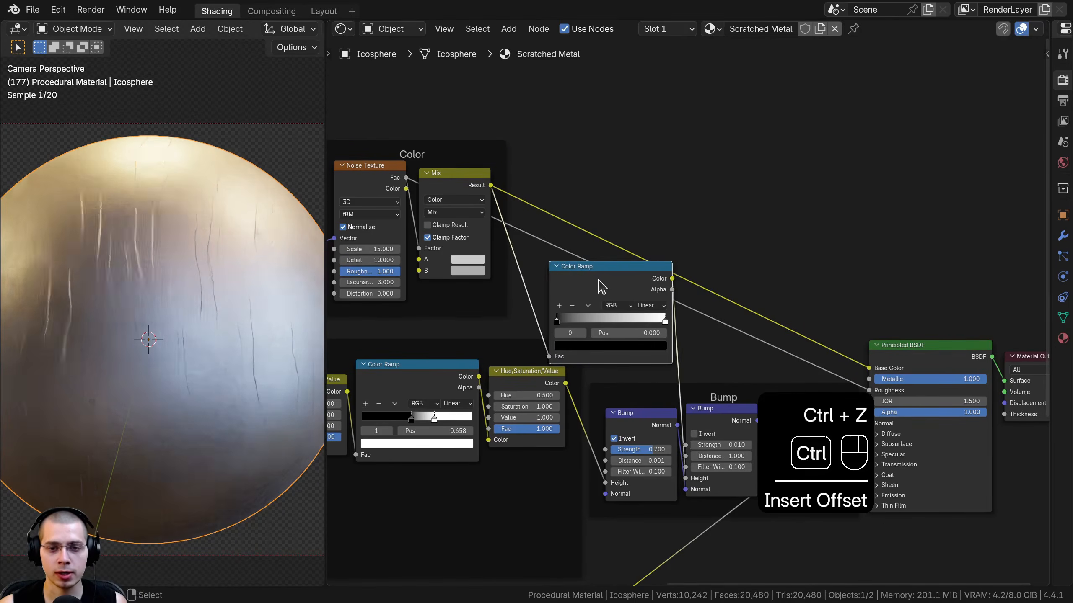
- Insert the Color Ramp into the noise-to-Roughness link and color its first stop grey #7F7F7F and its last stop #B8B8B8
drag(703, 106, 676, 266)
scroll(675, 268, up, 4)
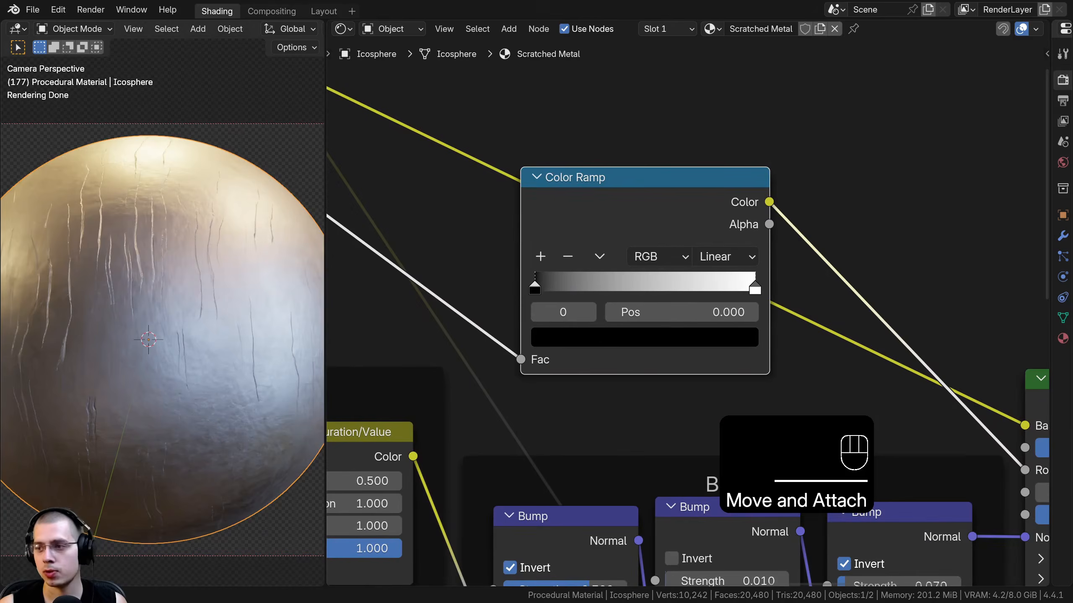
click(581, 342)
drag(719, 127, 720, 99)
click(755, 287)
click(723, 338)
key(ctrl+v)
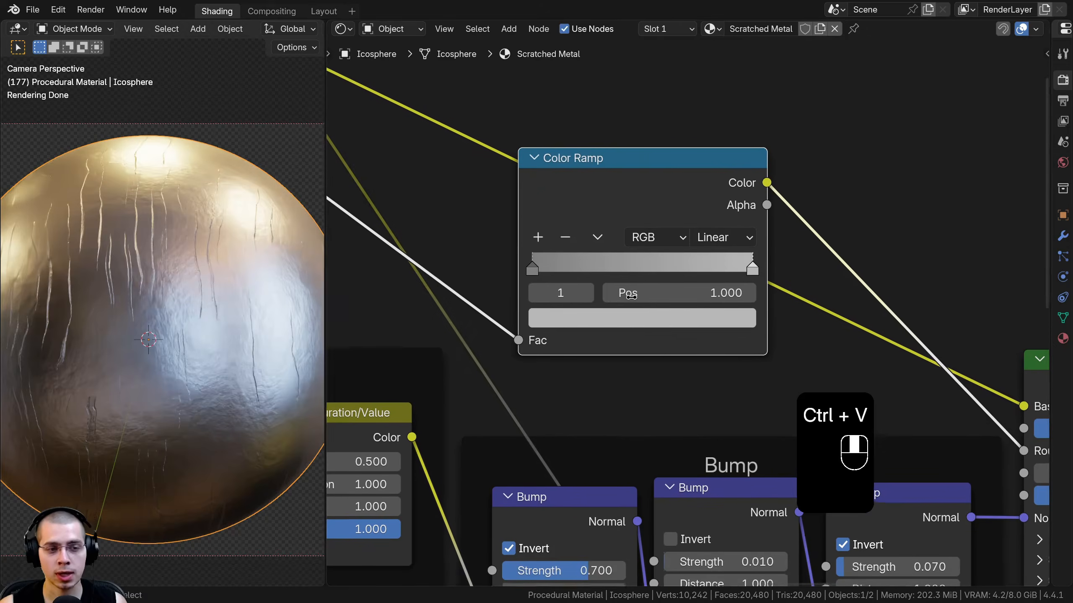
- Check the hex colors of the roughness Color Ramp's two stops and examine the sphere's metal surface up close
scroll(124, 306, up, 3)
drag(532, 267, 562, 264)
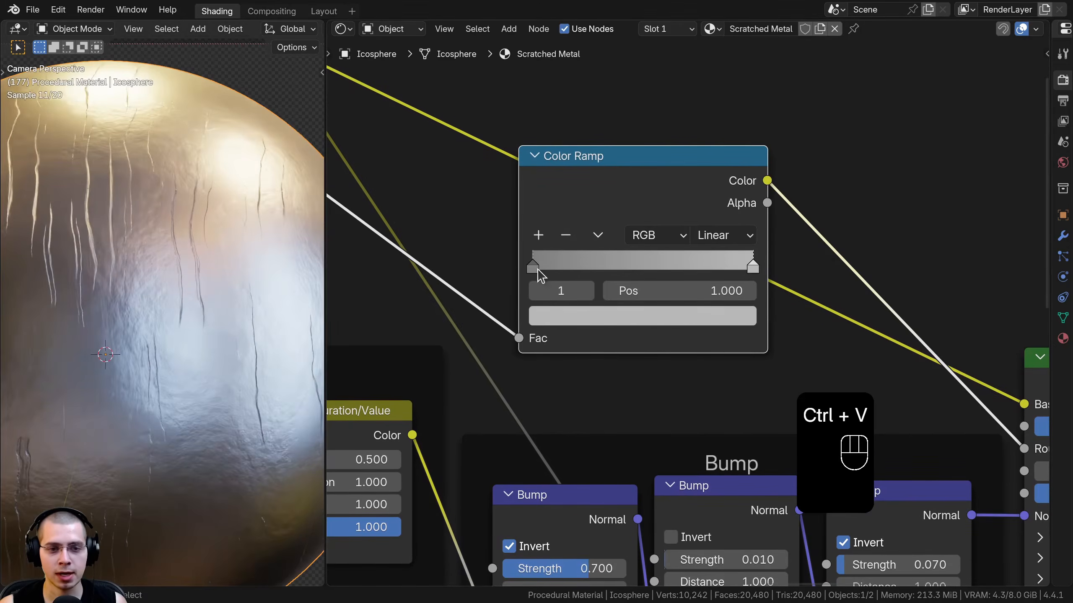
click(568, 317)
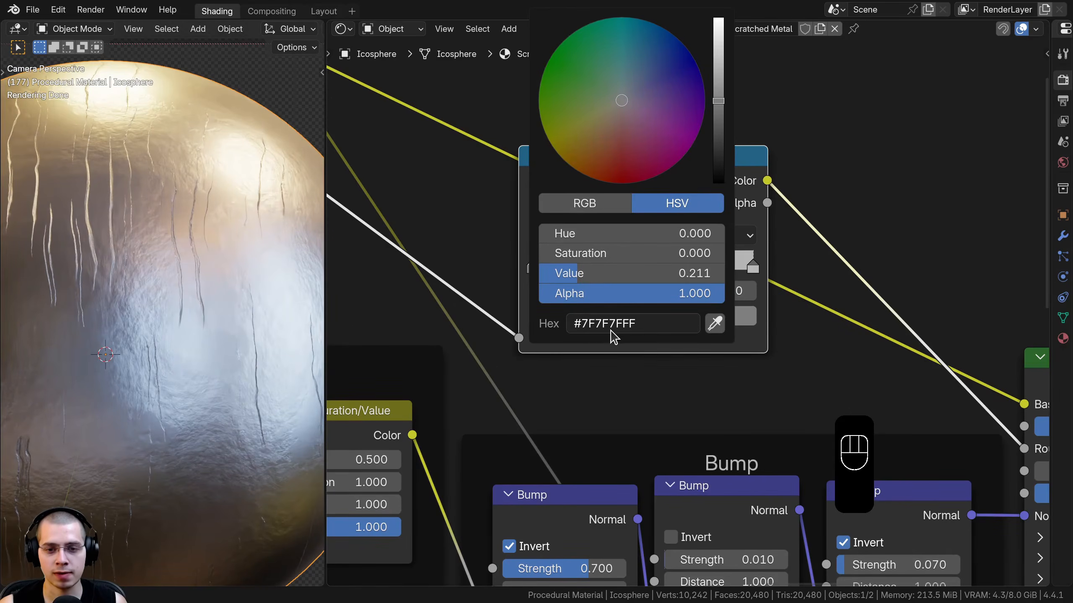
click(687, 320)
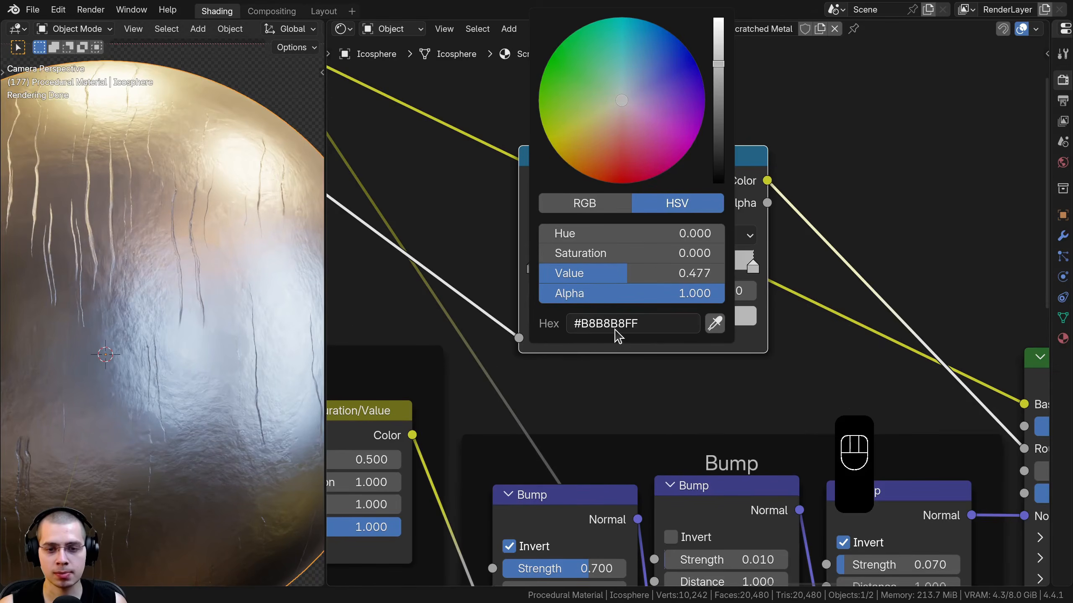
scroll(174, 120, up, 4)
shift+middle_drag(209, 318, 209, 437)
scroll(184, 361, down, 4)
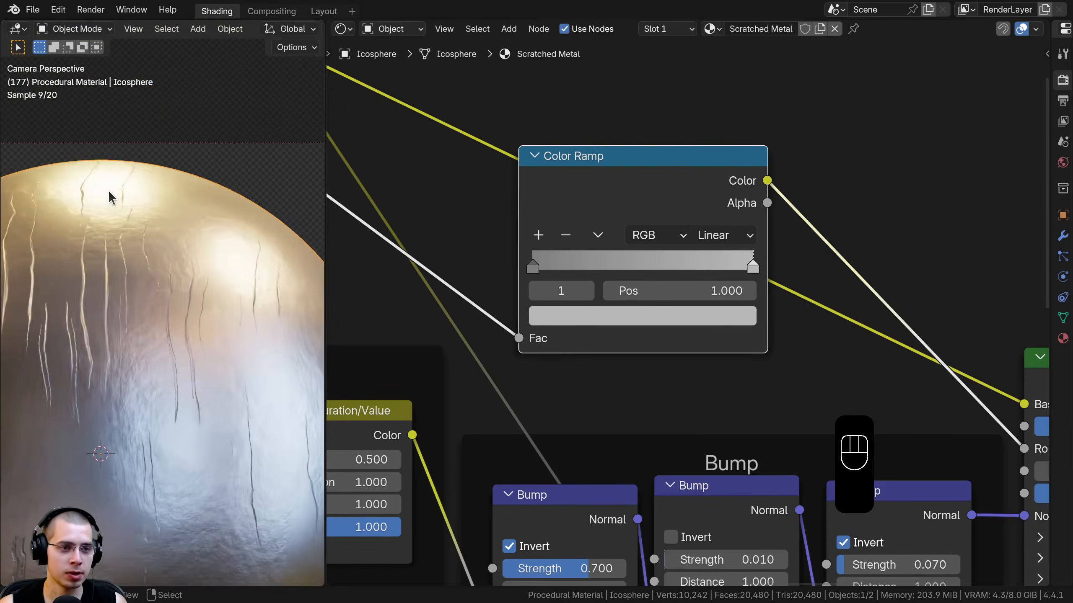
scroll(110, 193, up, 4)
scroll(689, 296, down, 6)
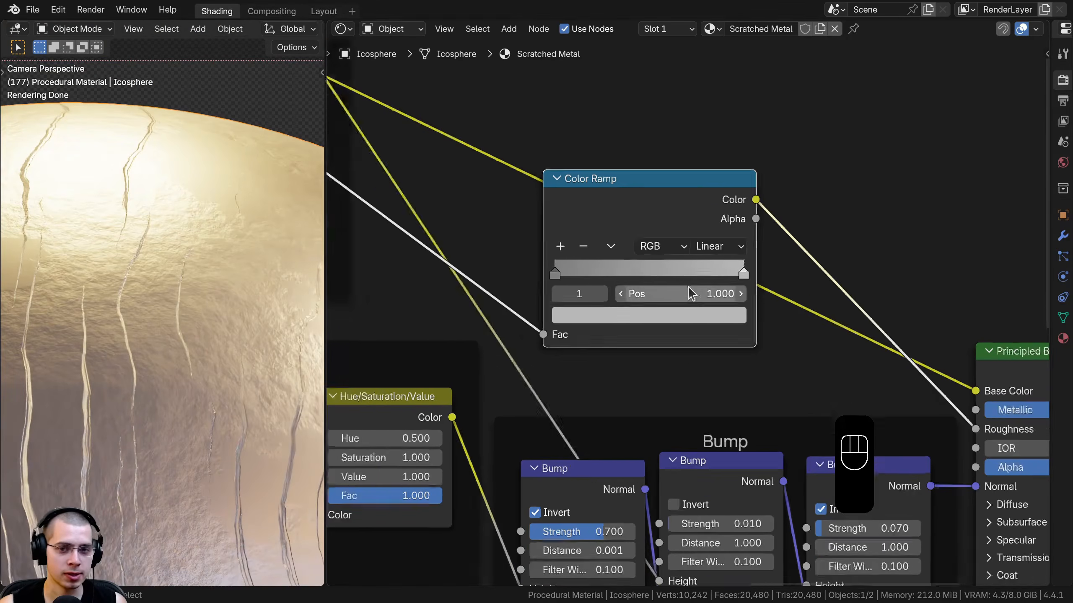
- Insert a Hue/Saturation/Value node between the roughness Color Ramp and the Principled BSDF's Roughness input
drag(651, 254, 637, 249)
middle_drag(789, 142, 744, 159)
key(shift+a)
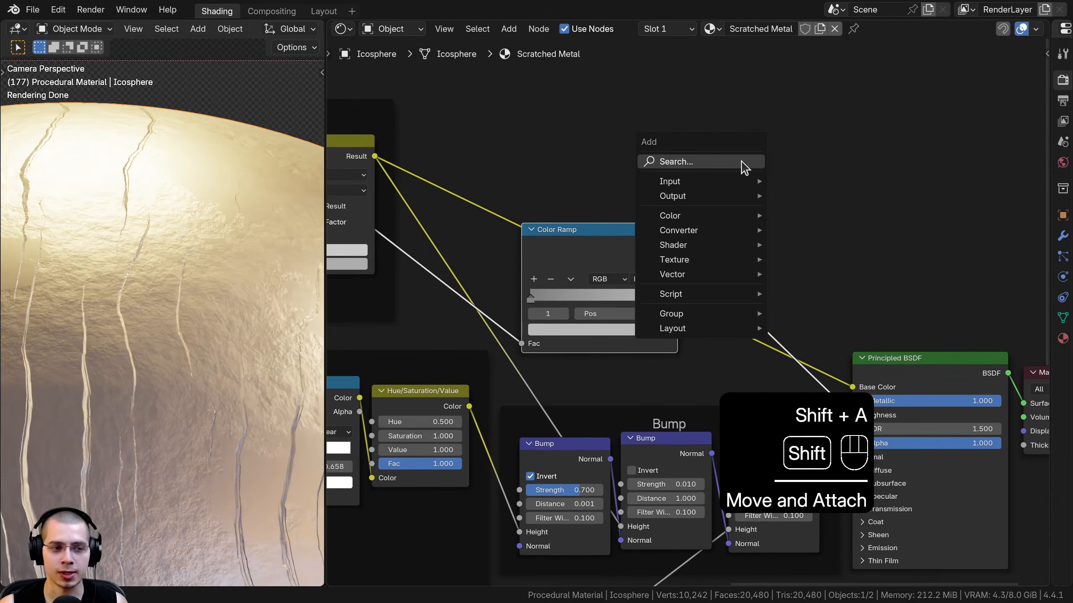
text(hue)
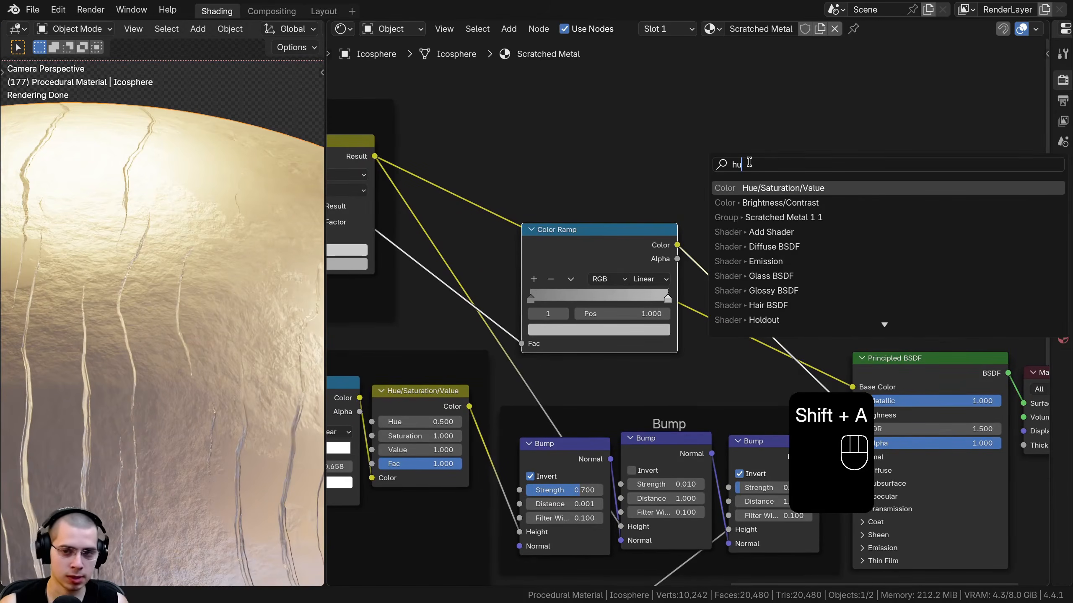
click(761, 188)
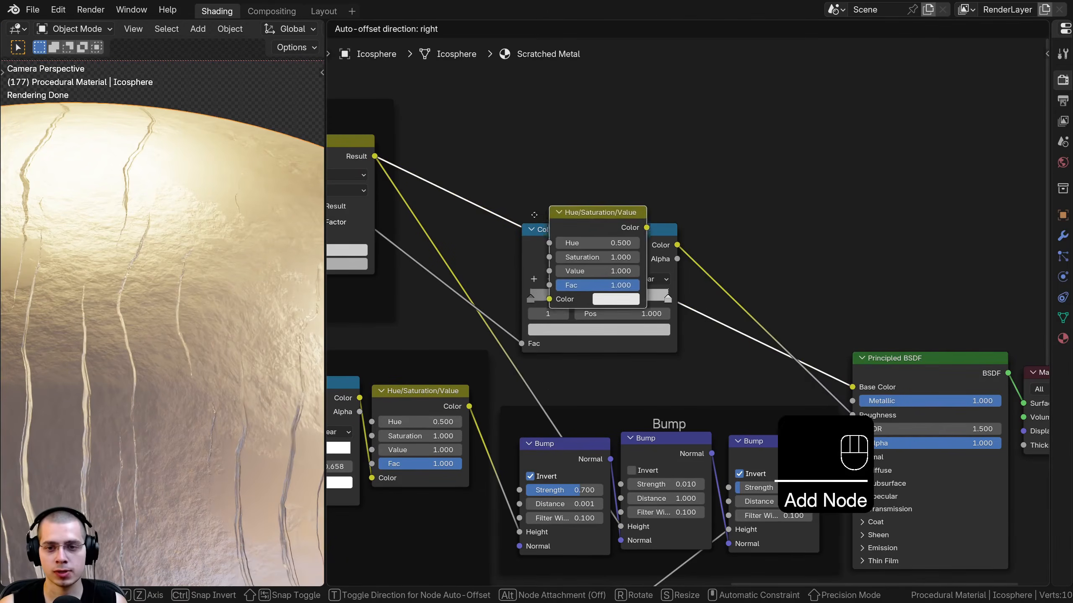
click(699, 203)
scroll(690, 313, up, 2)
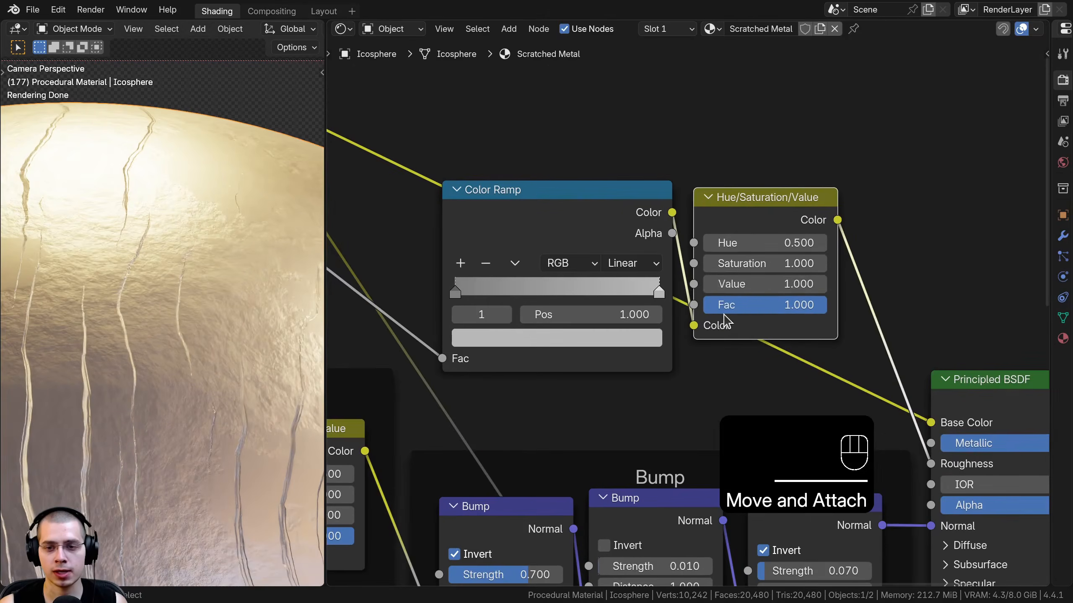
- Try a different Value on the roughness Hue/Saturation/Value node, cancel it and examine the sphere's shine
shift+drag(751, 284, 720, 284)
right_click(721, 284)
scroll(63, 341, down, 7)
shift+middle_drag(63, 346, 68, 245)
scroll(538, 302, down, 3)
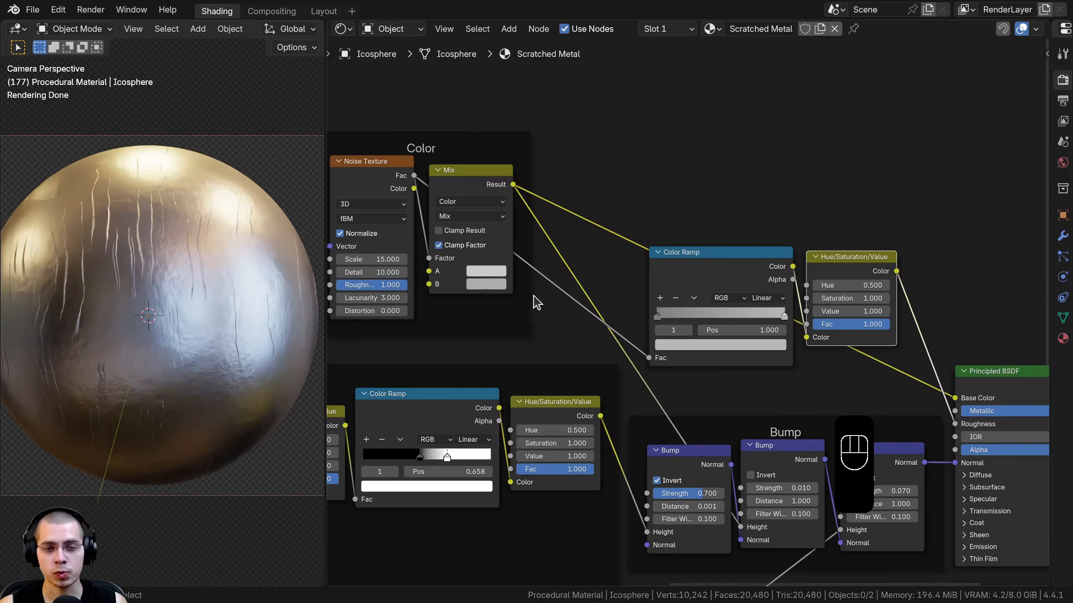
shift+middle_drag(208, 246, 186, 292)
scroll(190, 287, up, 4)
- Preview the Color frame's Noise Texture directly on the sphere and turn off its Normalize option
middle_drag(549, 317, 743, 380)
scroll(744, 381, up, 3)
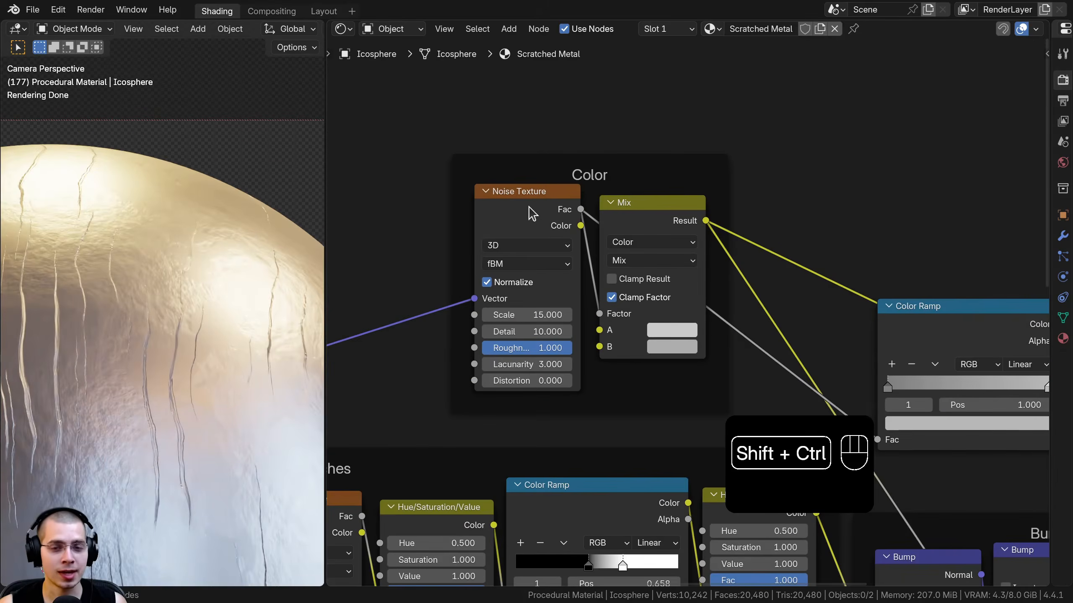
ctrl+shift+click(533, 213)
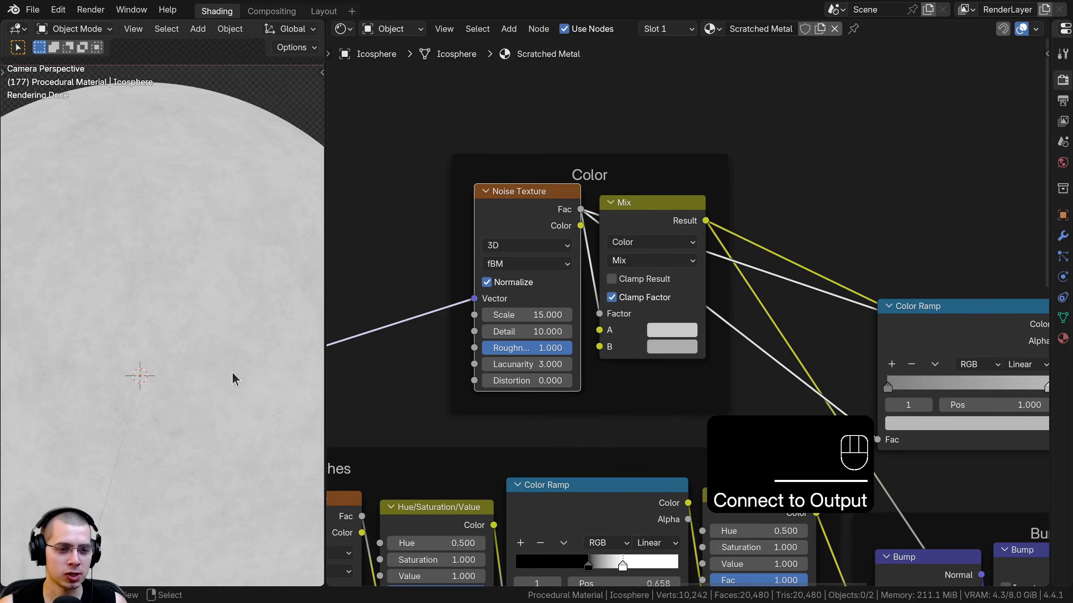
scroll(496, 418, up, 3)
middle_drag(496, 418, 603, 420)
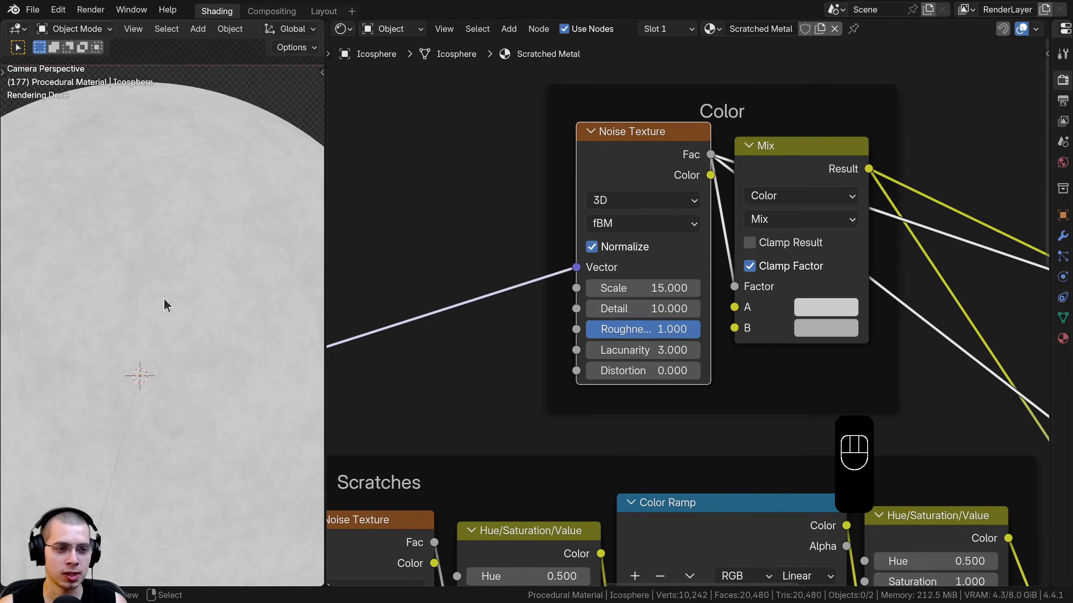
scroll(207, 260, up, 2)
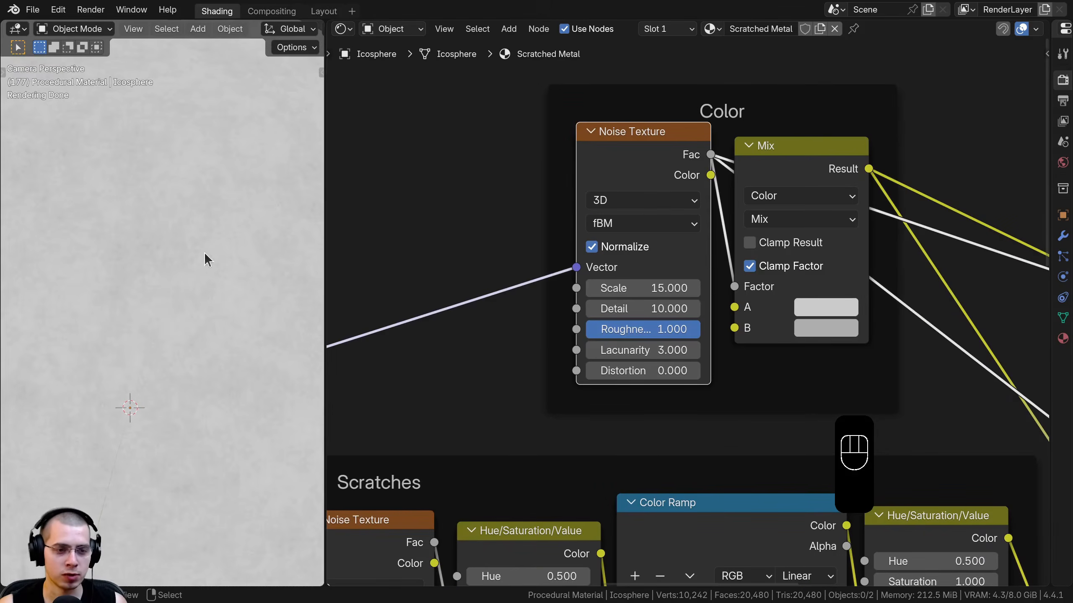
click(591, 249)
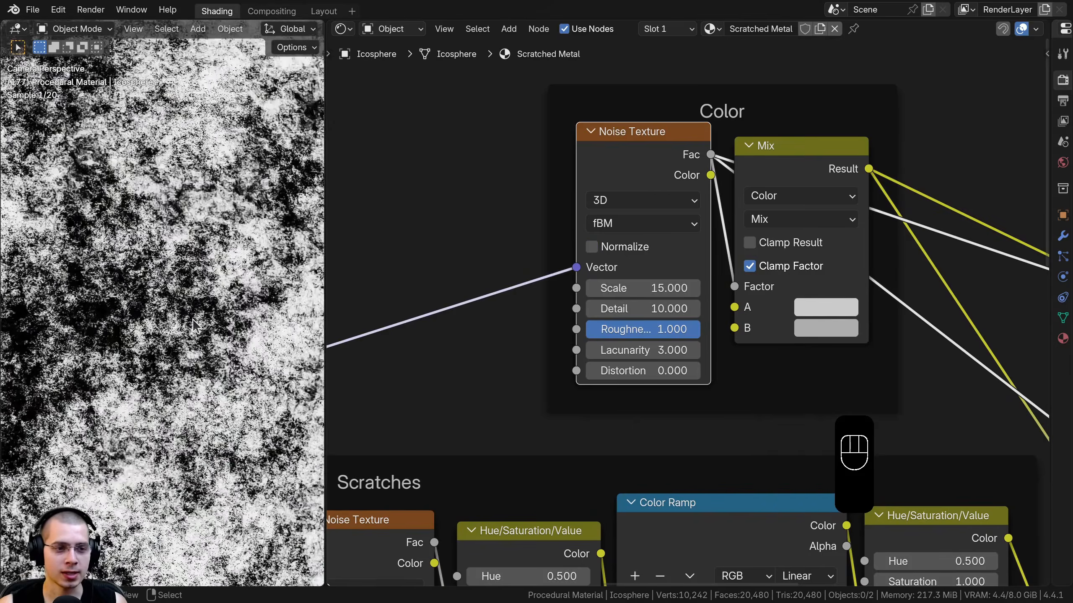
middle_drag(168, 246, 177, 210)
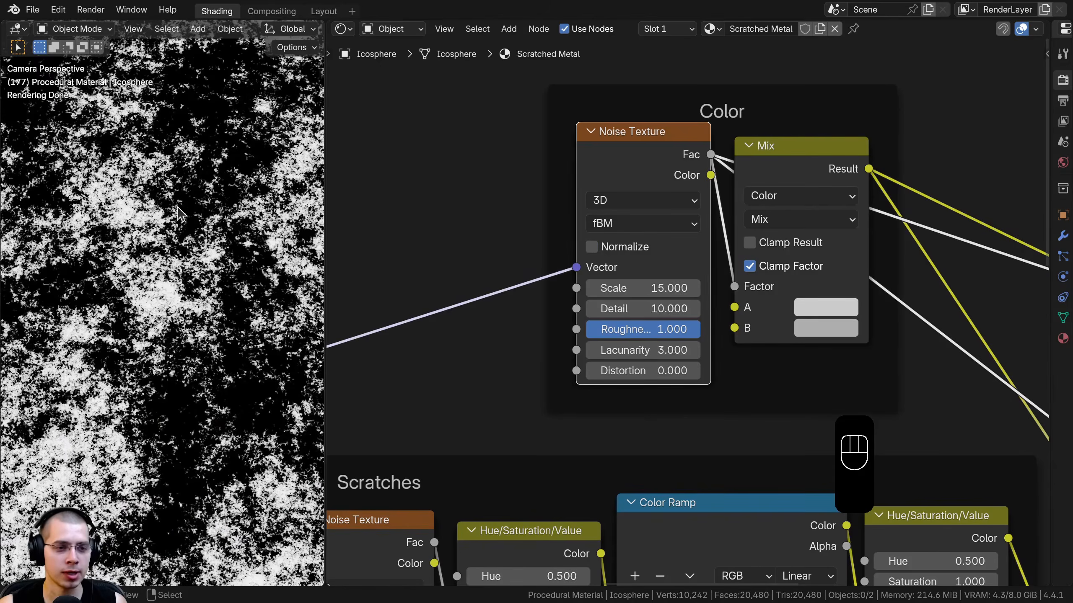
- Reconnect the Principled BSDF to the material output and inspect the metal surface up close
scroll(193, 319, down, 4)
scroll(833, 333, down, 5)
middle_drag(1013, 305, 661, 236)
ctrl+shift+click(810, 347)
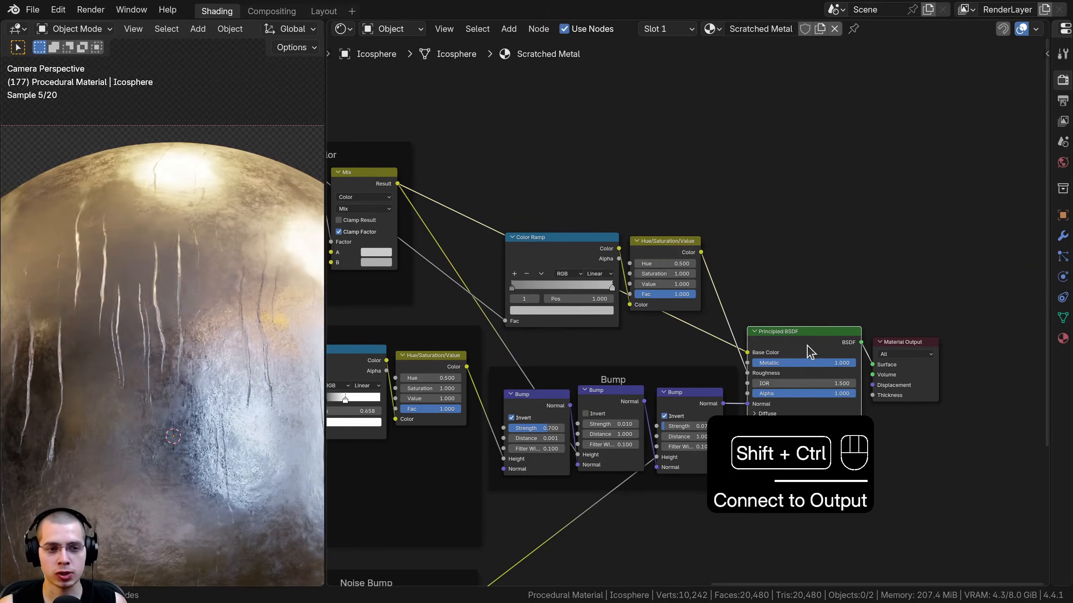
middle_drag(577, 299, 725, 300)
shift+middle_drag(178, 302, 215, 167)
scroll(173, 339, up, 5)
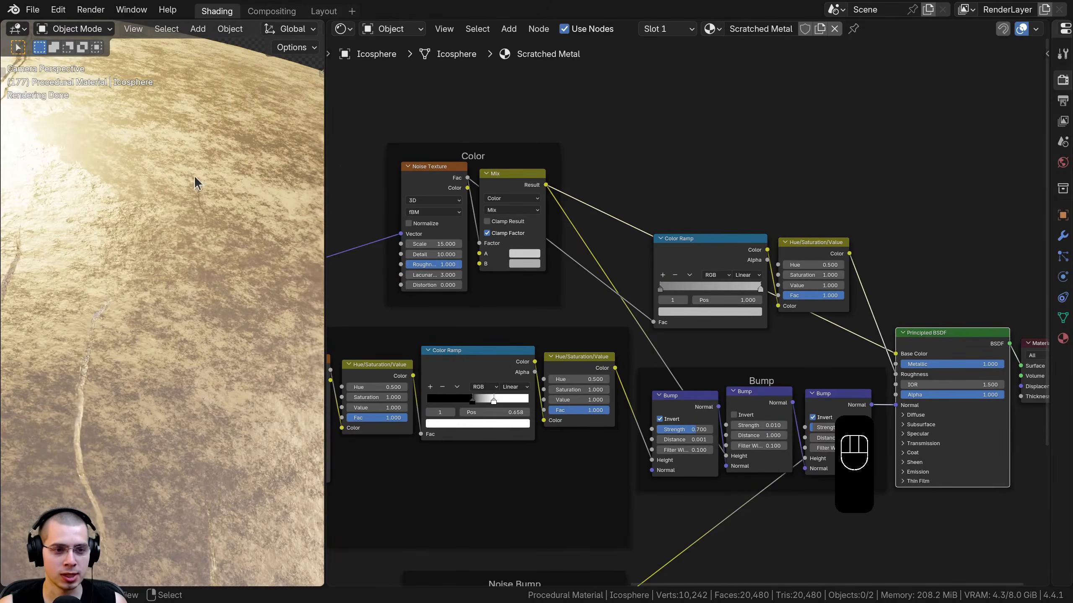
- Toggle Normalize on and back off in the Color frame's Noise Texture to compare its effect on the metal
middle_drag(482, 310, 687, 312)
scroll(687, 311, up, 5)
click(580, 184)
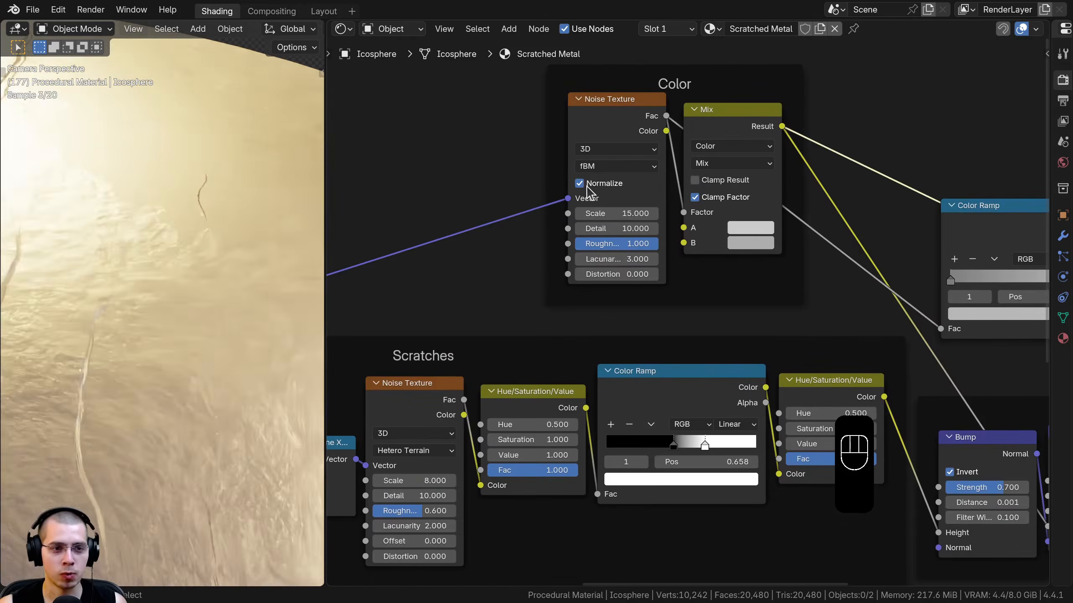
drag(597, 103, 600, 105)
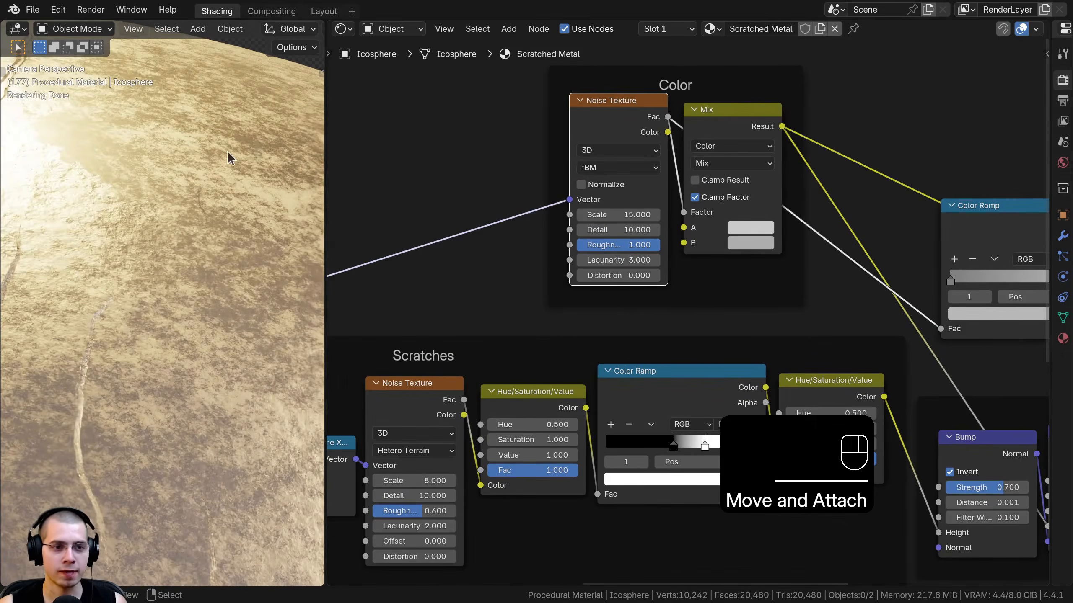
scroll(173, 441, down, 4)
shift+middle_drag(136, 455, 192, 367)
scroll(163, 235, up, 2)
scroll(159, 286, down, 2)
shift+middle_drag(163, 291, 156, 306)
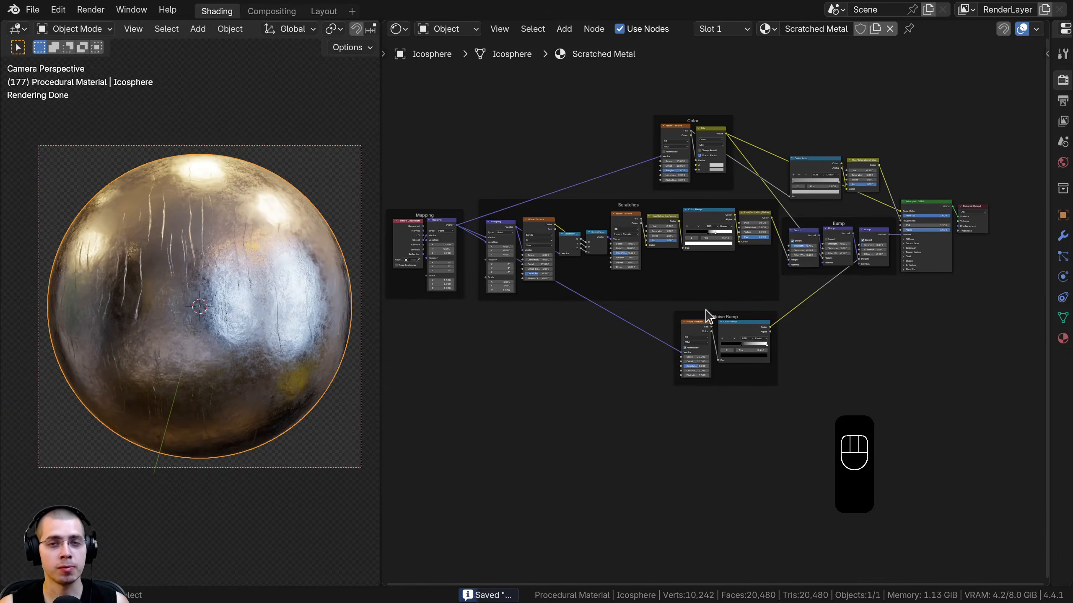
- Examine the first node in the Bump frame and a single scratch on the sphere up close
scroll(708, 315, up, 2)
scroll(692, 391, up, 3)
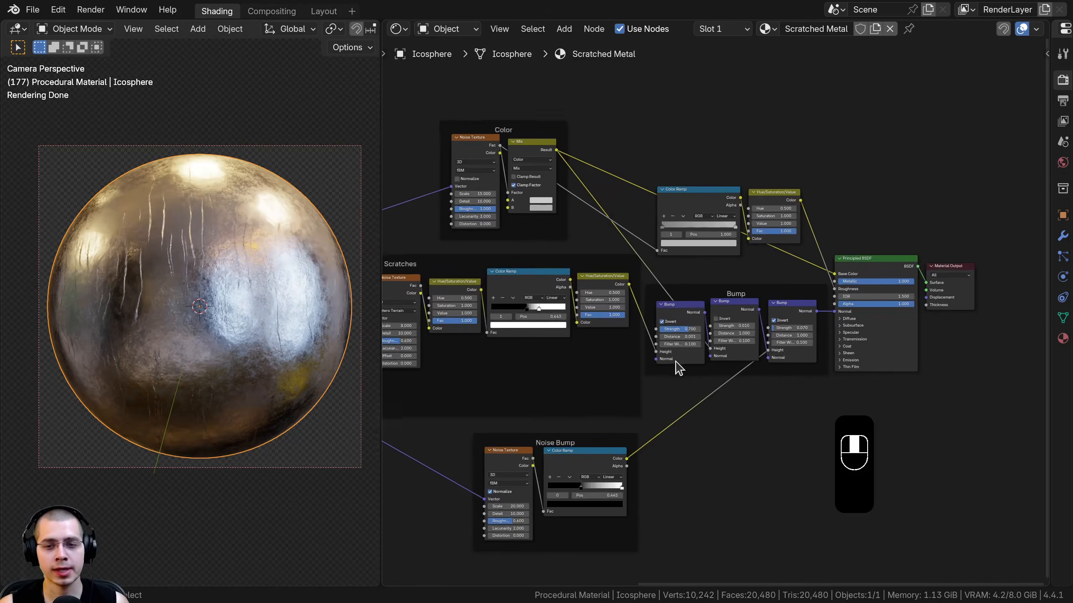
scroll(677, 367, up, 4)
click(638, 312)
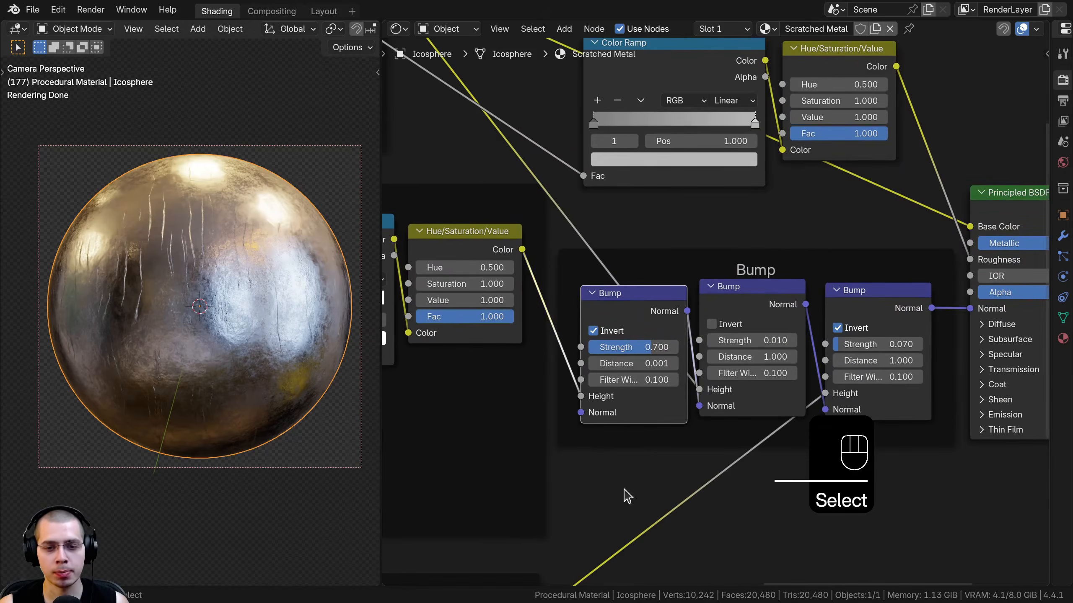
scroll(591, 422, up, 3)
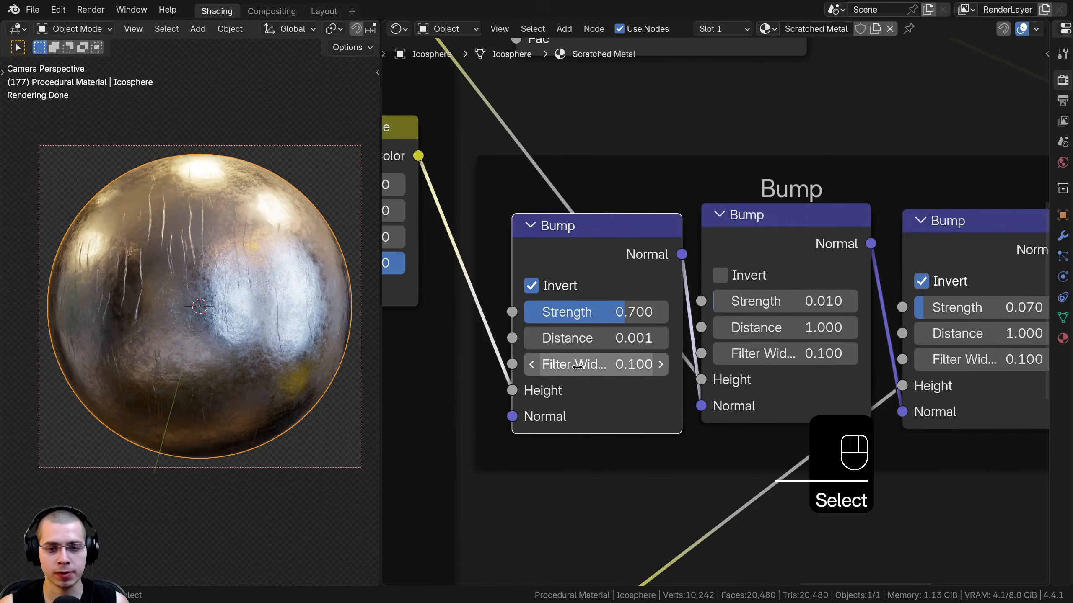
scroll(222, 300, up, 5)
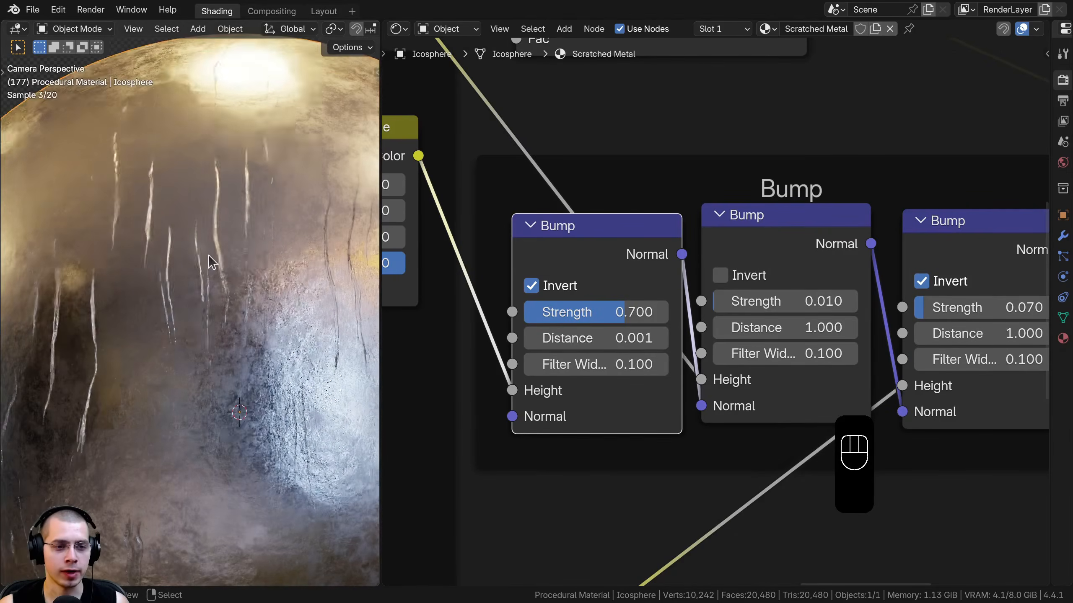
scroll(225, 307, up, 4)
shift+middle_drag(249, 273, 158, 305)
scroll(146, 309, up, 4)
shift+middle_drag(201, 262, 225, 236)
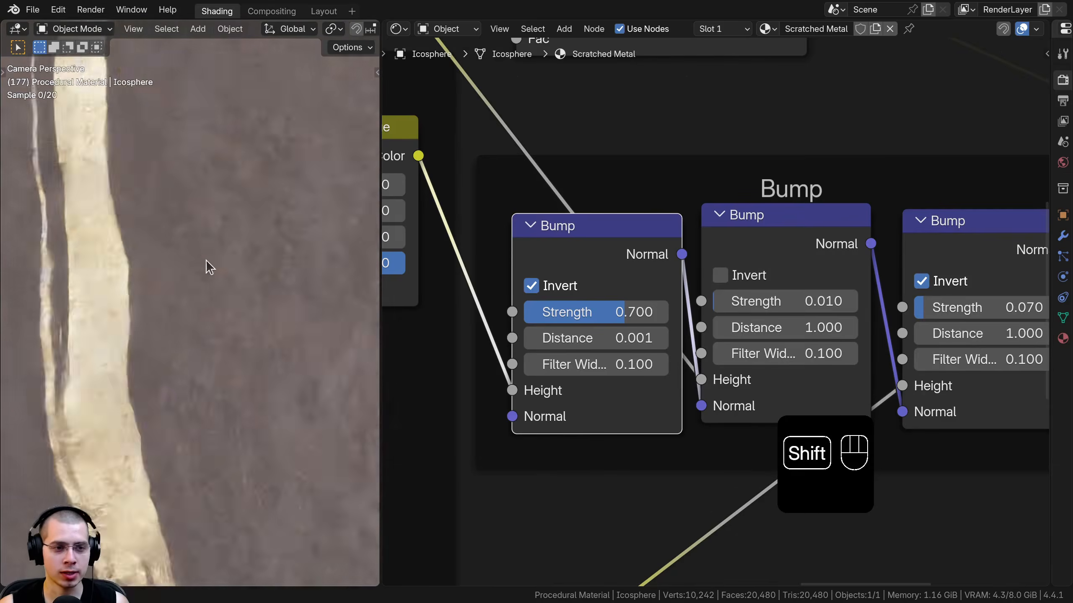
shift+middle_drag(121, 220, 181, 302)
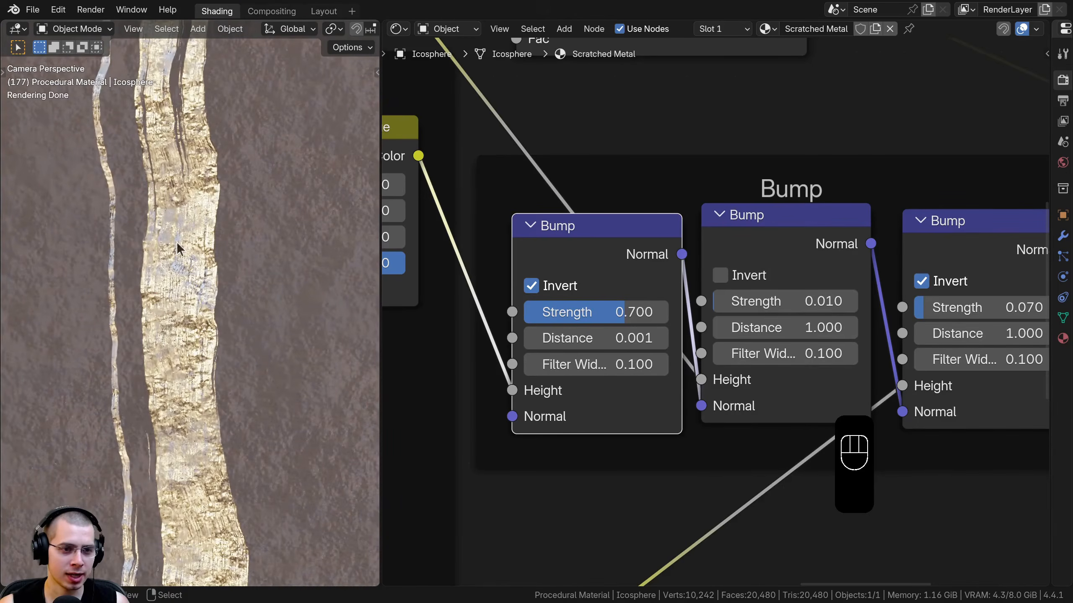
- Set the Filter Width of the first Bump node to 10
middle_drag(492, 441, 528, 435)
scroll(528, 435, up, 1)
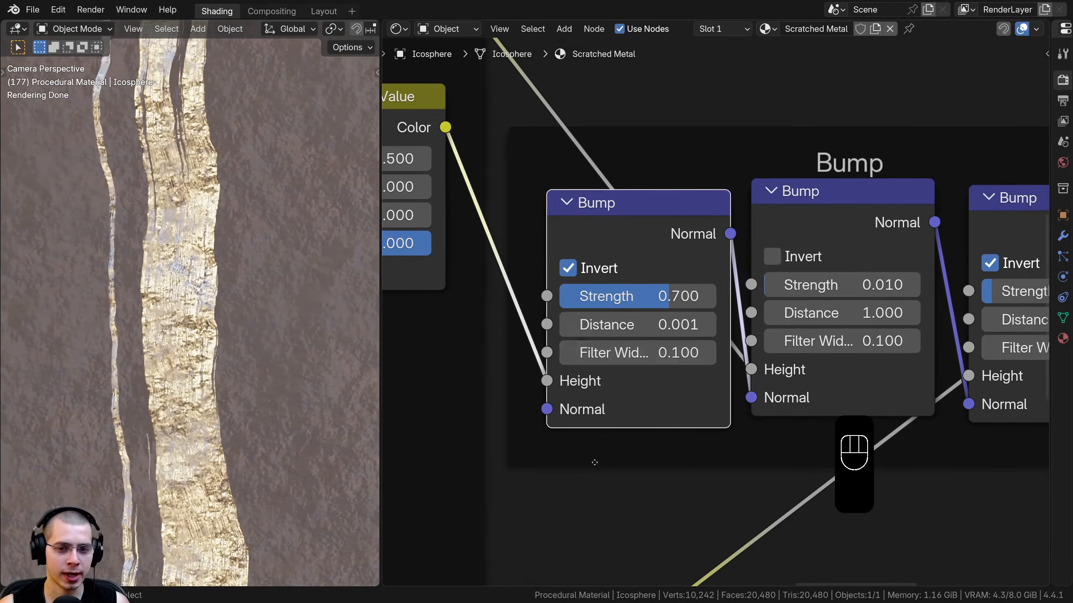
click(636, 353)
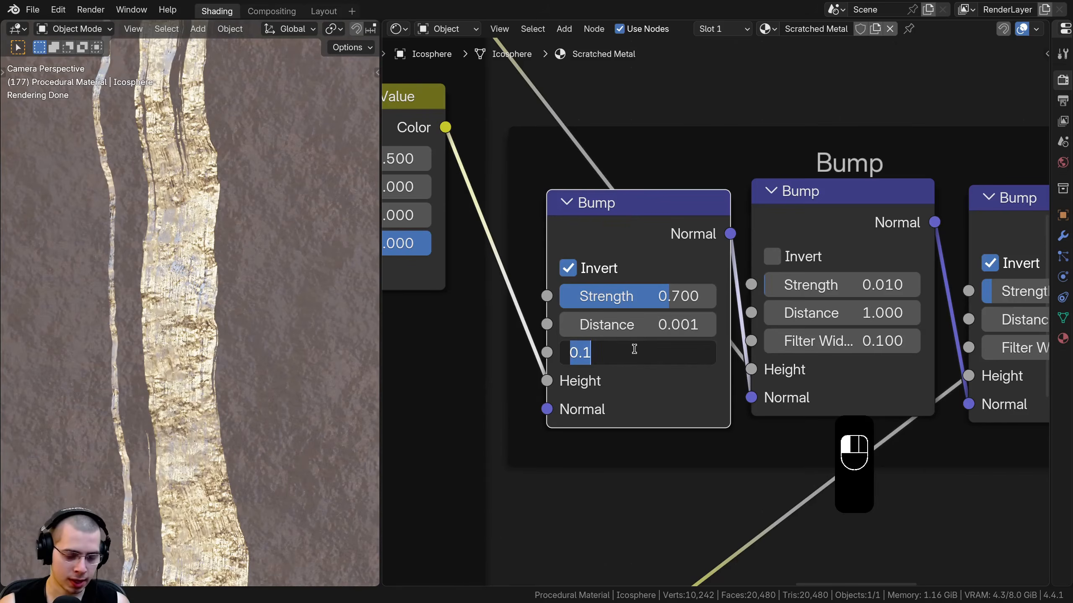
key(Return)
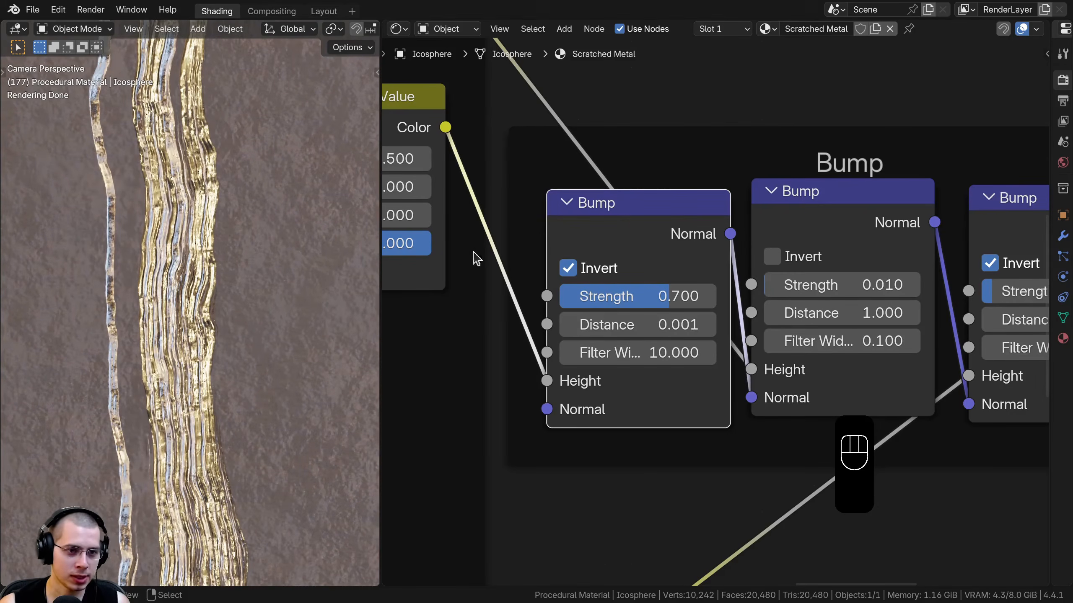
- Preview the first Bump node directly on the sphere and compare Filter Width 0.1 with 10
scroll(671, 223, down, 1)
ctrl+shift+click(659, 256)
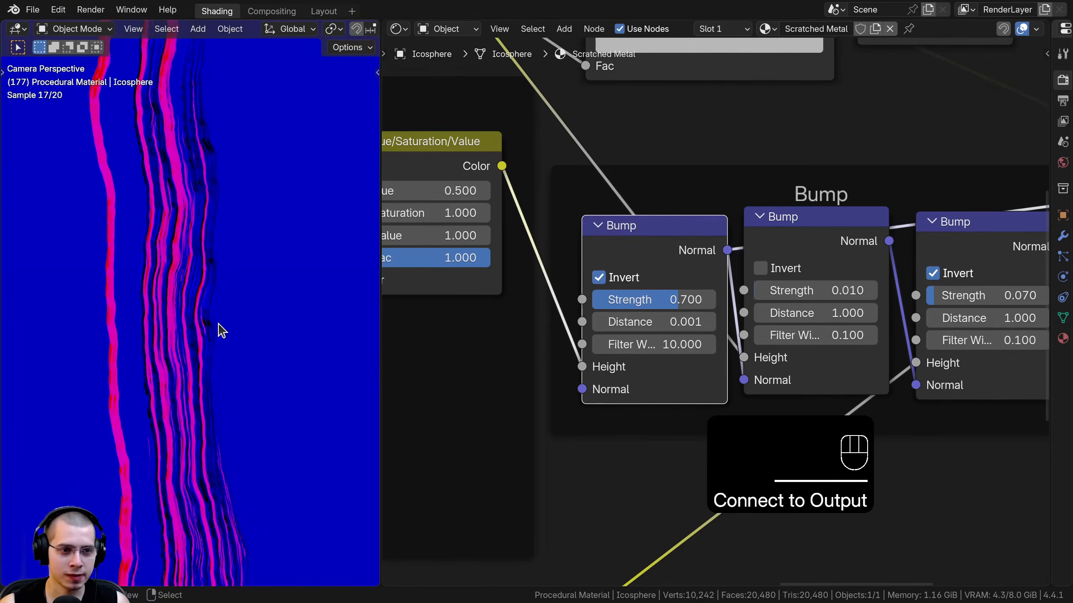
click(667, 344)
click(735, 459)
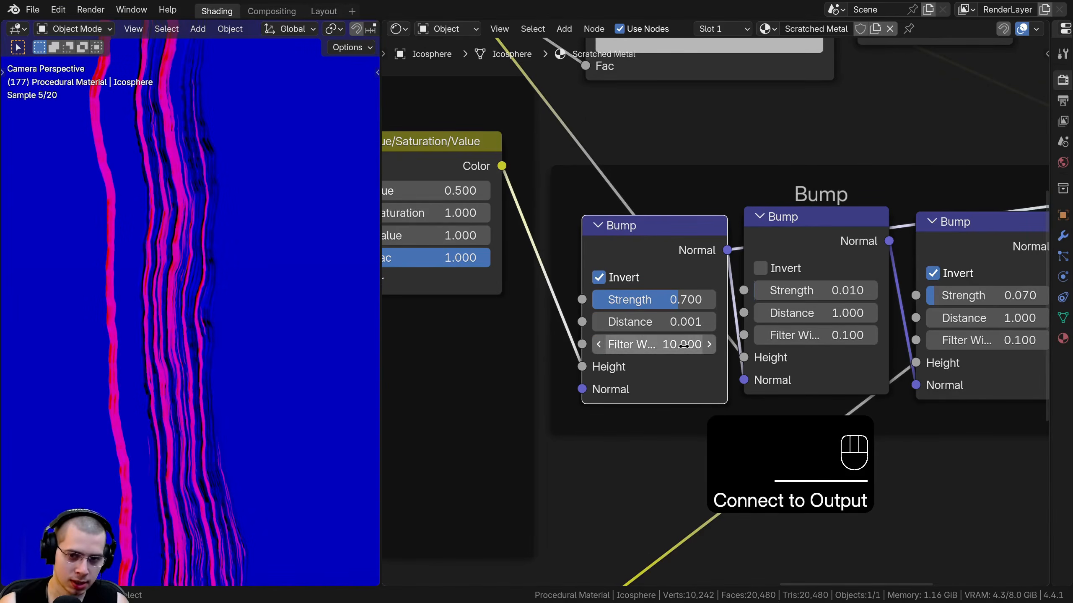
key(BackSpace)
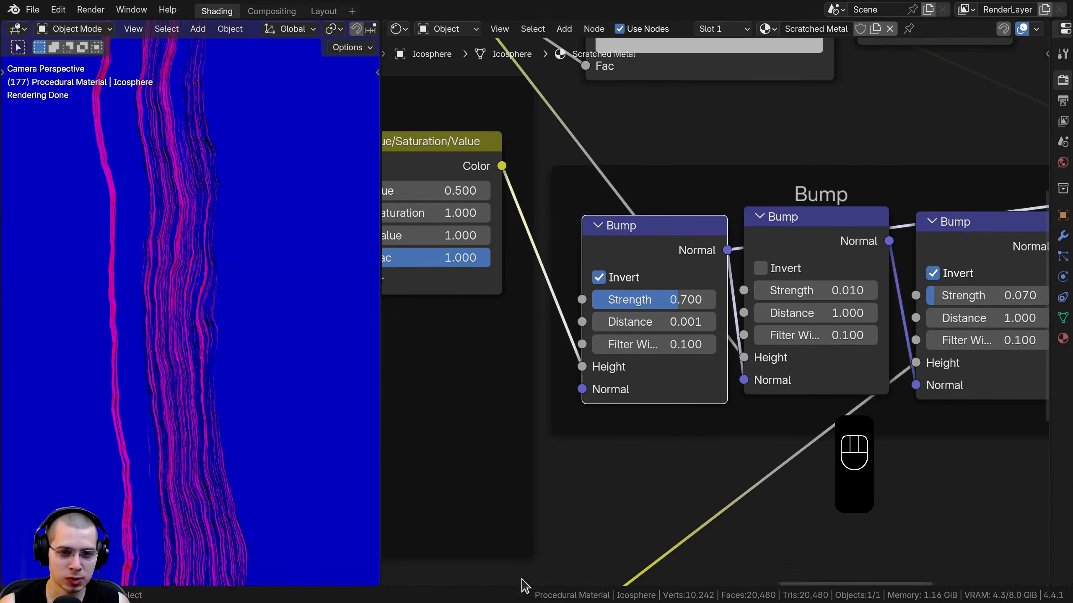
click(645, 346)
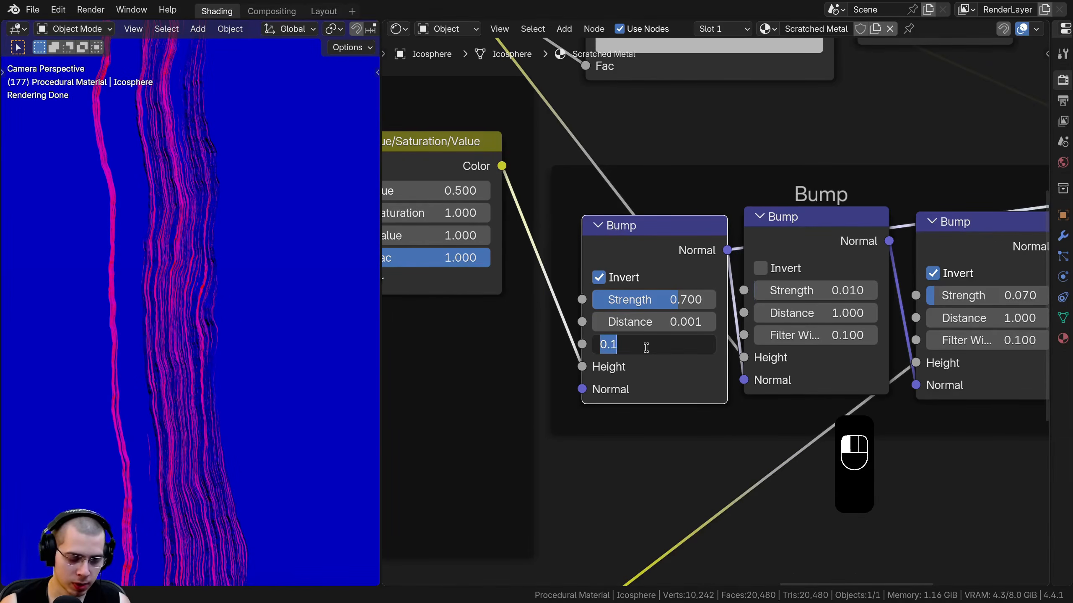
text(10)
key(Return)
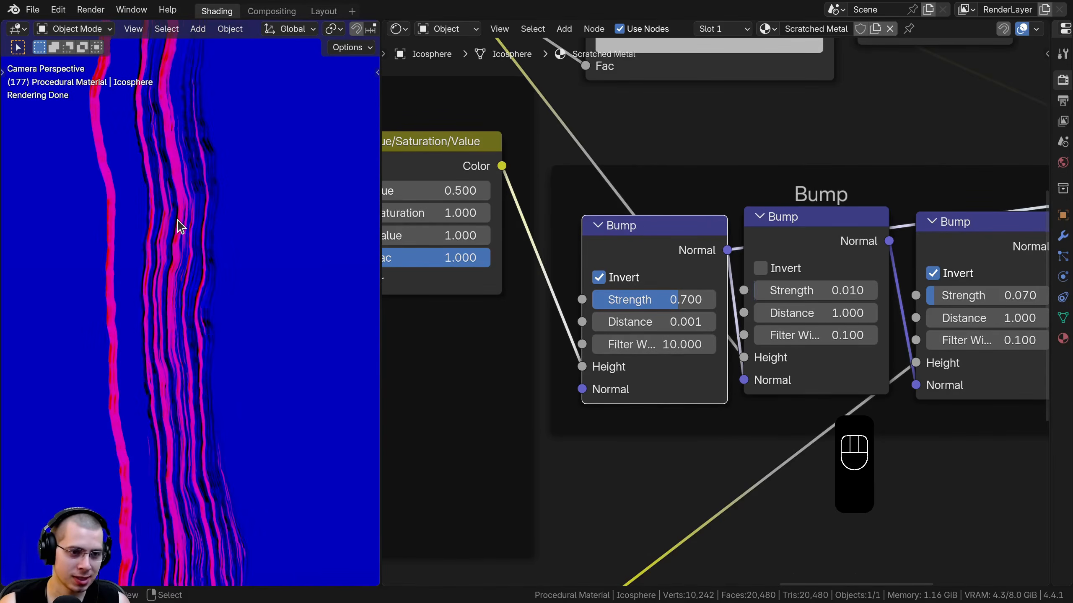
- Reconnect the Principled BSDF to the material output and check the scratches on the sphere
scroll(715, 313, down, 5)
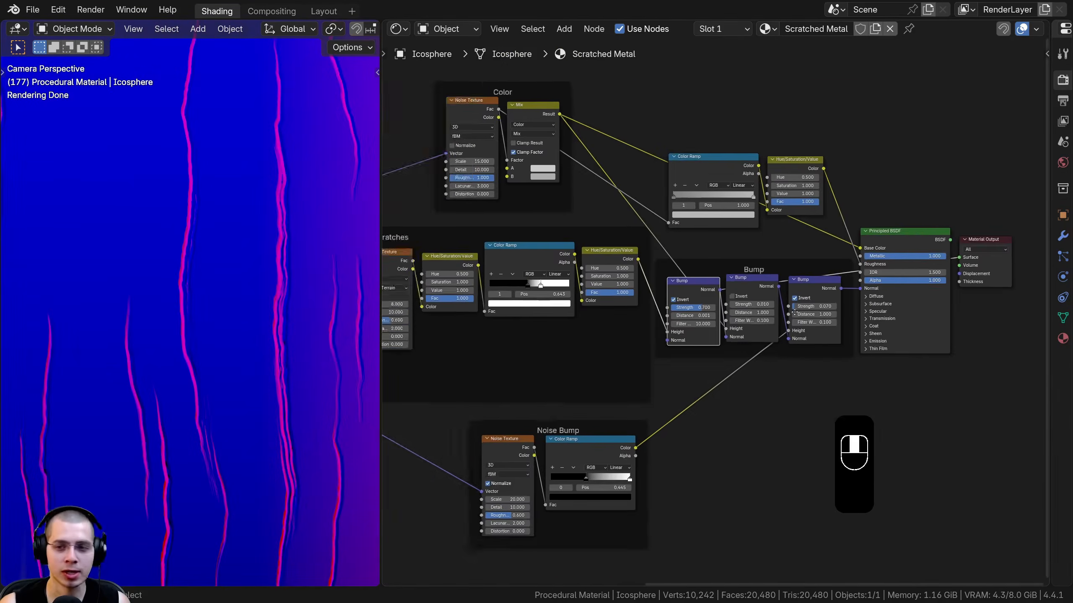
middle_drag(807, 310, 717, 314)
ctrl+shift+click(831, 250)
scroll(596, 376, down, 2)
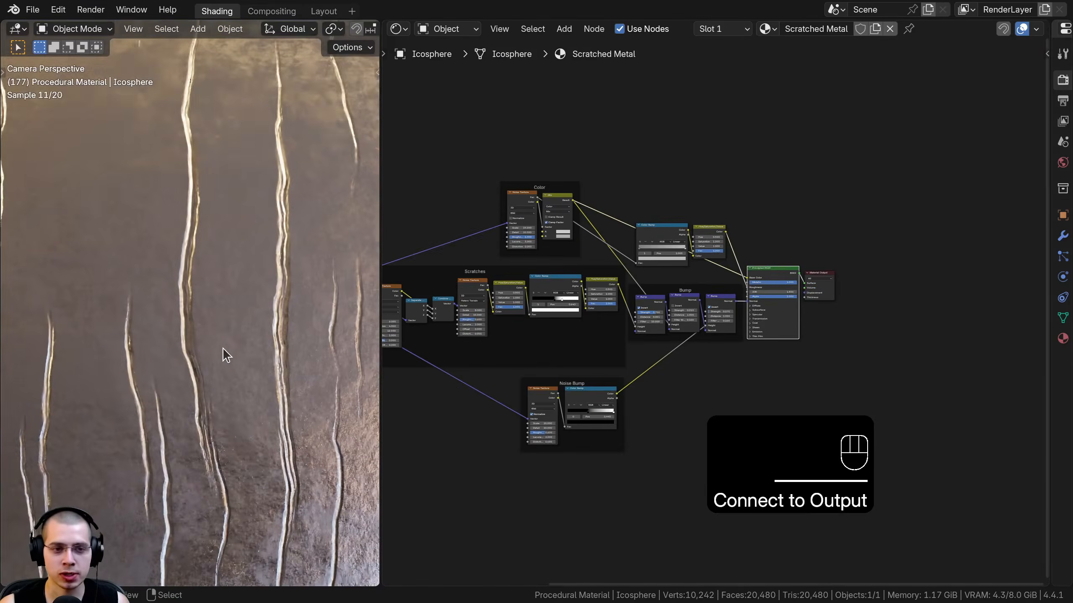
scroll(237, 225, down, 2)
shift+middle_drag(215, 220, 201, 230)
- Deselect all nodes and widen the 3D viewport to give the sphere more room beside the node tree
middle_drag(667, 216, 862, 198)
scroll(688, 230, down, 1)
key(a)
drag(383, 301, 431, 303)
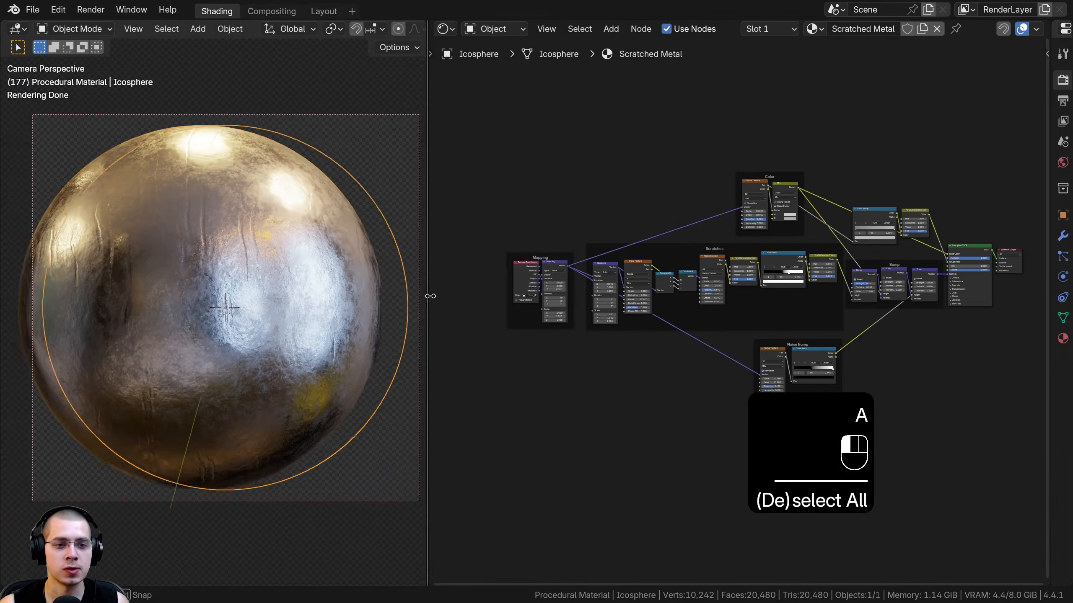
middle_drag(577, 186, 595, 201)
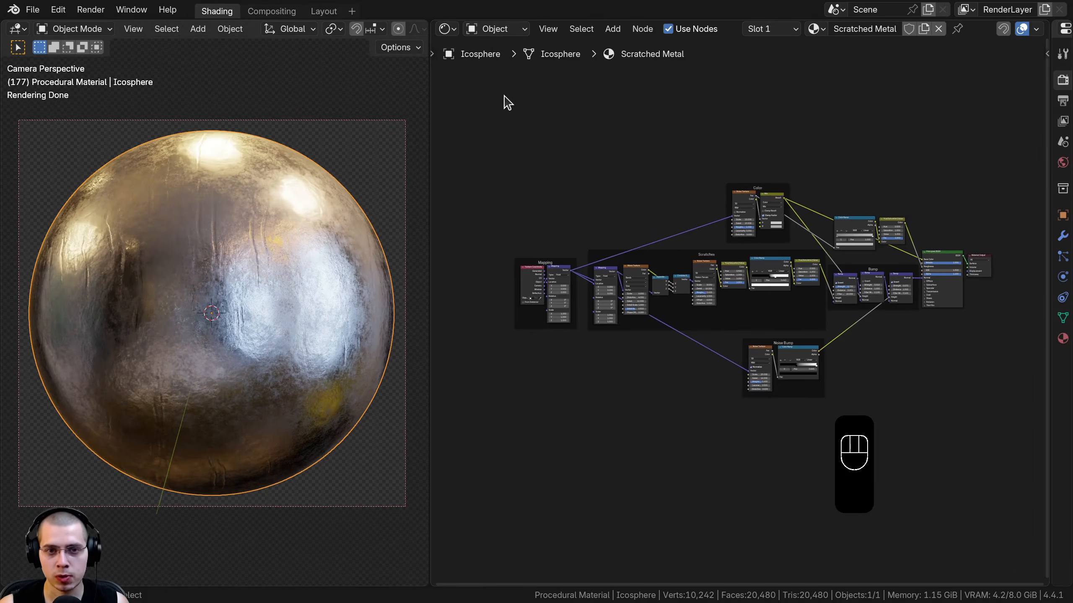
- Combine all nodes except the Material Output into one node group
key(b)
drag(482, 94, 937, 418)
middle_drag(920, 319, 913, 329)
middle_drag(864, 241, 863, 244)
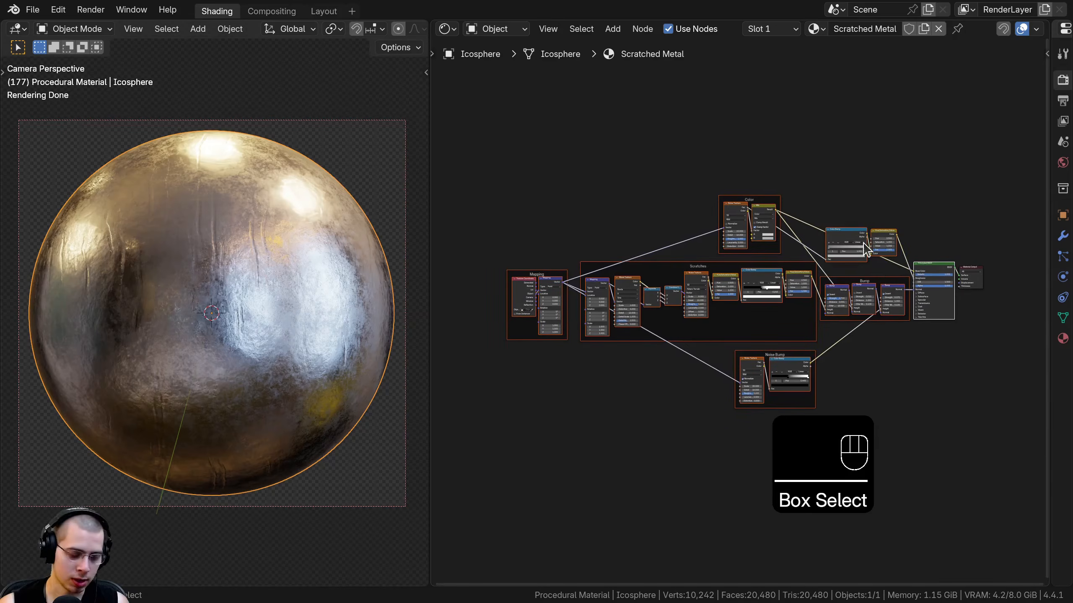
key(ctrl+g)
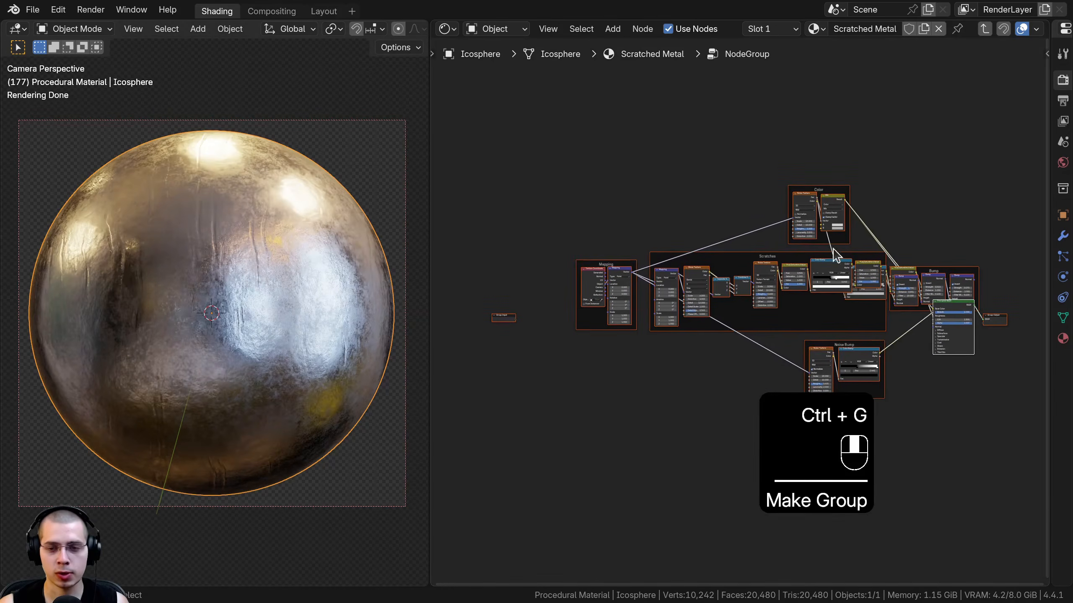
- Inside the group, move the Principled BSDF and Group Output clear of the overlapping nodes and lower the Bump frame
middle_drag(807, 278, 796, 285)
scroll(796, 285, up, 1)
mouse_move(669, 343)
middle_down()
mouse_move(741, 341)
mouse_move(686, 350)
middle_up()
scroll(685, 350, up, 4)
middle_drag(968, 331, 761, 346)
scroll(733, 312, up, 5)
scroll(711, 330, down, 2)
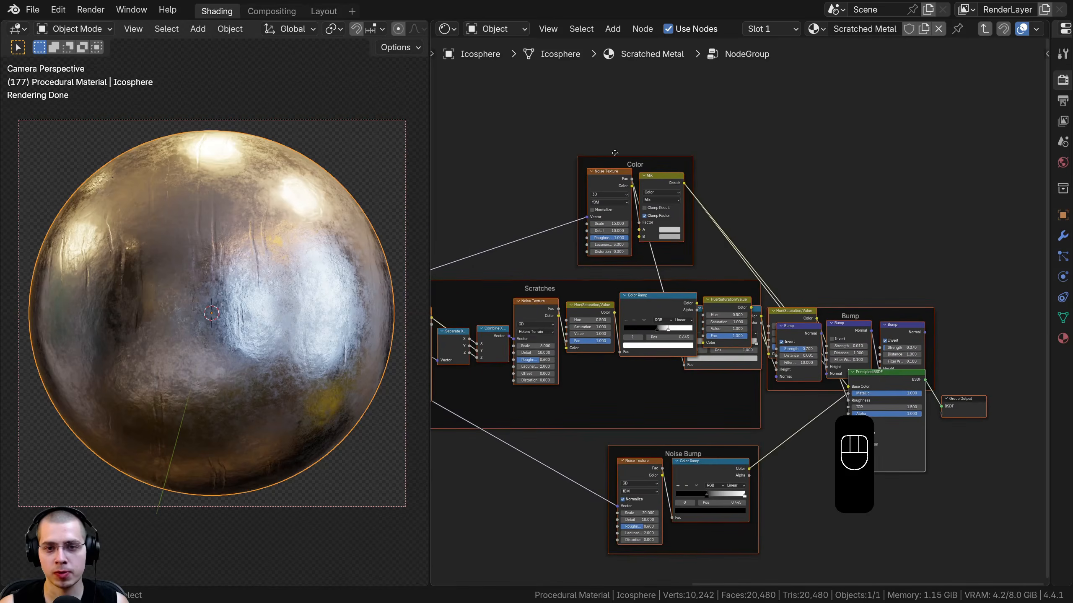
middle_drag(898, 352, 794, 361)
drag(896, 436, 759, 383)
key(g)
click(898, 319)
key(a)
drag(776, 284, 821, 379)
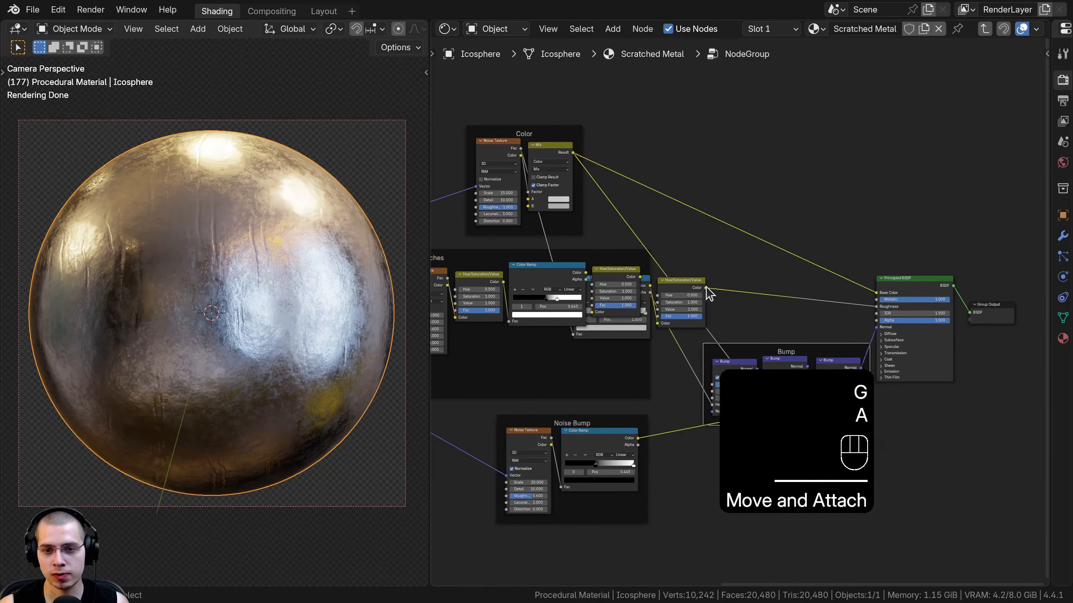
- Move the roughness Color Ramp and its Hue/Saturation/Value node out of the Scratches frame into free space above the Bump frame
key(a)
click(676, 289)
shift+click(619, 277)
key(g)
right_click(611, 281)
click(612, 328)
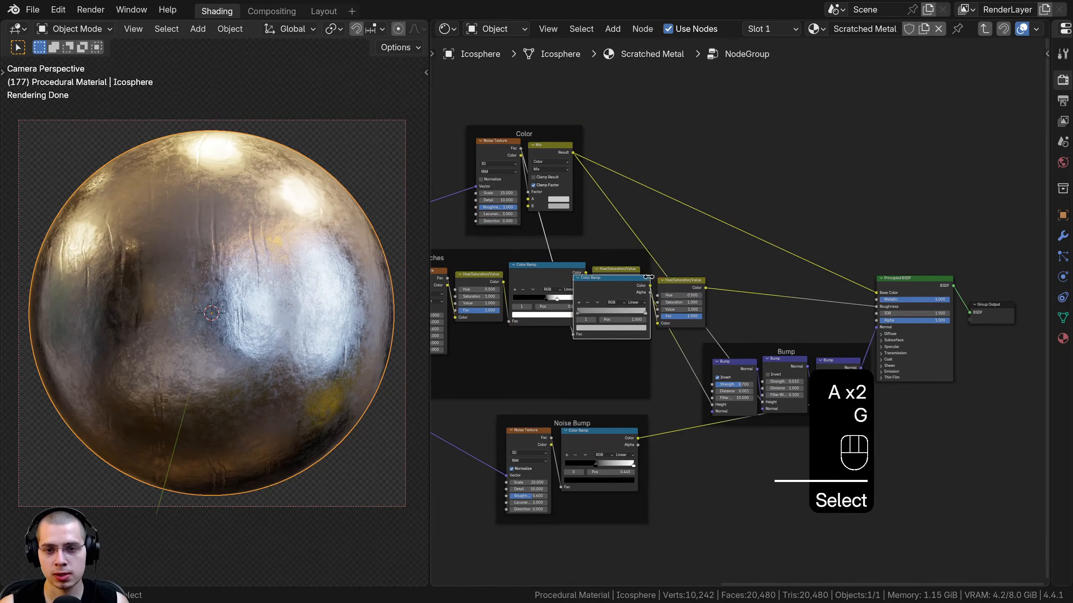
shift+click(682, 281)
key(g)
click(779, 173)
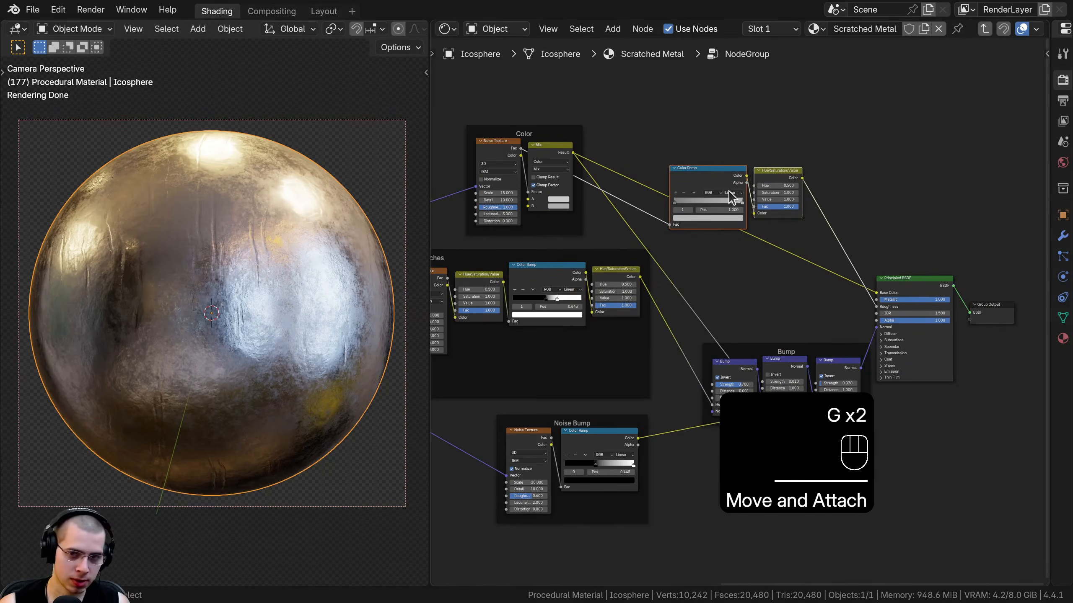
- Join the roughness Color Ramp and Hue/Saturation/Value nodes in a frame labelled "Roughness"
middle_drag(744, 187, 745, 191)
key(ctrl+j)
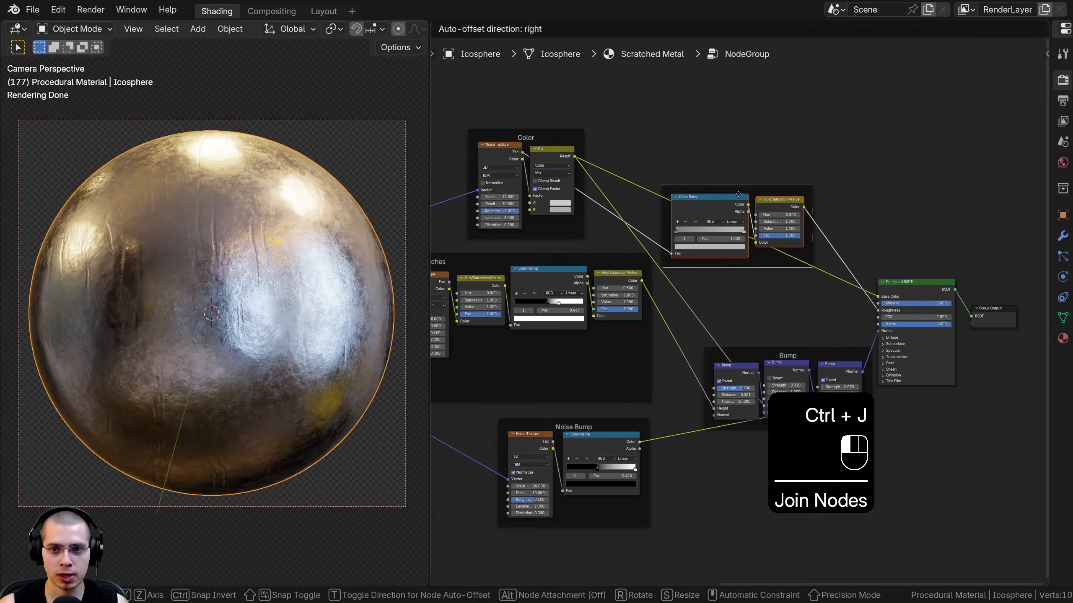
key(F2)
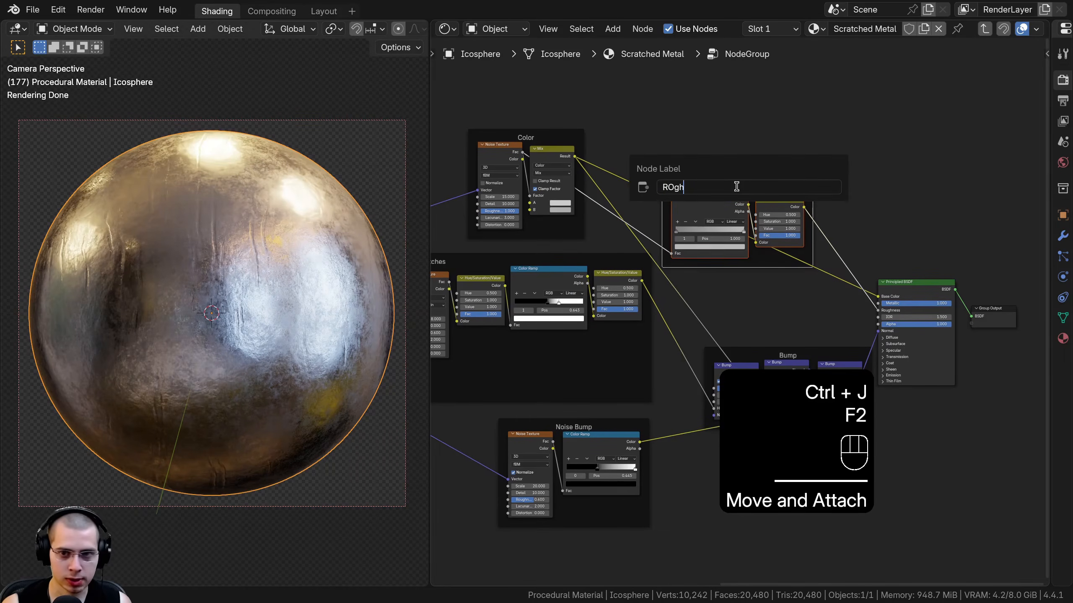
text(ROgh)
key(BackSpace)
key(BackSpace)
text(ughness)
key(Return)
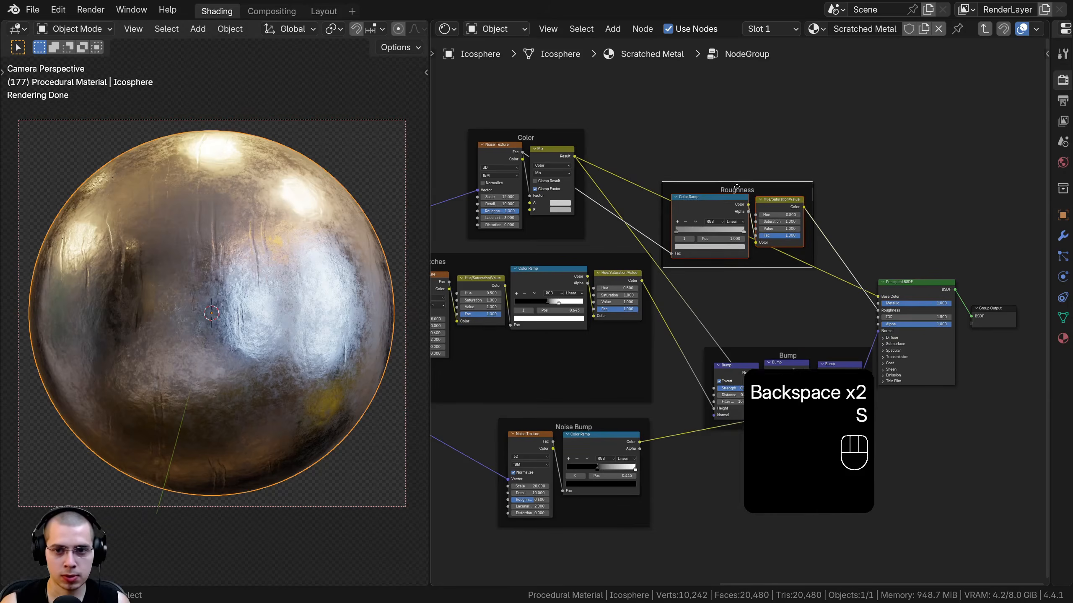
- Reposition the Roughness, Color and Noise Bump frames for a tidier layout around the Scratches frame
key(a)
drag(733, 189, 779, 273)
middle_drag(459, 189, 724, 165)
drag(724, 165, 729, 165)
middle_drag(730, 166, 711, 232)
drag(711, 232, 722, 233)
drag(769, 102, 763, 106)
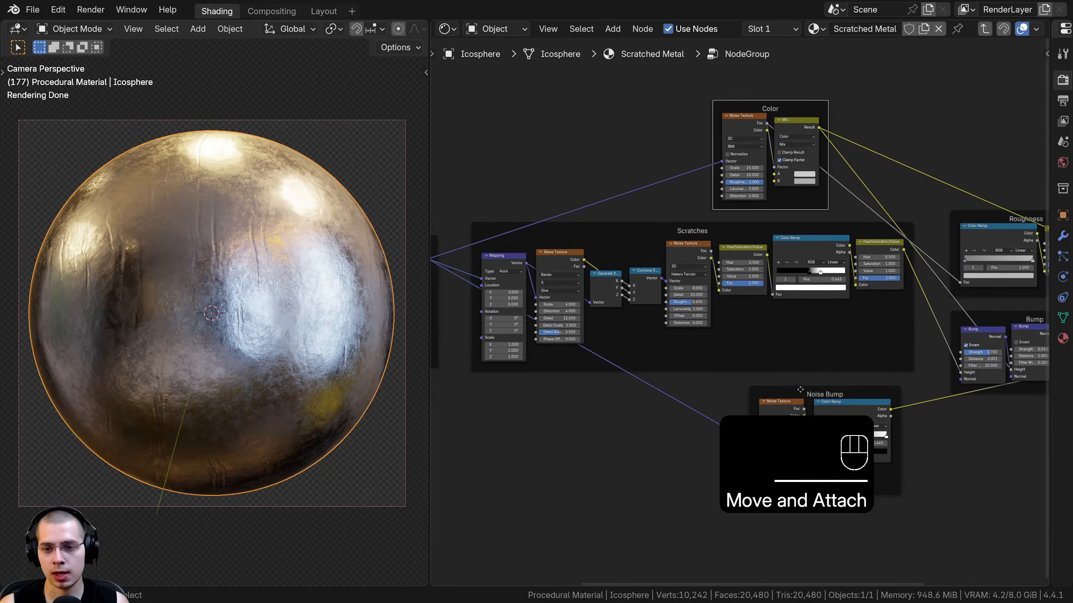
drag(803, 390, 789, 386)
- Shift the Mapping frame closer to the Scratches frame
scroll(586, 373, down, 4)
middle_drag(587, 373, 708, 379)
key(a)
drag(619, 265, 629, 264)
scroll(599, 270, up, 3)
middle_drag(569, 274, 589, 312)
- Exit the node group, place its node beside the Material Output and widen it
key(Tab)
key(g)
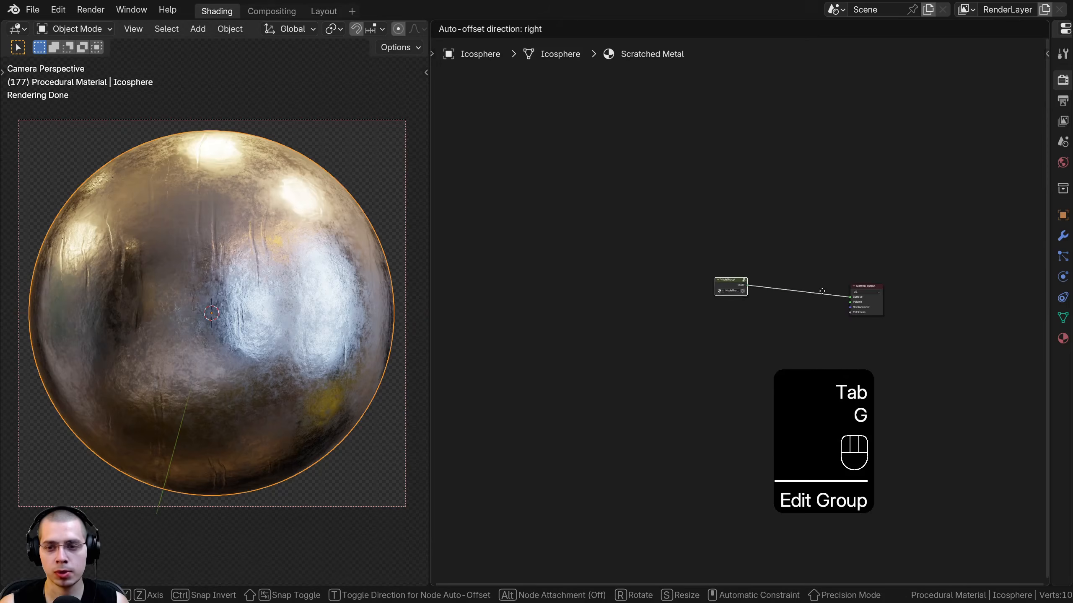
click(823, 298)
middle_drag(821, 297, 693, 323)
scroll(680, 331, up, 8)
key(g)
click(719, 320)
drag(667, 302, 576, 301)
drag(680, 290, 703, 288)
scroll(751, 266, up, 5)
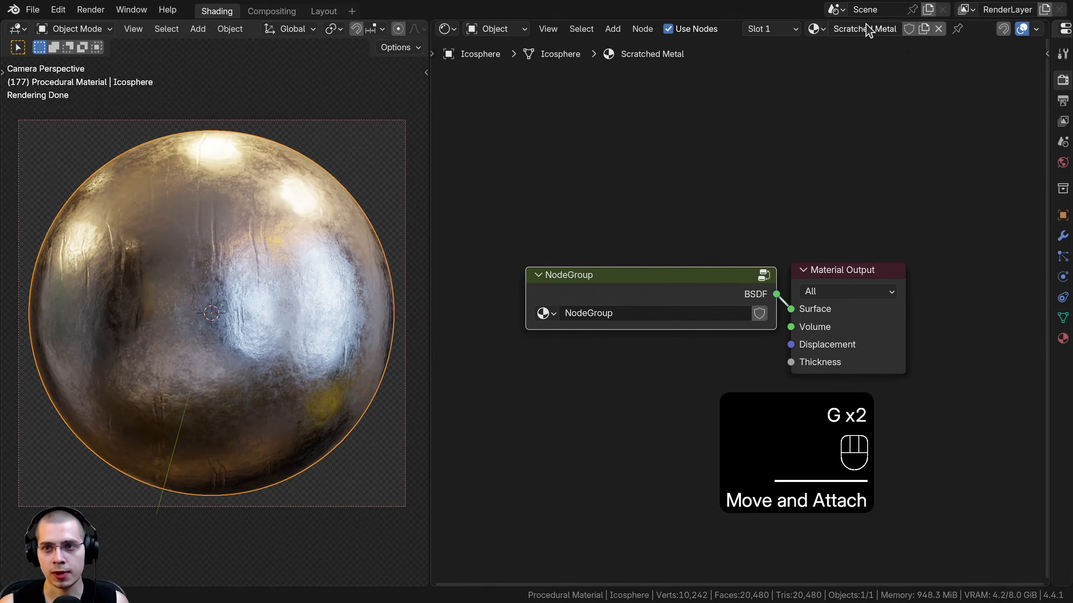
- Name both the node group and the material "Scratched Metal 1" and nudge the group node into place
click(696, 231)
click(627, 315)
text(Scratched Metal)
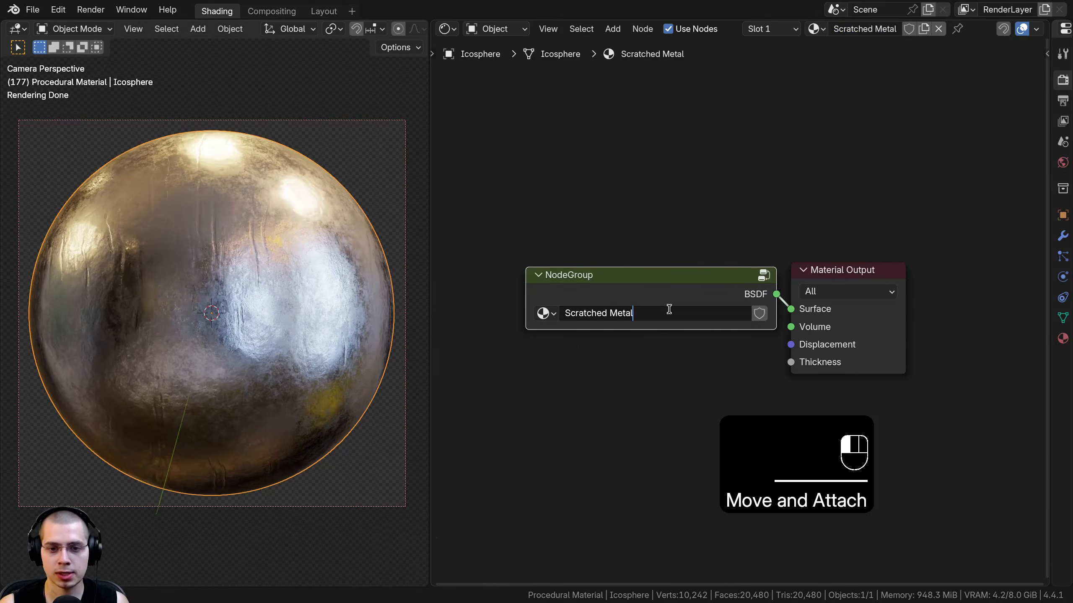
text(1)
click(819, 154)
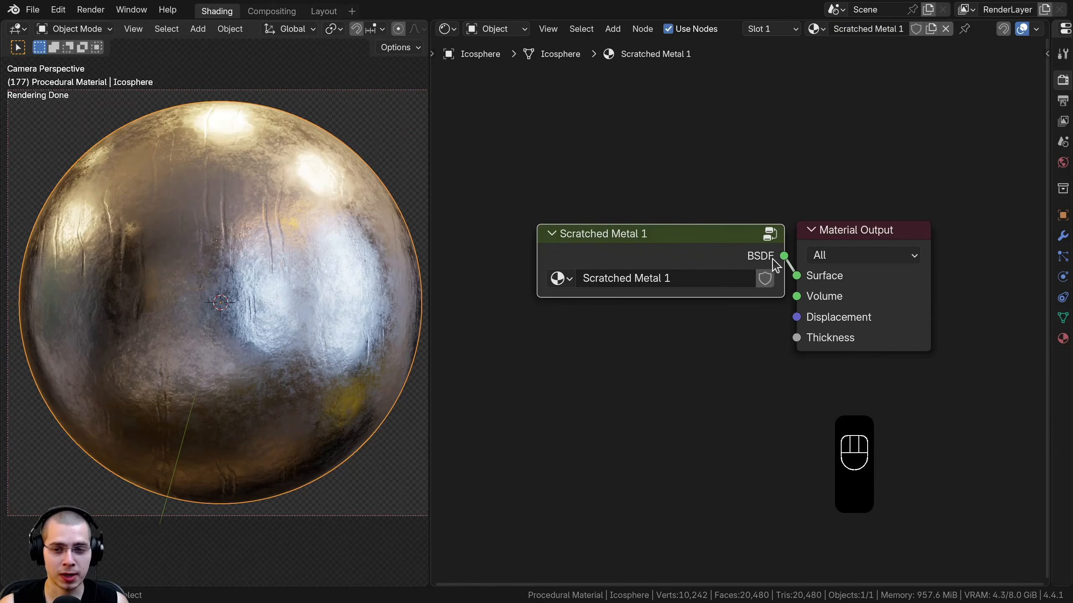
drag(768, 264, 775, 265)
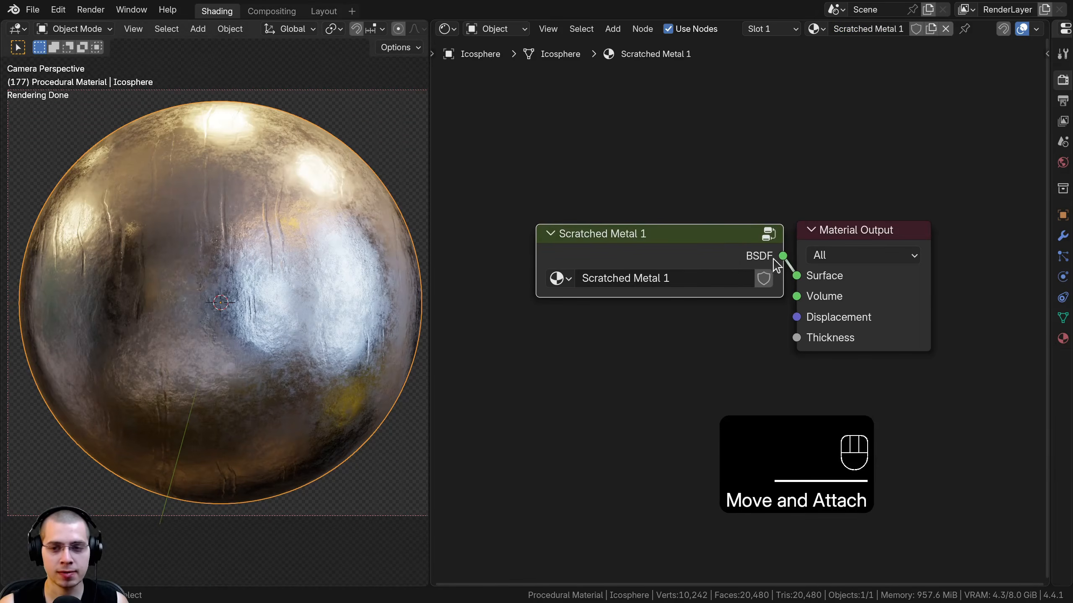
- Open the Scratched Metal 1 group for editing and save the file
click(689, 258)
key(Tab)
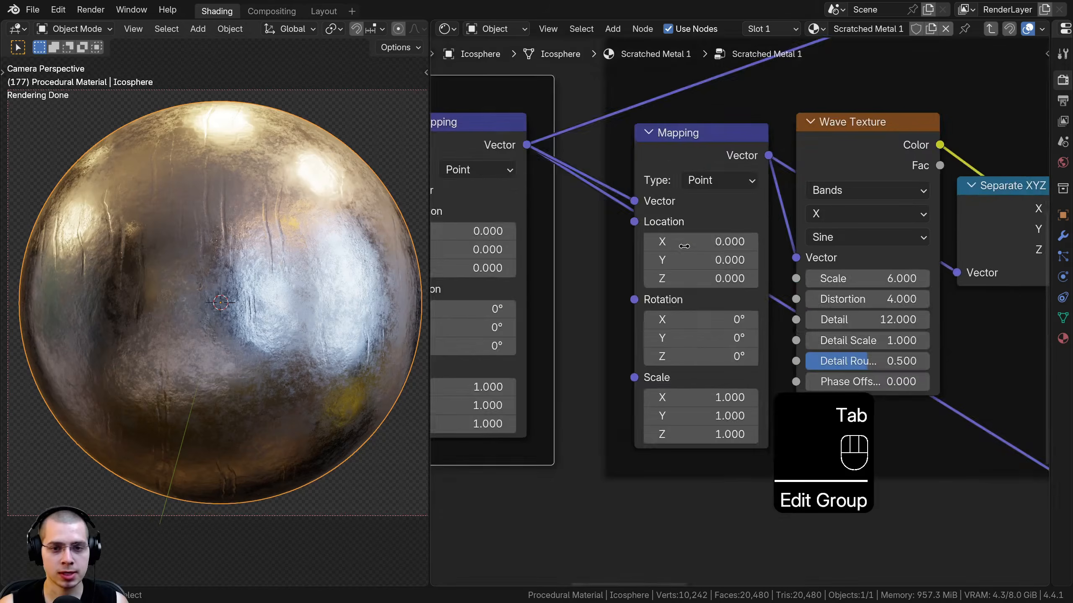
scroll(718, 250, down, 10)
middle_drag(784, 257, 733, 269)
key(ctrl+s)
middle_drag(1038, 249, 820, 264)
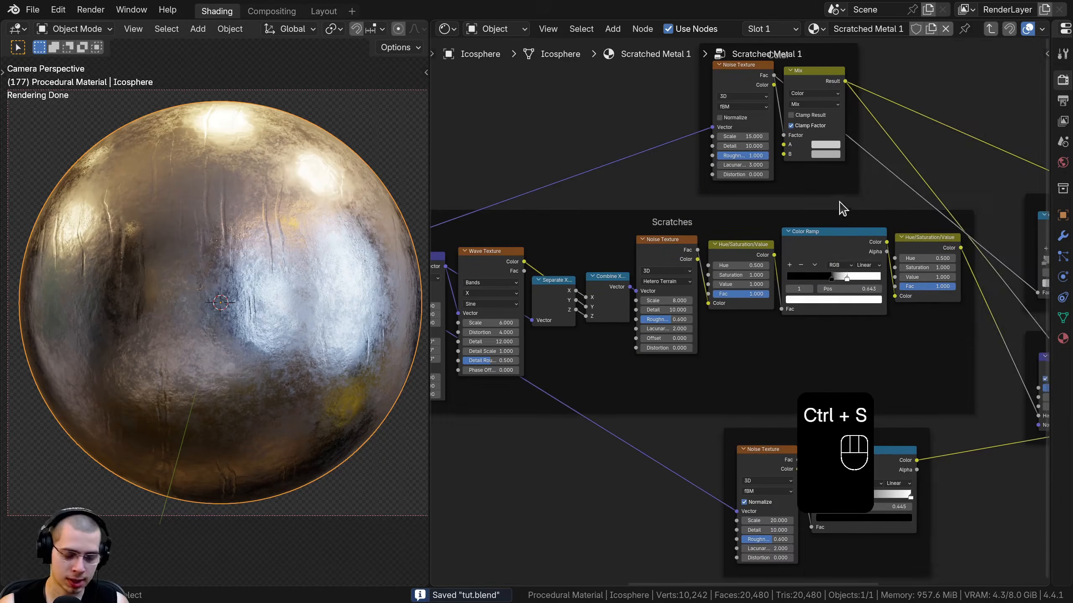
- Rename the BSDF output socket of the node group to "Shader"
key(n)
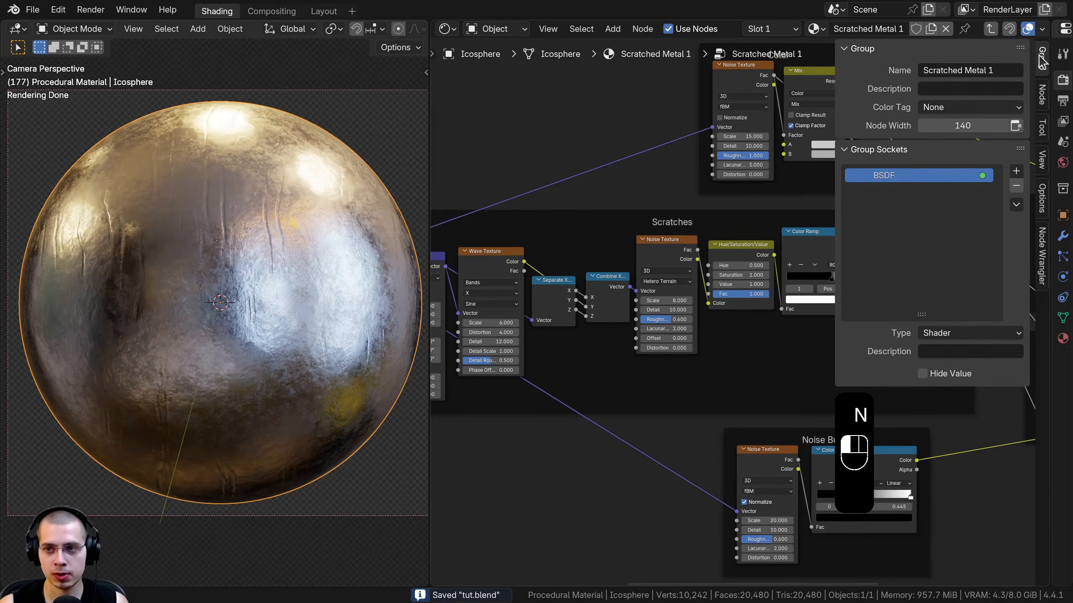
double_click(887, 177)
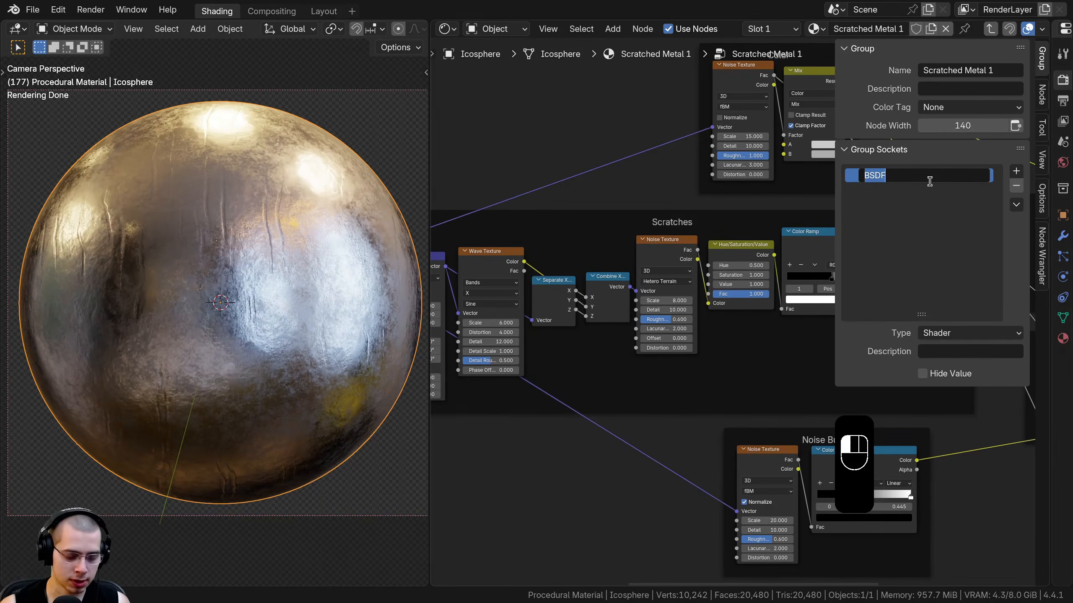
text(Shader)
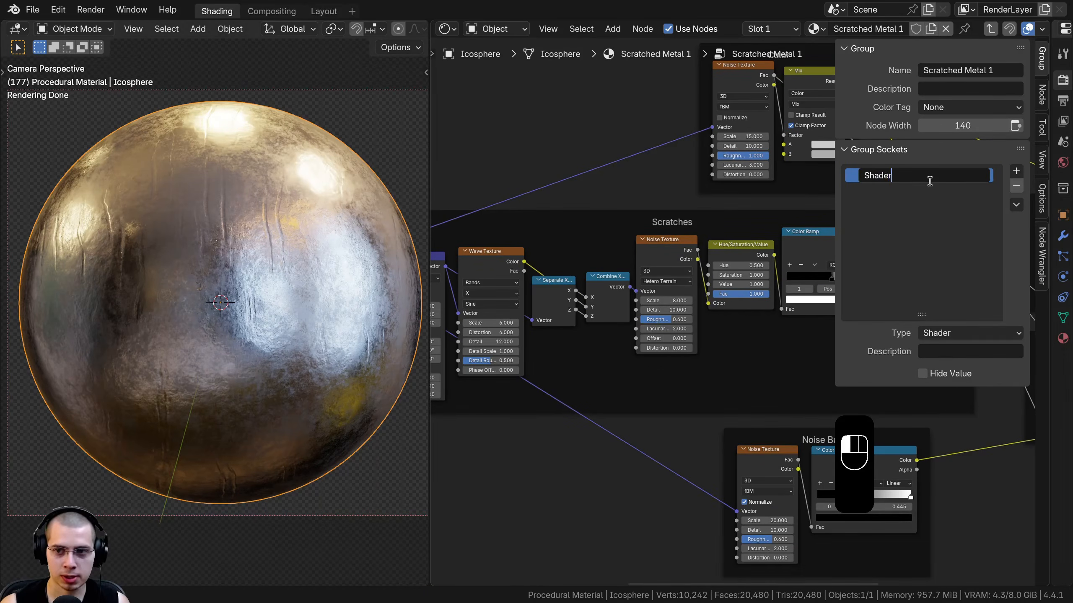
key(Return)
- Widen the node editor and move the Group Input node just in front of the Mapping frame
drag(431, 203, 223, 202)
scroll(450, 325, up, 1)
middle_drag(249, 308, 424, 292)
scroll(373, 364, up, 1)
key(a)
key(g)
click(486, 263)
scroll(424, 292, down, 2)
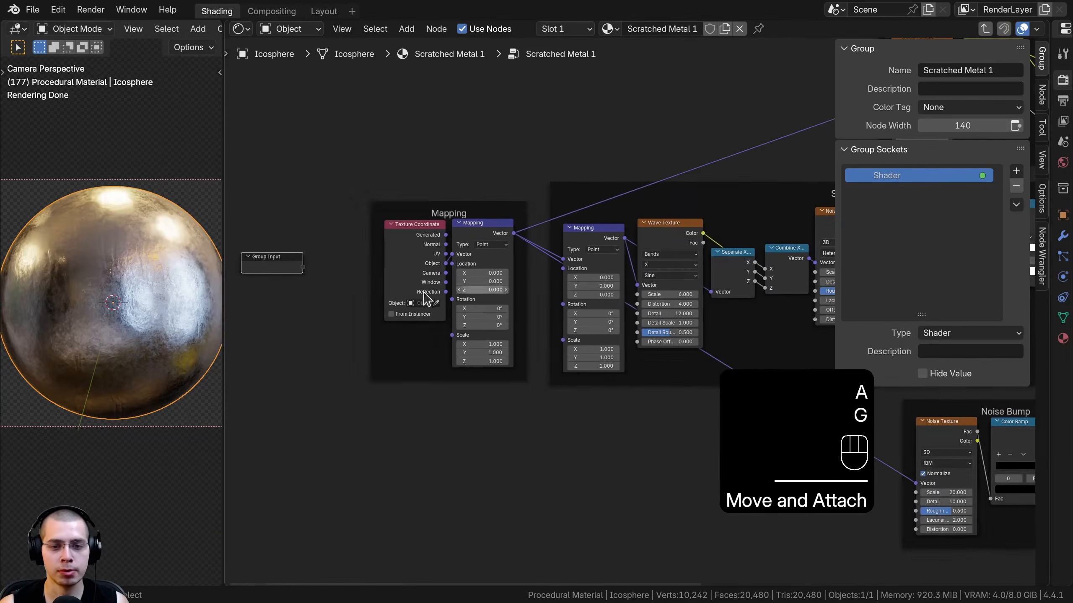
middle_drag(536, 345, 655, 364)
scroll(655, 364, up, 2)
key(g)
click(504, 362)
middle_drag(469, 283, 483, 283)
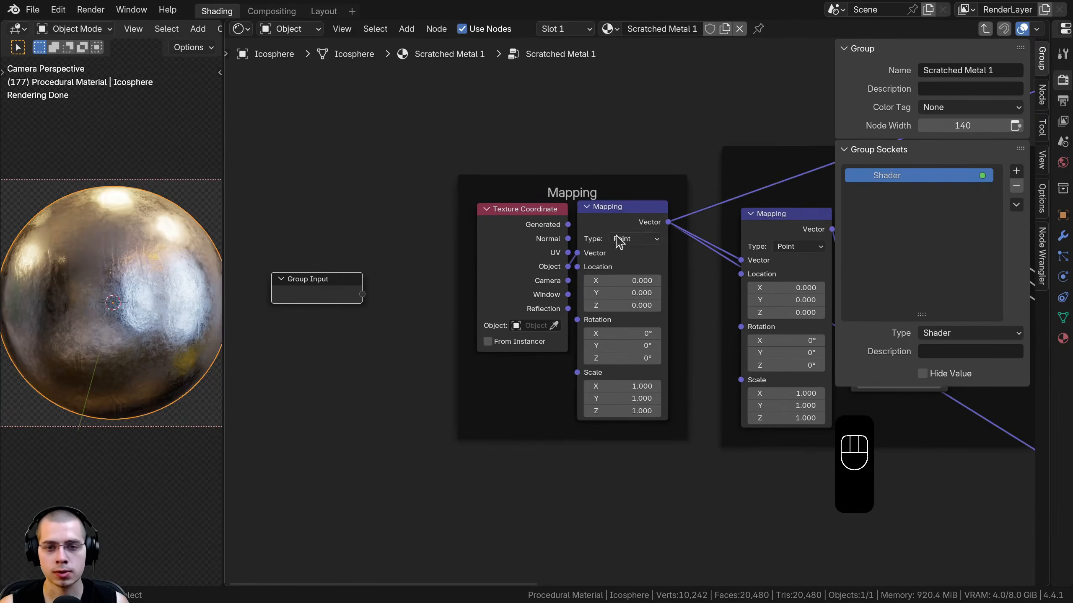
- Expose the Scale of the Mapping frame's Mapping node as a Float group input with a default of 1
middle_drag(607, 182, 558, 202)
click(574, 217)
middle_drag(346, 327, 379, 311)
scroll(378, 311, up, 1)
middle_drag(322, 283, 378, 284)
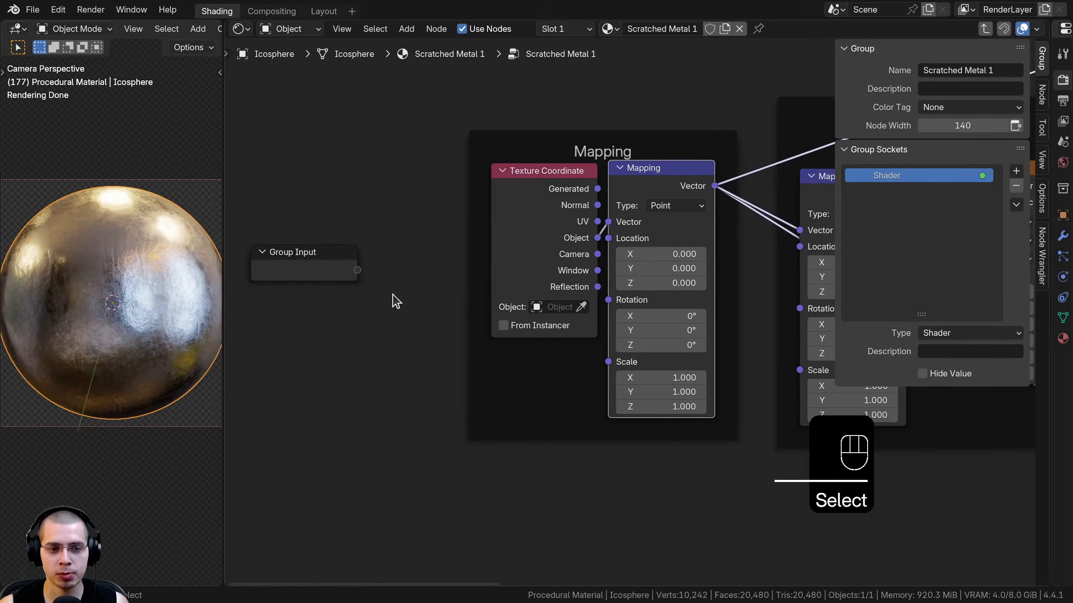
drag(608, 361, 358, 272)
click(857, 194)
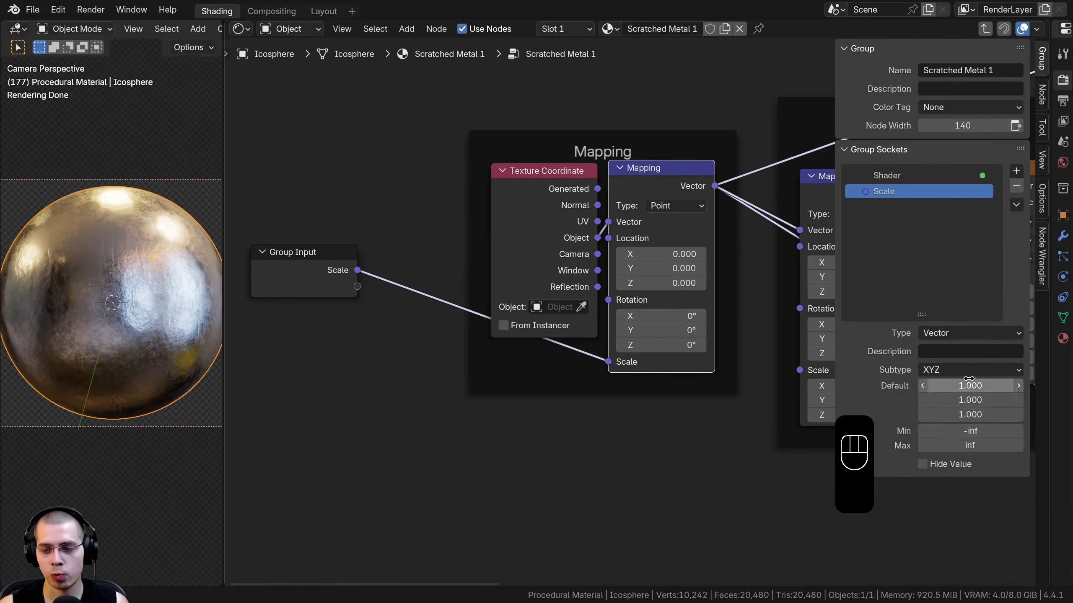
click(964, 337)
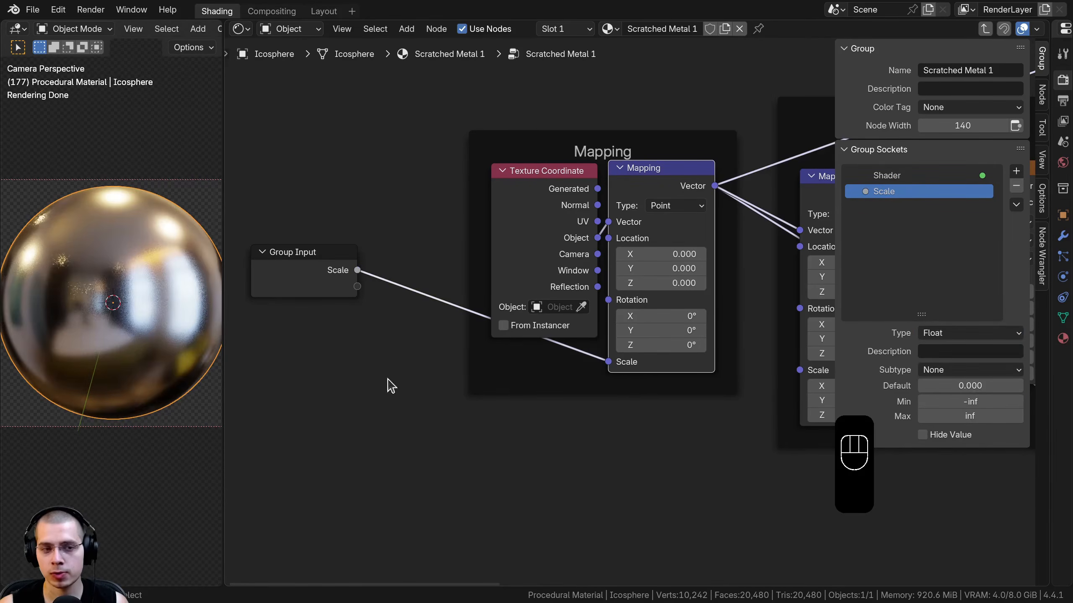
click(951, 383)
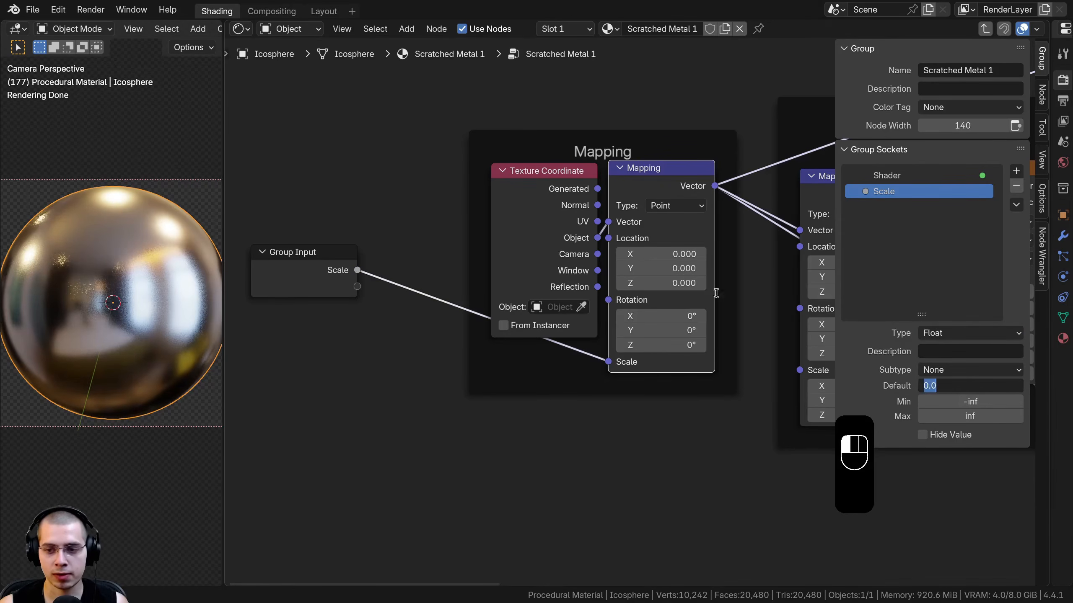
key(Return)
- Exit the group and set Scale to 1 on the Scratched Metal 1 node
key(Tab)
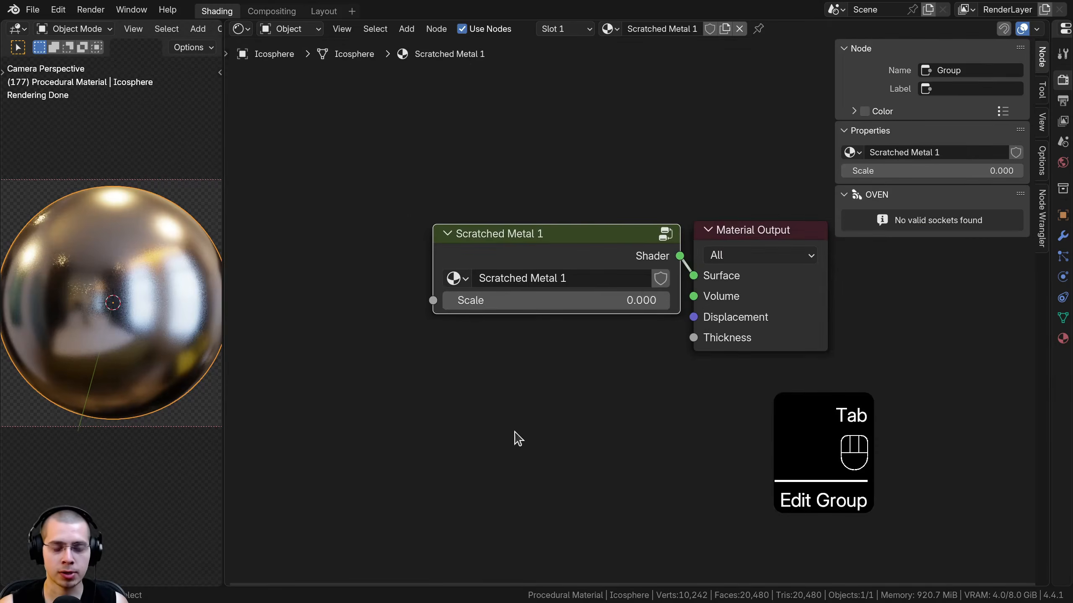
click(582, 301)
text(1)
key(Return)
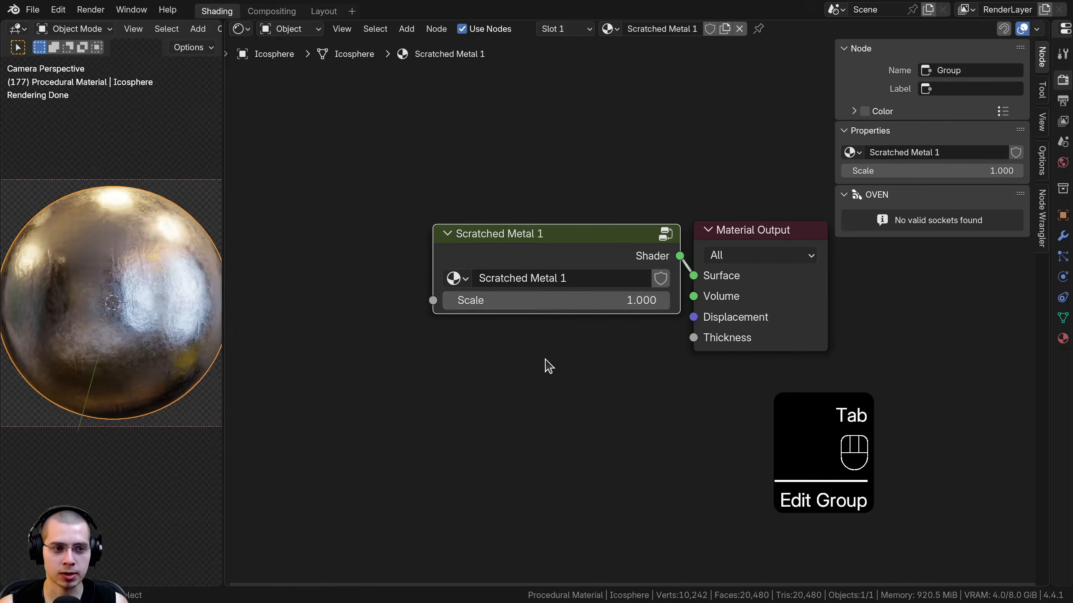
- Reopen the group and move the Group Input node below the Mapping frame
key(Tab)
scroll(587, 228, down, 1)
middle_drag(588, 227, 474, 177)
click(264, 223)
key(g)
click(486, 405)
middle_drag(393, 380, 335, 374)
- Expose the Scale of the Scratches frame's Mapping node as a Float group input named "Scratches Scale" with a default of 1
scroll(611, 213, up, 4)
scroll(721, 167, up, 1)
middle_drag(721, 167, 683, 175)
click(653, 105)
scroll(591, 152, down, 6)
middle_drag(533, 196, 376, 187)
middle_drag(514, 221, 667, 246)
scroll(661, 252, up, 1)
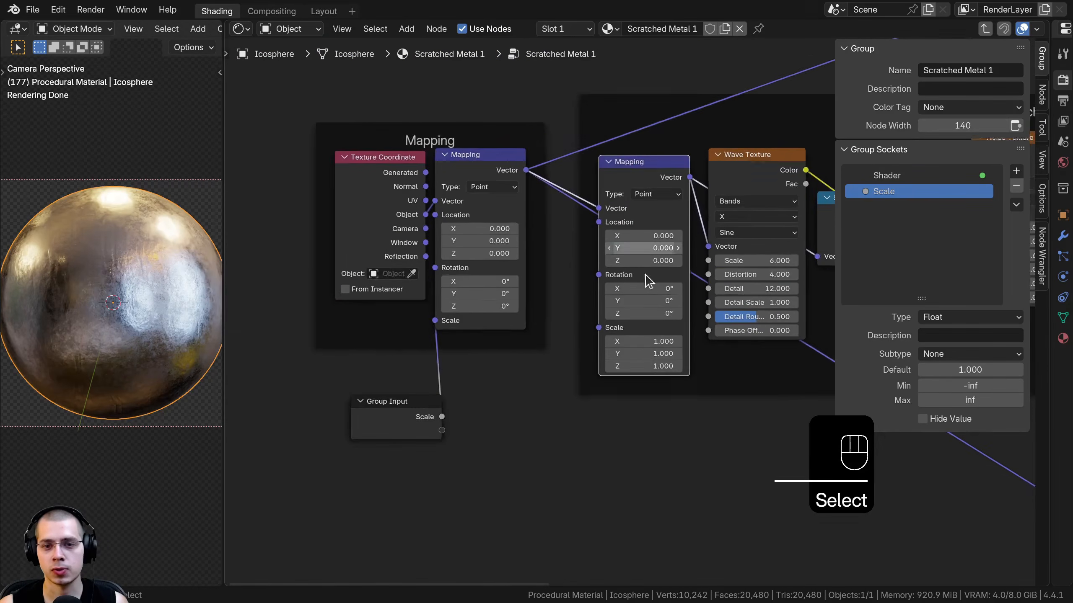
scroll(660, 260, up, 1)
drag(644, 273, 446, 420)
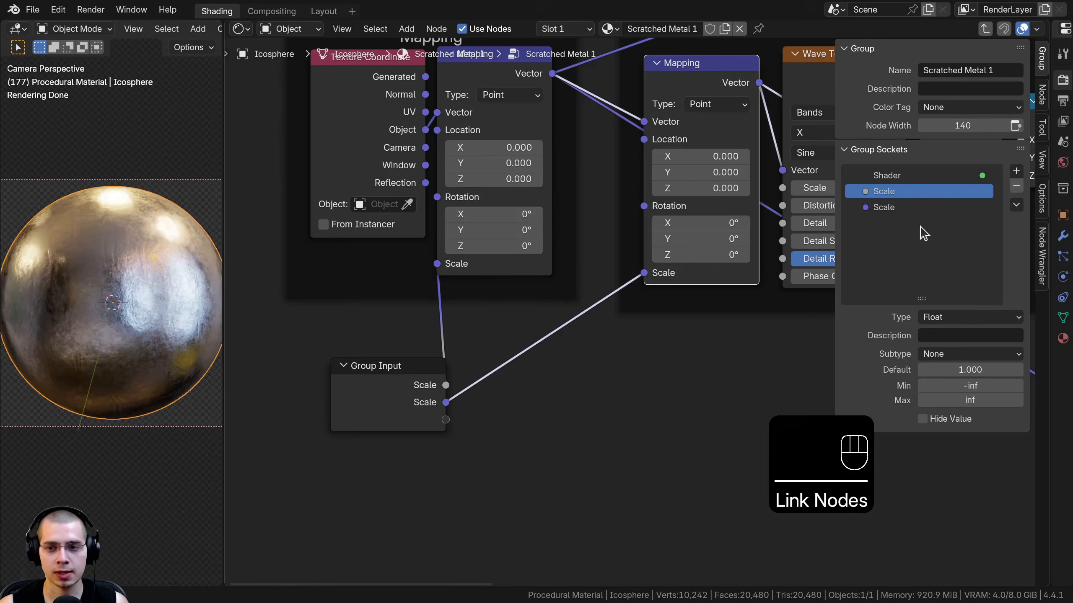
click(889, 208)
click(940, 322)
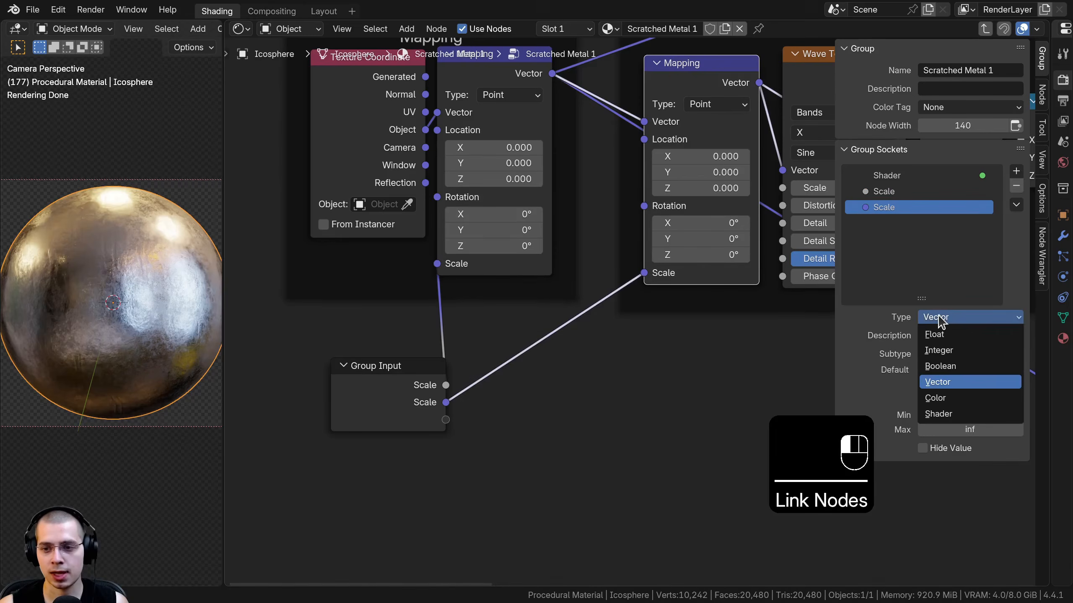
click(945, 335)
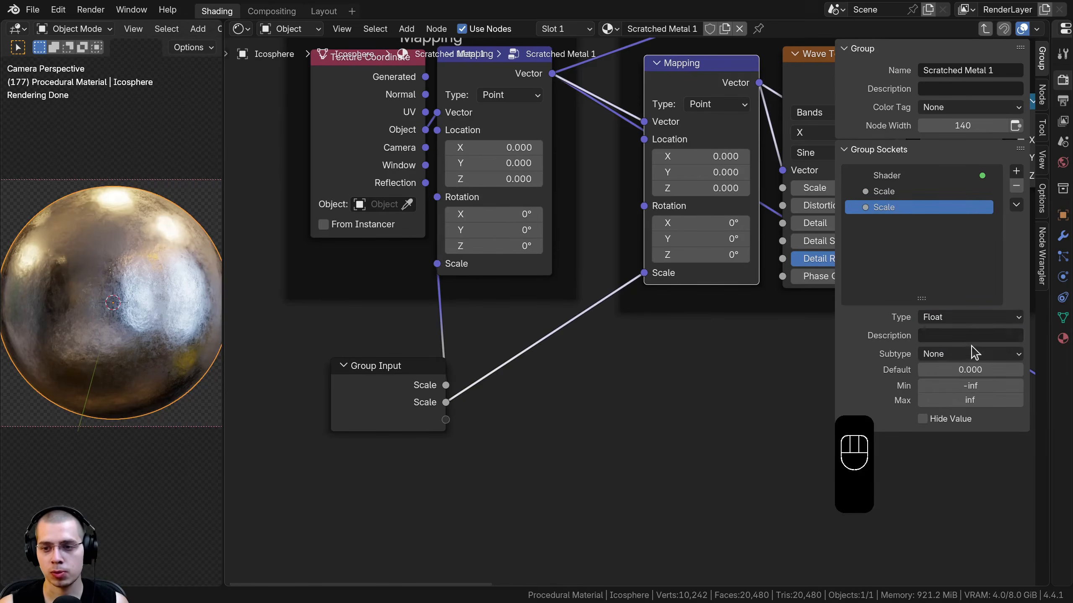
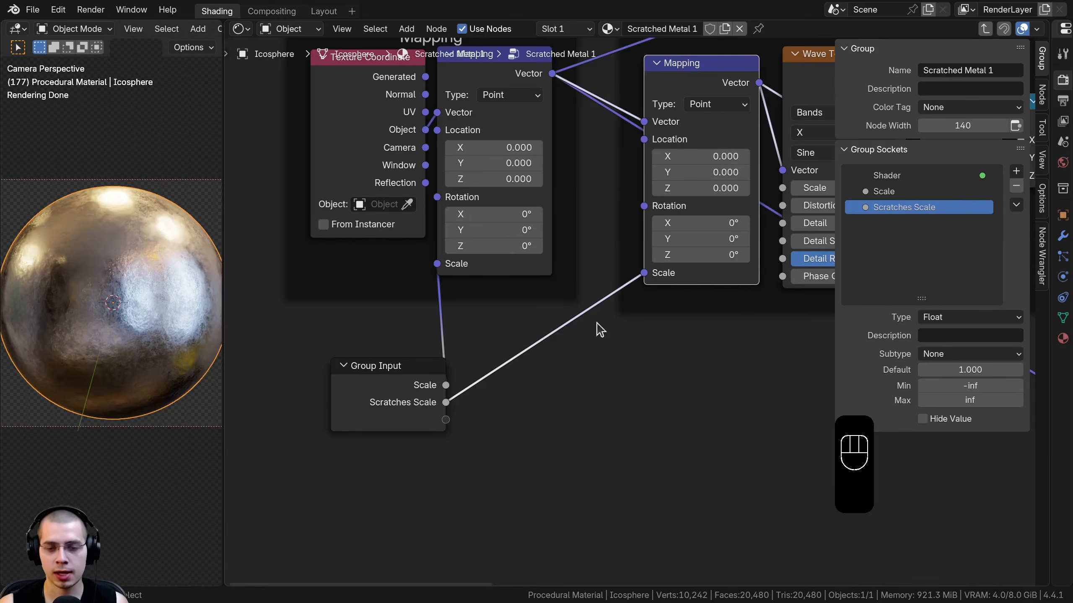
- Exit the group and set Scratches Scale to 1 on the Scratched Metal 1 node
key(Tab)
click(555, 326)
text(1)
key(Return)
- Reopen the group and move the Group Input node above the Scratches frame, next to the Color frame
click(556, 251)
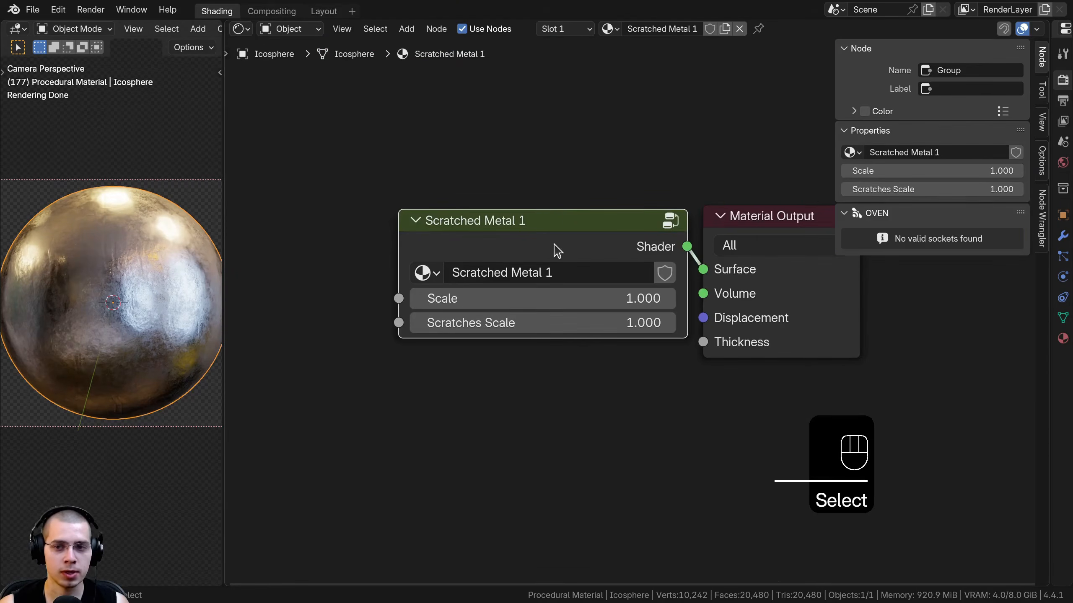
key(Tab)
click(491, 358)
key(g)
click(499, 338)
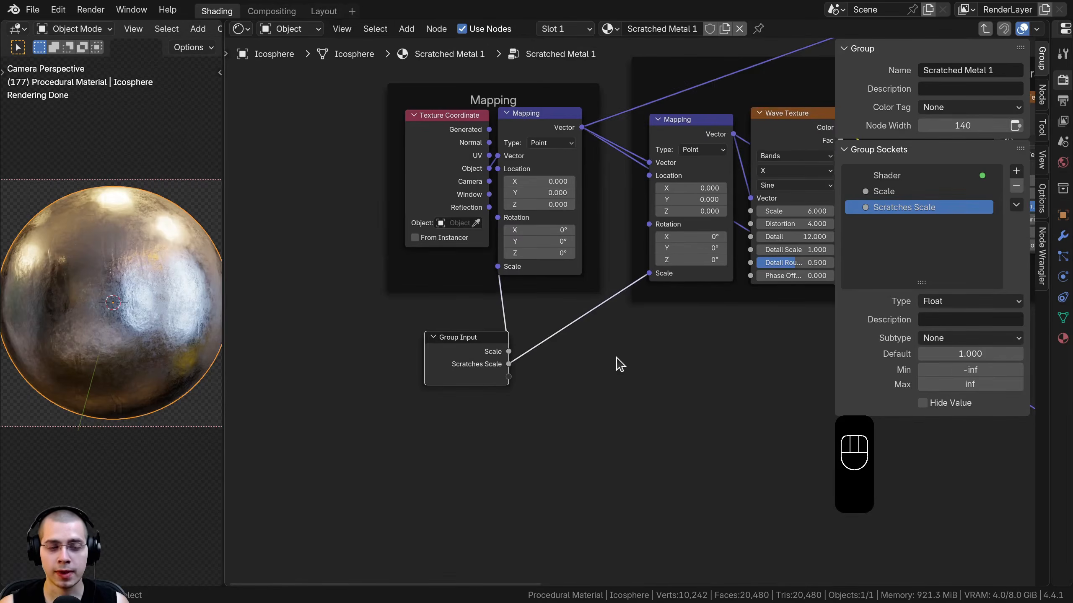
scroll(615, 361, down, 9)
middle_drag(557, 375, 393, 412)
scroll(408, 417, up, 3)
key(g)
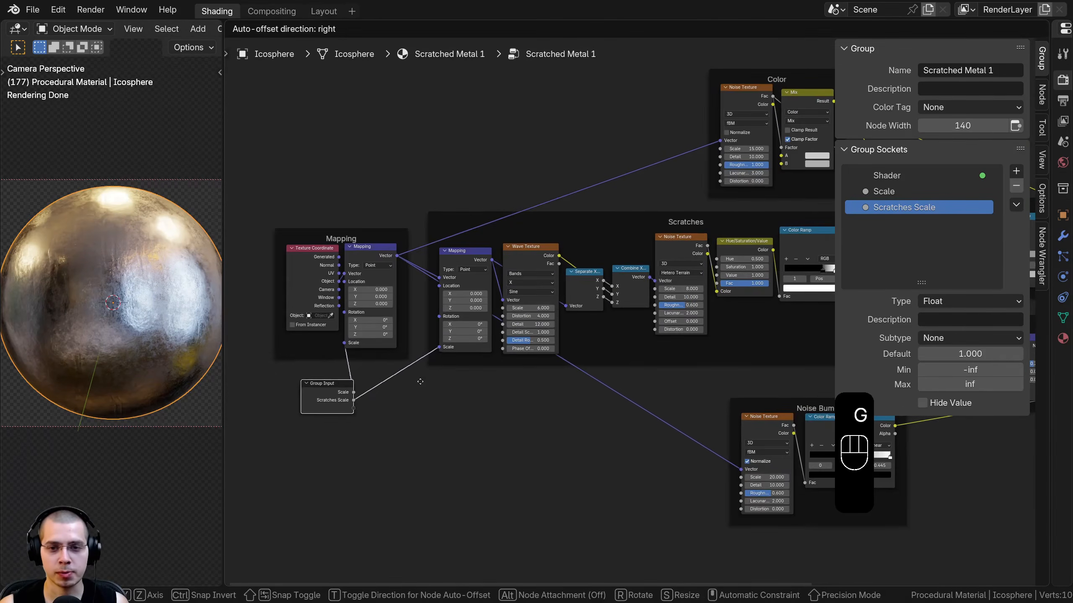
click(591, 169)
middle_drag(630, 181, 535, 229)
scroll(536, 230, up, 3)
key(g)
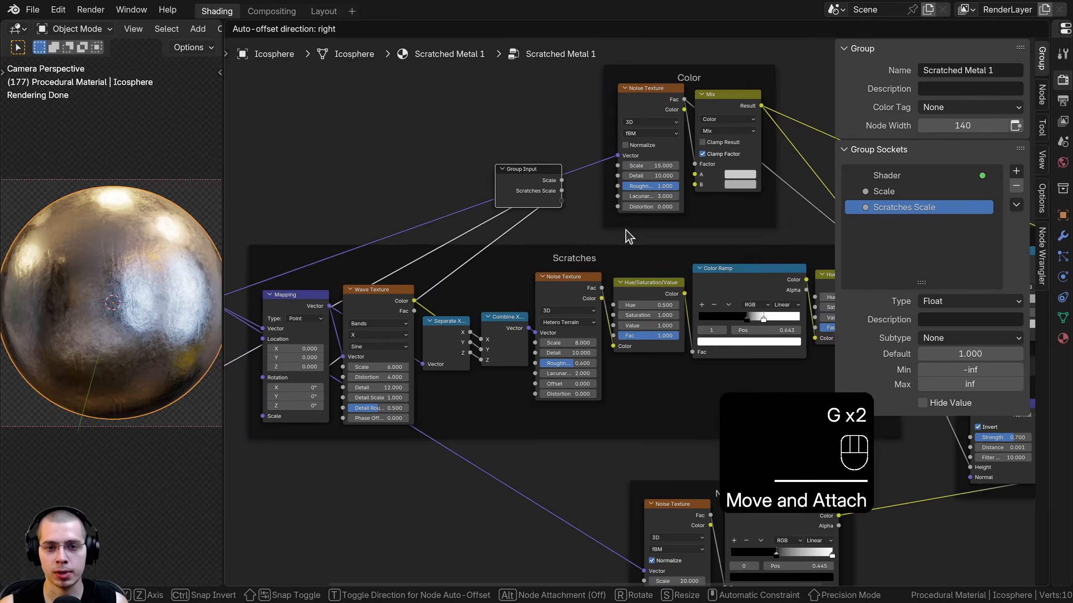
click(714, 226)
- Expose the Value of the Hue/Saturation/Value node before the Scratches Color Ramp as a group input named "Scratches Amount"
scroll(636, 301, up, 2)
shift+drag(648, 325, 674, 340)
scroll(82, 328, up, 5)
middle_drag(603, 338, 632, 375)
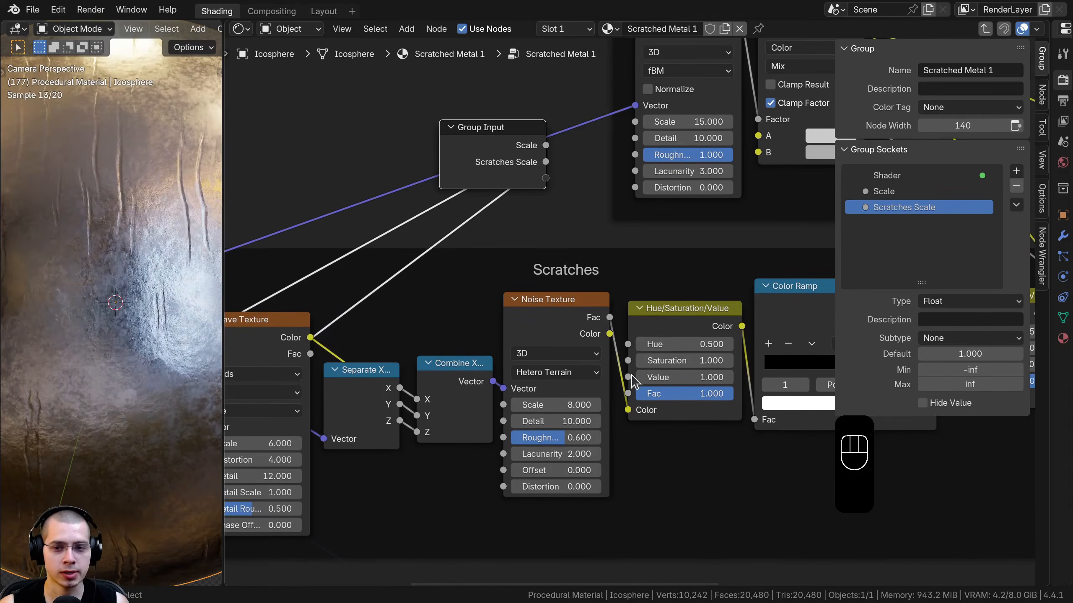
drag(551, 186, 548, 183)
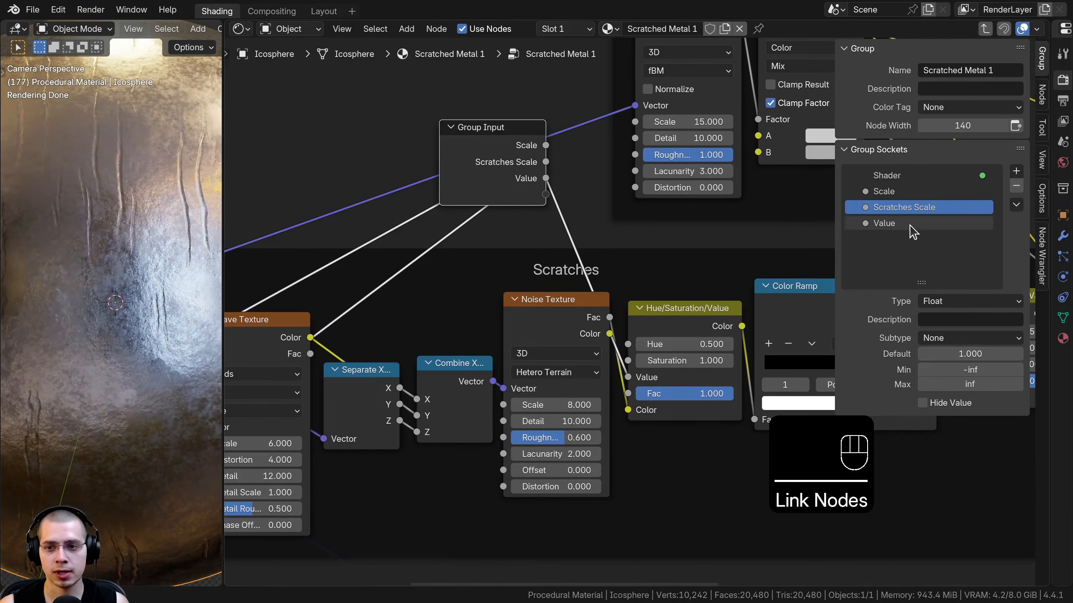
double_click(908, 223)
text(Scratches Amount)
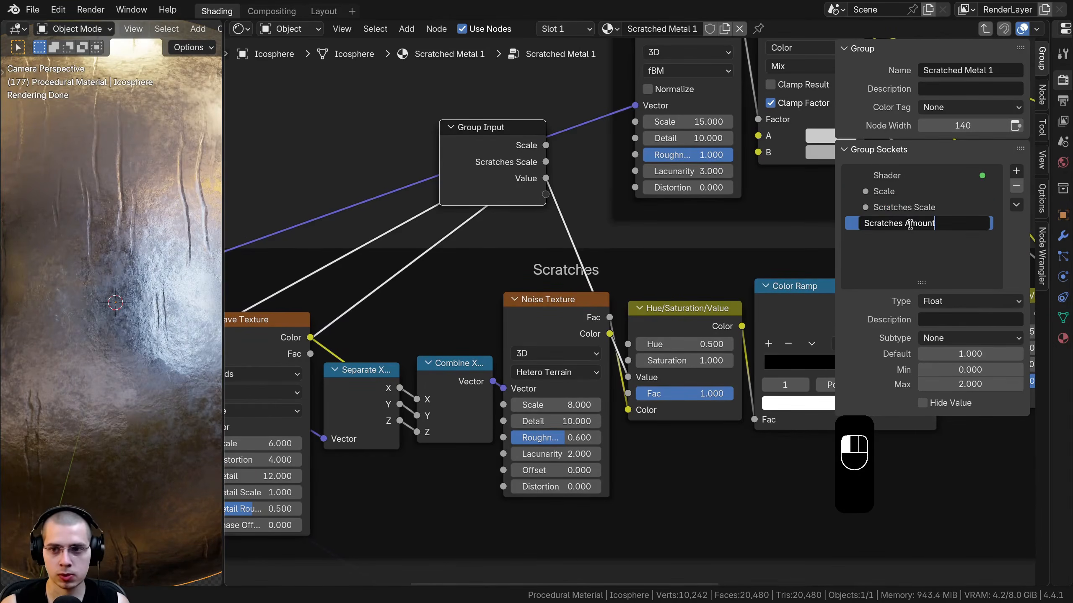
key(Return)
- Try a higher Value on the Hue/Saturation/Value node after the Scratches Color Ramp
middle_drag(617, 367, 640, 399)
shift+middle_drag(180, 157, 144, 204)
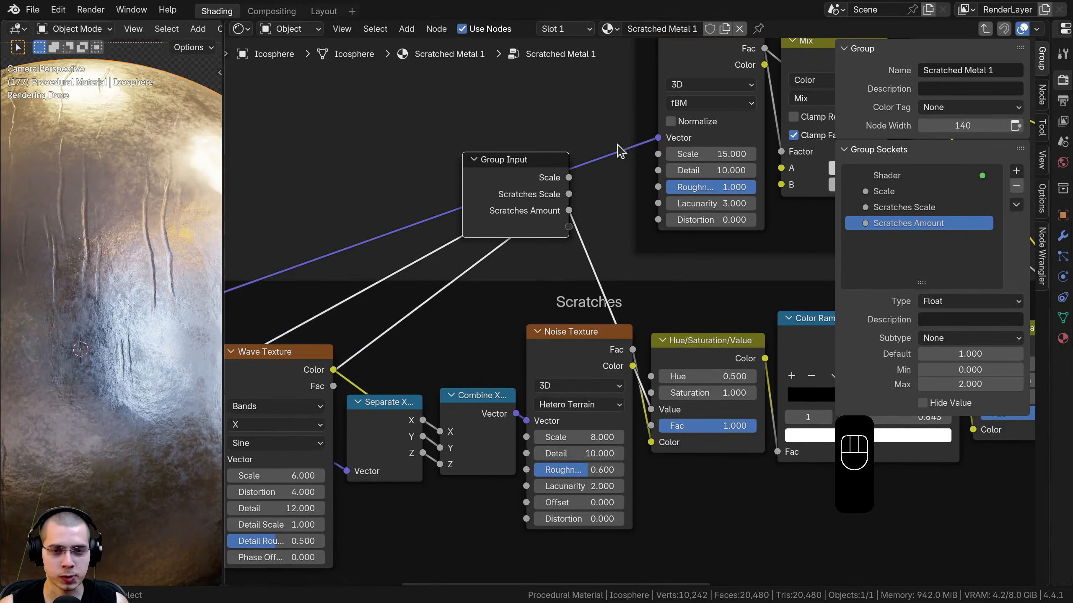
scroll(609, 169, down, 2)
middle_drag(604, 195, 524, 201)
middle_drag(733, 280, 579, 165)
scroll(720, 211, up, 3)
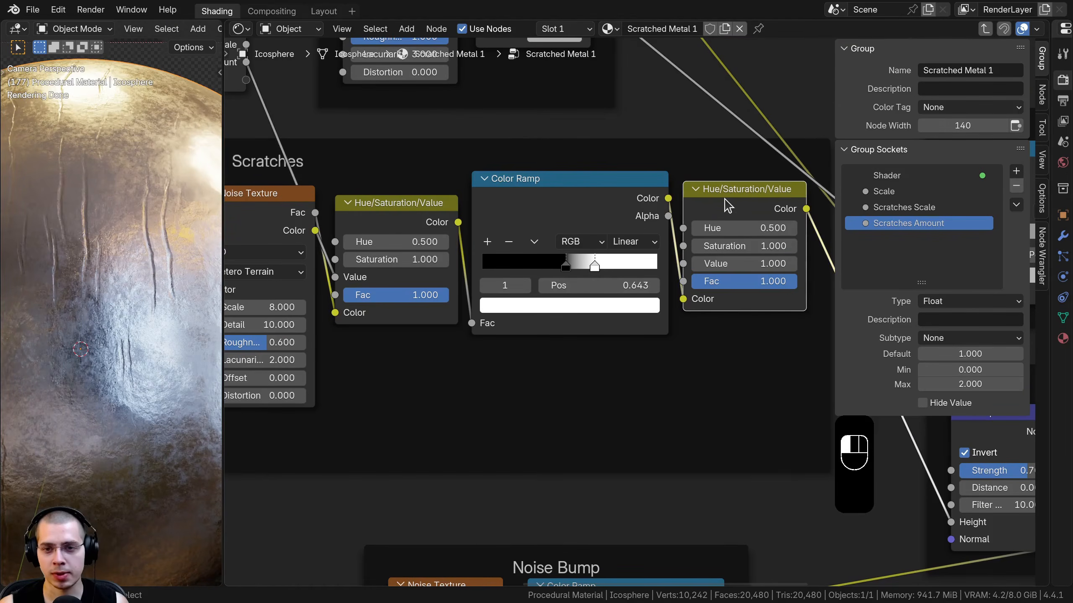
shift+drag(744, 264, 821, 263)
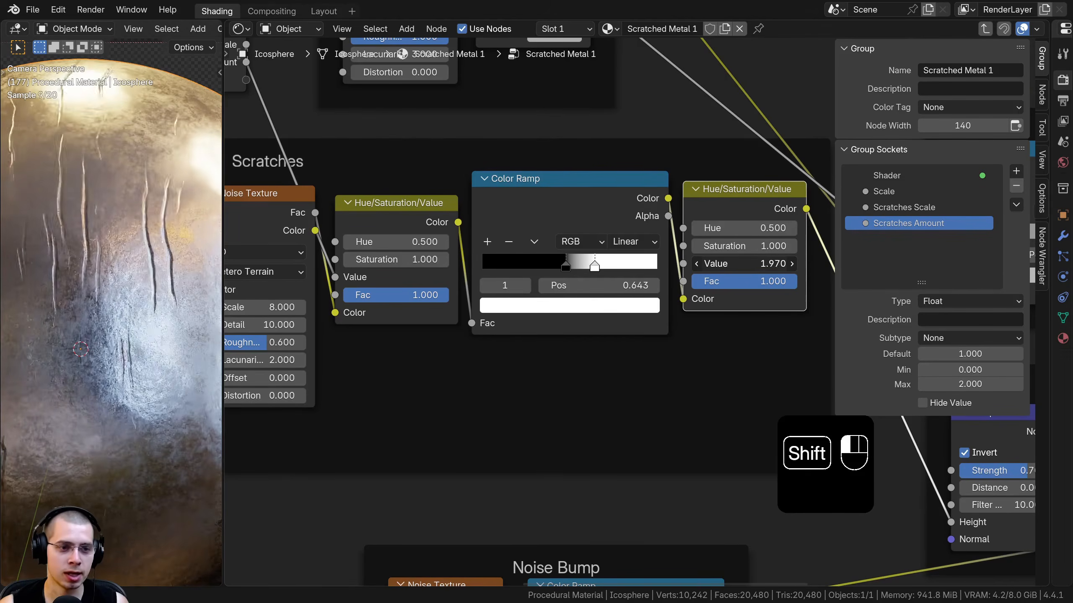
right_click(744, 264)
- Expose the Value of the Hue/Saturation/Value node after the Scratches Color Ramp as a group input named "Scratches Size 1"
scroll(744, 264, down, 3)
middle_drag(709, 273, 774, 315)
drag(739, 316, 394, 170)
middle_drag(562, 207, 596, 208)
double_click(877, 239)
text(Scratches Size )
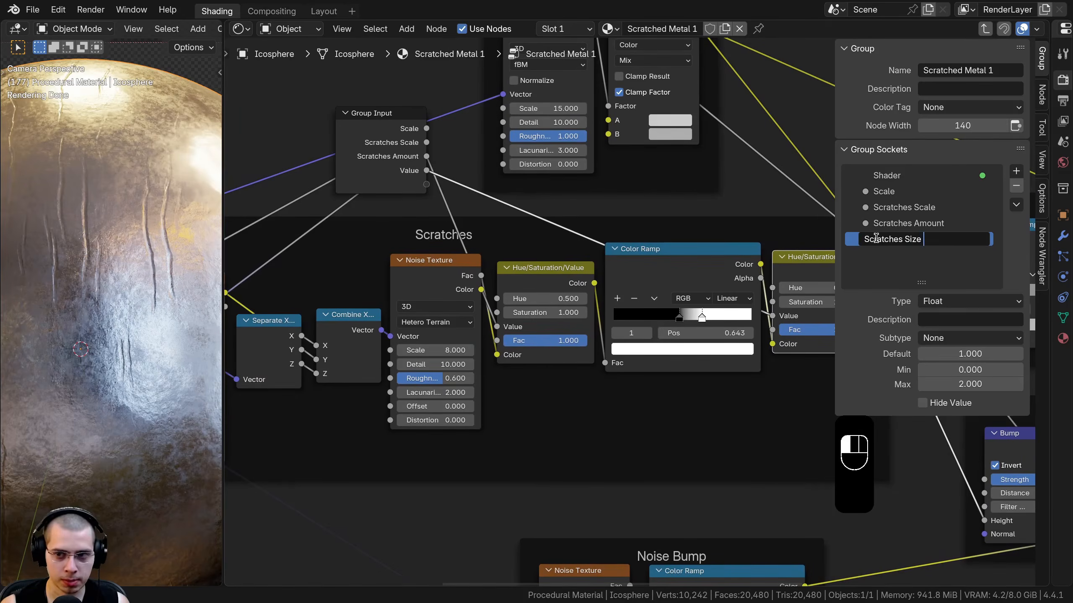
text(1)
key(Return)
- Shift the Group Input node horizontally away from the Color frame
scroll(448, 321, down, 3)
middle_drag(510, 343, 541, 341)
middle_drag(483, 219, 571, 205)
drag(553, 169, 501, 169)
- Preview the Scratches Color Ramp on the sphere while testing the Roughness of the Scratches Noise Texture
scroll(625, 360, up, 5)
middle_drag(624, 354, 634, 347)
mouse_move(595, 356)
mouse_down()
mouse_move(536, 358)
mouse_move(621, 357)
mouse_move(595, 357)
mouse_up()
scroll(712, 367, down, 3)
middle_drag(804, 290, 610, 311)
ctrl+shift+click(598, 223)
middle_drag(464, 328, 617, 317)
scroll(618, 318, up, 6)
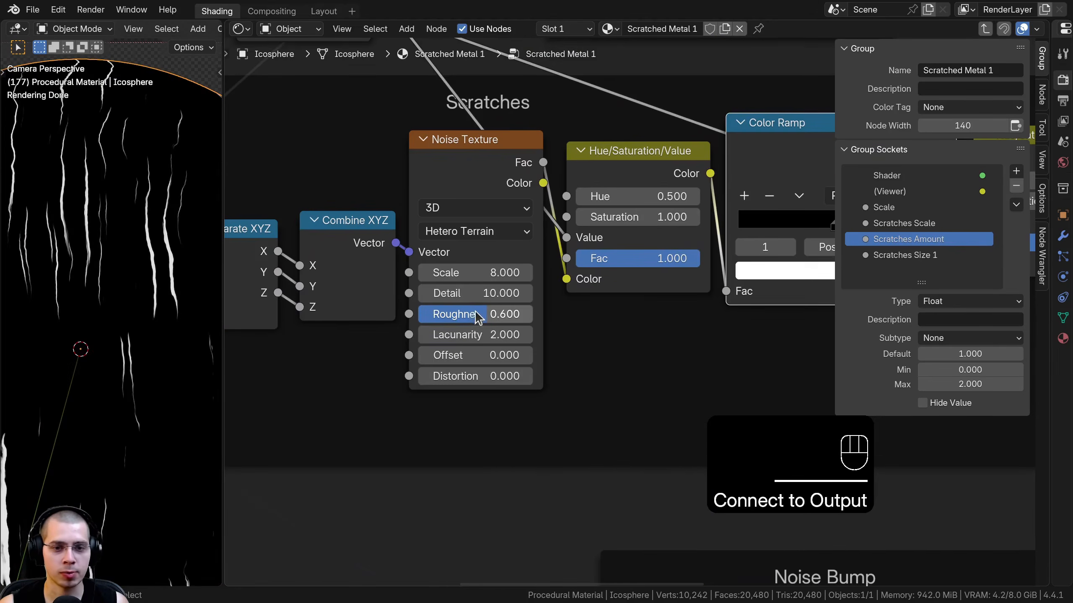
mouse_move(486, 314)
mouse_down()
mouse_move(498, 314)
mouse_move(470, 314)
mouse_move(526, 314)
mouse_move(494, 314)
mouse_up()
- Switch the viewport preview back to the Principled BSDF
scroll(638, 315, down, 6)
middle_drag(733, 295, 330, 340)
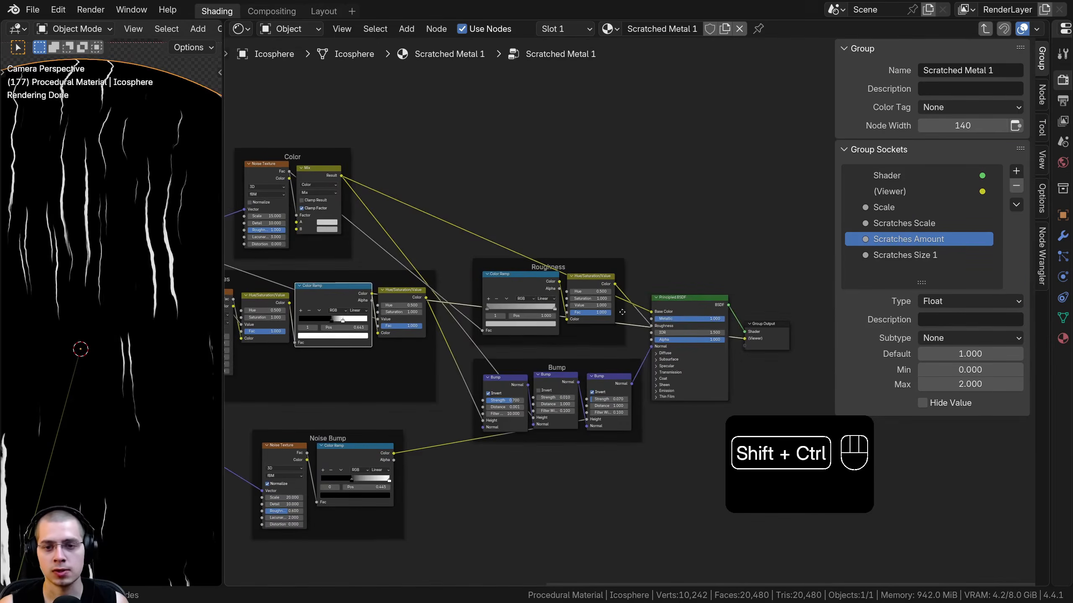
ctrl+shift+click(676, 306)
- Expose the Roughness of the Scratches Noise Texture as a group input
scroll(419, 352, up, 2)
scroll(512, 364, up, 4)
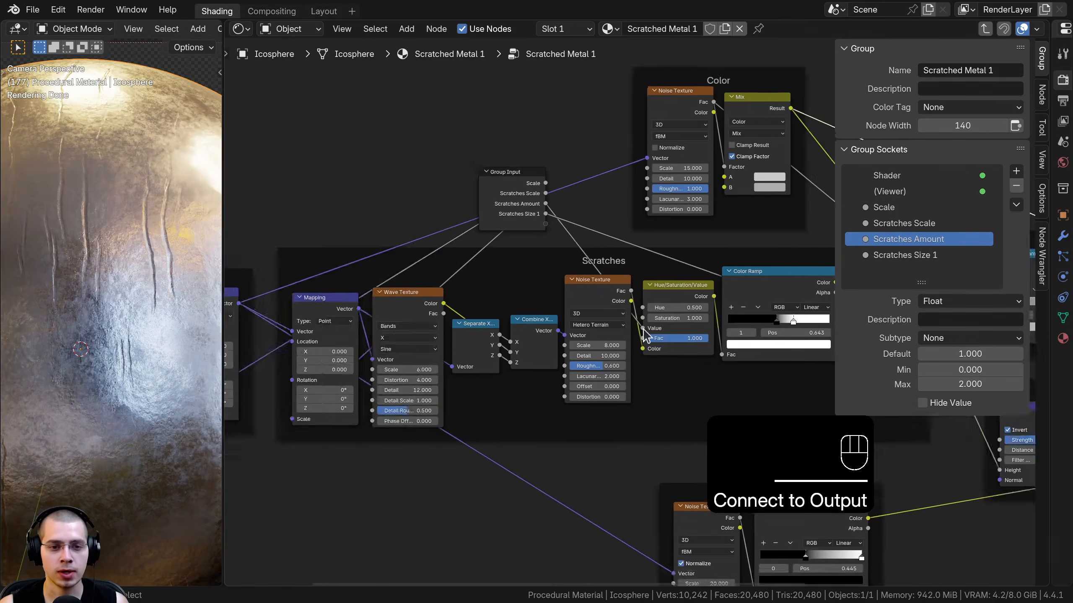
click(590, 294)
scroll(548, 392, up, 1)
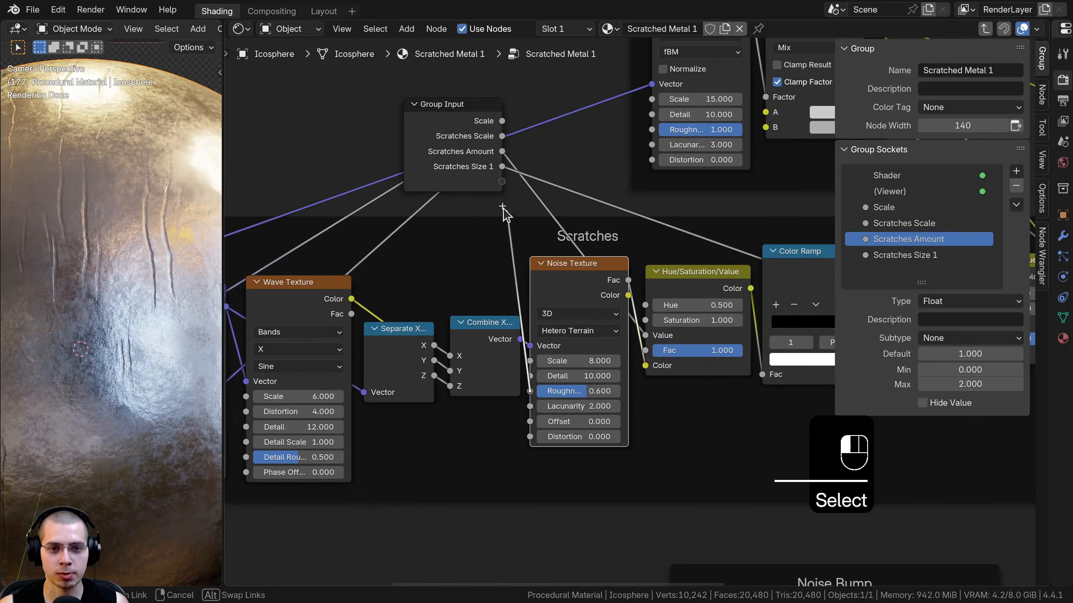
drag(502, 196, 501, 183)
- Rename the Roughness group input to "Scratches Size 2"
double_click(908, 256)
key(ctrl+c)
click(902, 273)
key(ctrl+v)
ctrl+click(898, 272)
key(ctrl+v)
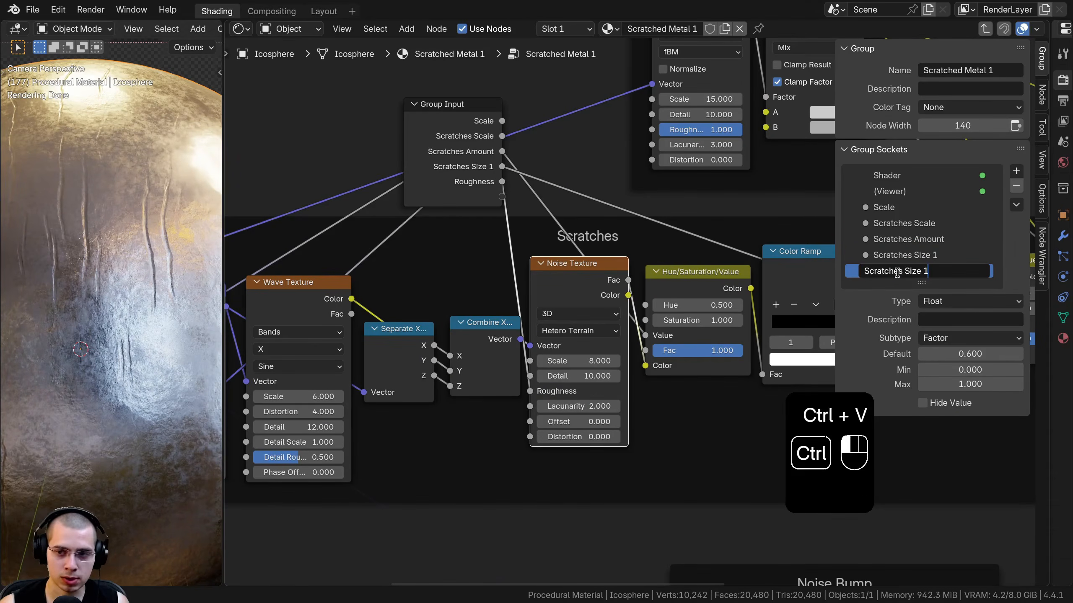
key(BackSpace)
text(2)
key(Return)
- Move the Group Input node up beside the Color frame
scroll(624, 249, down, 6)
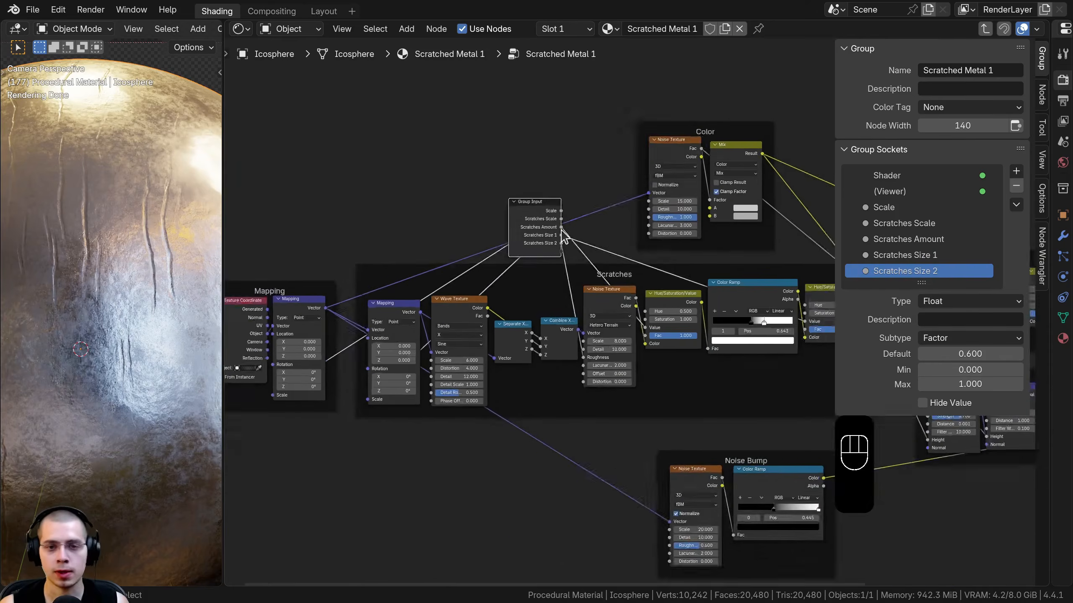
middle_drag(589, 230, 435, 316)
click(403, 302)
key(g)
click(457, 251)
- Expose the A and B colors of the Color frame's Mix node as group inputs
scroll(608, 213, up, 4)
middle_drag(634, 191, 712, 180)
click(675, 180)
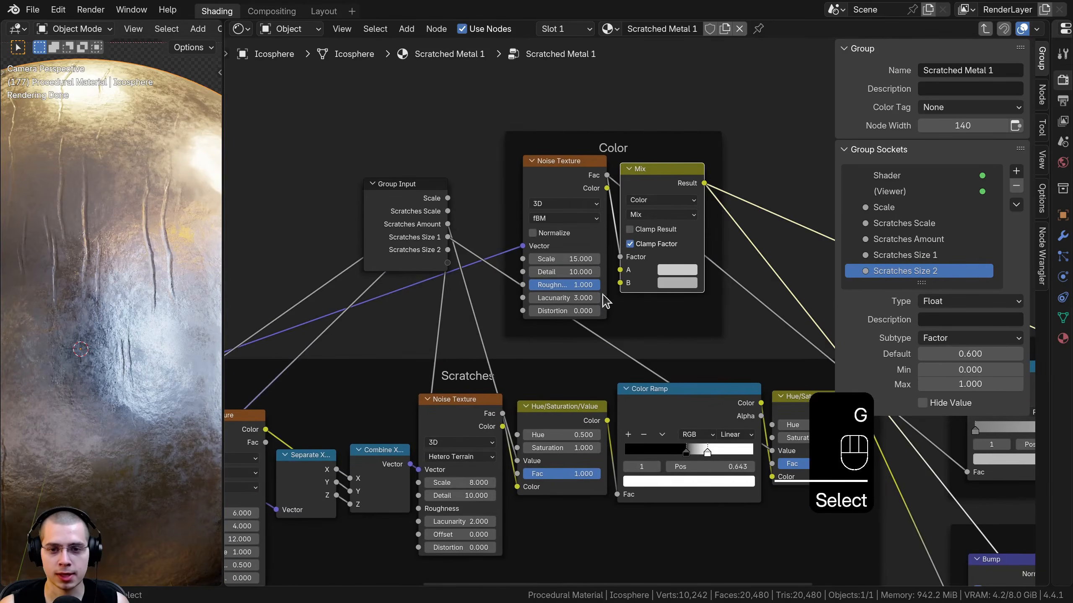
drag(468, 266, 448, 276)
- Rename the A and B group inputs to "Color 1" and "Color 2"
click(886, 287)
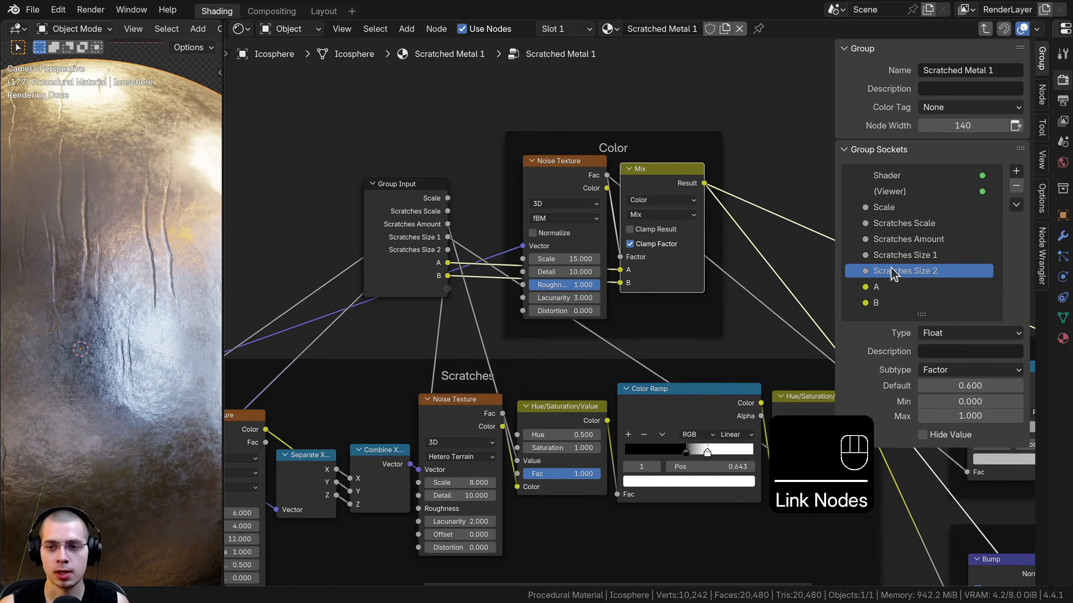
double_click(886, 287)
text(Color 1)
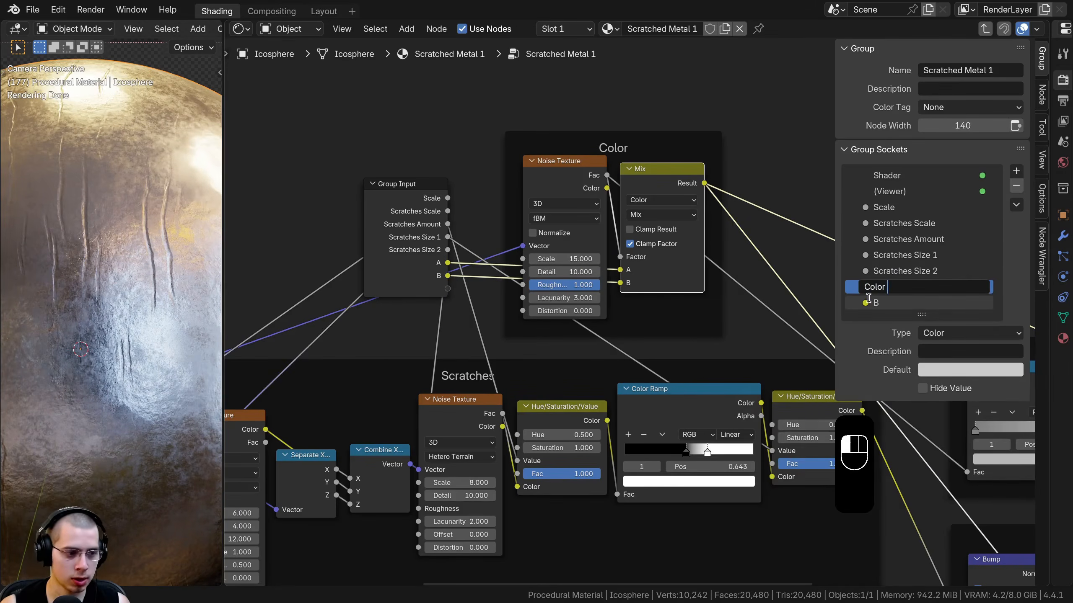
key(Return)
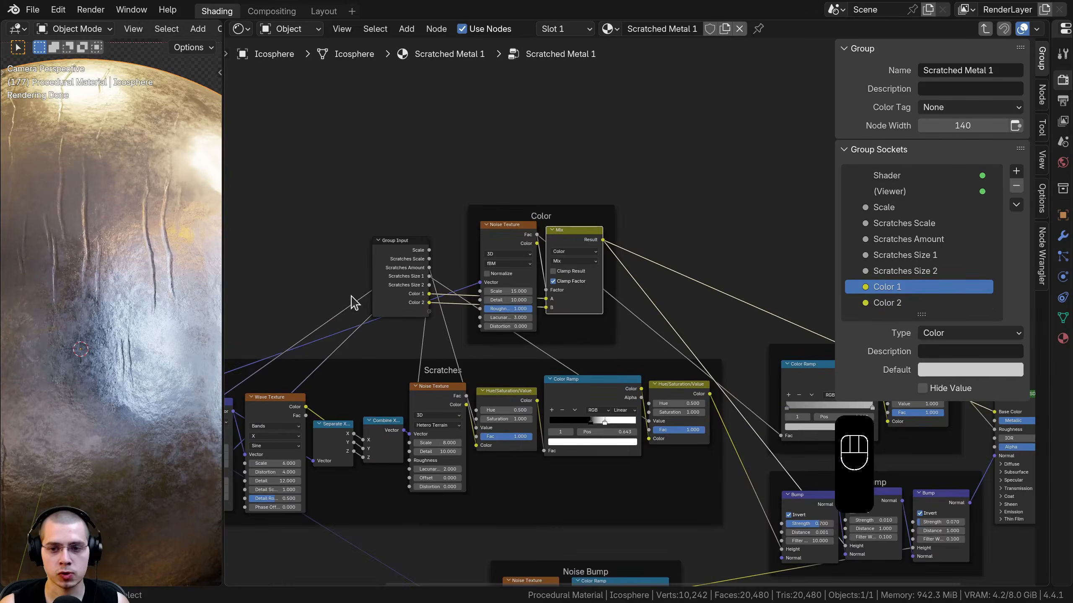
- Move the Group Input node above the Roughness frame, near the Principled BSDF
click(383, 297)
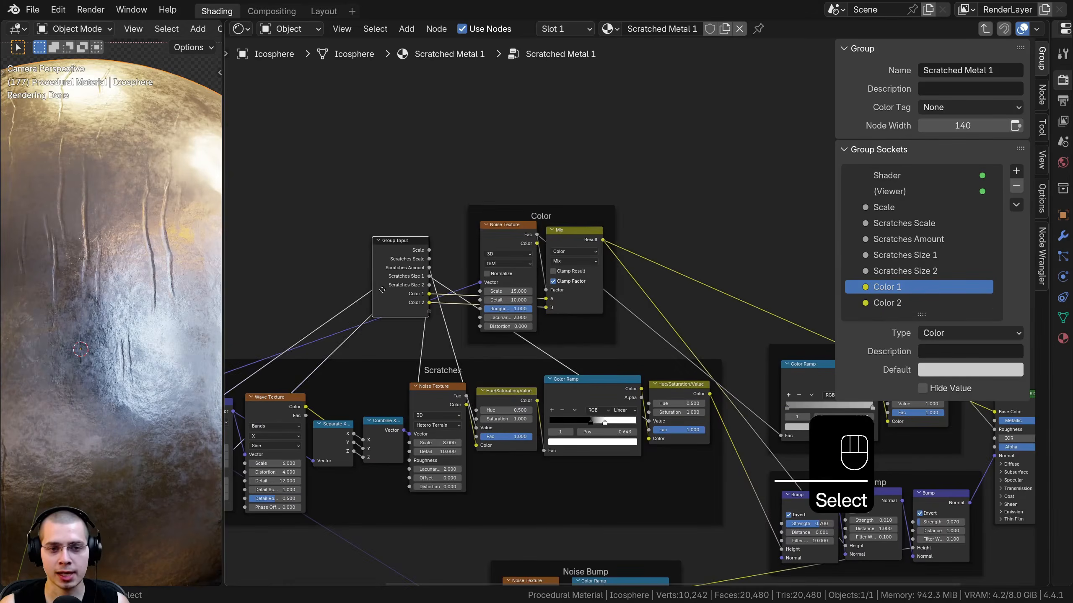
key(g)
click(424, 153)
key(g)
click(553, 230)
middle_drag(560, 232, 511, 174)
scroll(538, 169, up, 3)
key(g)
click(555, 187)
- Expose the Principled BSDF's Metallic value as a group input
middle_drag(671, 324, 680, 318)
scroll(679, 317, up, 1)
click(680, 319)
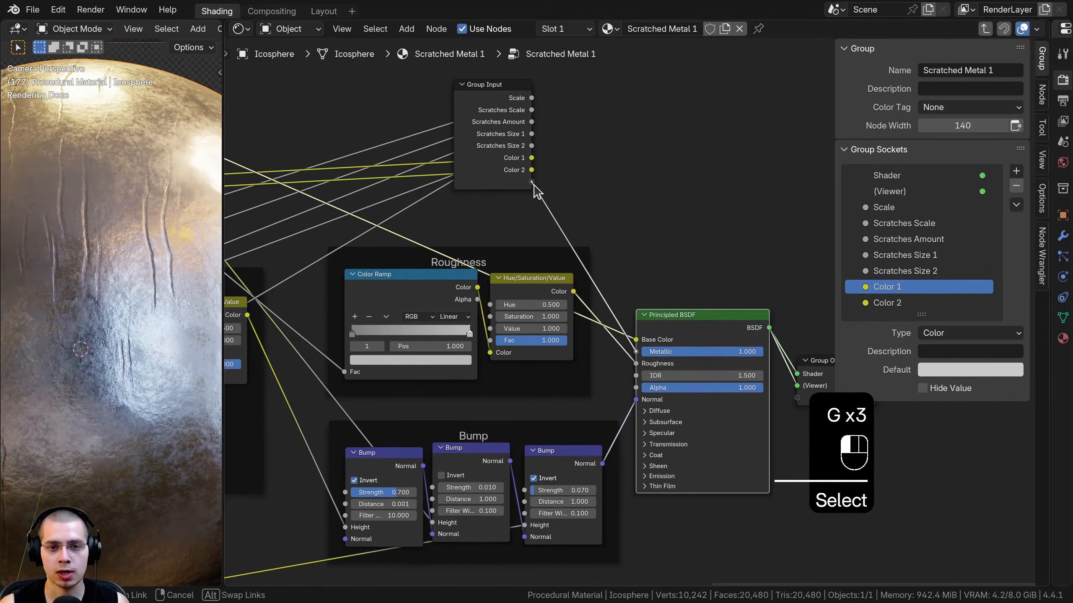
drag(534, 185, 532, 183)
middle_drag(507, 209, 576, 228)
mouse_move(576, 214)
mouse_down()
mouse_move(556, 208)
mouse_move(558, 220)
mouse_up()
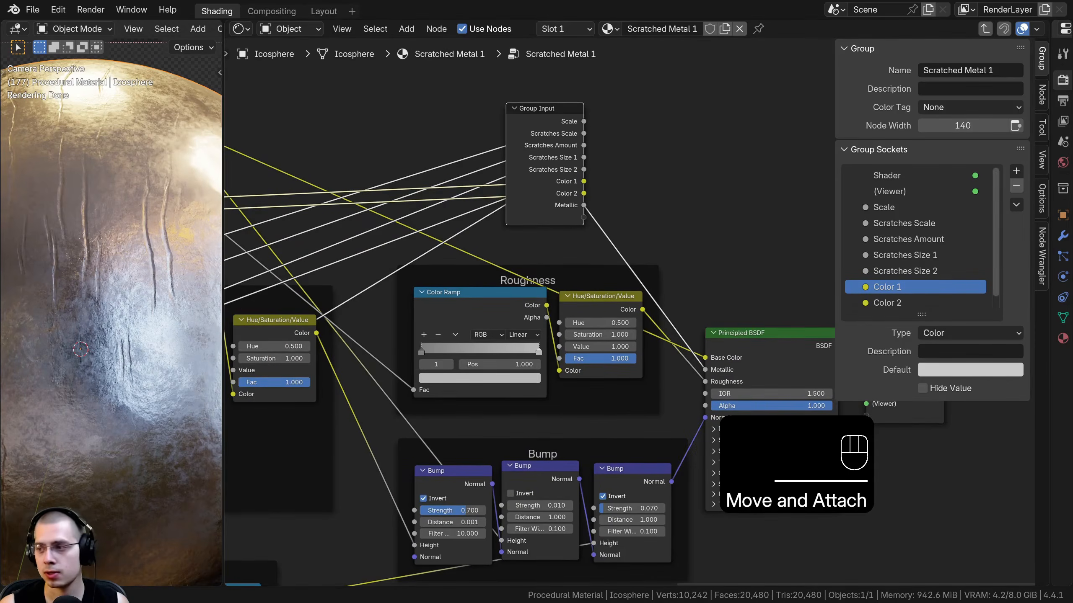
- Move the Group Input node beside the Noise Texture of the Noise Bump frame
scroll(549, 220, down, 6)
middle_drag(549, 220, 737, 48)
click(737, 48)
key(g)
click(347, 342)
scroll(341, 338, up, 6)
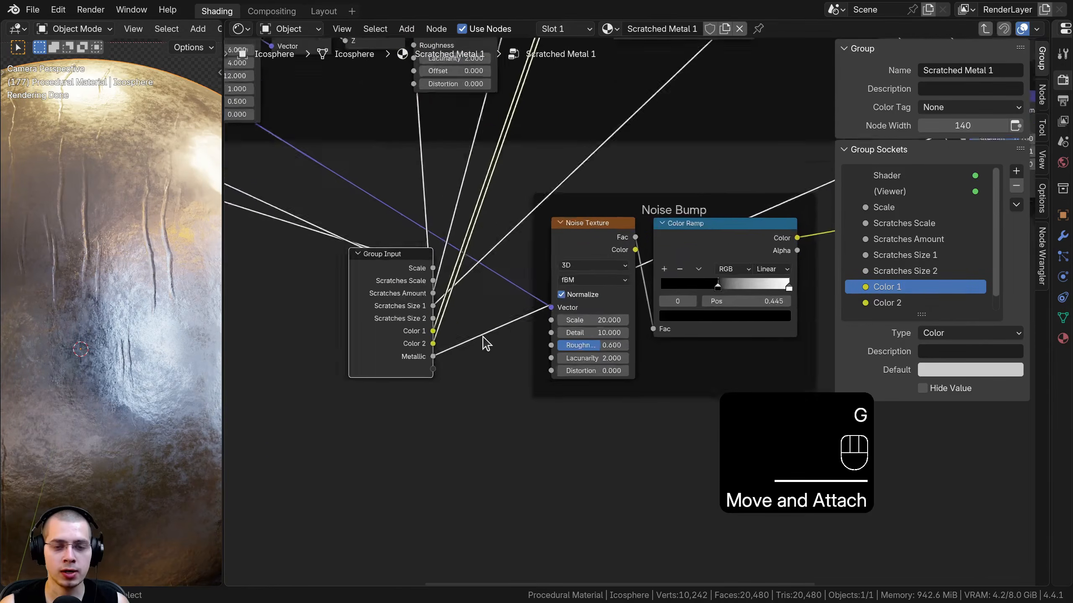
scroll(484, 337, up, 5)
key(g)
click(508, 282)
middle_drag(508, 282, 656, 259)
key(g)
click(677, 253)
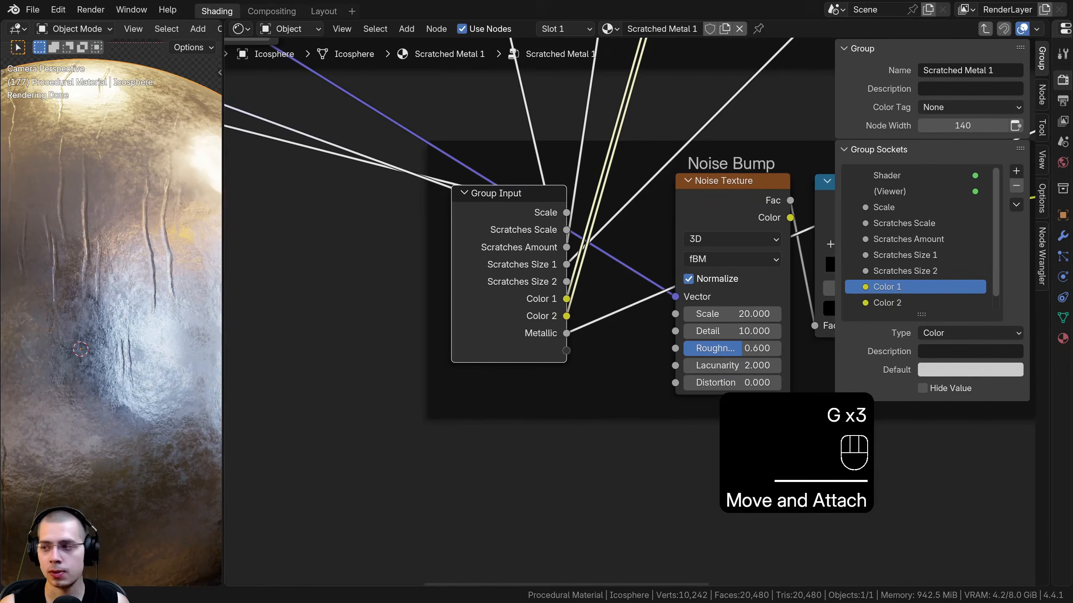
- Expose the Scale, Detail and Roughness of the Noise Bump's Noise Texture as group inputs
drag(567, 350, 677, 341)
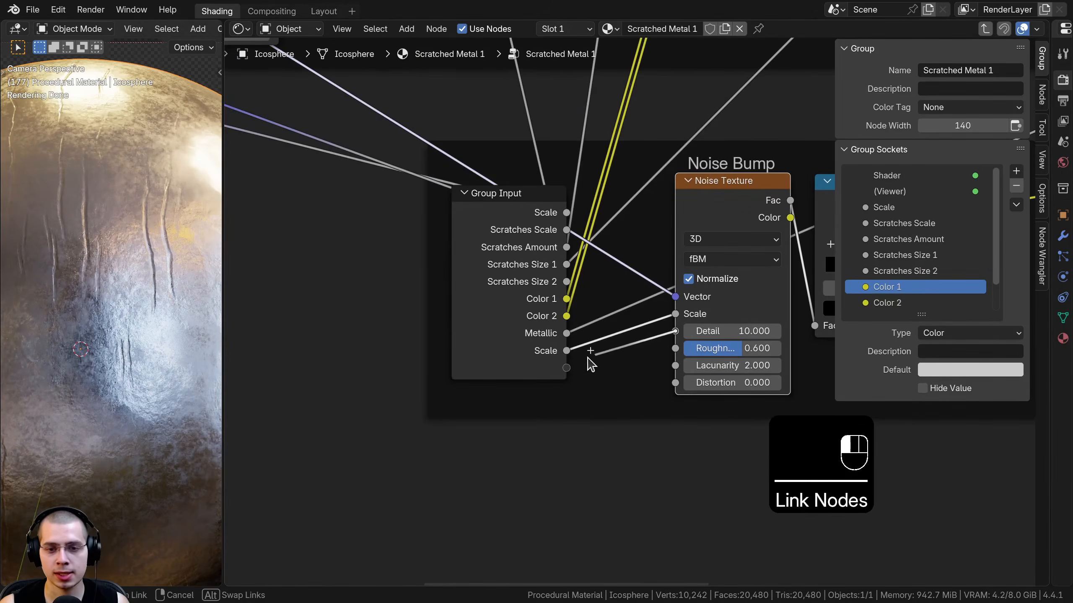
drag(566, 368, 566, 367)
middle_drag(690, 357, 595, 351)
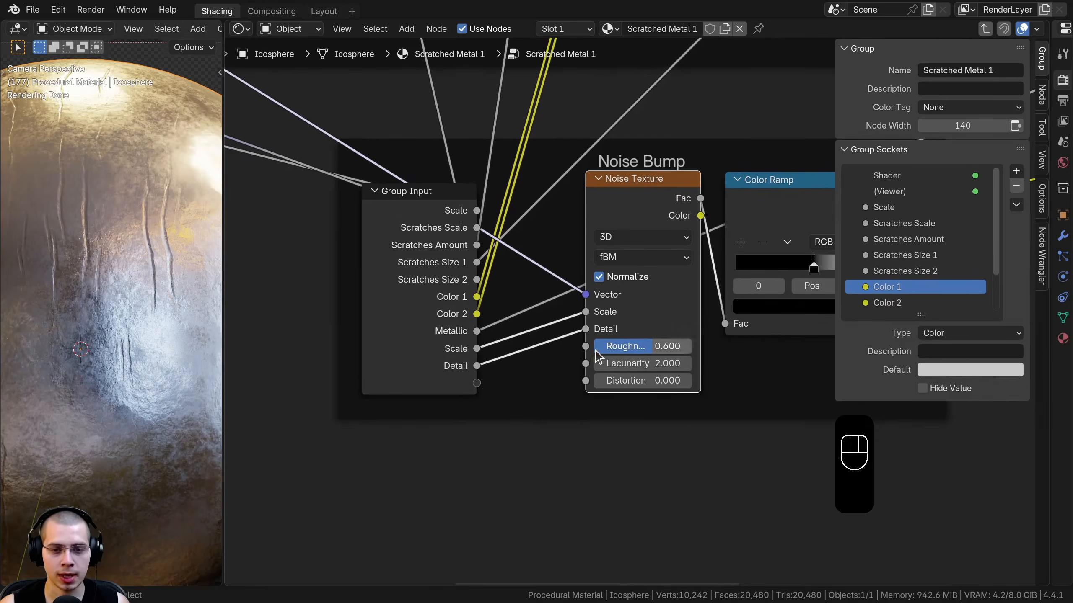
drag(477, 396, 476, 395)
middle_drag(500, 439, 494, 445)
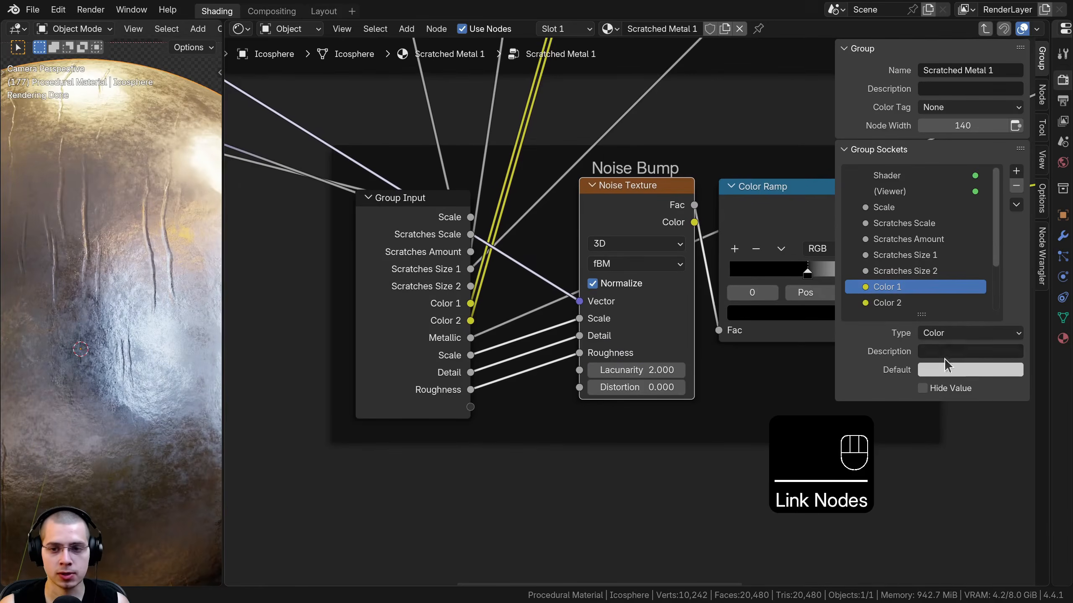
- Rename the new Scale group input to "Noise Scale" and copy its "Noise" prefix
drag(923, 315, 920, 397)
double_click(899, 334)
key(Home)
text(Noise)
key(shift+Left)
key(shift+Left)
key(shift+Left)
key(shift+Left)
key(shift+Left)
key(shift+Left)
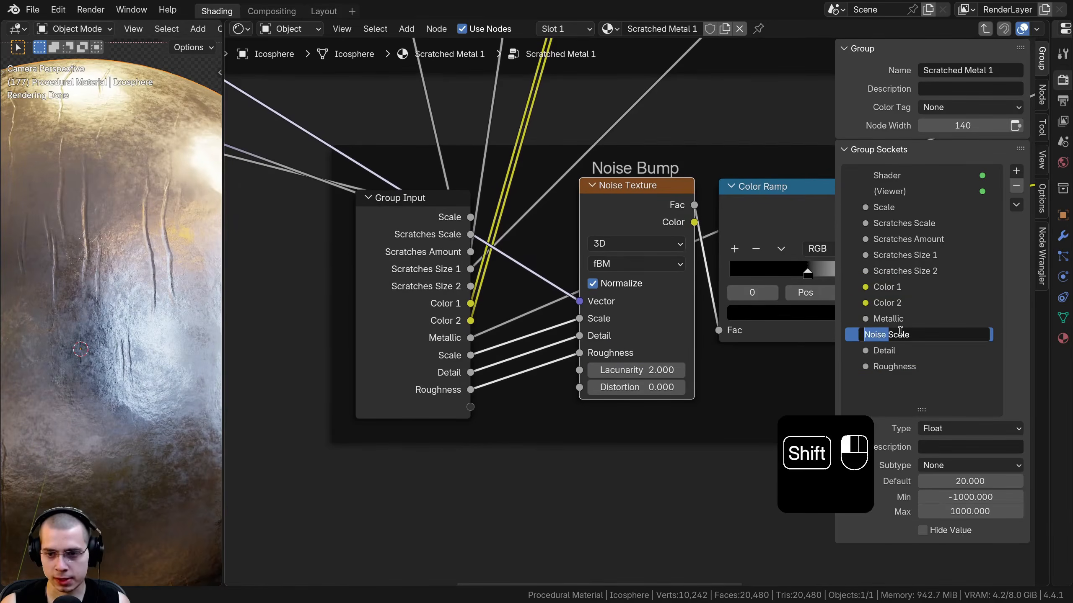
key(ctrl+c)
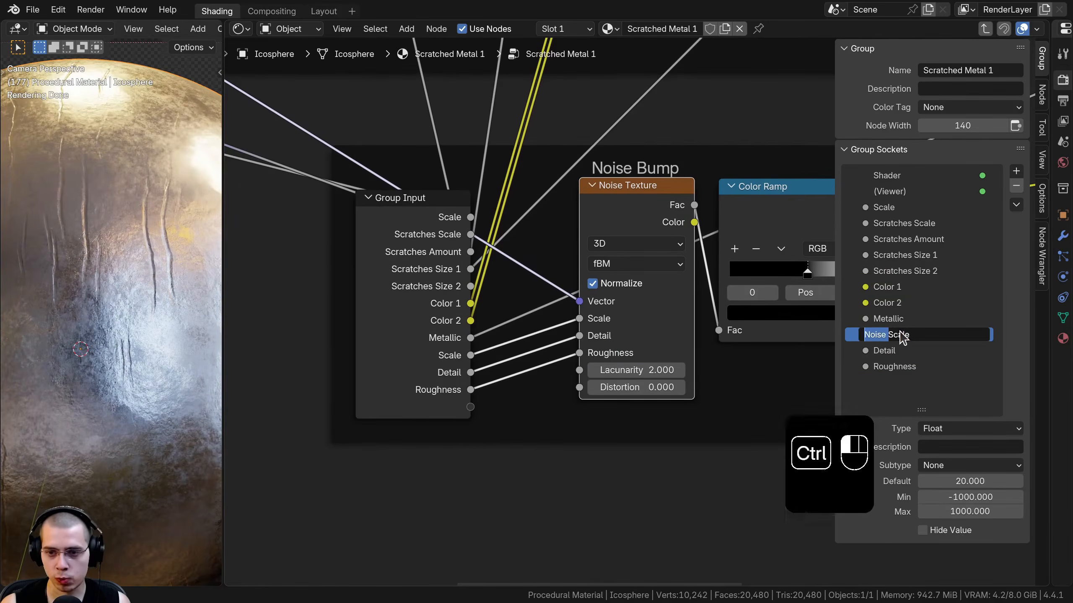
key(Return)
- Rename the Detail and Roughness group inputs to "Noise Detail" and "Noise Roughness"
double_click(898, 351)
key(Home)
key(ctrl+v)
key(Return)
click(873, 367)
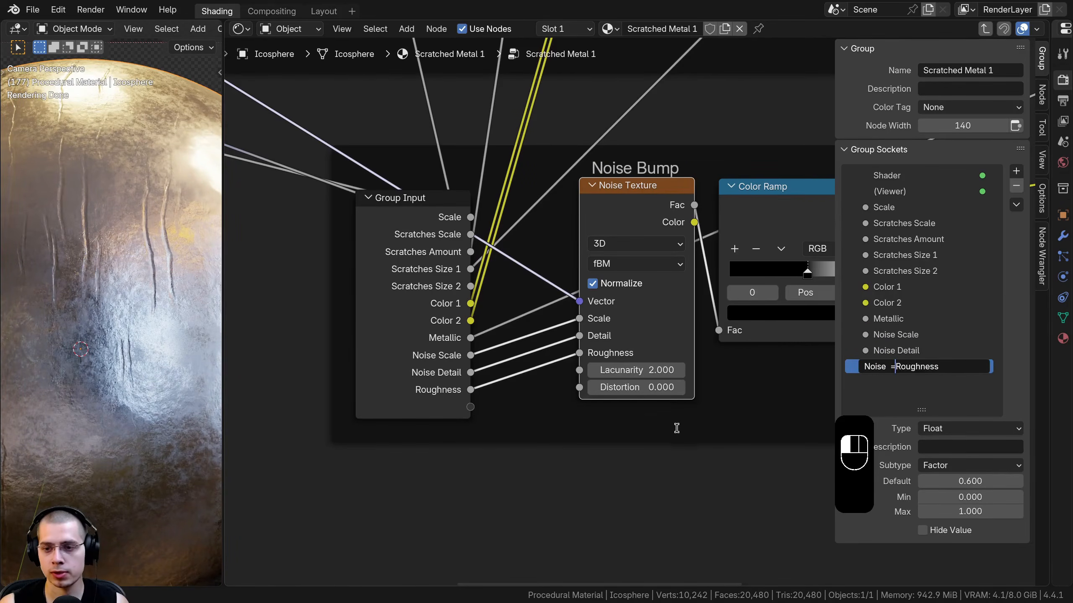
key(Return)
- Detach the Group Input node from the Noise Bump frame and move it above the Roughness frame
scroll(677, 428, down, 4)
click(516, 301)
scroll(525, 294, down, 2)
key(g)
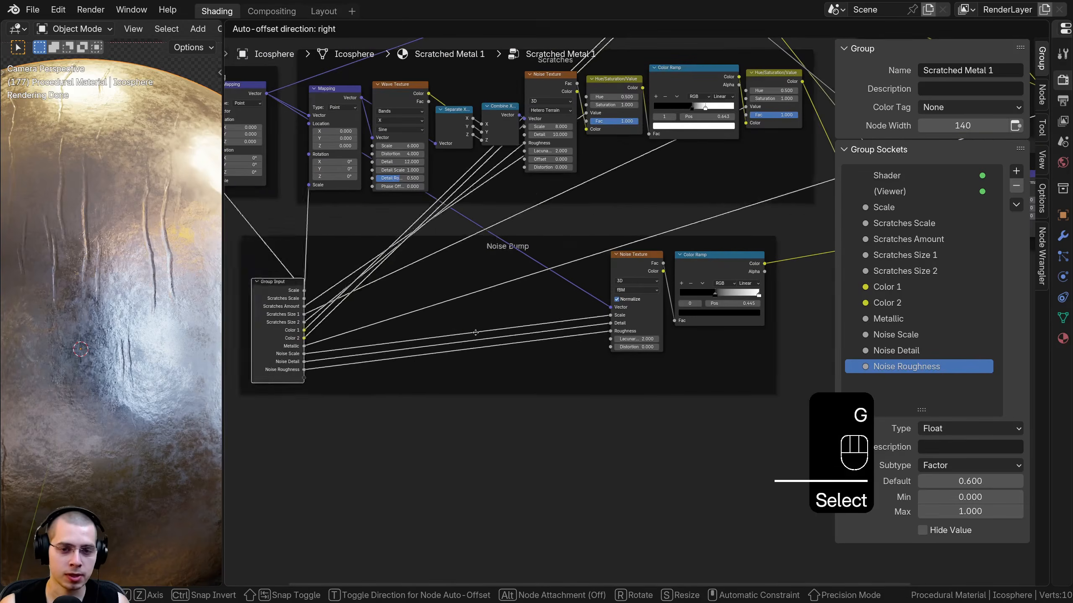
click(579, 317)
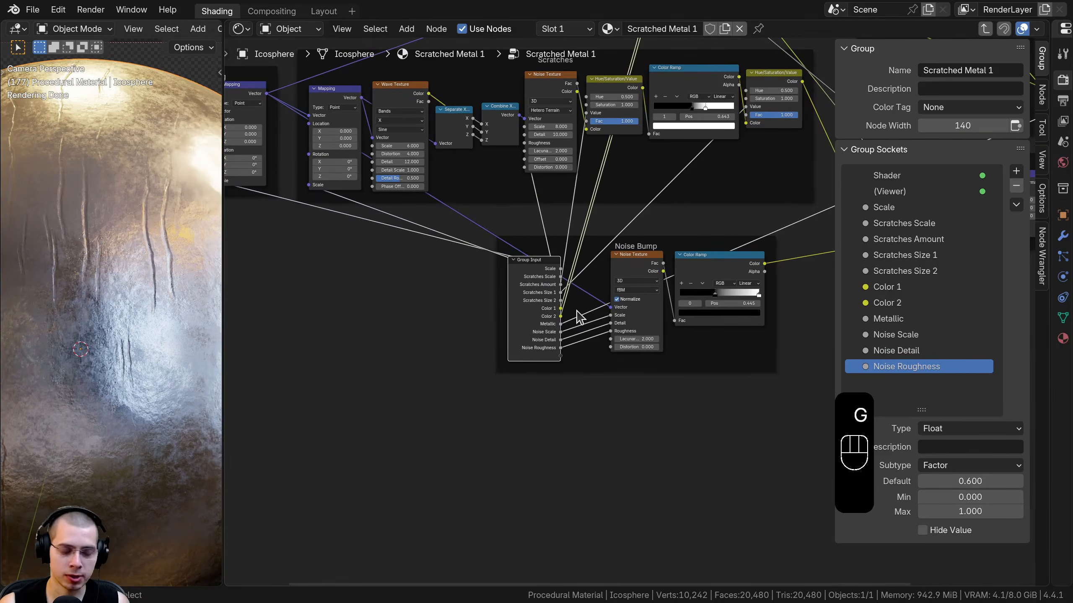
key(alt+p)
scroll(579, 315, down, 5)
middle_drag(587, 315, 679, 205)
key(g)
scroll(678, 205, up, 5)
click(721, 147)
scroll(482, 222, up, 3)
middle_drag(720, 148, 602, 171)
scroll(601, 171, up, 1)
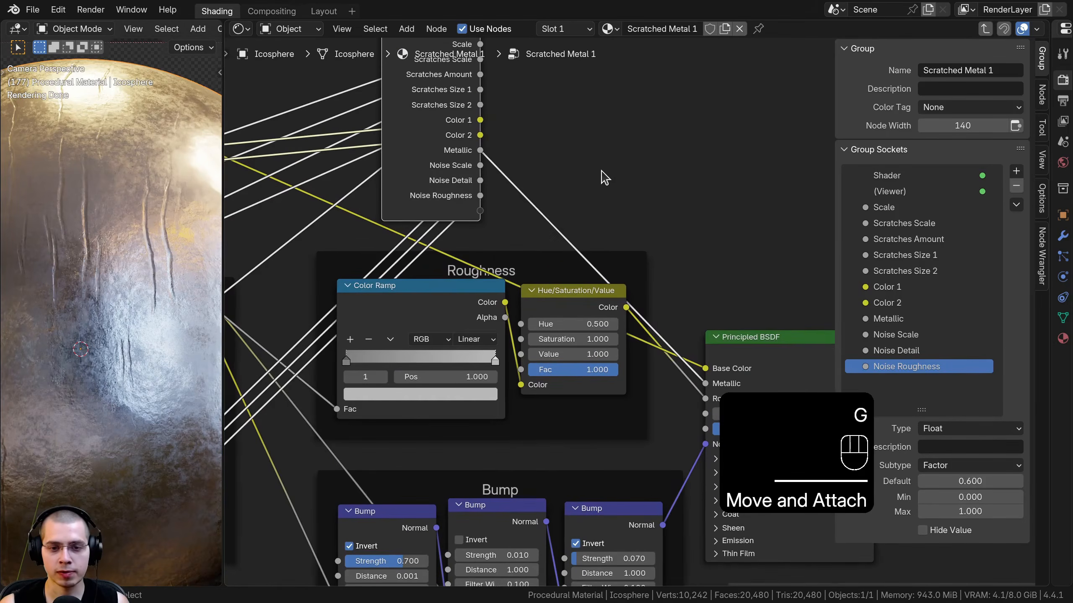
- Expose the Value of the Roughness frame's Hue/Saturation/Value node as a group input
click(485, 258)
shift+drag(554, 354, 505, 354)
right_click(586, 355)
scroll(586, 354, down, 1)
middle_drag(586, 355, 635, 372)
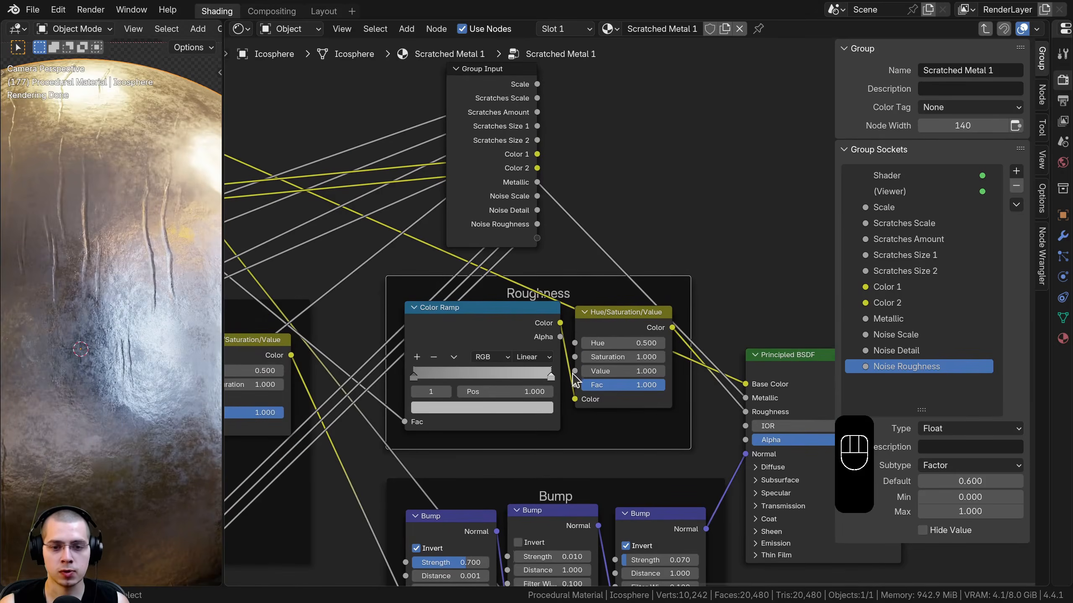
drag(543, 251, 540, 249)
- Rename the Value group input to "Roughness"
double_click(893, 383)
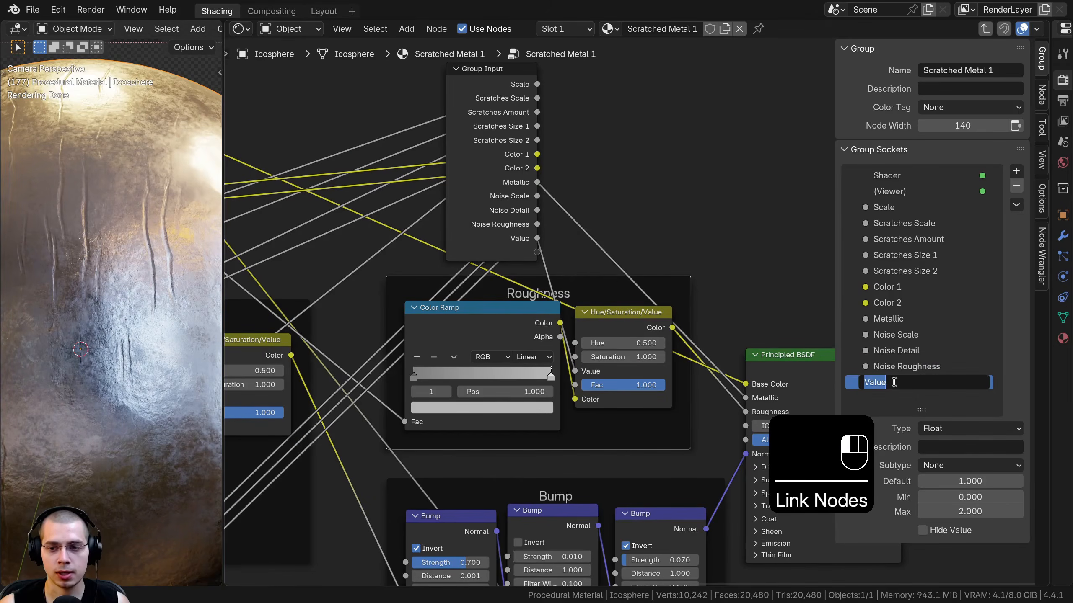
text(Roughnes)
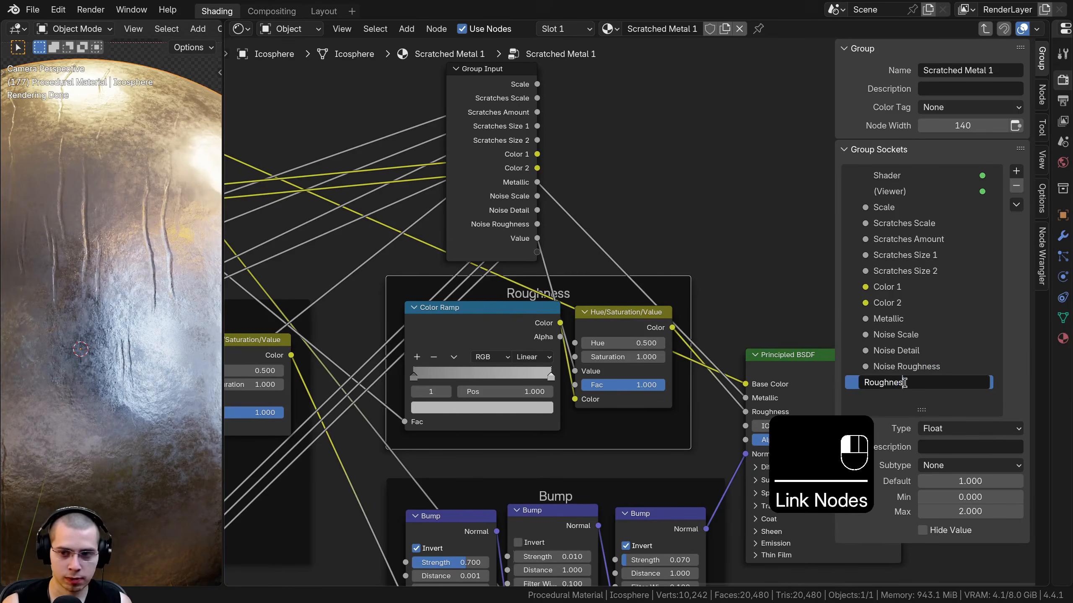
text(s)
key(Return)
- Move the Group Input node below the Bump frame
scroll(635, 326, down, 5)
scroll(533, 211, down, 4)
middle_drag(535, 214, 549, 99)
click(548, 99)
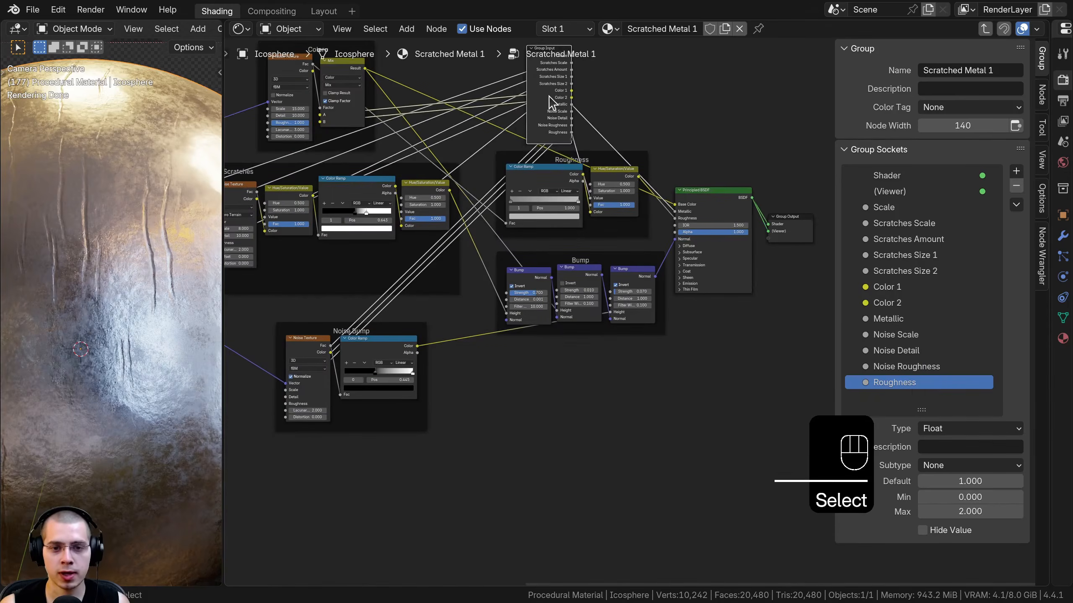
key(g)
scroll(579, 345, up, 2)
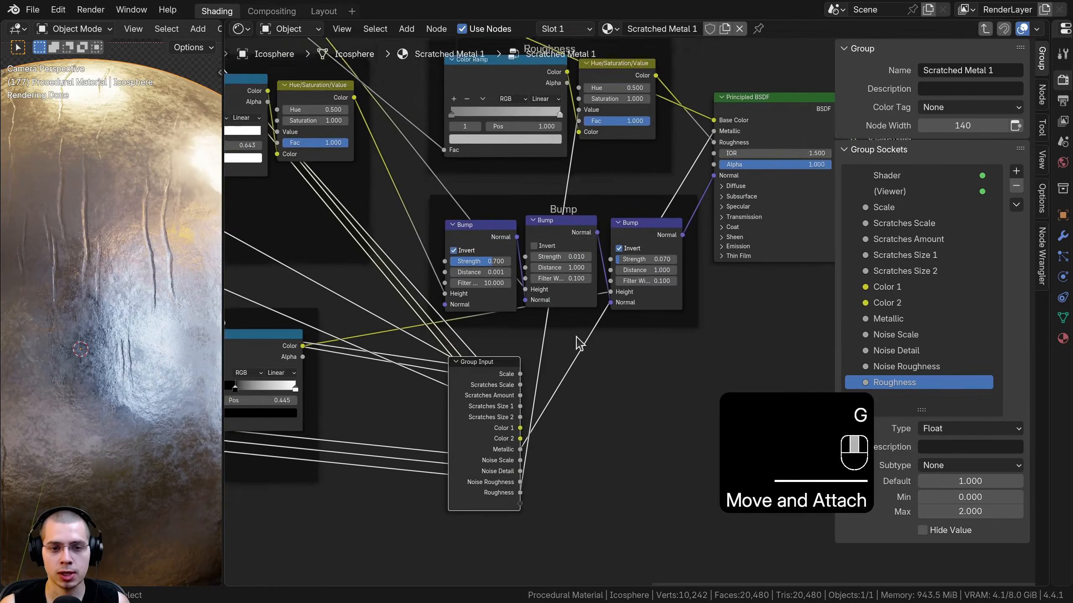
middle_drag(551, 371, 576, 338)
scroll(576, 338, up, 3)
middle_drag(488, 249, 562, 225)
scroll(562, 225, up, 3)
- Expose the first Bump node's Strength as a group input and rename it "Scratches Bump Strength"
drag(569, 172, 612, 510)
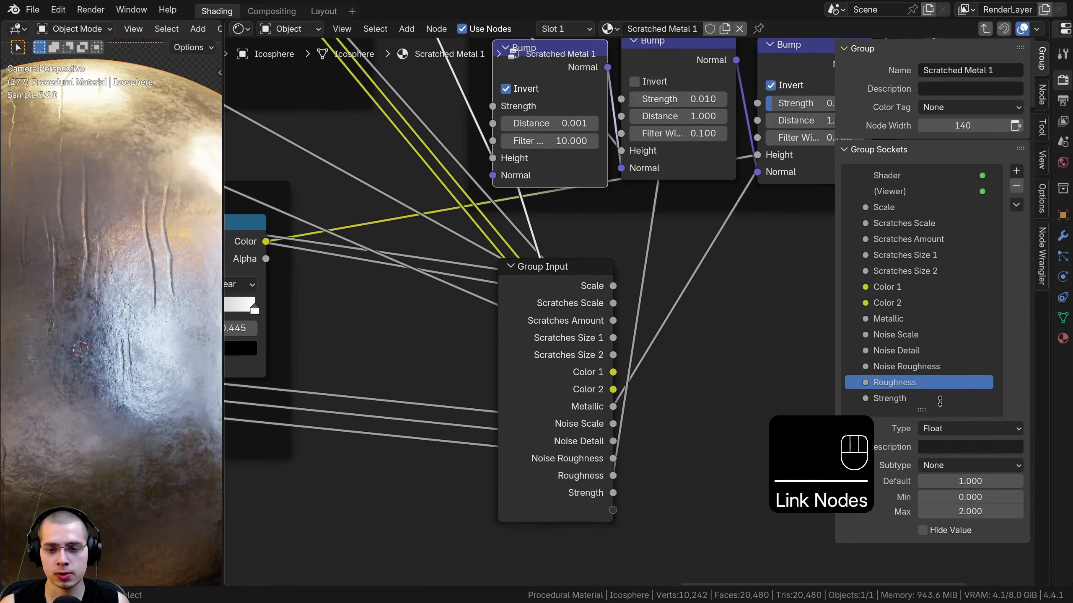
double_click(890, 398)
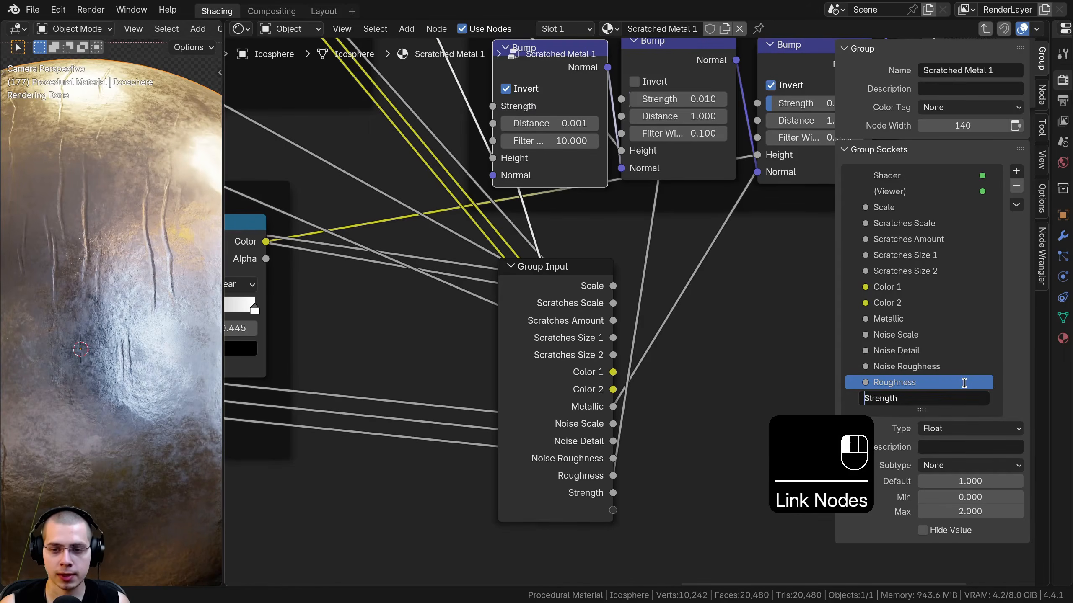
text(Scratches )
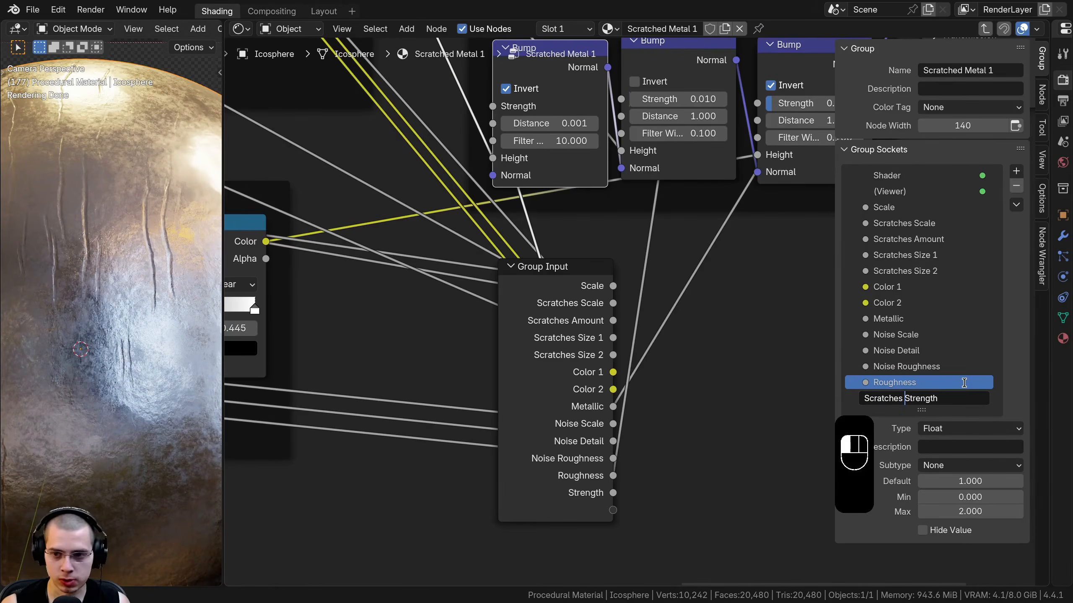
text(Bump)
key(Return)
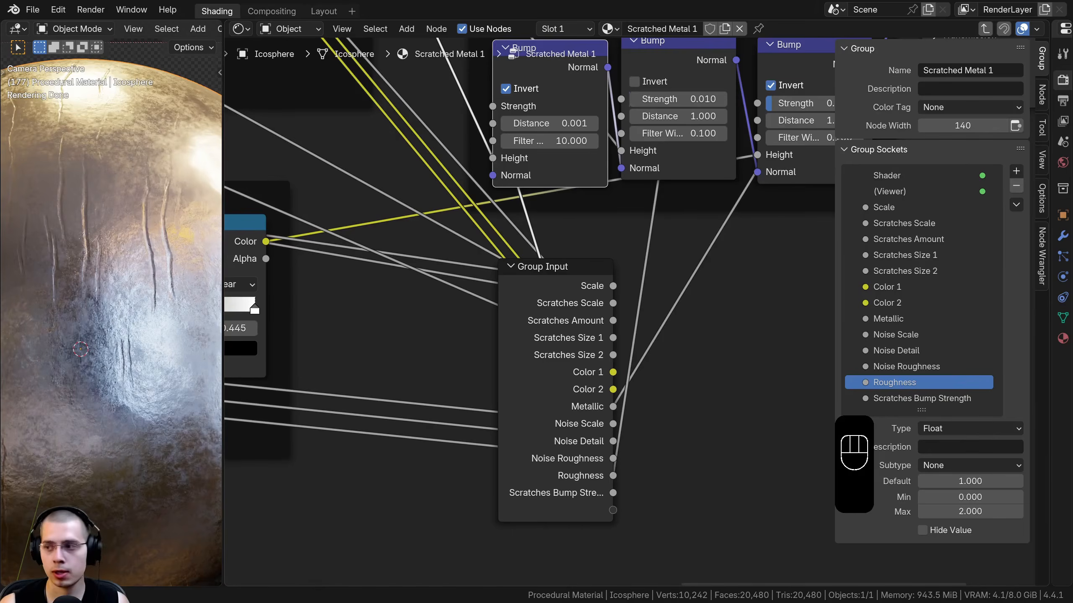
- Expose the Strength of the second and third Bump nodes as group inputs
middle_drag(656, 134, 627, 161)
drag(620, 125, 672, 125)
right_click(672, 125)
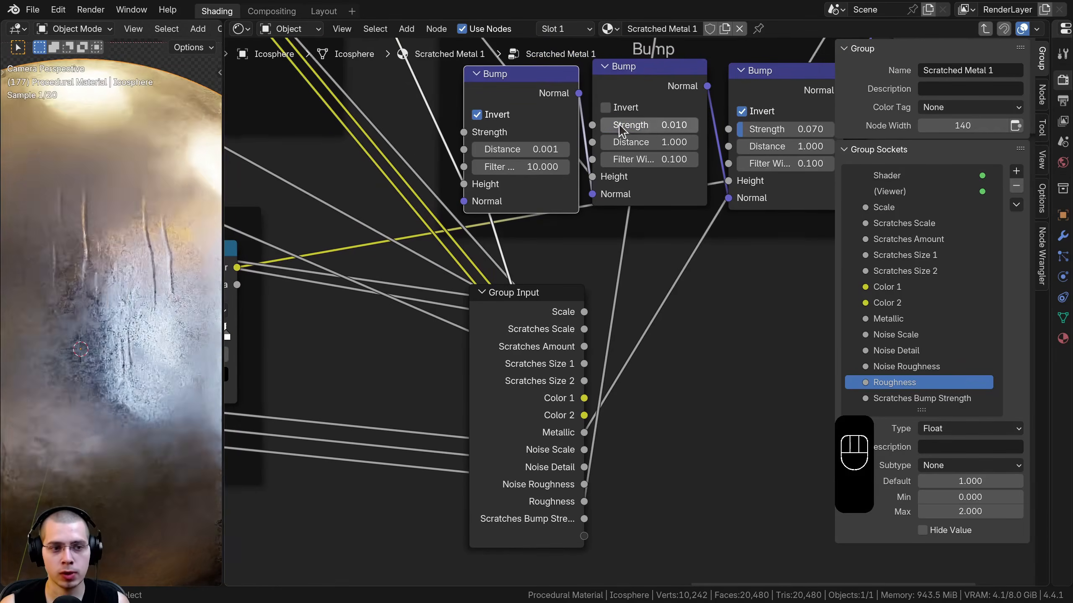
middle_drag(734, 111, 631, 113)
scroll(746, 180, down, 2)
drag(571, 144, 574, 422)
drag(664, 147, 565, 434)
- Rename the two new Strength group inputs to "Noise Bump Strength 1" and "Noise Bump Strength 2"
scroll(892, 395, down, 2)
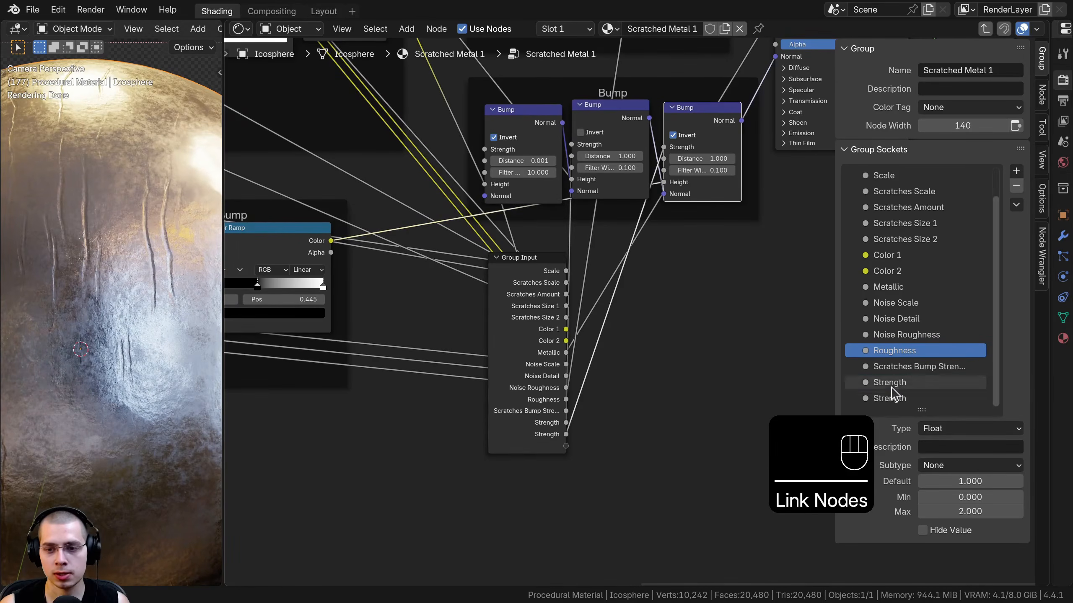
double_click(897, 382)
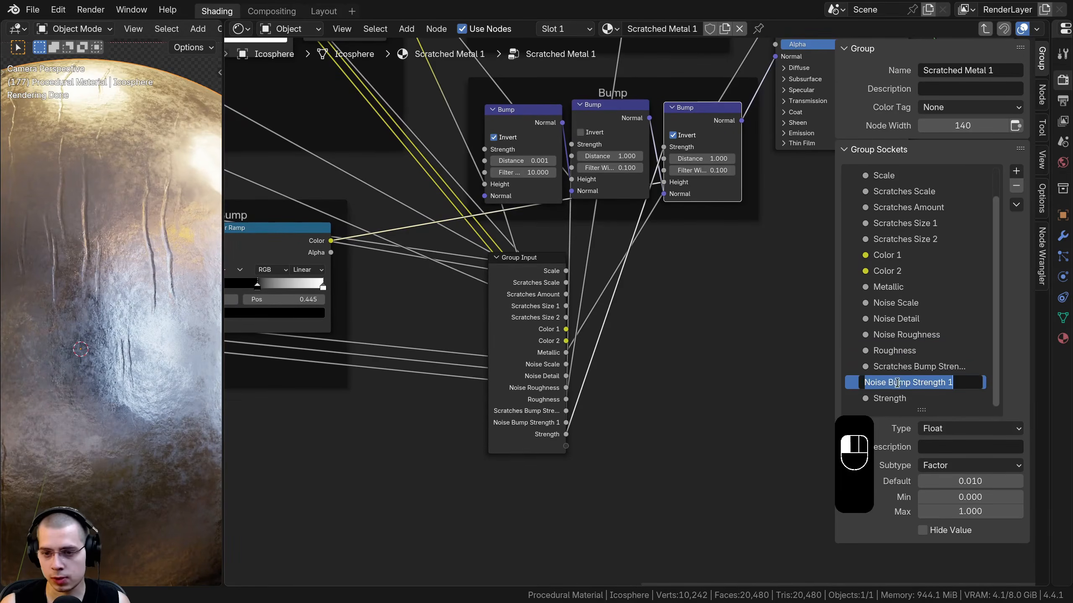
double_click(916, 398)
key(ctrl+v)
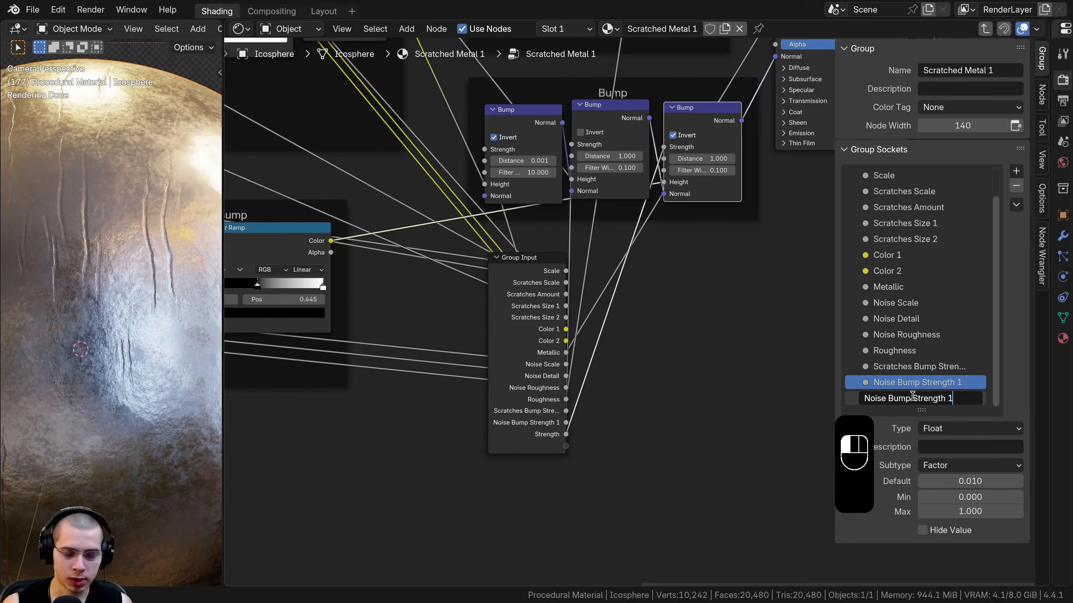
key(Return)
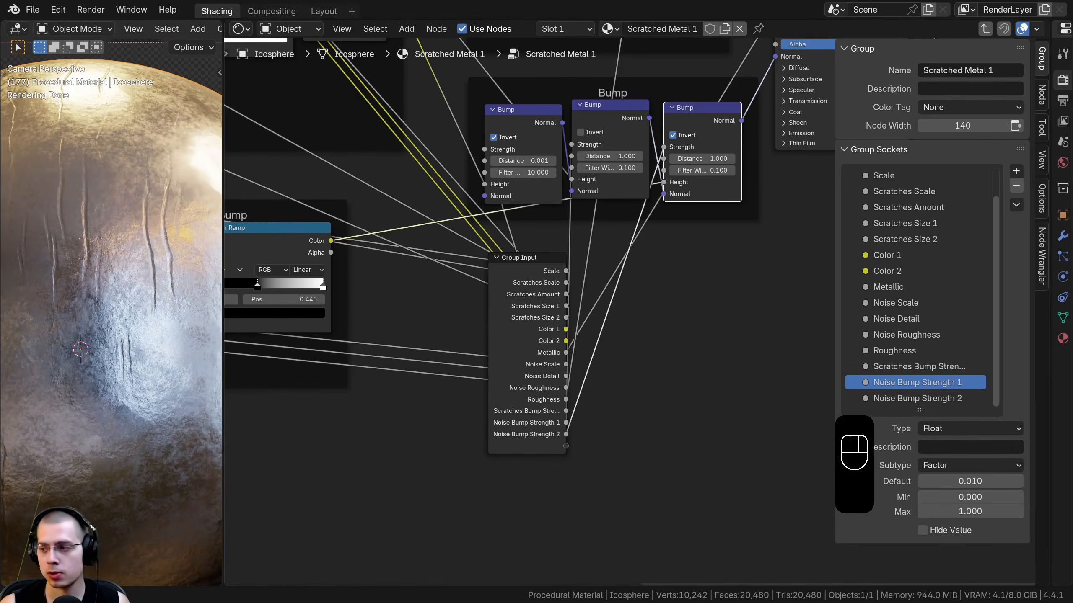
- Move the Group Input node to the start of the node tree, before the Mapping frame
scroll(572, 330, down, 5)
click(574, 334)
scroll(575, 334, down, 5)
middle_drag(575, 334, 708, 331)
scroll(708, 331, down, 1)
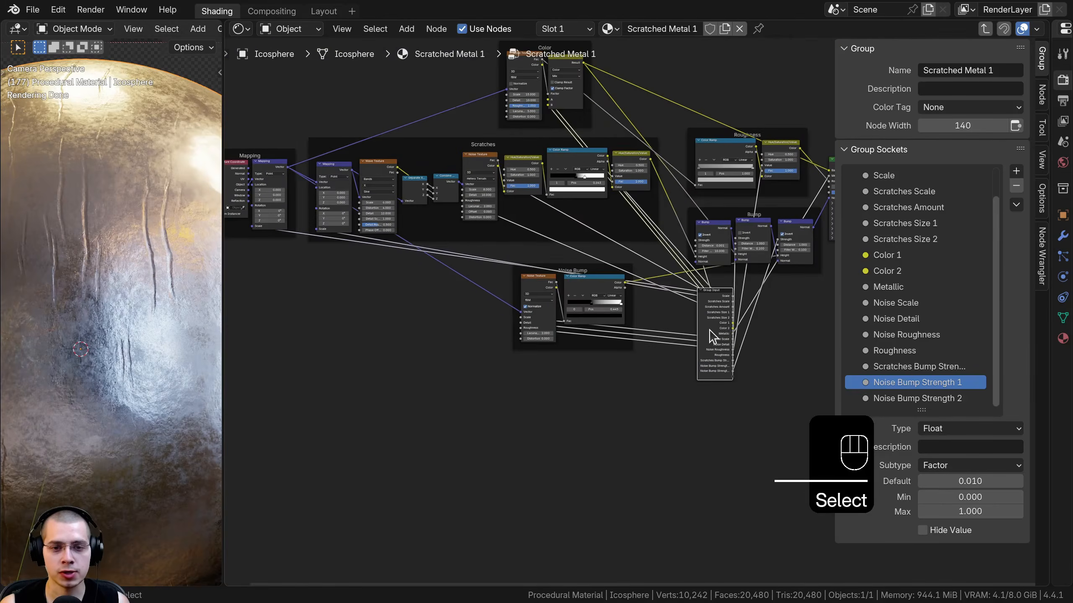
key(g)
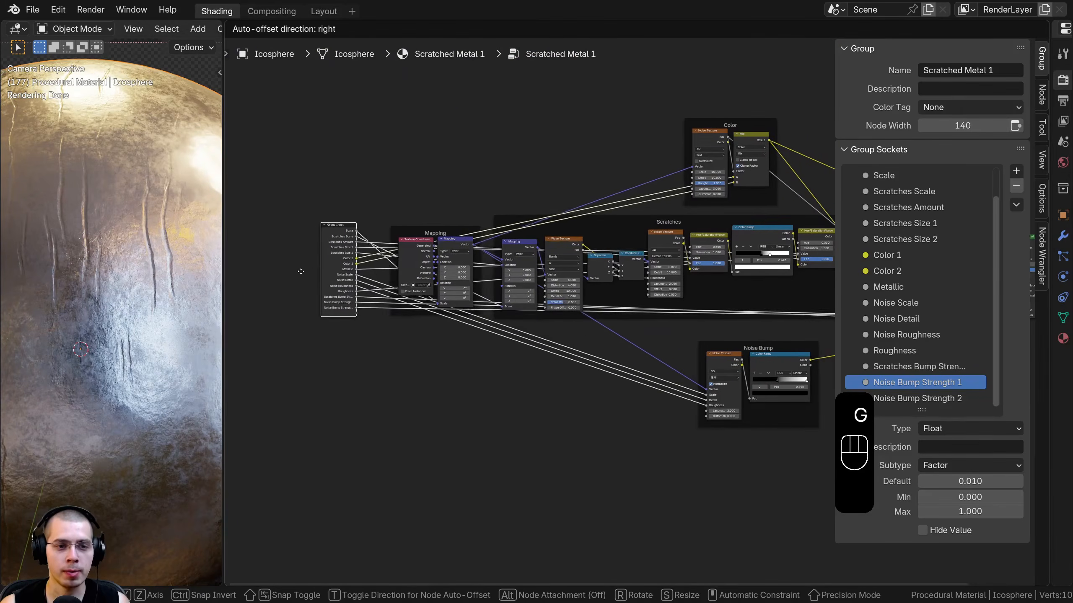
click(303, 274)
scroll(479, 307, up, 4)
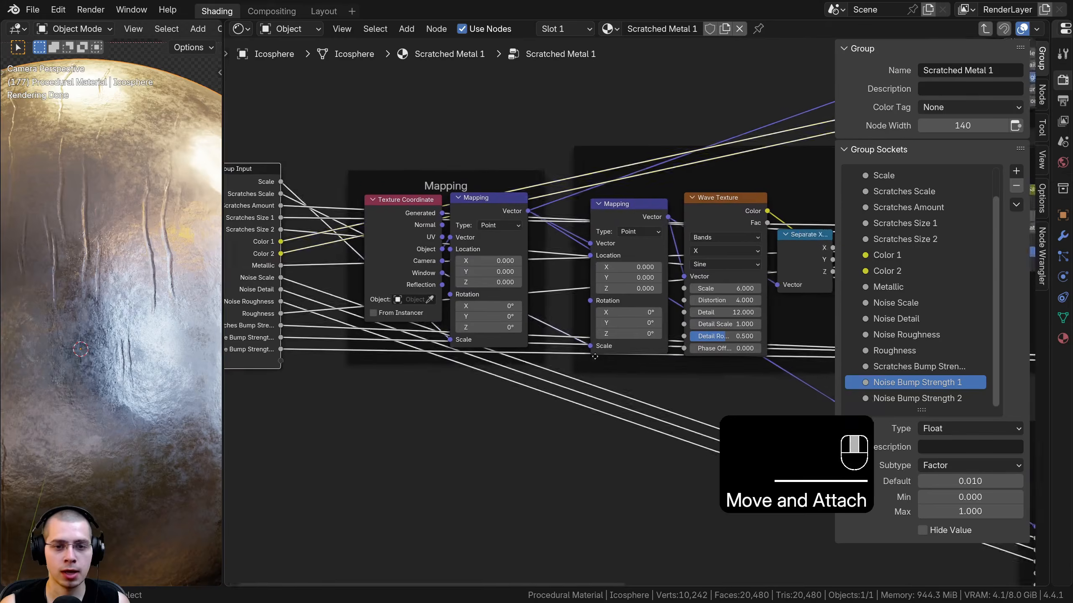
- Expose the Rotation of the scratches Mapping node as a group input and rename it "Scratches Rotation"
middle_drag(588, 355, 624, 358)
key(a)
click(657, 212)
scroll(656, 221, down, 1)
middle_drag(656, 222, 701, 260)
scroll(723, 258, up, 1)
scroll(733, 302, up, 2)
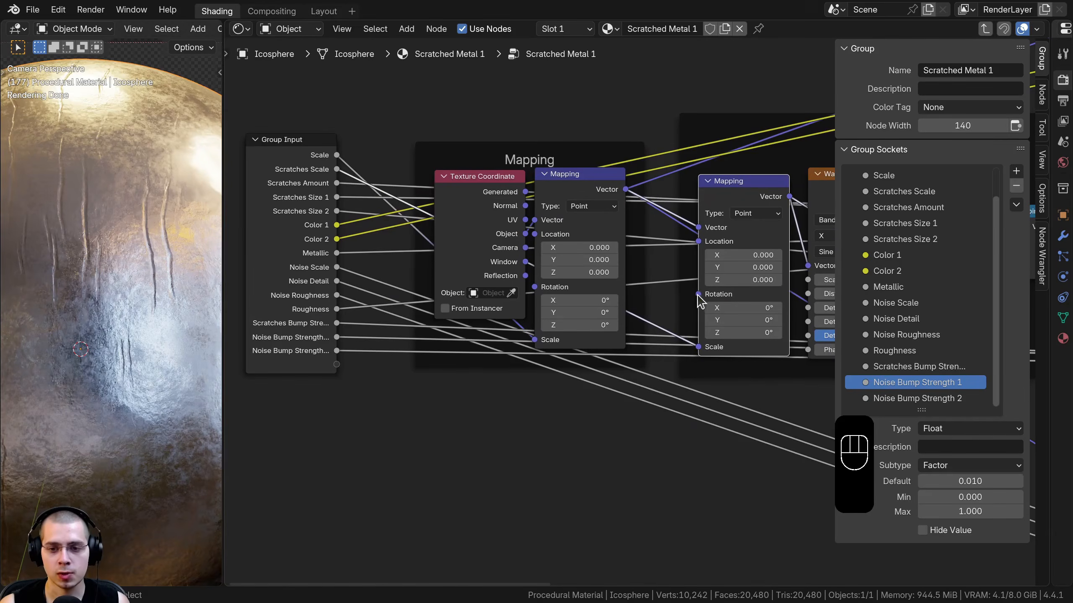
drag(330, 369, 333, 366)
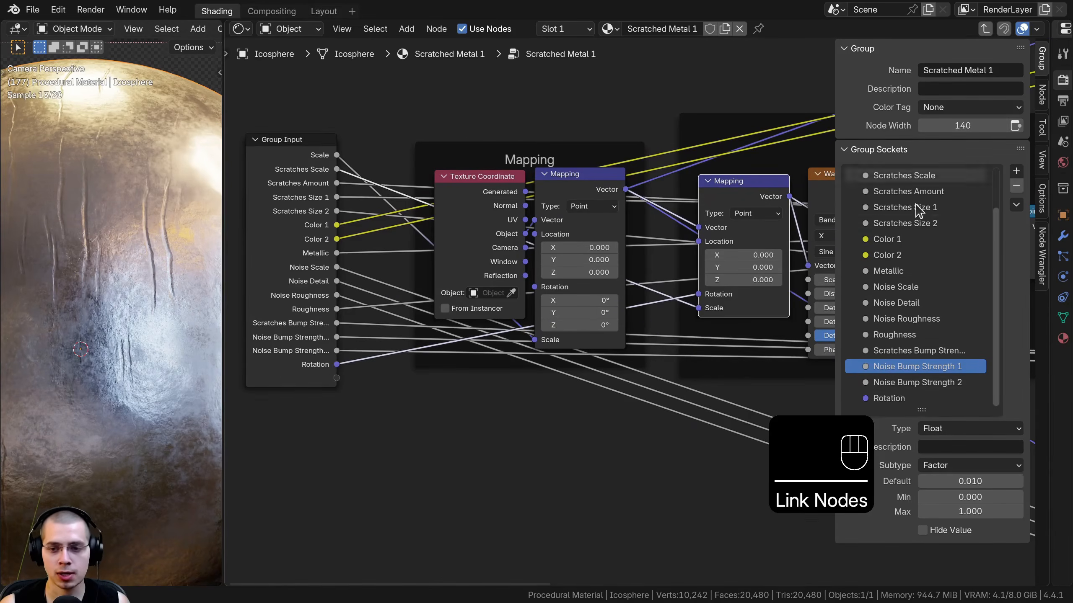
double_click(865, 398)
text(Scratches)
key(Return)
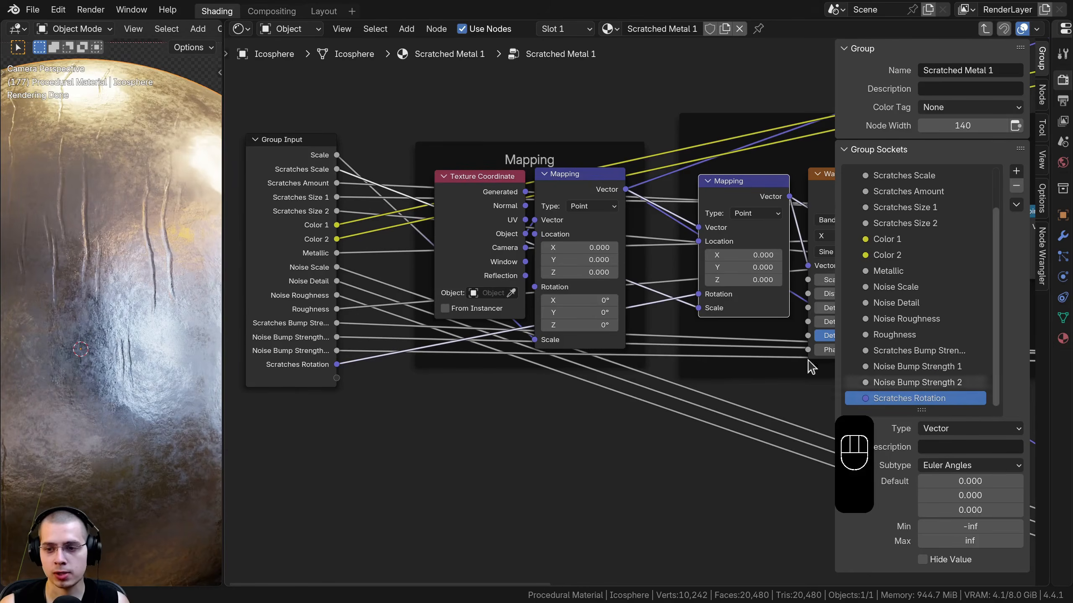
- Hide the sidebar, return from the node group to the main material tree, and widen the 3D viewport
scroll(675, 313, down, 1)
middle_drag(674, 312, 696, 305)
scroll(570, 300, down, 1)
key(n)
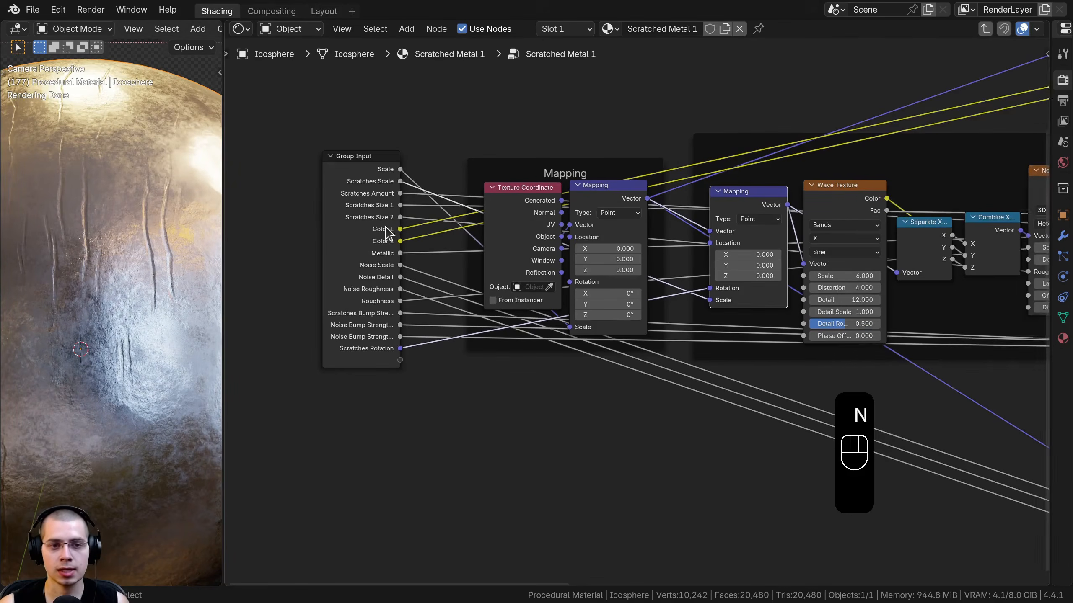
drag(389, 234, 399, 229)
scroll(823, 186, down, 3)
middle_drag(822, 186, 682, 239)
key(Tab)
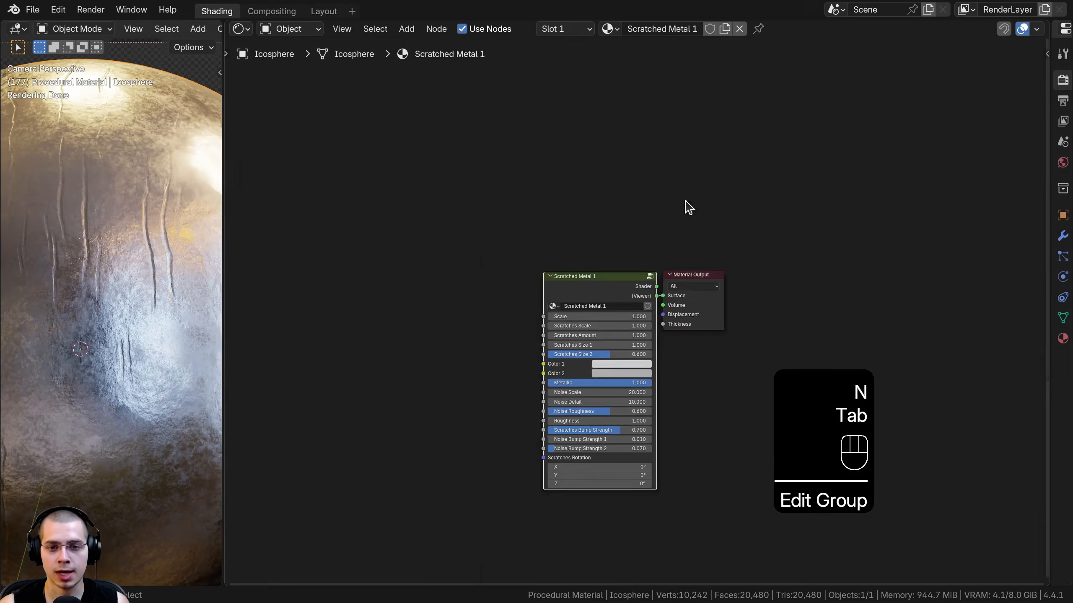
drag(419, 245, 558, 254)
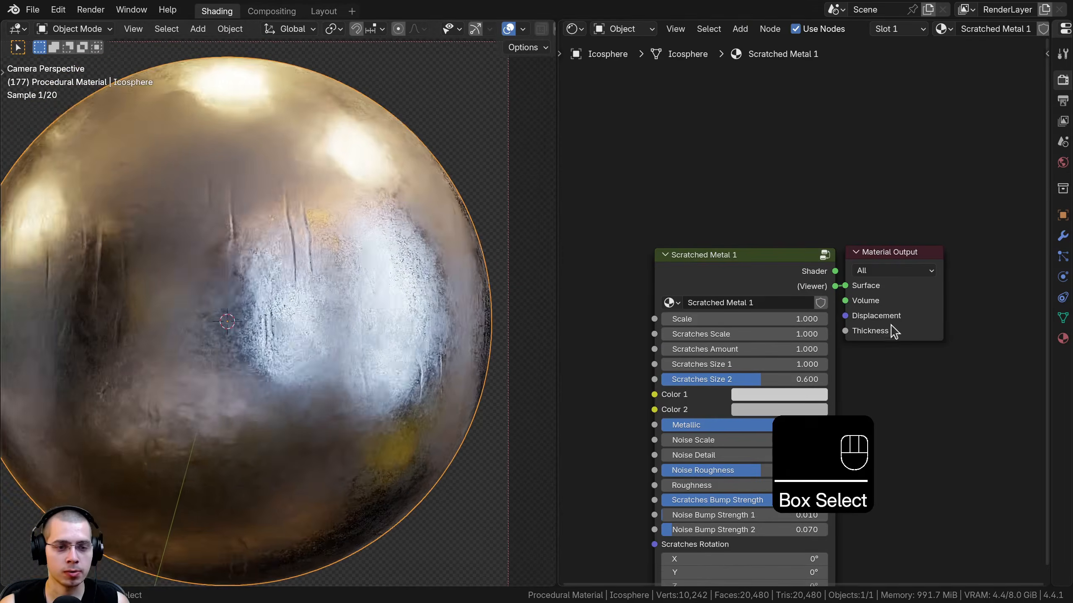
scroll(891, 331, up, 4)
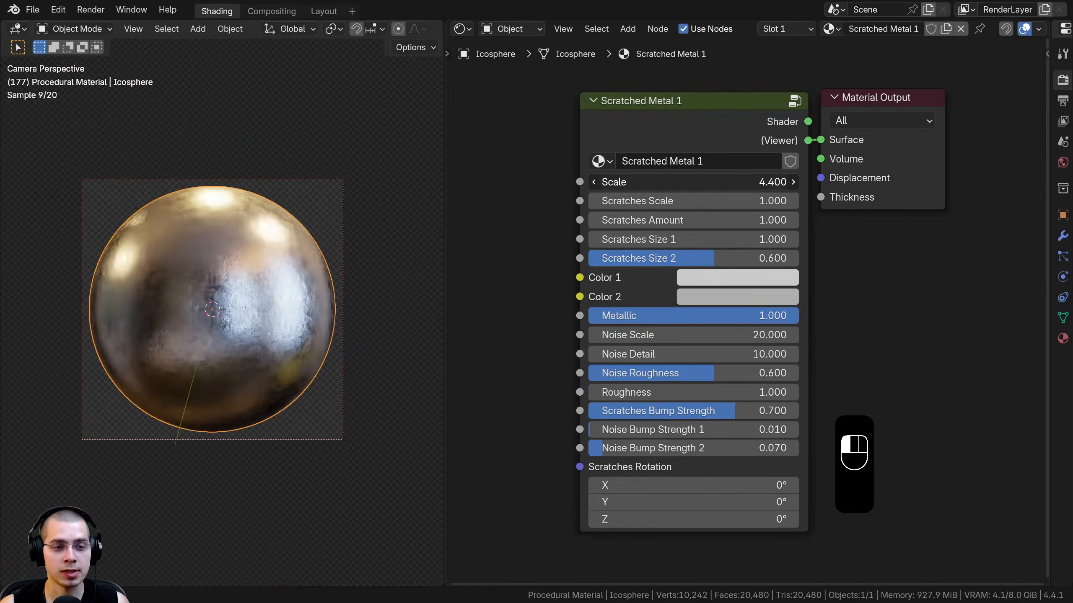
- Try different Scale and Scratches Scale values on the Scratched Metal 1 group node, cancelling each change
drag(718, 182, 684, 201)
drag(781, 201, 718, 201)
middle_drag(658, 419, 658, 372)
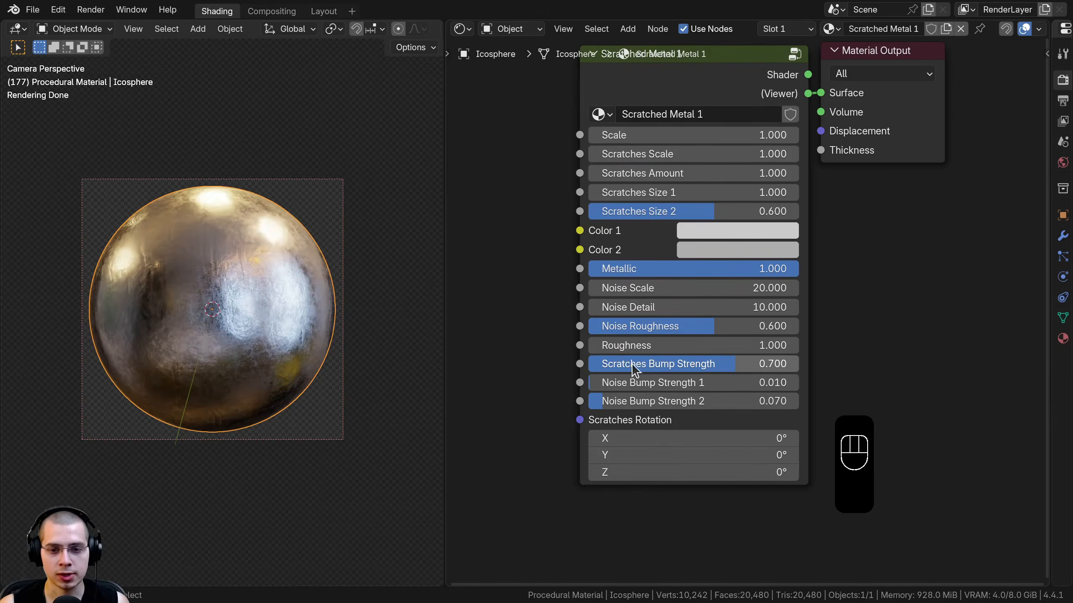
- Set the group node's Scratches Bump Strength to 5 to test deeper scratches on the sphere
drag(735, 370, 775, 370)
click(776, 370)
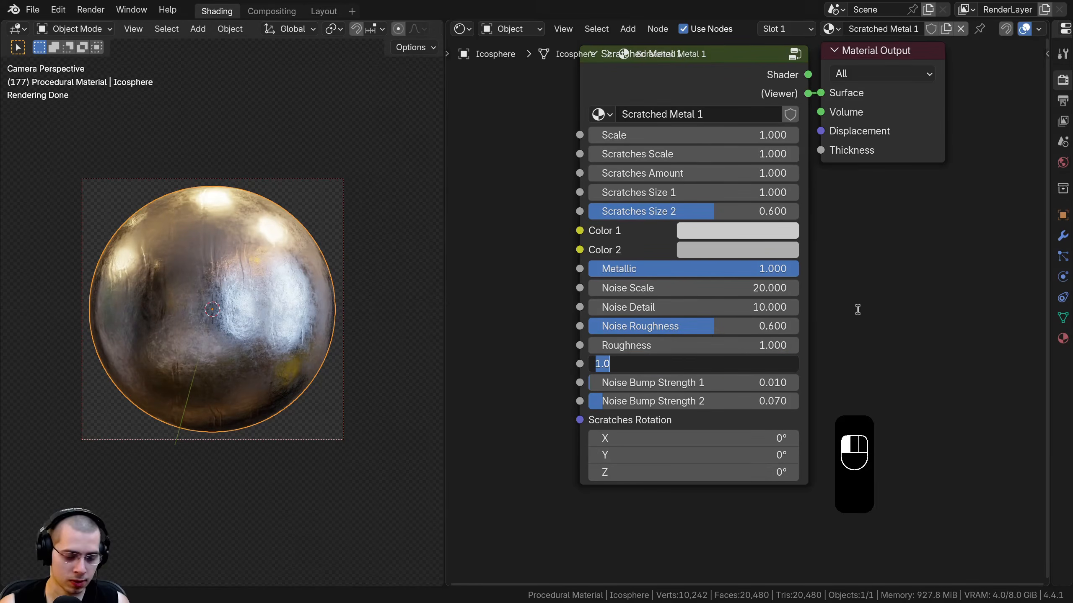
text(5)
key(Return)
scroll(209, 285, up, 2)
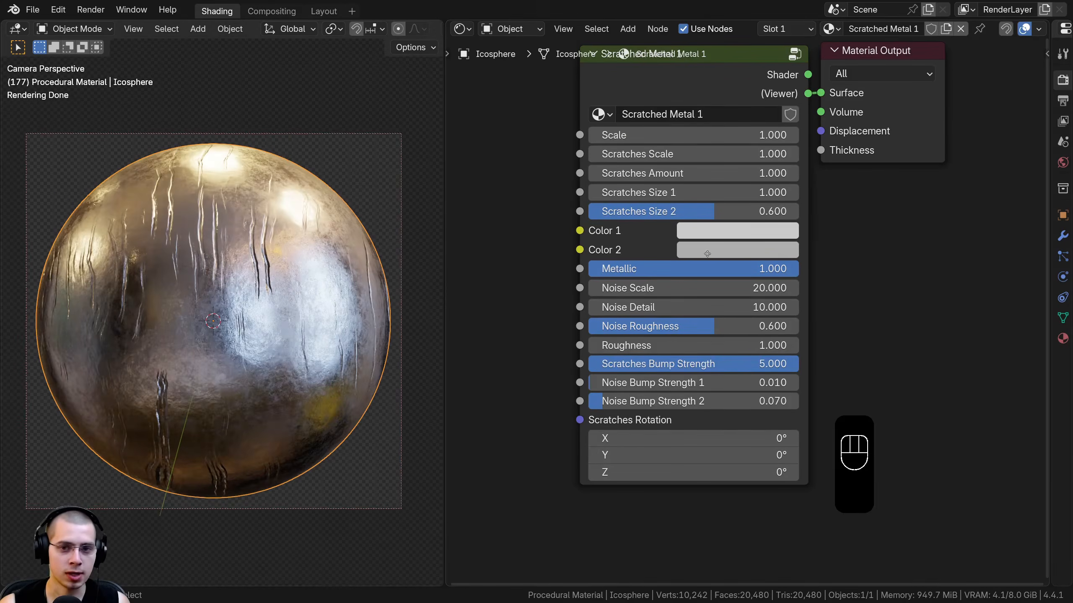
- Try other values for the scratch scale, amount and size inputs, cancelling each change
middle_drag(713, 236, 707, 252)
drag(663, 171, 599, 229)
right_click(646, 197)
right_click(648, 211)
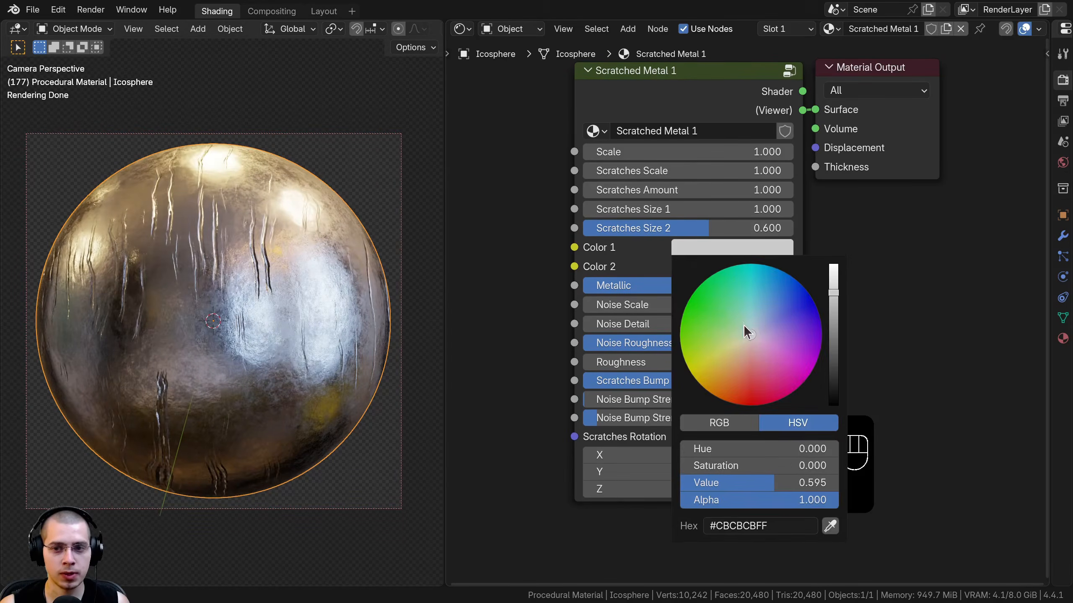
- Try other hues for Color 1 and an orange-brown for Color 2, cancelling both colour changes
drag(743, 324, 712, 296)
right_click(712, 297)
click(684, 268)
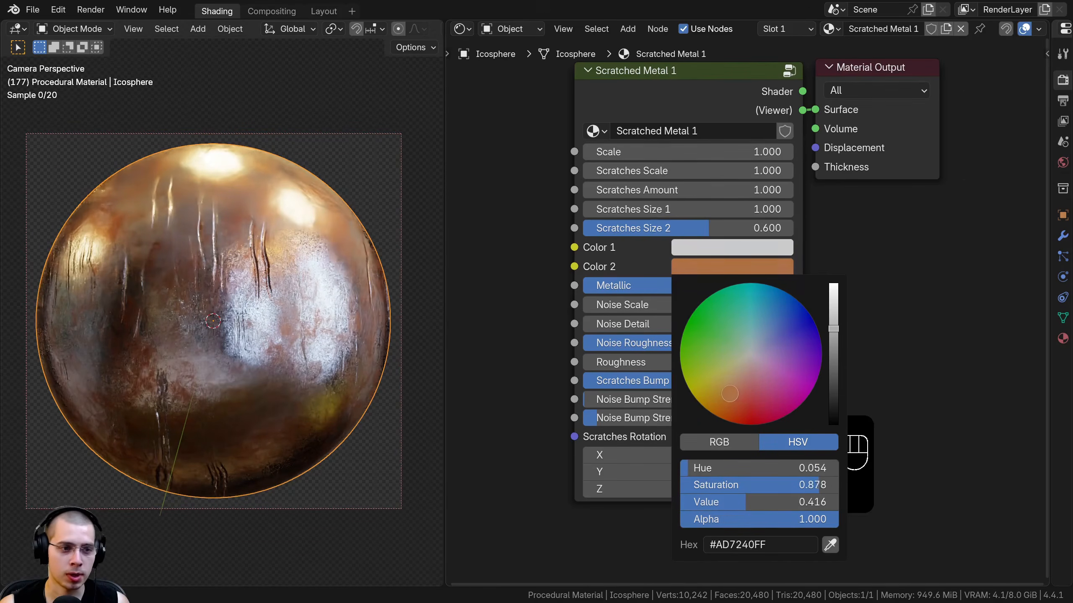
right_click(736, 389)
- Try a lower Metallic value and a higher Roughness value on the group node, cancelling both changes
middle_drag(694, 292, 694, 290)
drag(695, 290, 599, 290)
right_click(599, 290)
middle_drag(671, 301, 662, 324)
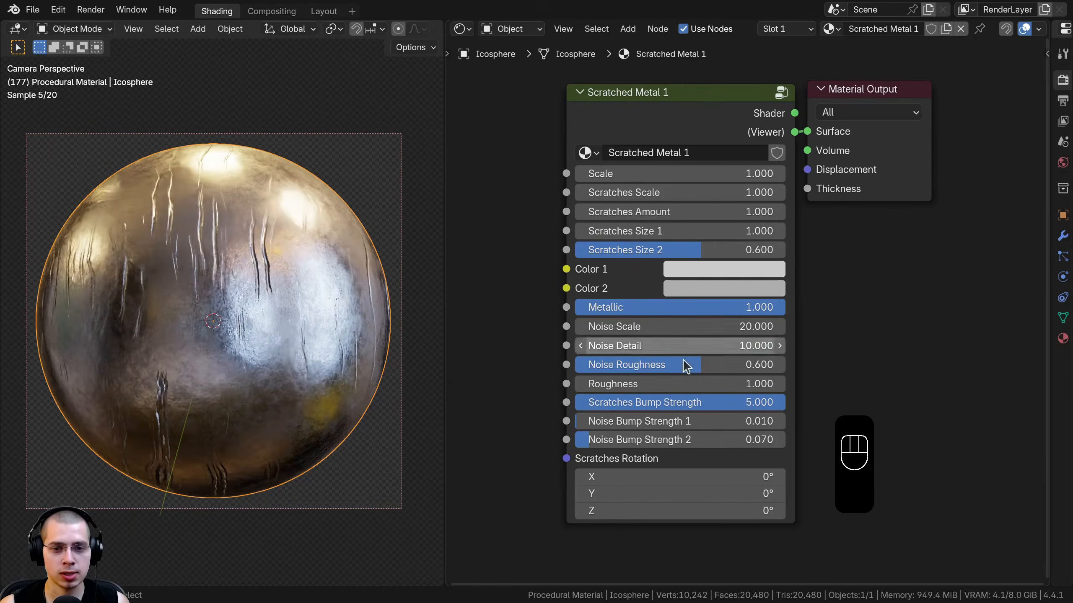
drag(711, 383, 751, 382)
right_click(751, 383)
- Reset the group node's Scratches Bump Strength to its default of 0.700
middle_drag(711, 368, 715, 338)
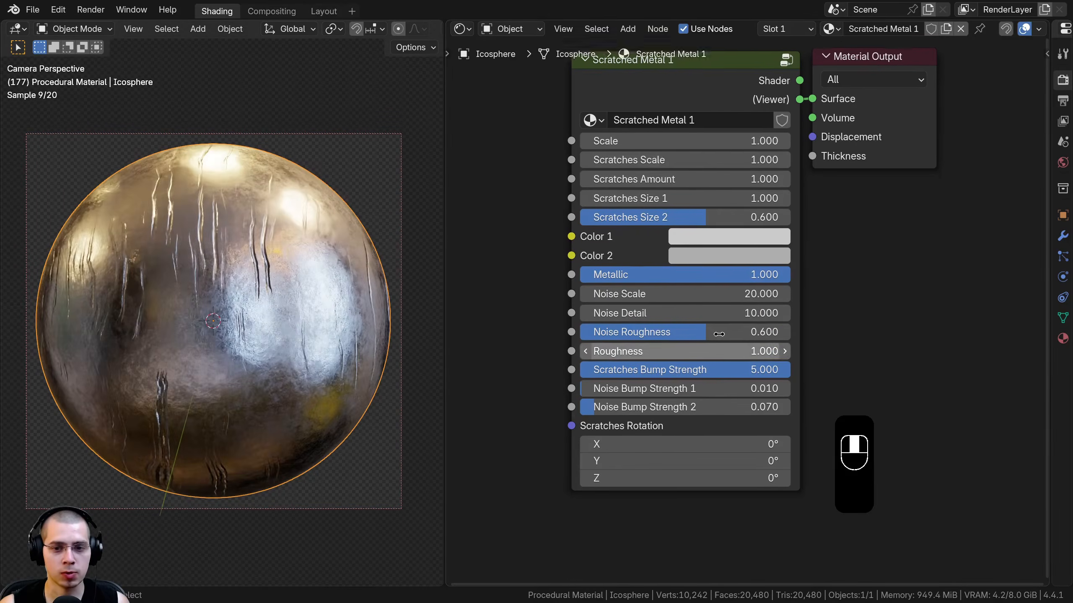
scroll(678, 374, up, 2)
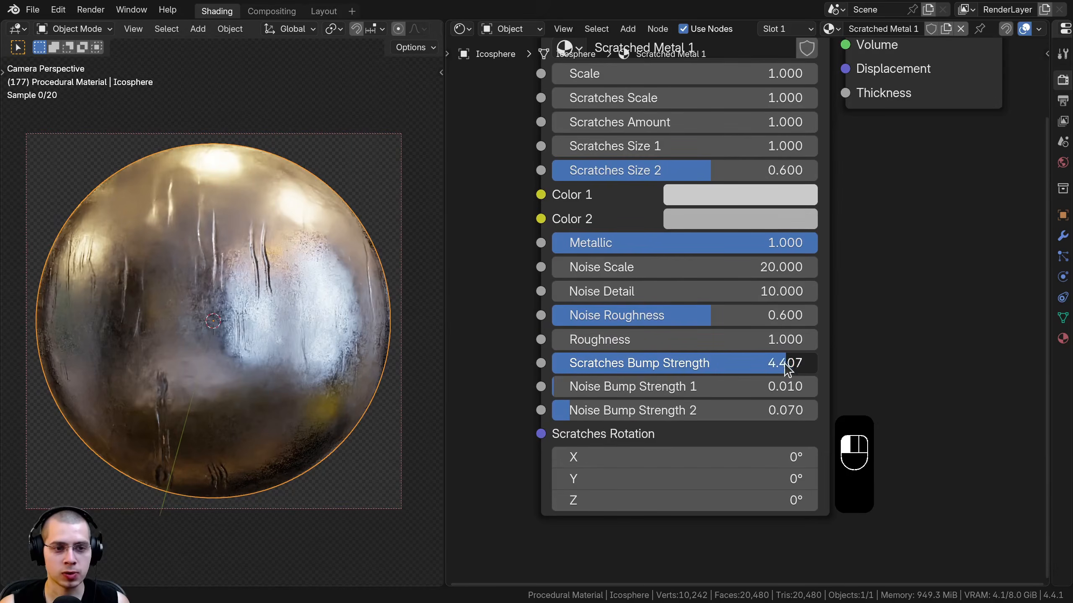
key(BackSpace)
scroll(241, 164, up, 4)
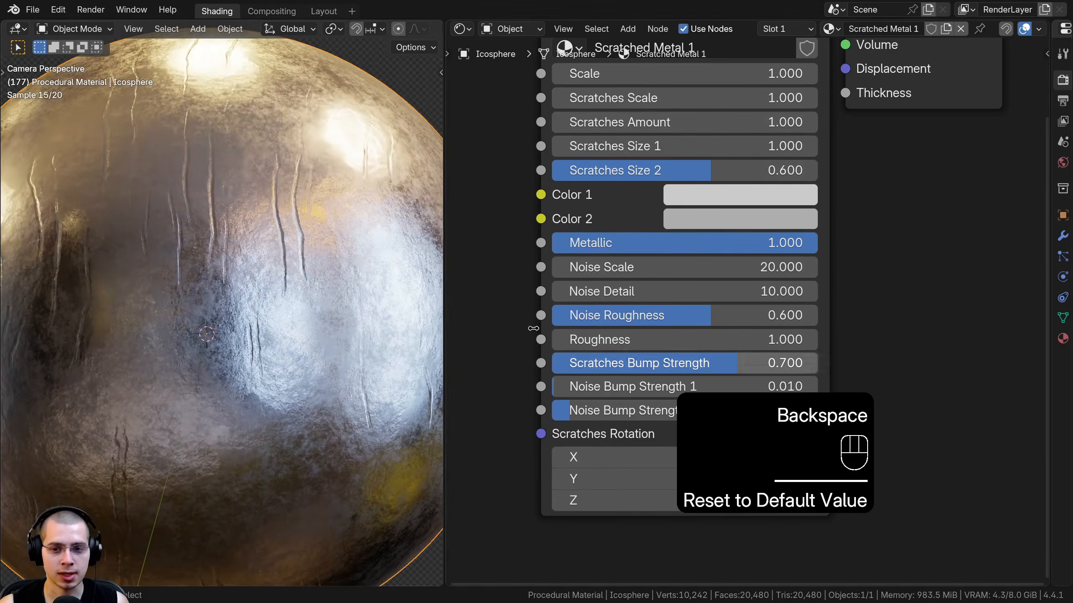
- Inspect the scratches up close and try other Noise Bump Strength 1 and 2 values, cancelling the changes
scroll(228, 127, up, 3)
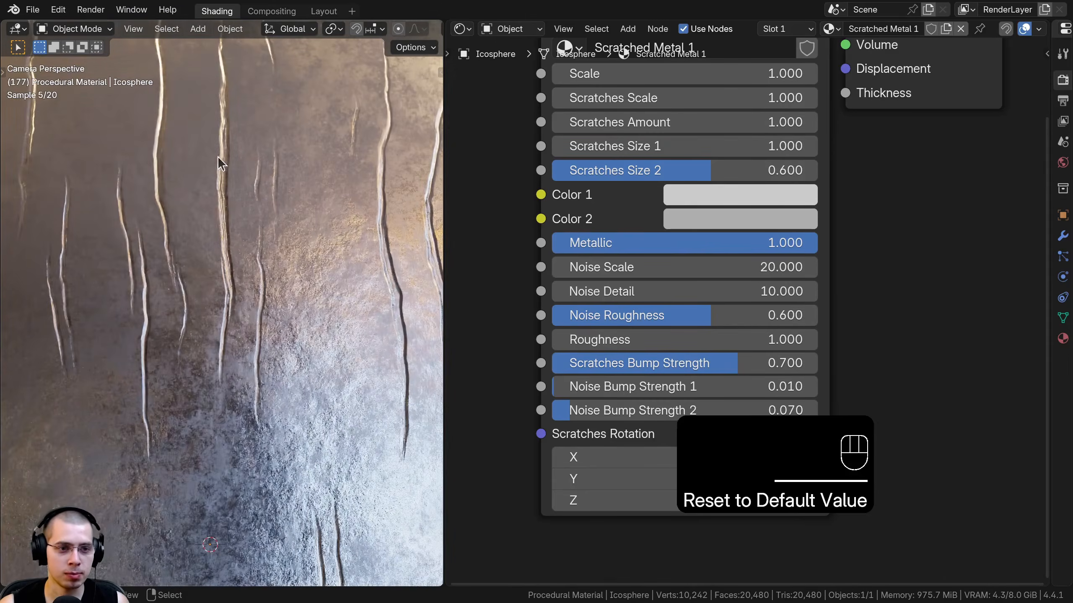
scroll(222, 194, down, 7)
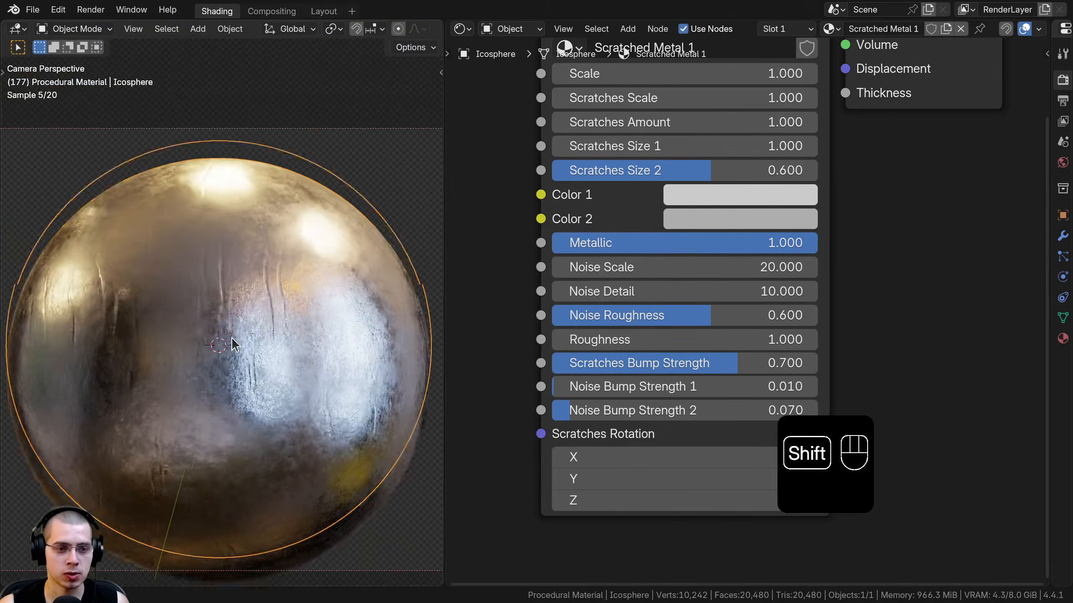
shift+middle_drag(233, 352, 232, 295)
drag(635, 397, 744, 413)
right_click(674, 397)
right_click(744, 413)
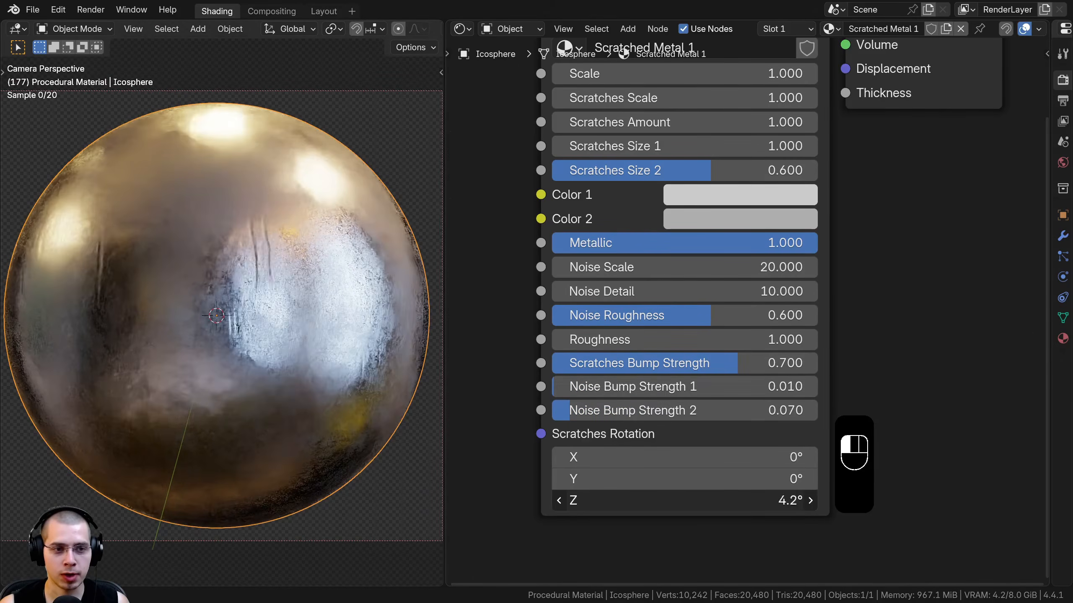
- Try rotating the scratches with the Scratches Rotation values, including Y at 31° and 61°, cancelling each change
drag(690, 486, 690, 487)
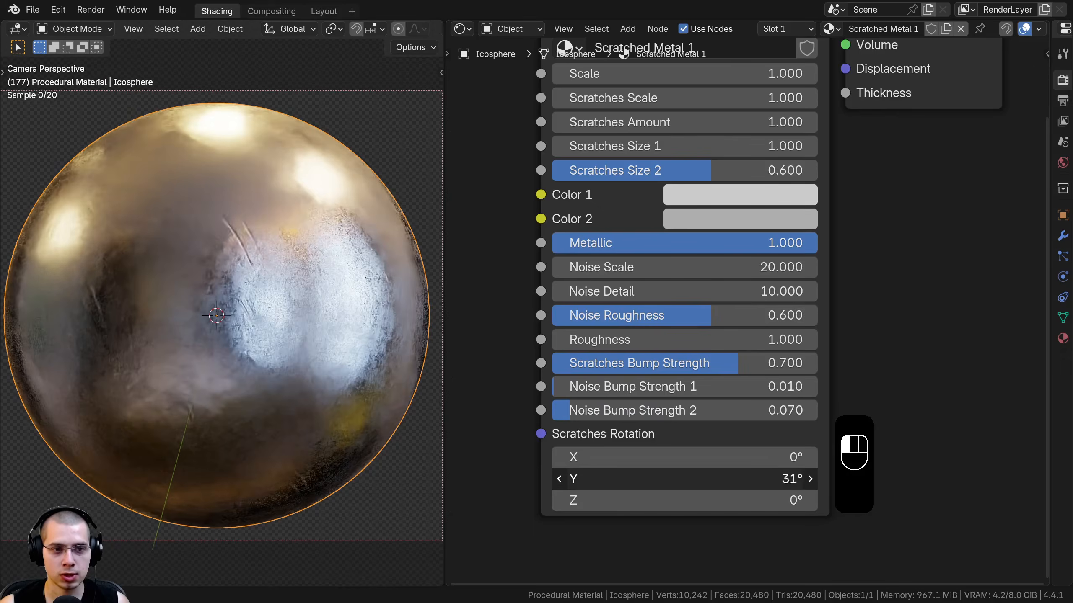
right_click(690, 479)
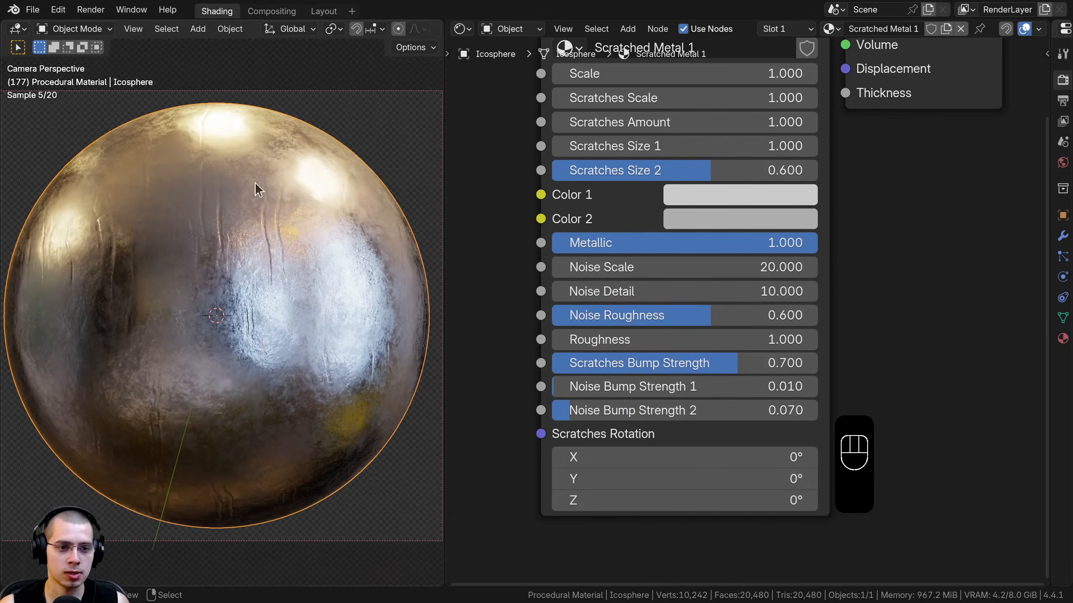
scroll(280, 299, up, 5)
drag(663, 458, 718, 479)
right_click(663, 458)
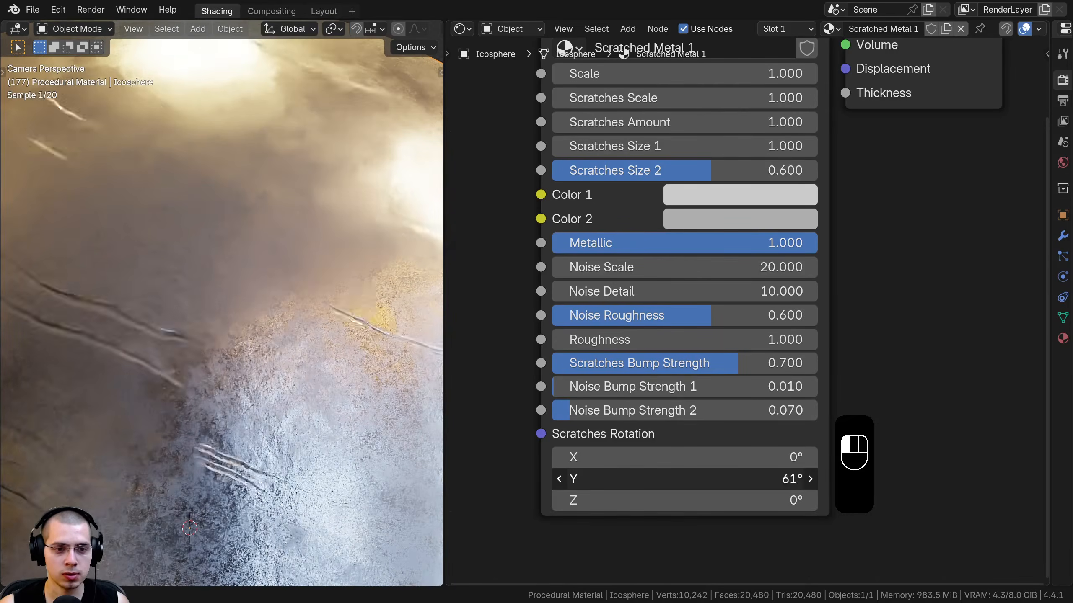
right_click(684, 478)
- Examine the finished scratched metal on the sphere from near and far, and deselect all nodes
middle_drag(625, 267, 626, 352)
scroll(308, 321, down, 4)
shift+middle_drag(307, 348, 308, 251)
scroll(308, 250, up, 2)
scroll(308, 274, down, 2)
scroll(681, 285, down, 2)
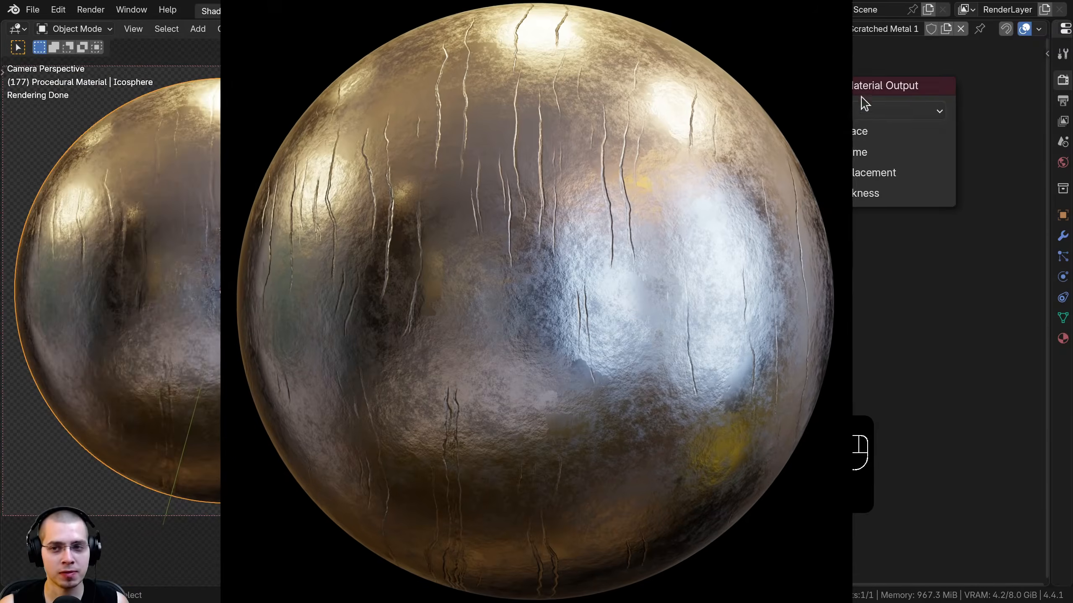
drag(866, 123, 862, 131)
key(alt+a)
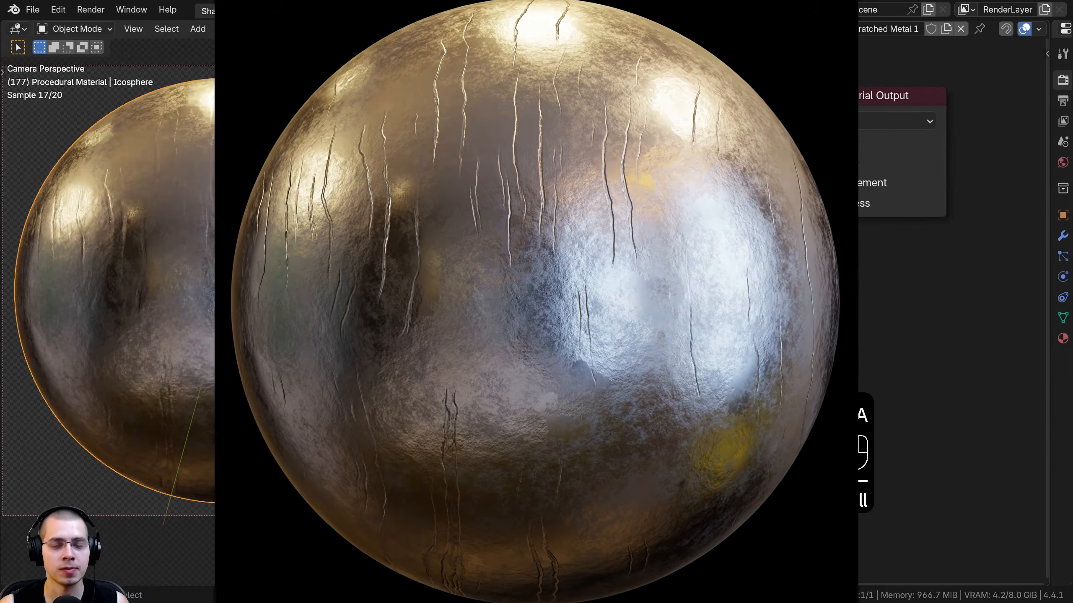